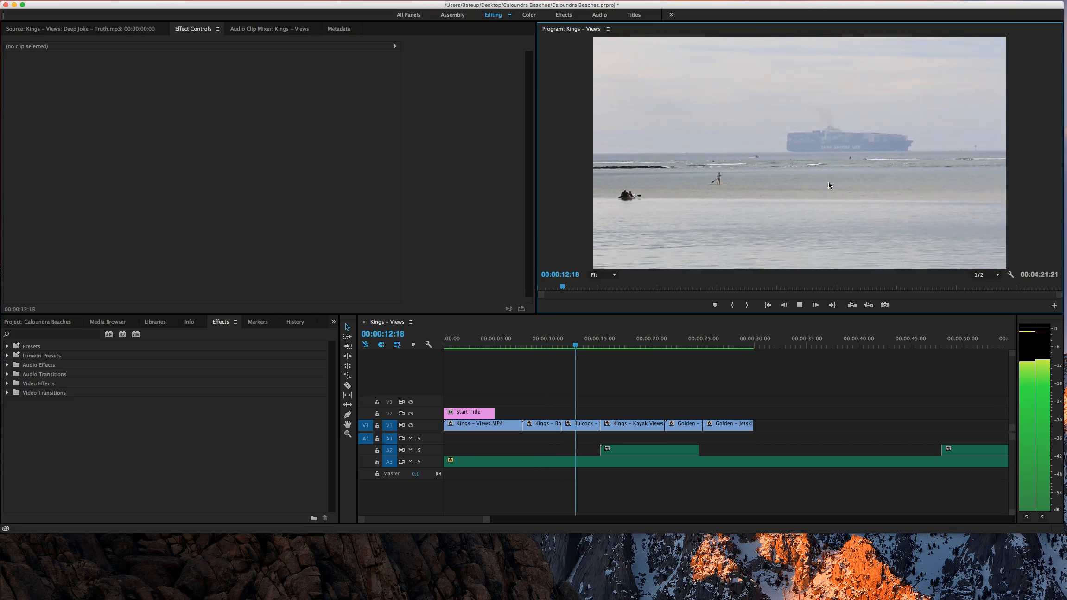
Play the sequence through to the end of its last video clip, adjusting the playback volume, and stop at 00:00:29:19
{"action": "left_click", "coordinate": [817, 202]}
{"action": "key", "text": "XF86AudioLowerVolume"}
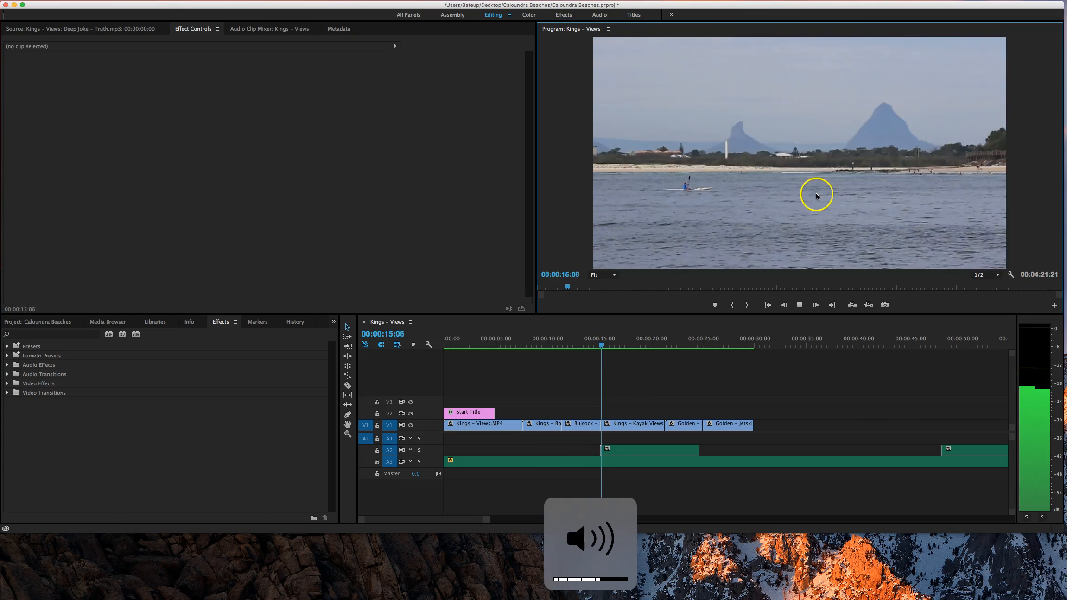
{"action": "key", "text": "XF86AudioLowerVolume"}
{"action": "key", "text": "XF86AudioLowerVolume"}
{"action": "key", "text": "XF86AudioLowerVolume"}
{"action": "key", "text": "XF86AudioLowerVolume"}
{"action": "key", "text": "XF86AudioLowerVolume"}
{"action": "key", "text": "XF86AudioLowerVolume"}
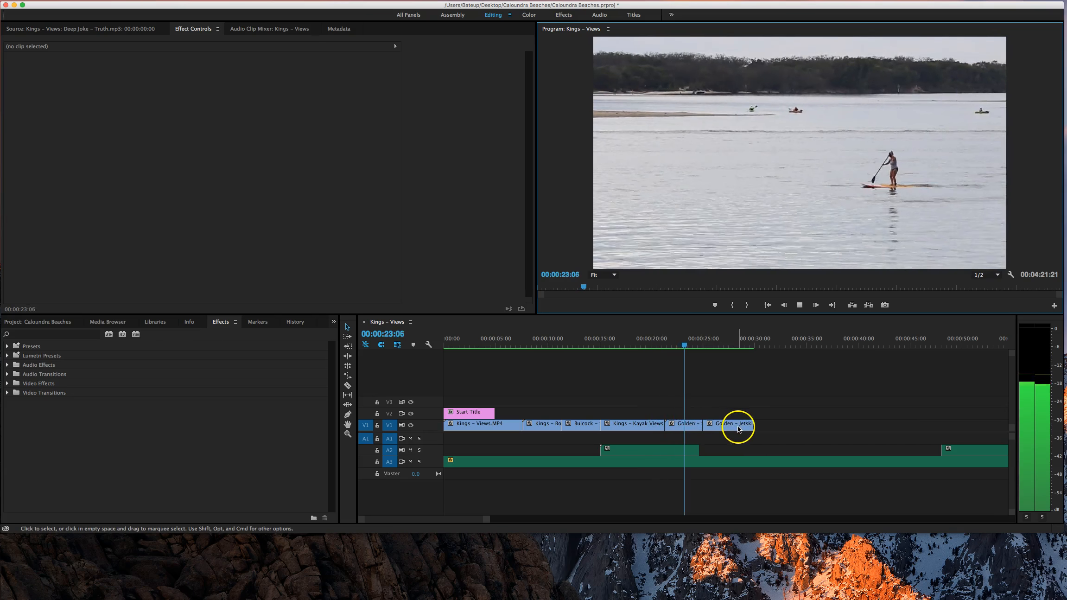
{"action": "key", "text": "XF86AudioRaiseVolume"}
{"action": "key", "text": "XF86AudioRaiseVolume"}
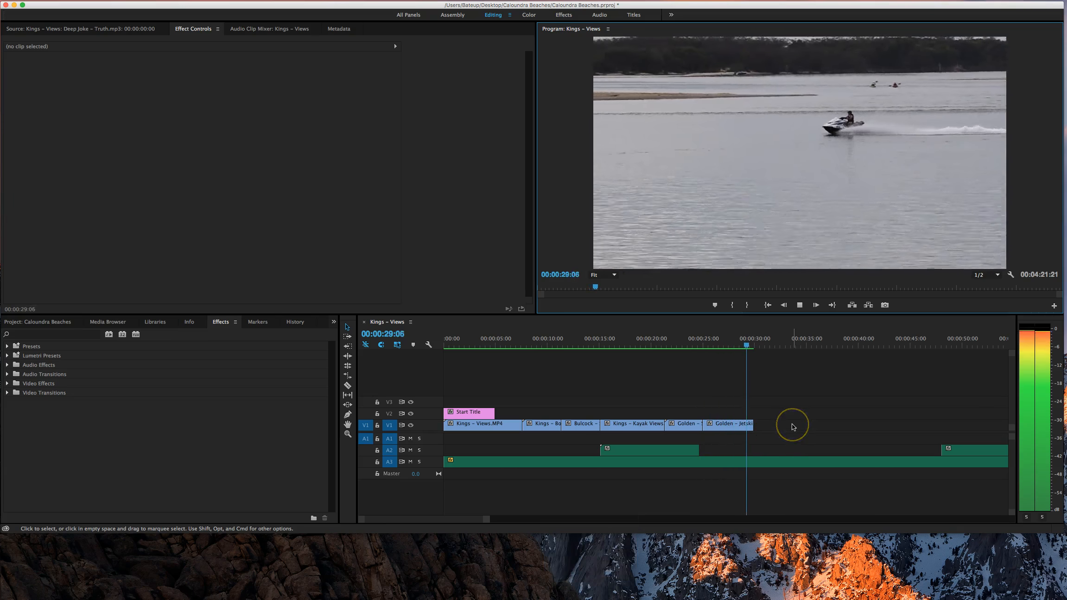
{"action": "key", "text": "space"}
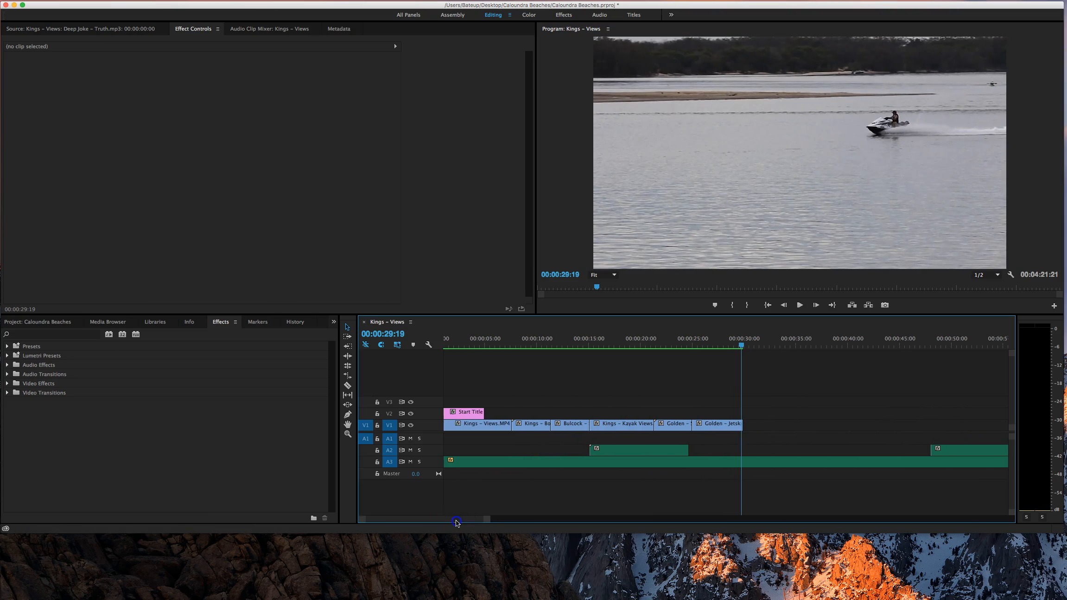
Switch to the Assembly workspace and place Golden - Bike Rider.MP4 from the Video Clips bin directly after the last clip on V1
{"action": "scroll", "coordinate": [455, 520], "scroll_direction": "down", "scroll_amount": 4}
{"action": "left_click", "coordinate": [870, 452]}
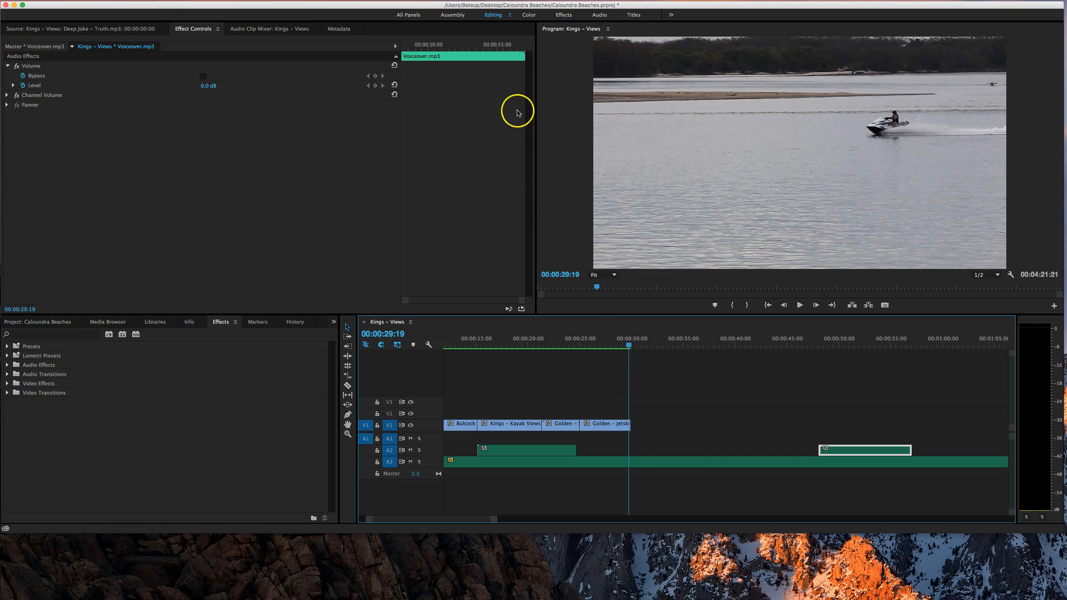
{"action": "left_click", "coordinate": [457, 16]}
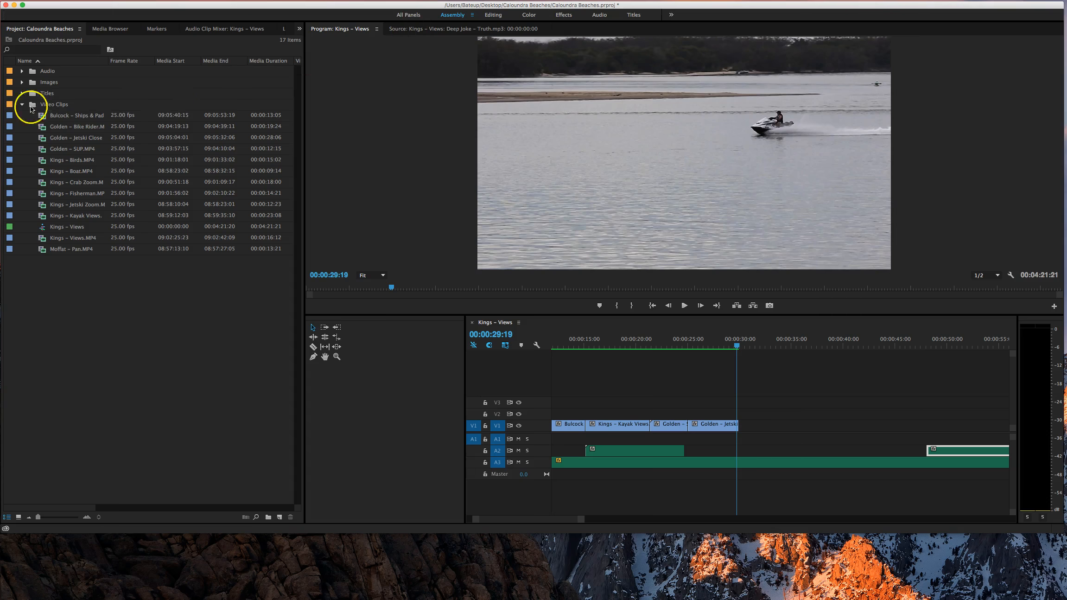
{"action": "left_click", "coordinate": [22, 104]}
{"action": "left_click", "coordinate": [22, 105]}
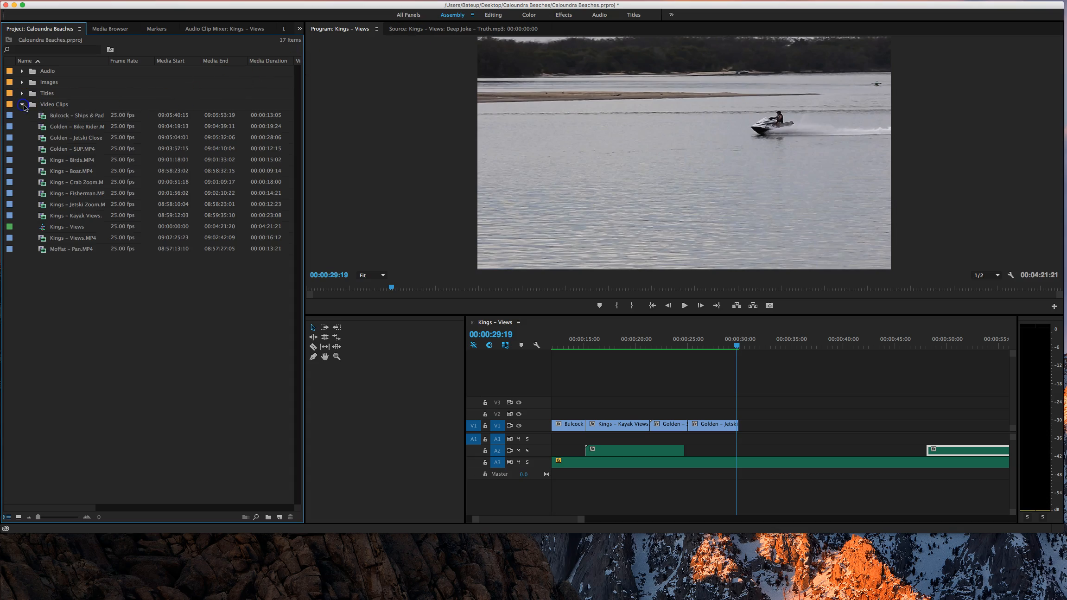
{"action": "left_click", "coordinate": [60, 130]}
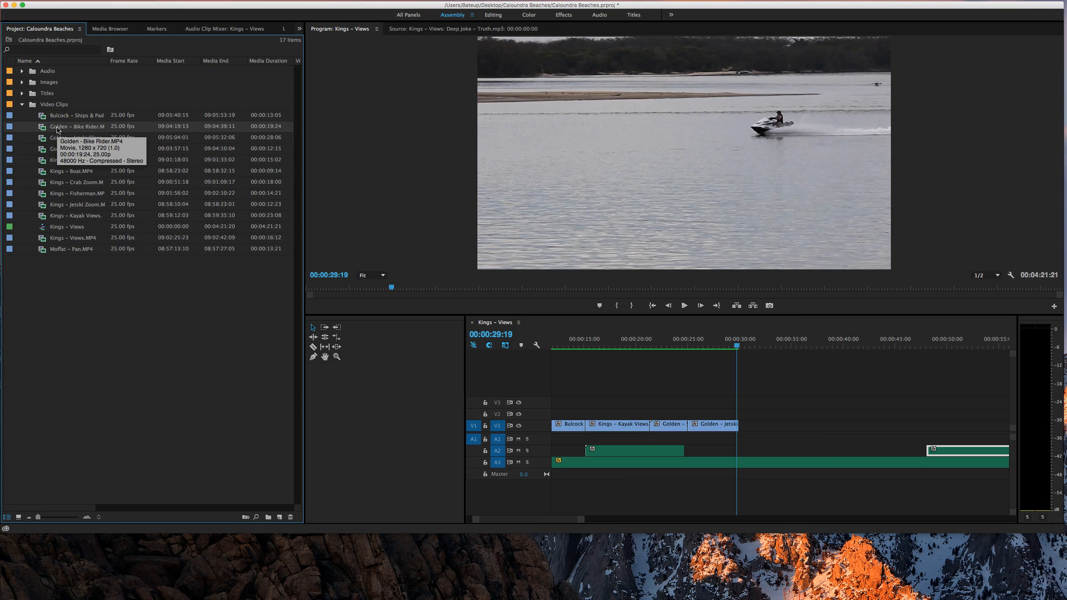
{"action": "left_click_drag", "start_coordinate": [600, 348], "coordinate": [743, 425]}
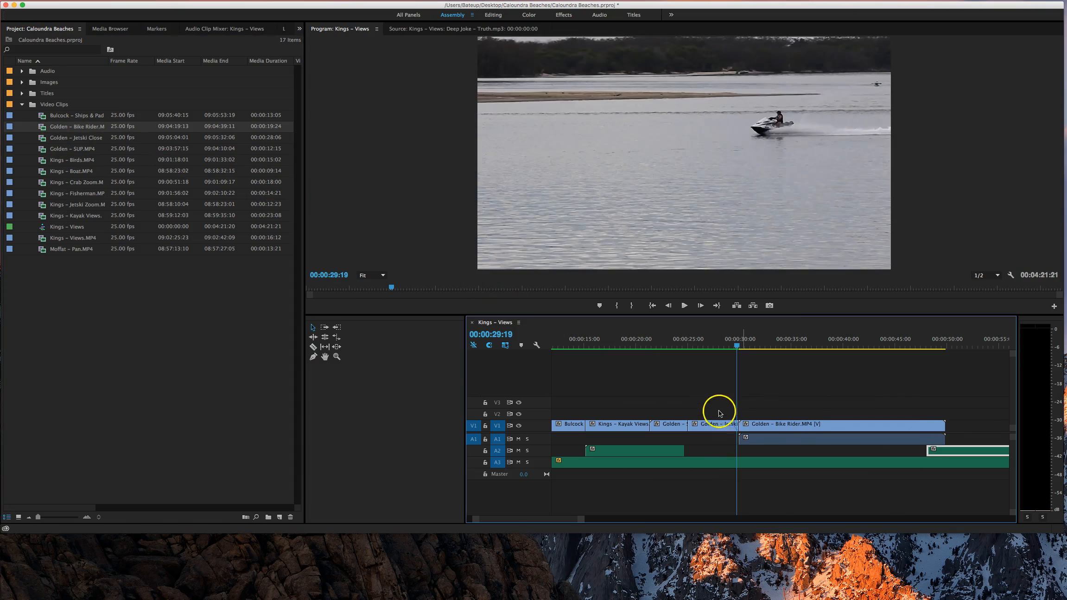
Unlink the Golden - Bike Rider clip's audio from its video and delete the audio from A1
{"action": "left_click_drag", "start_coordinate": [736, 346], "coordinate": [721, 346]}
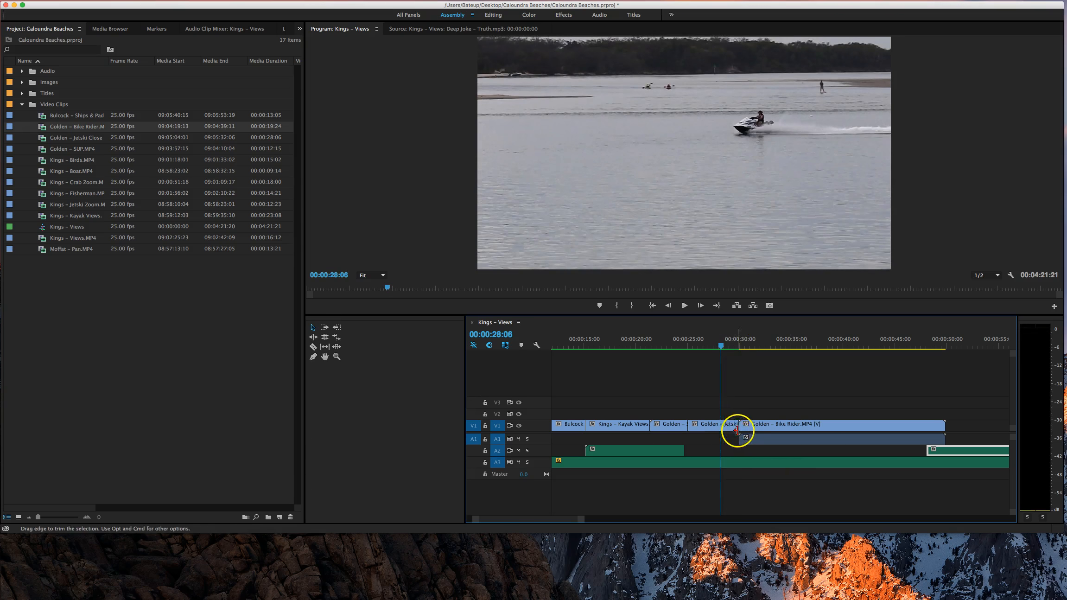
{"action": "left_click", "coordinate": [759, 429]}
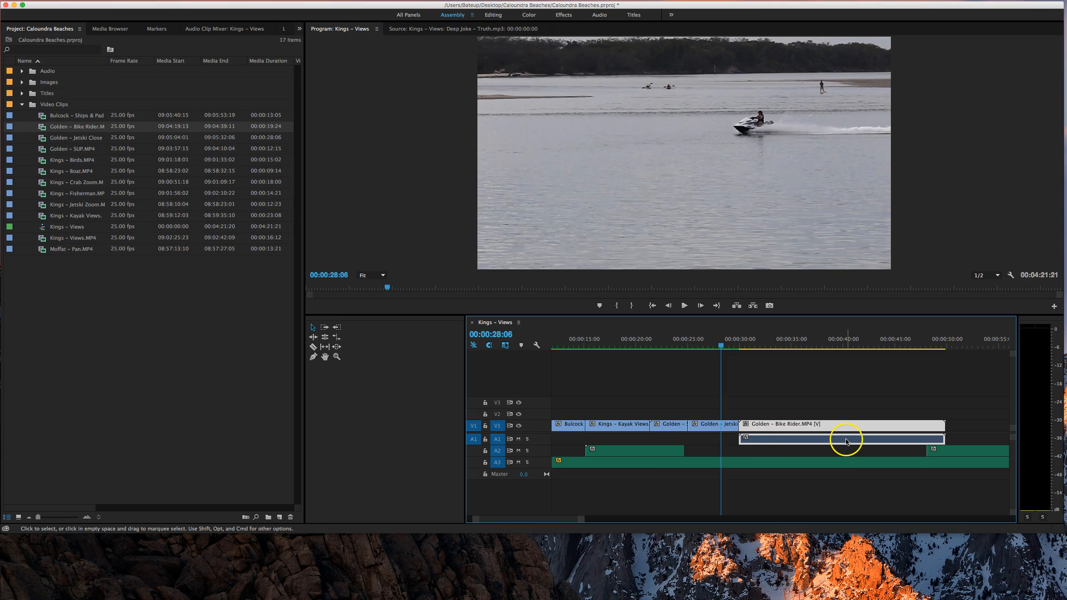
{"action": "right_click", "coordinate": [782, 427]}
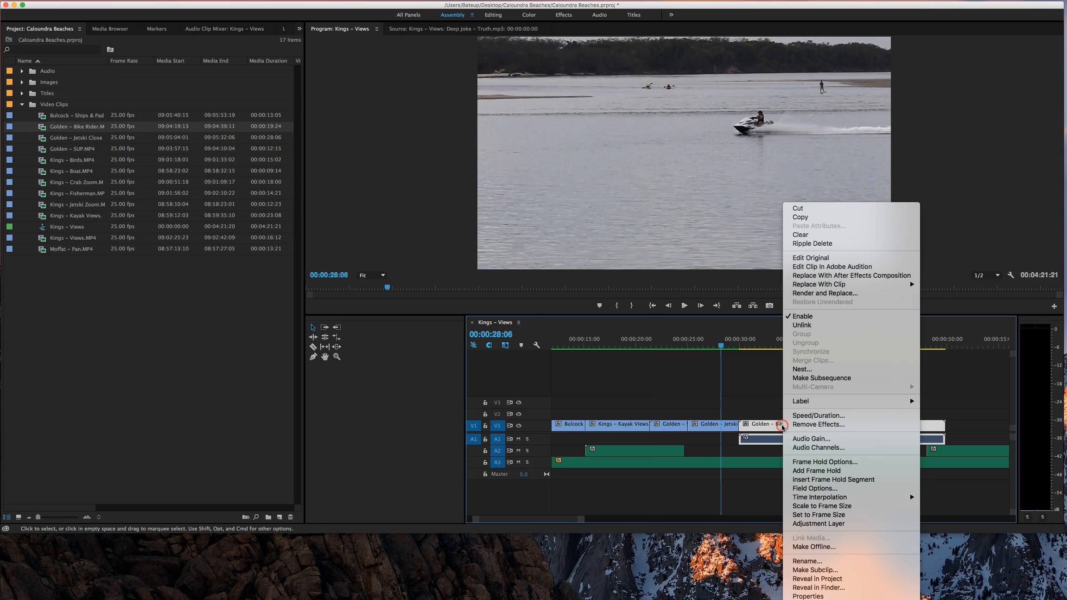
{"action": "left_click", "coordinate": [815, 326]}
{"action": "left_click", "coordinate": [773, 439]}
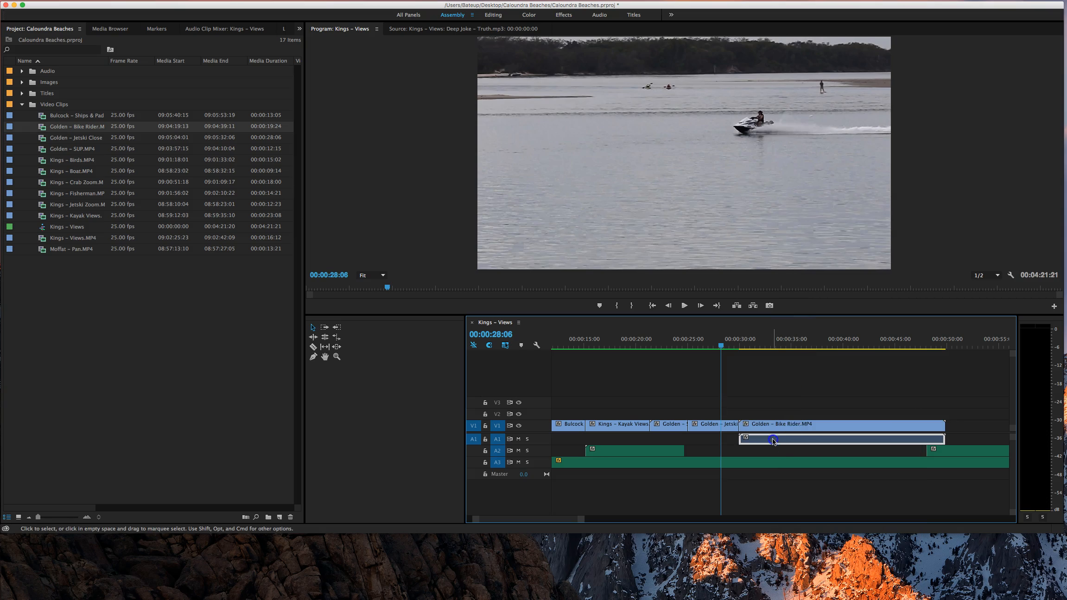
{"action": "key", "text": "Delete"}
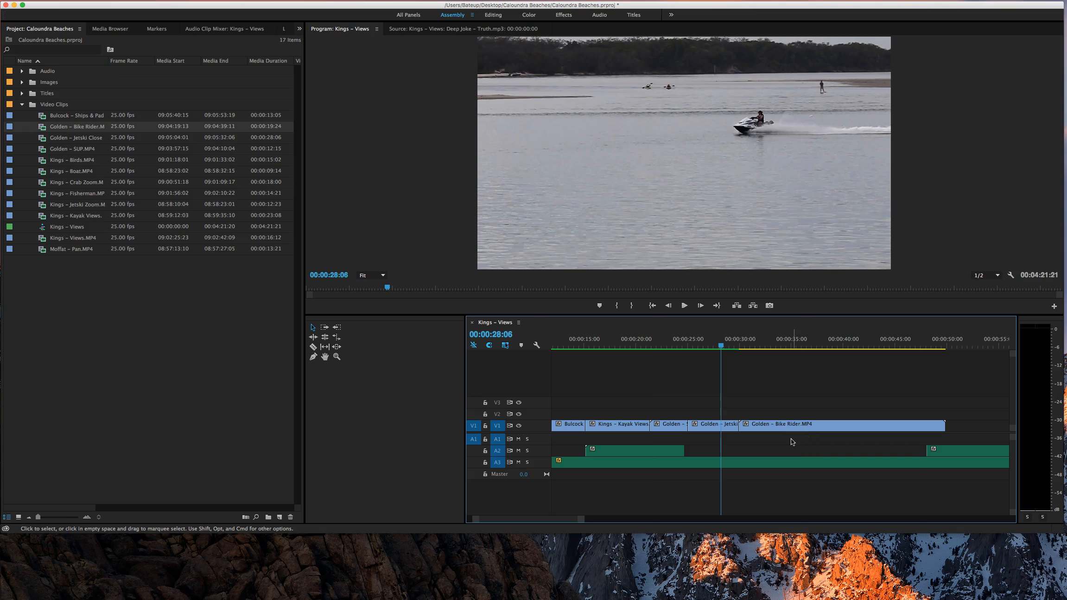
Preview the bike rider clip, trim its start to 00:00:40:05, and move it back against the jetski clip
{"action": "left_click", "coordinate": [790, 437]}
{"action": "key", "text": "space"}
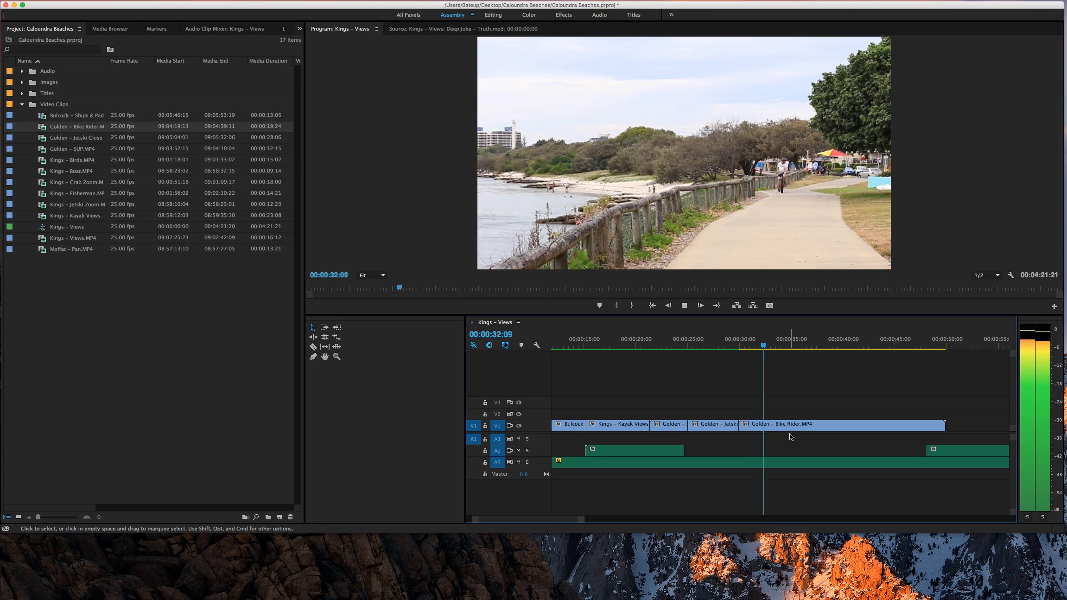
{"action": "key", "text": "XF86AudioLowerVolume"}
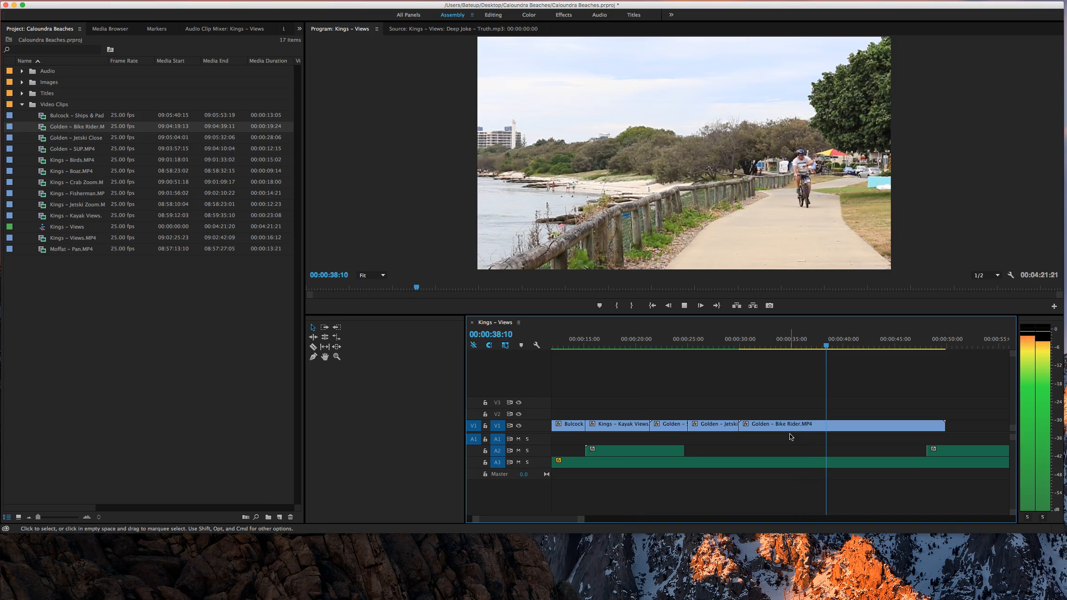
{"action": "key", "text": "space"}
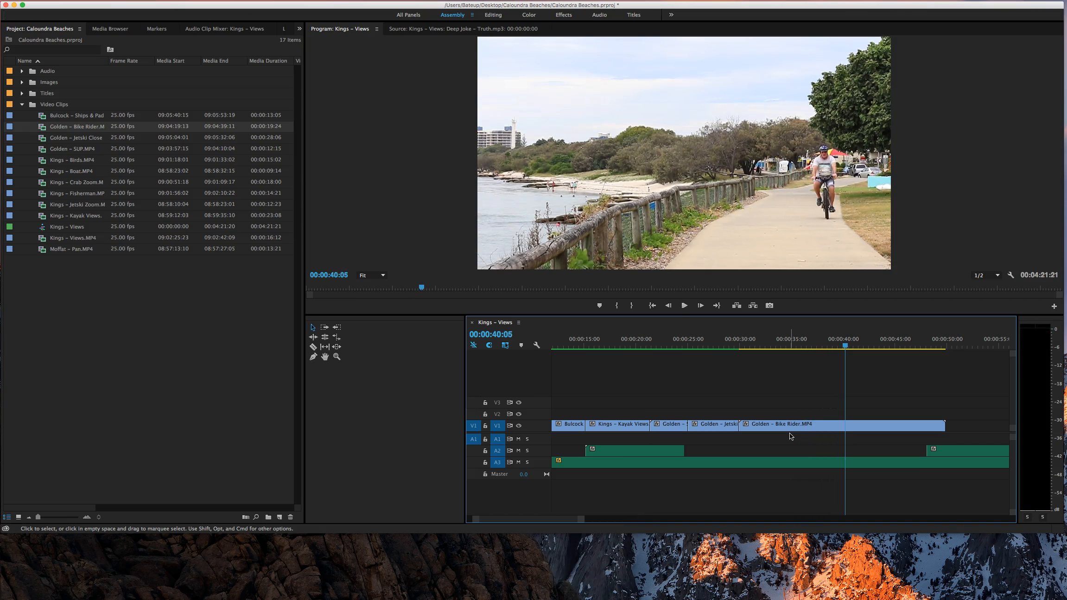
{"action": "left_click", "coordinate": [846, 174]}
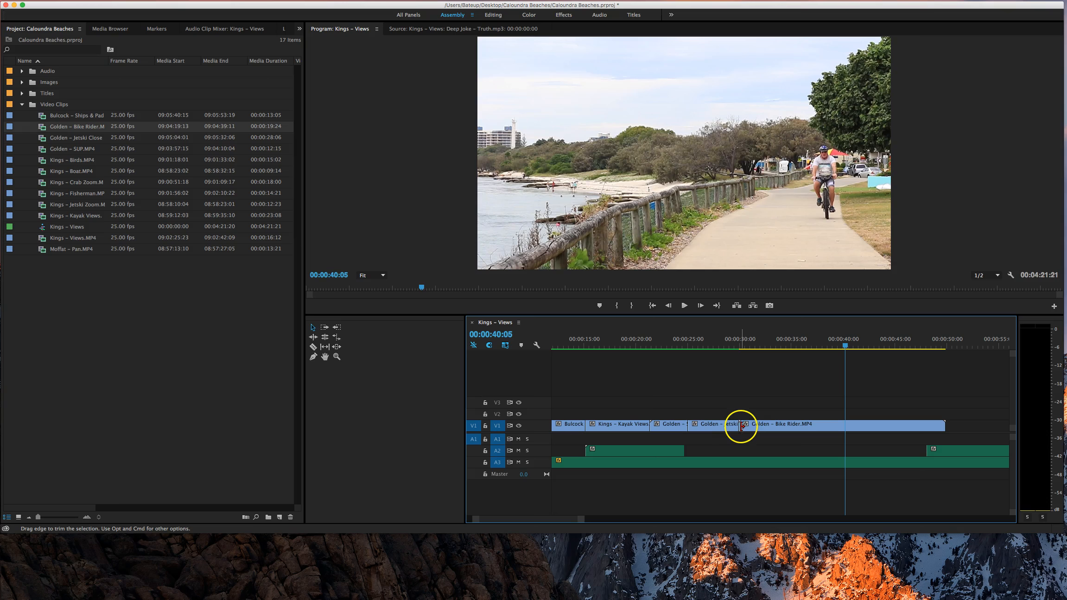
{"action": "left_click_drag", "start_coordinate": [741, 426], "coordinate": [846, 426]}
{"action": "left_click", "coordinate": [825, 430]}
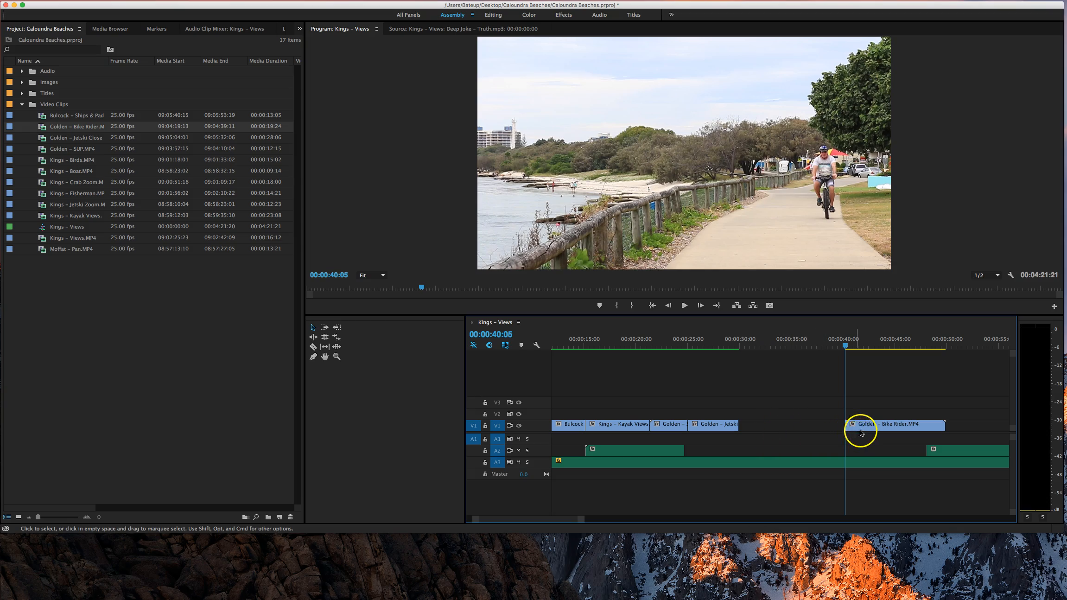
{"action": "left_click_drag", "start_coordinate": [884, 428], "coordinate": [775, 427]}
Review the cut, trim the bike rider clip's start slightly further while keeping it against the jetski clip, and trim its end to 00:00:34:16
{"action": "left_click", "coordinate": [732, 344]}
{"action": "key", "text": "space"}
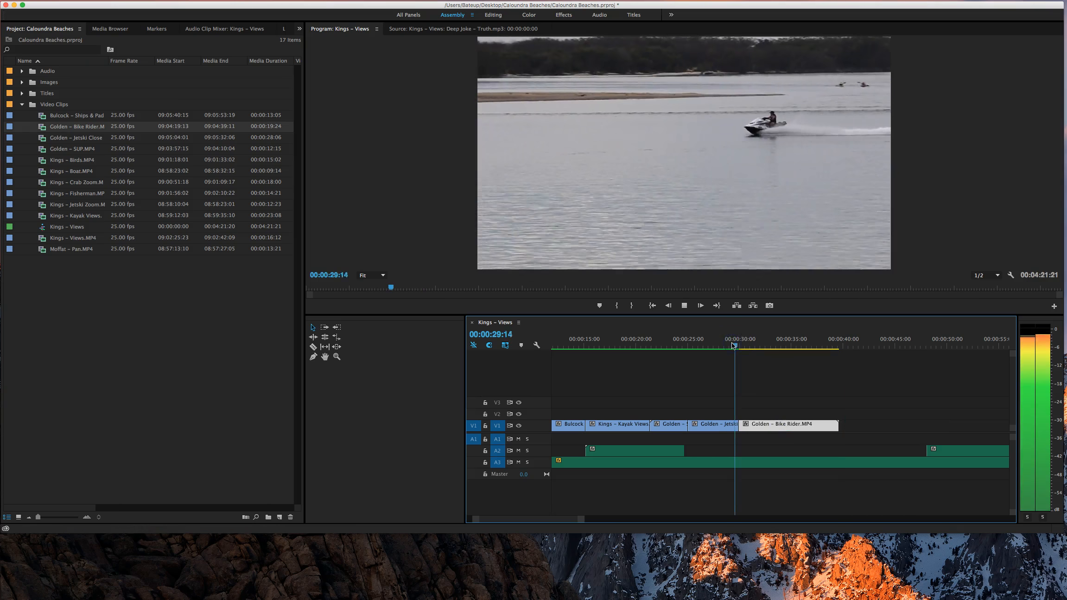
{"action": "left_click", "coordinate": [744, 347]}
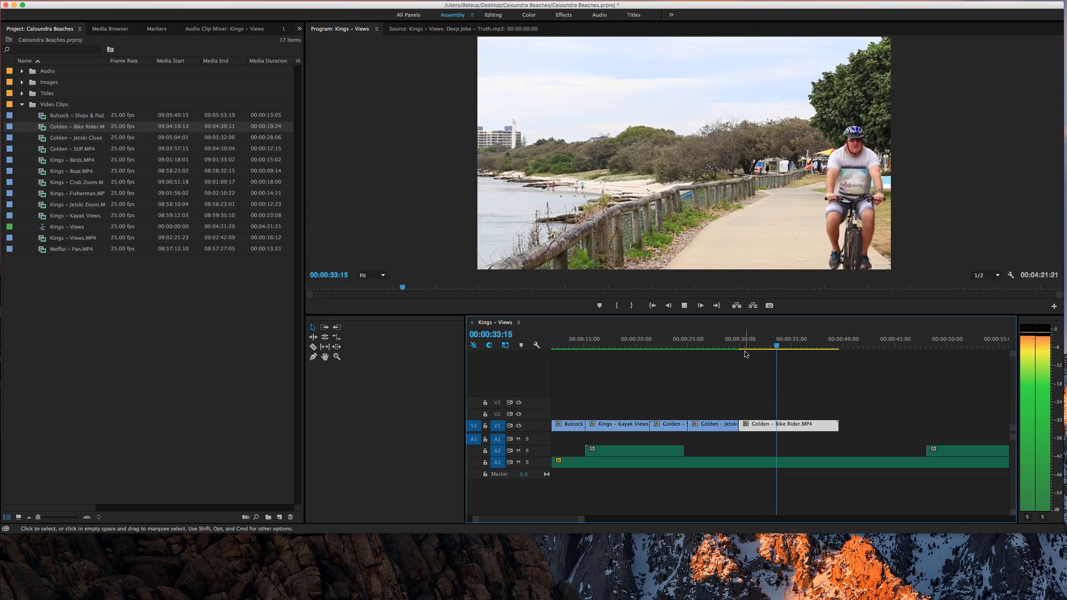
{"action": "key", "text": "space"}
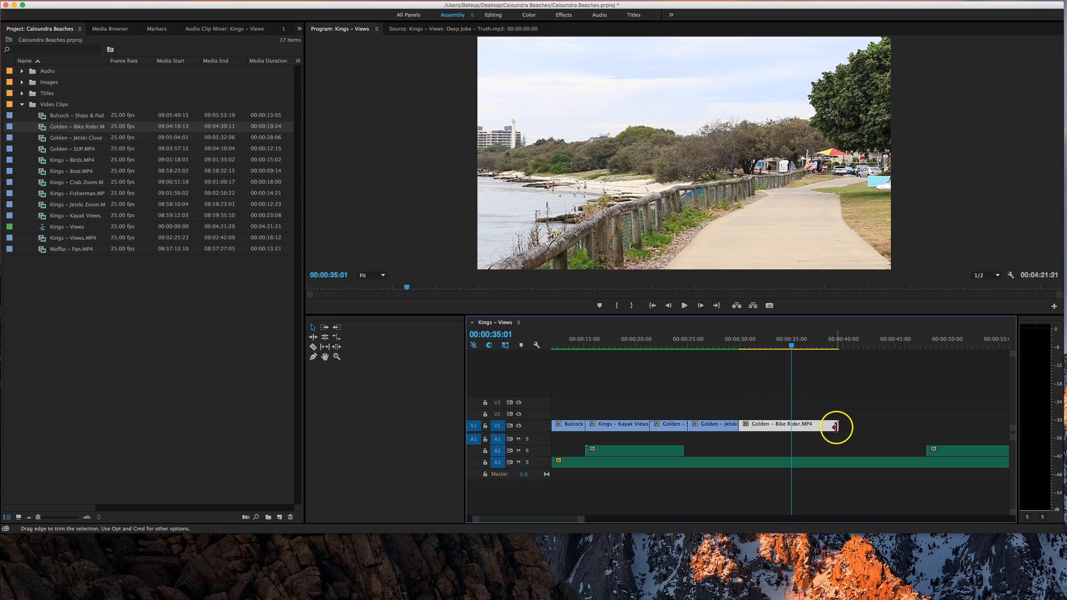
{"action": "left_click_drag", "start_coordinate": [791, 345], "coordinate": [746, 349]}
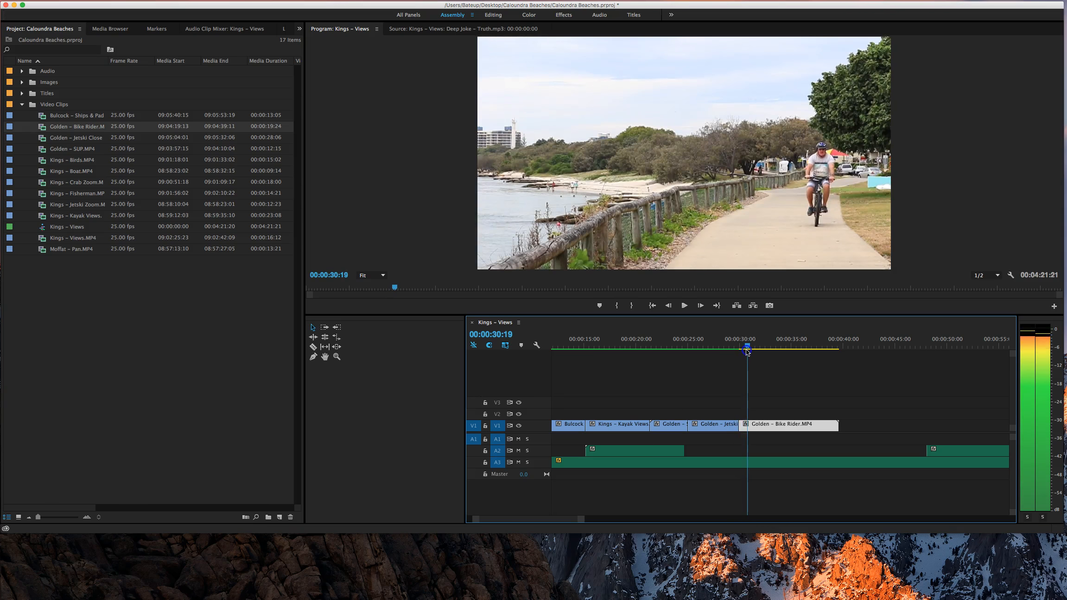
{"action": "left_click", "coordinate": [740, 430]}
{"action": "left_click_drag", "start_coordinate": [741, 430], "coordinate": [787, 428]}
{"action": "left_click_drag", "start_coordinate": [759, 350], "coordinate": [790, 348]}
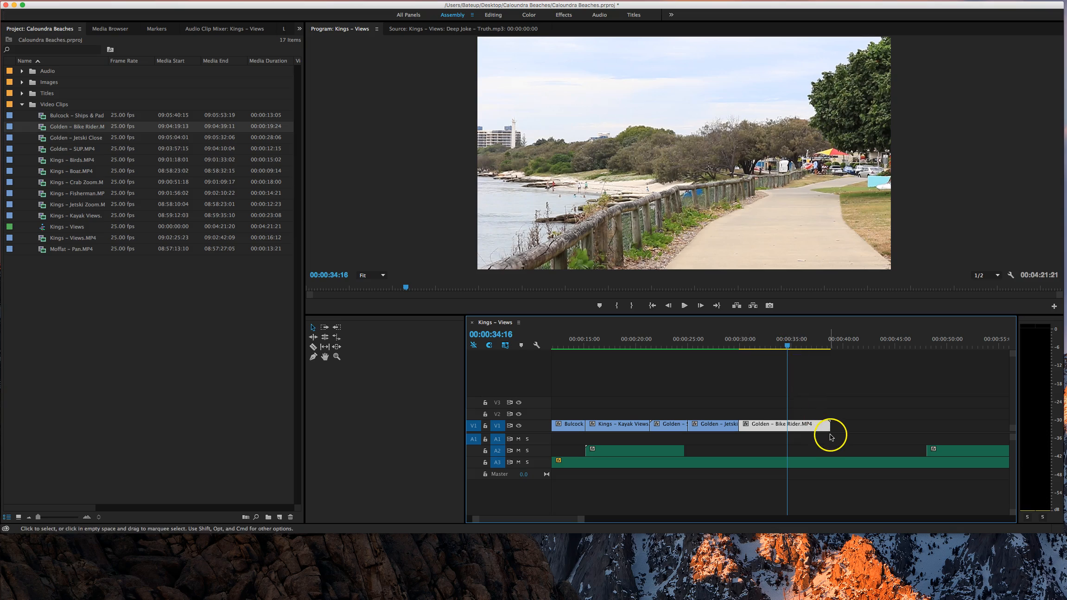
{"action": "left_click_drag", "start_coordinate": [829, 429], "coordinate": [789, 430]}
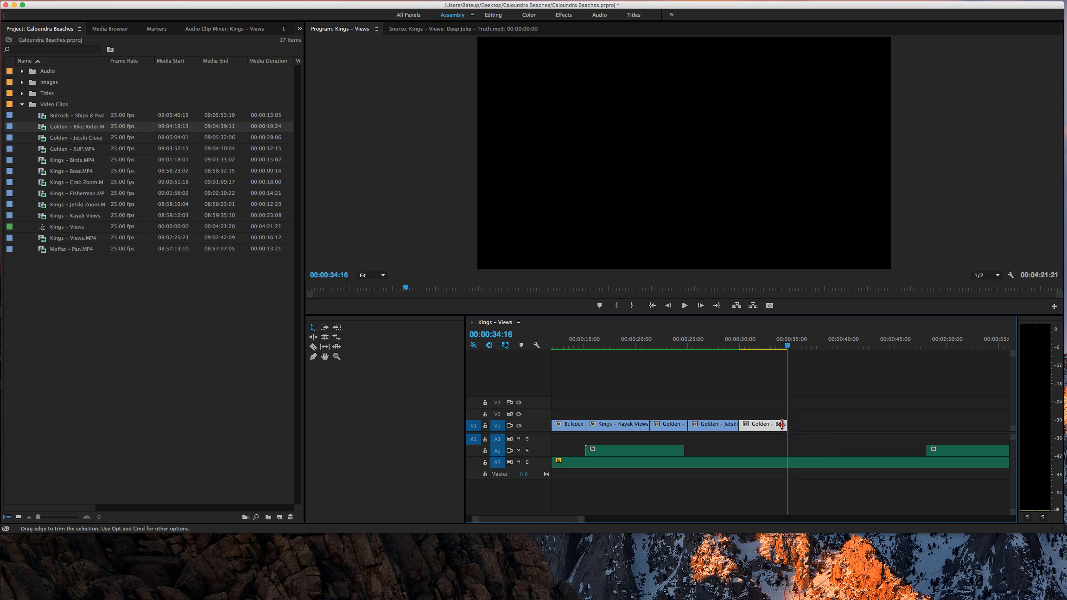
Place Moffat - Pan.MP4 from the Video Clips bin directly after the bike rider clip on V1
{"action": "left_click_drag", "start_coordinate": [786, 346], "coordinate": [903, 345]}
{"action": "left_click", "coordinate": [71, 251]}
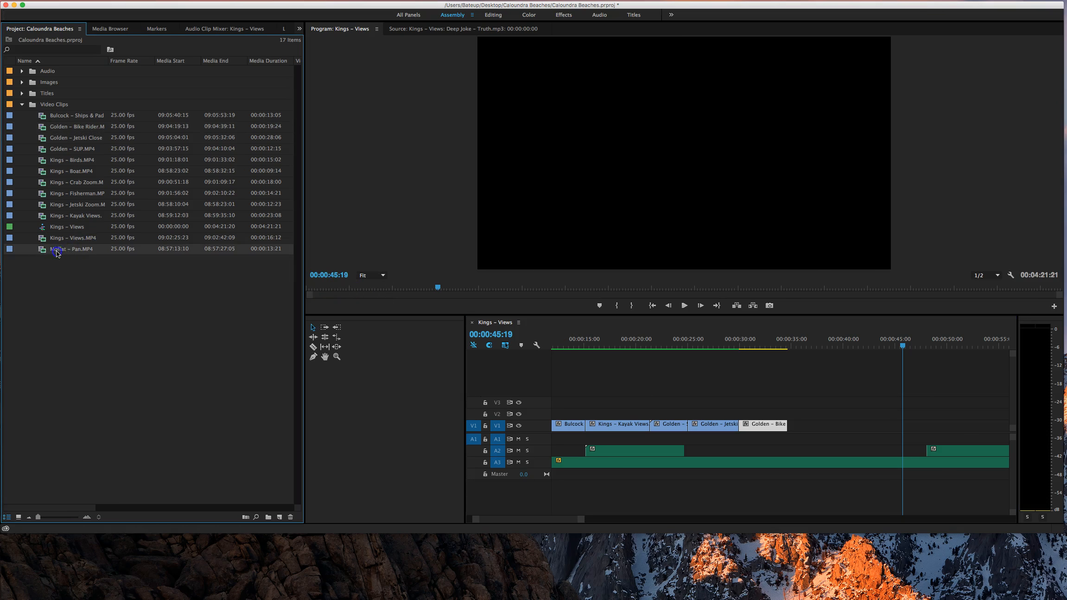
{"action": "left_click_drag", "start_coordinate": [277, 349], "coordinate": [790, 425]}
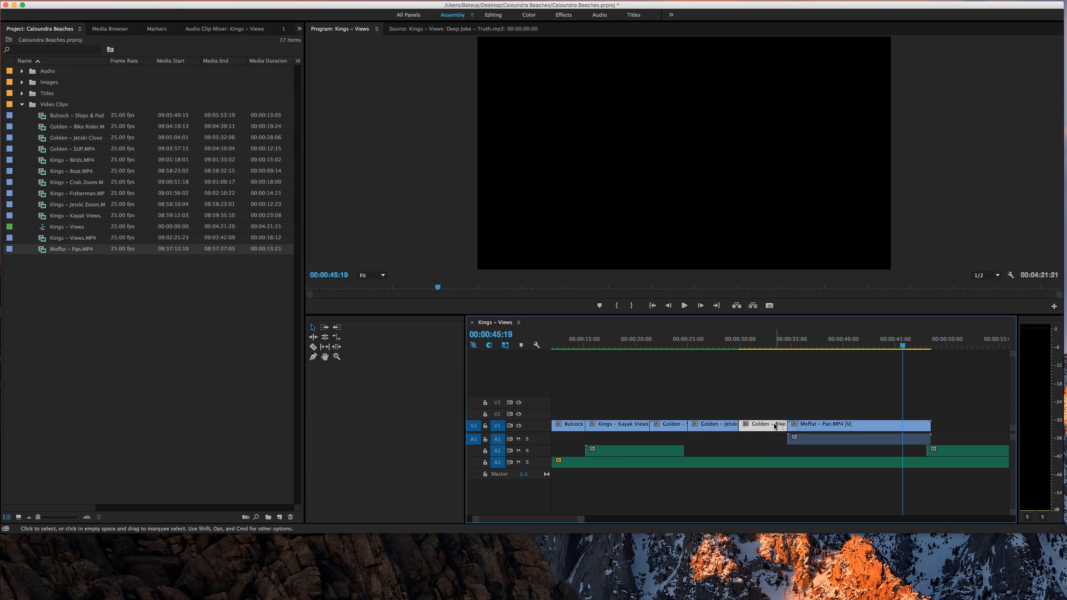
Unlink the Moffat - Pan clip's audio from its video and delete the audio from A1
{"action": "left_click", "coordinate": [772, 429]}
{"action": "right_click", "coordinate": [832, 428]}
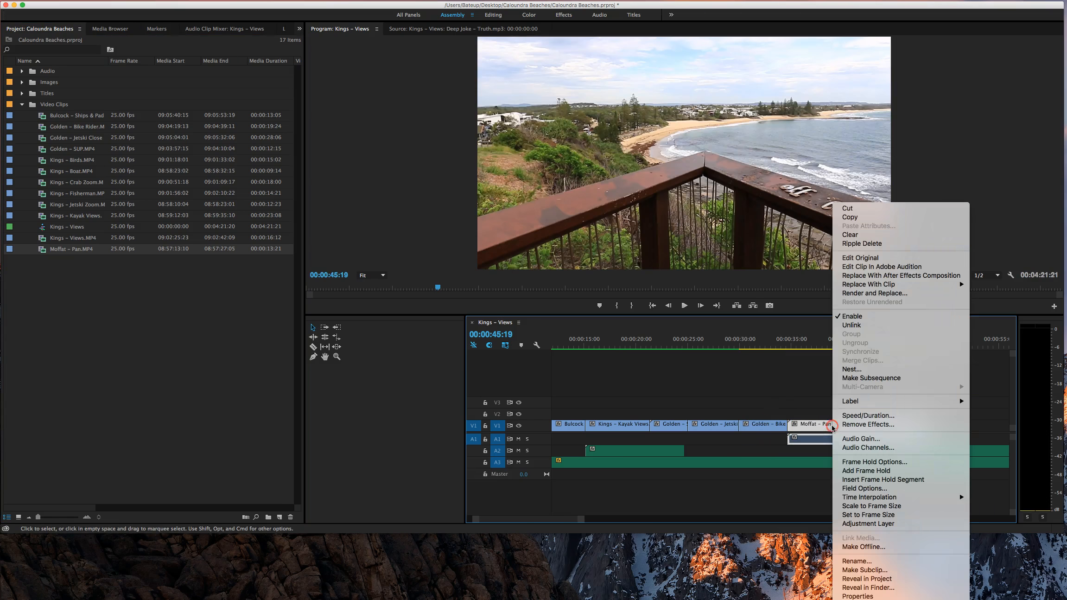
{"action": "left_click", "coordinate": [852, 325]}
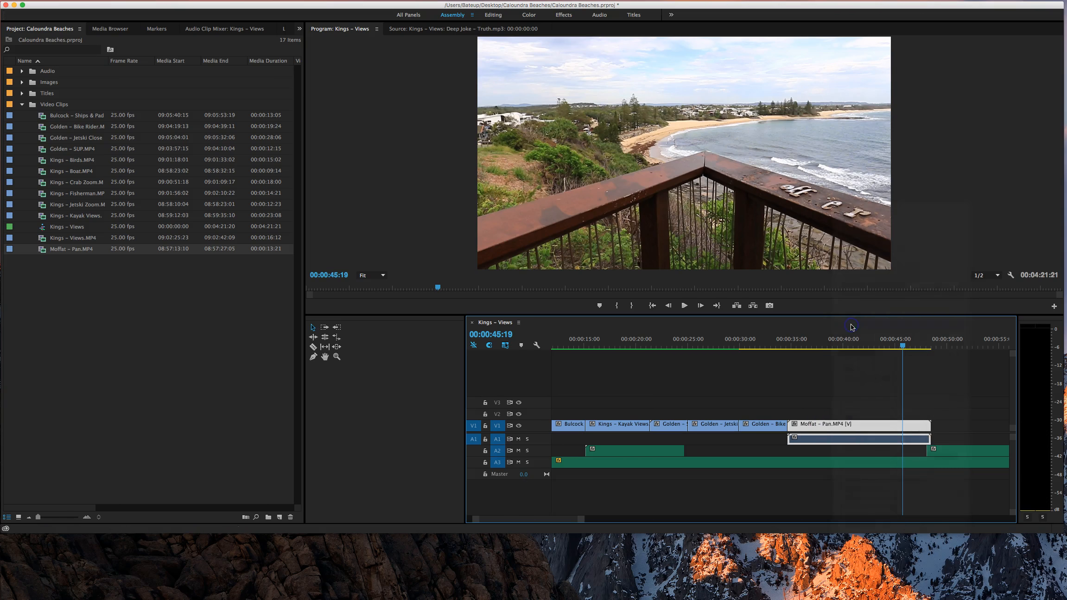
{"action": "left_click", "coordinate": [809, 444]}
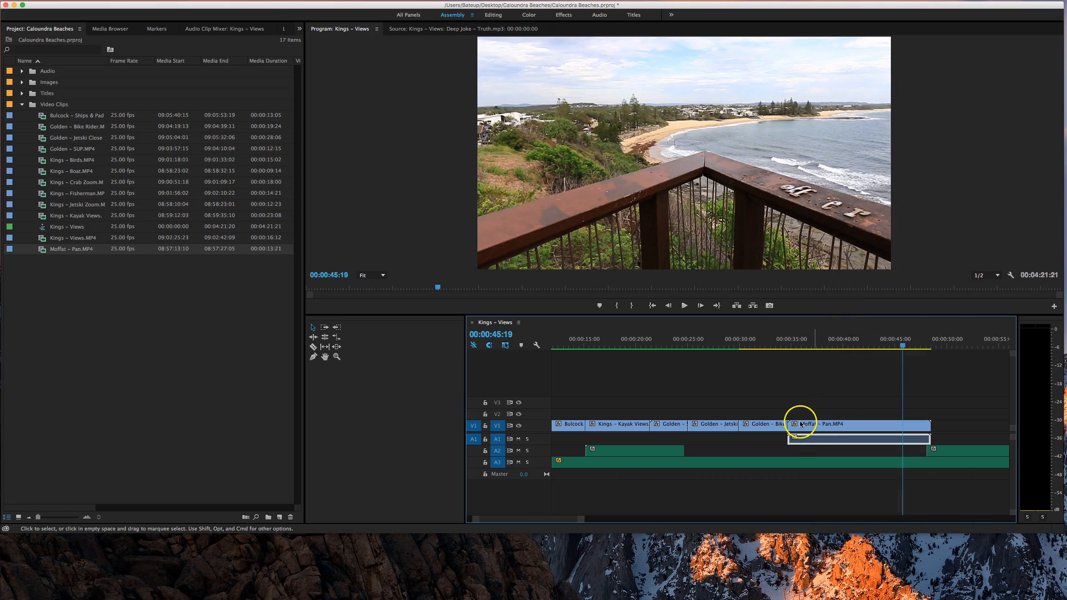
{"action": "key", "text": "Delete"}
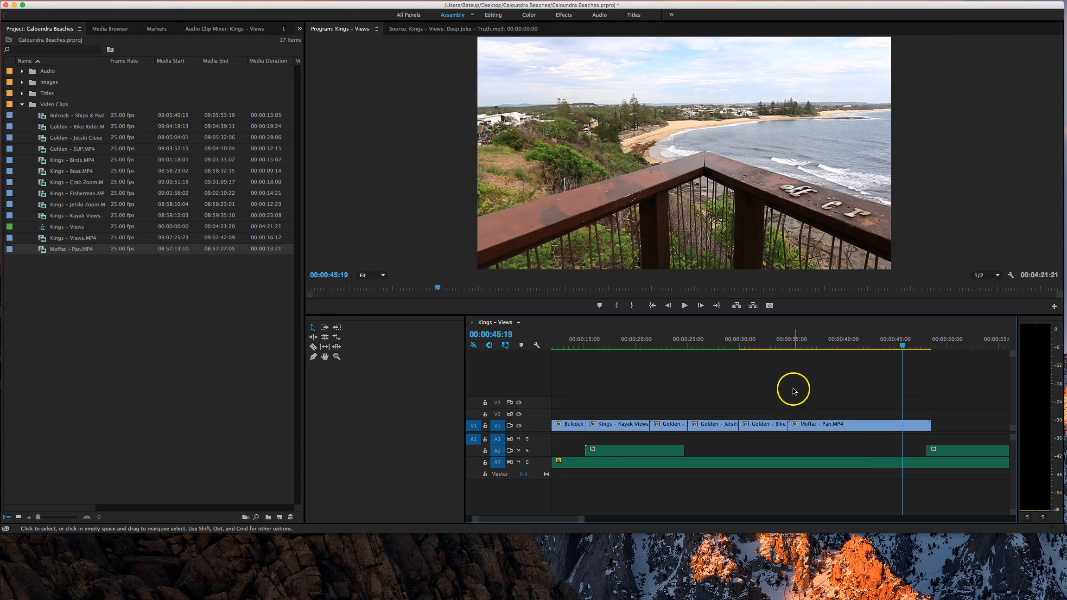
Trim the Moffat - Pan clip's start to 00:00:39:19, move it back against the bike rider clip, and preview the cut
{"action": "left_click_drag", "start_coordinate": [784, 342], "coordinate": [841, 334]}
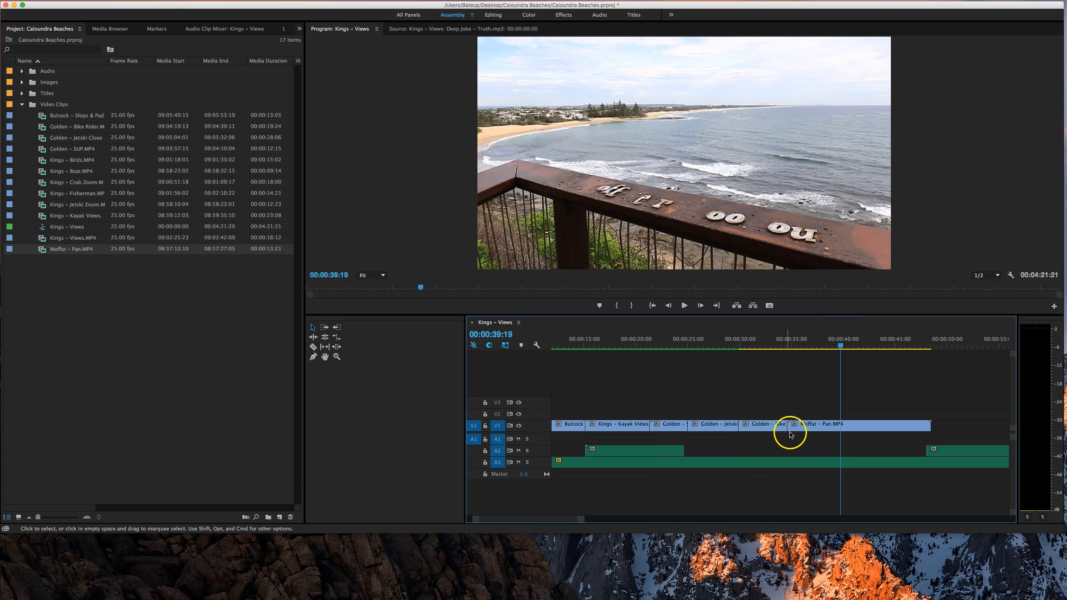
{"action": "left_click_drag", "start_coordinate": [790, 429], "coordinate": [840, 426]}
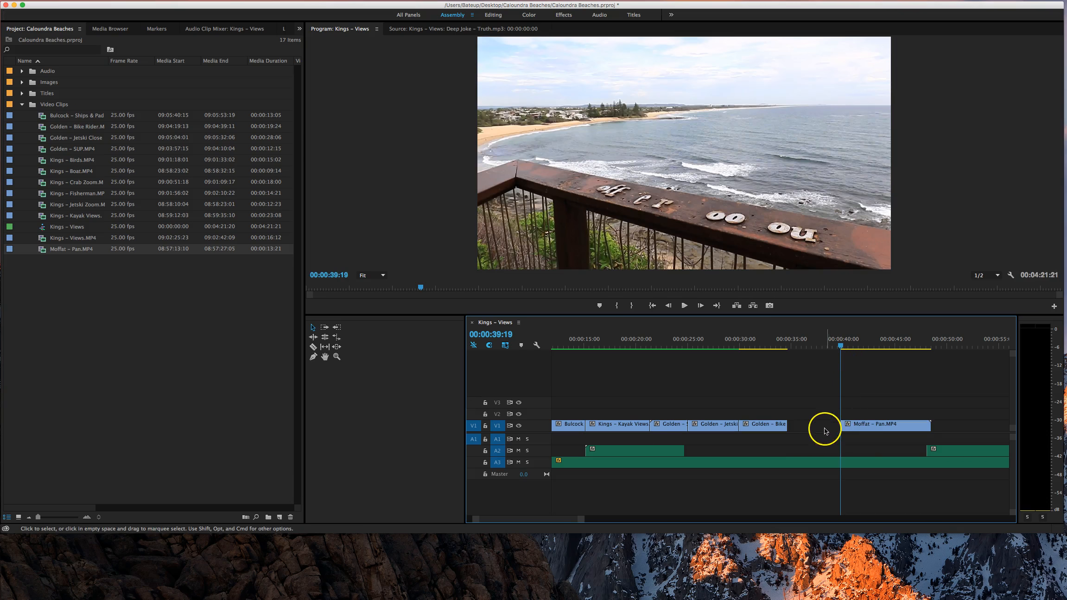
{"action": "left_click_drag", "start_coordinate": [885, 426], "coordinate": [832, 425]}
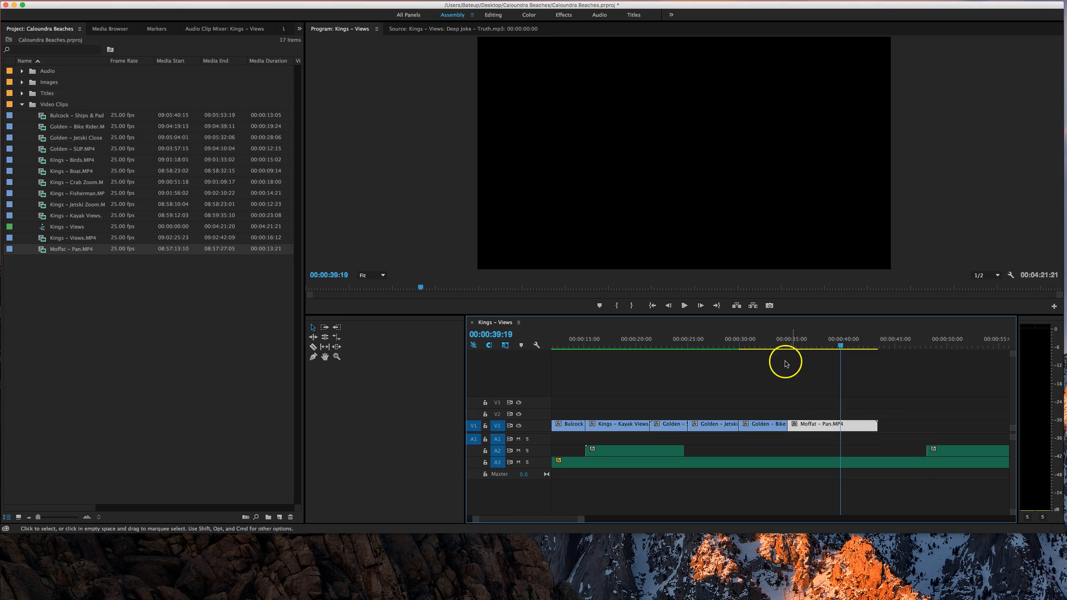
{"action": "left_click", "coordinate": [782, 342]}
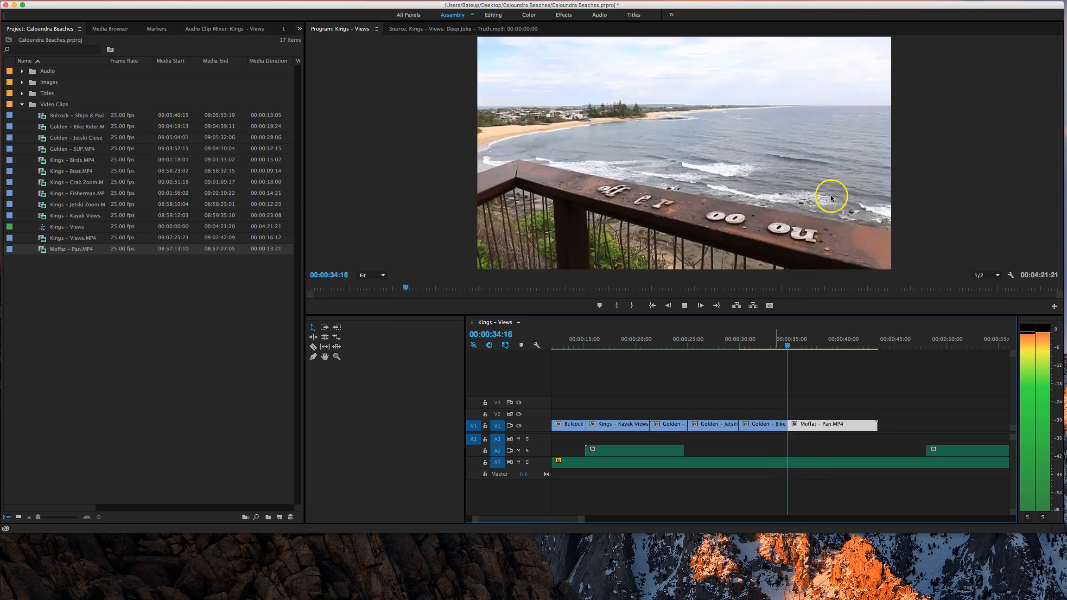
Trim the end of the Moffat - Pan clip to 00:00:39:09 and play back the section leading to the new out point
{"action": "left_click", "coordinate": [836, 334]}
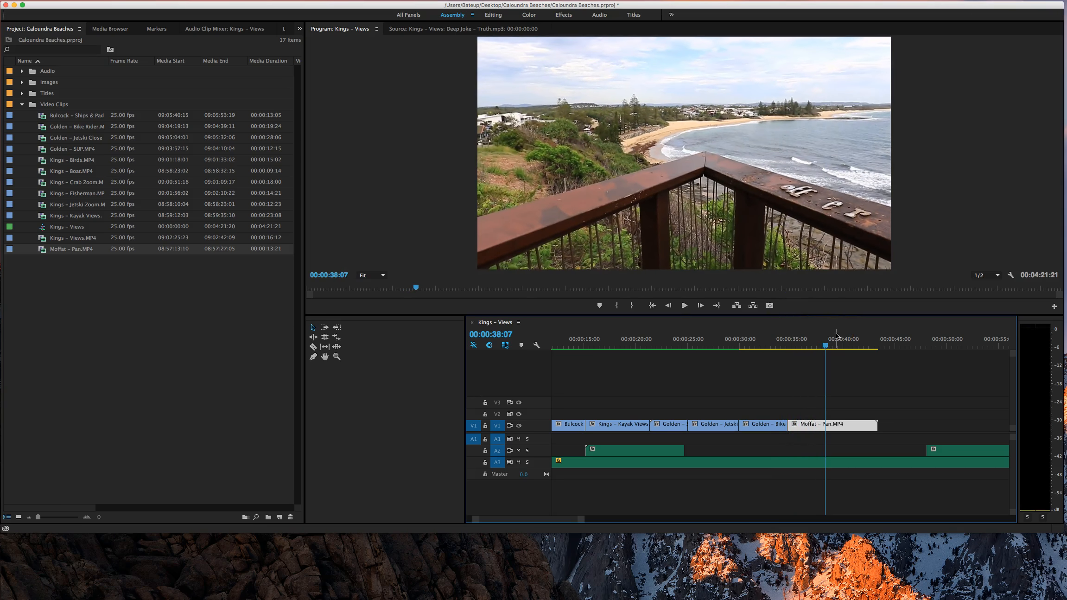
{"action": "key", "text": "space"}
{"action": "key", "text": "space"}
{"action": "key", "text": "space"}
{"action": "key", "text": "space"}
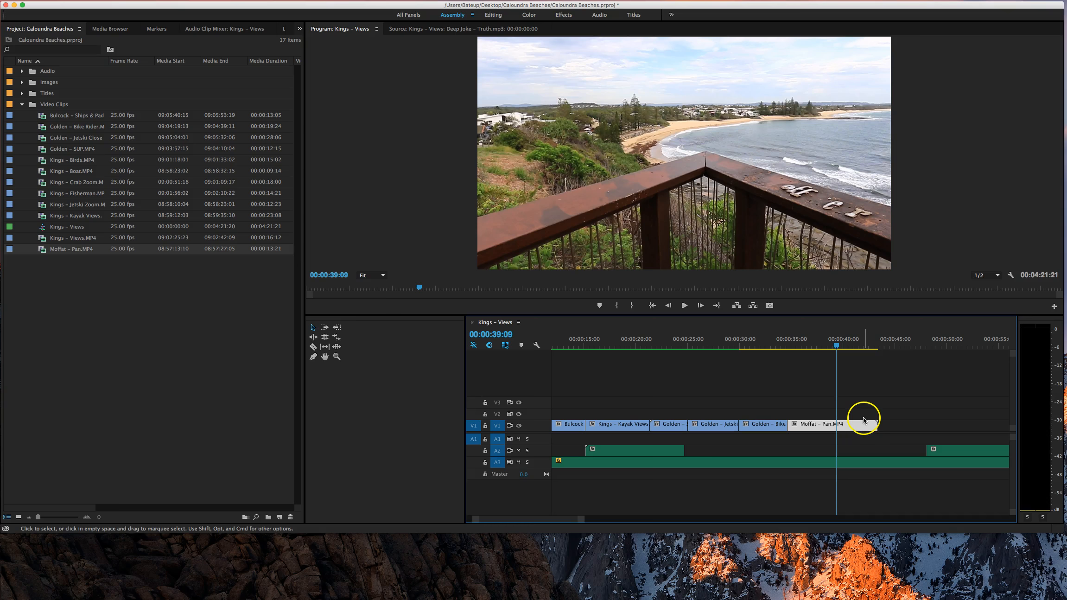
{"action": "left_click_drag", "start_coordinate": [876, 430], "coordinate": [836, 429]}
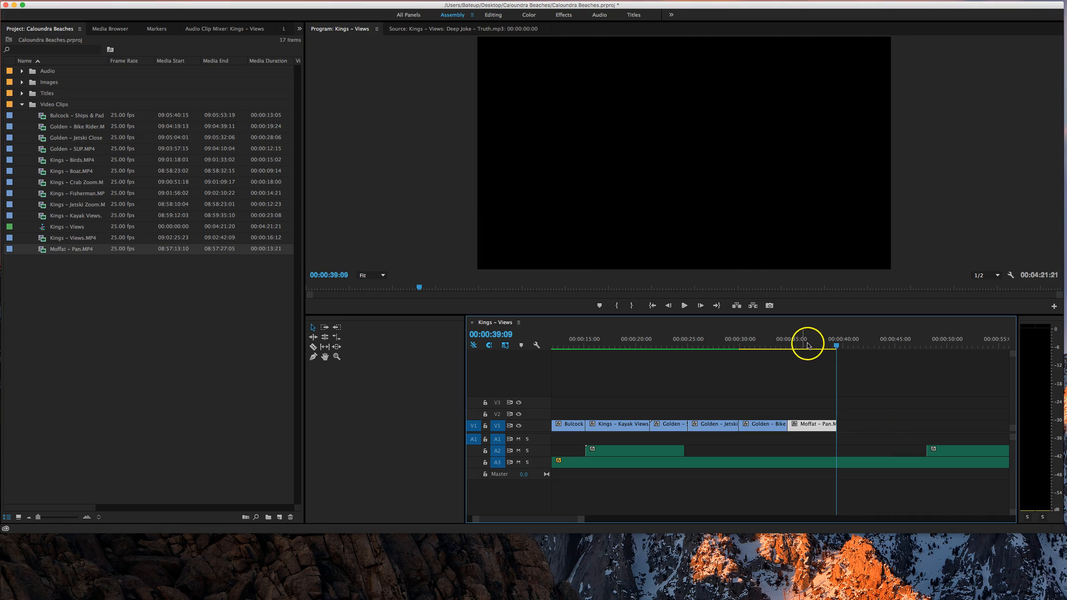
{"action": "left_click_drag", "start_coordinate": [834, 343], "coordinate": [778, 345]}
{"action": "key", "text": "space"}
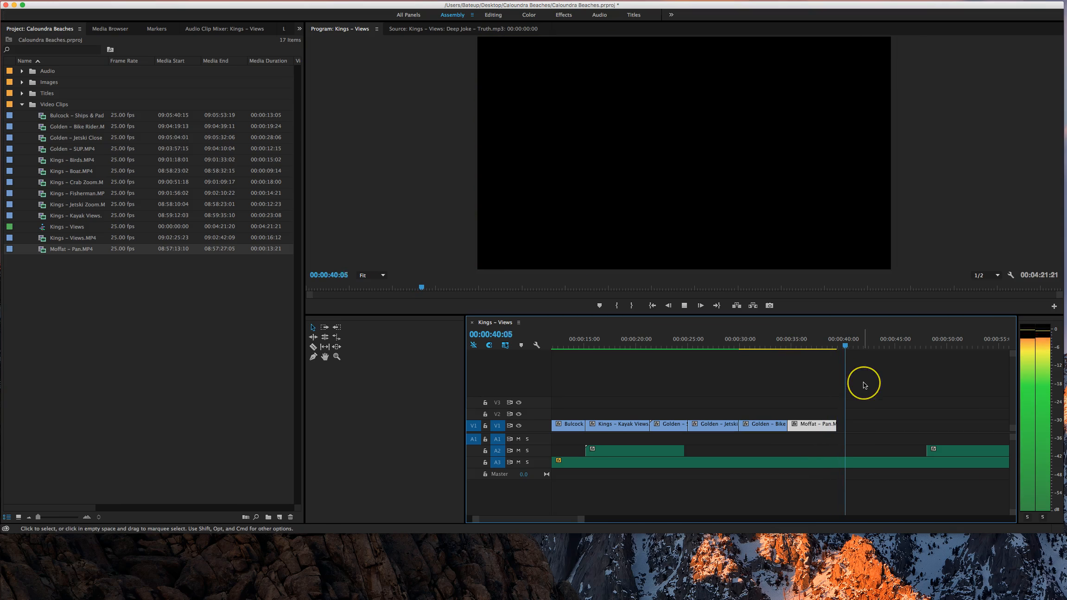
{"action": "key", "text": "space"}
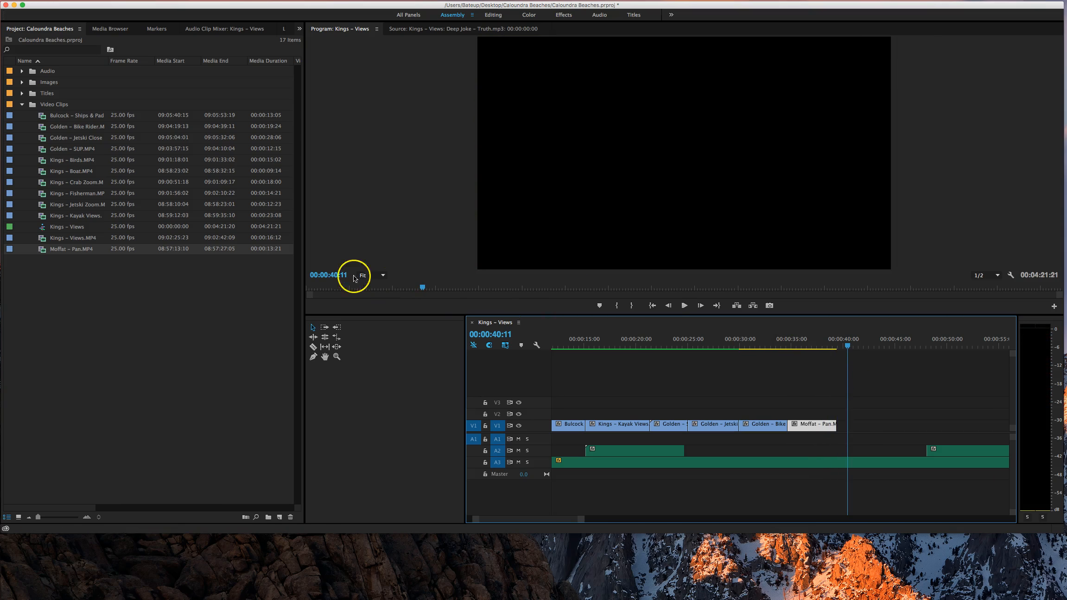
Place Kings - Fisherman.MP4 directly after the Moffat - Pan clip on V1, then unlink and delete its audio
{"action": "left_click", "coordinate": [73, 194]}
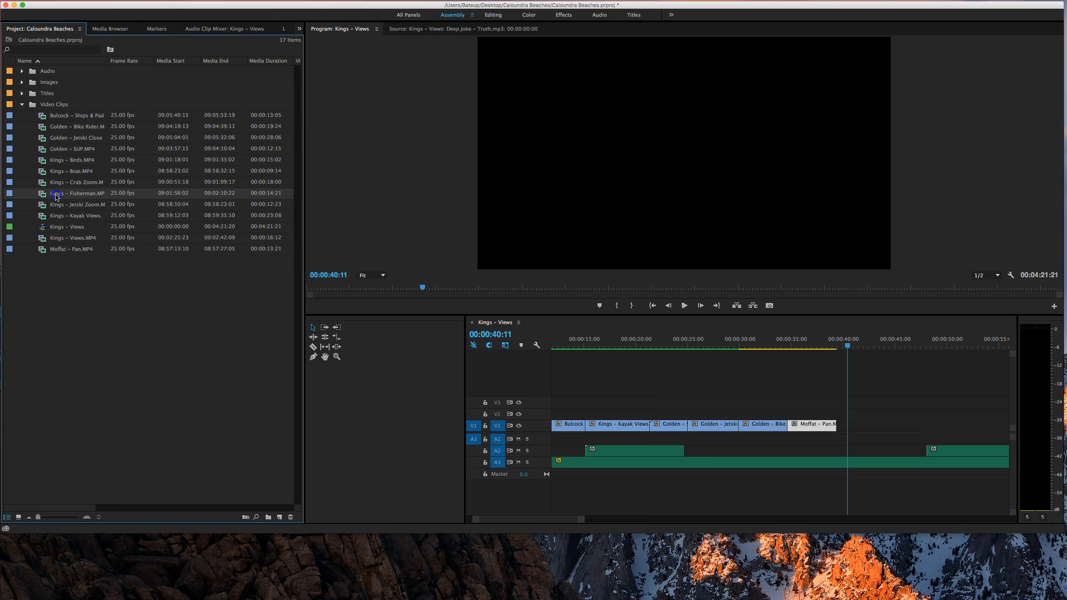
{"action": "left_click_drag", "start_coordinate": [218, 216], "coordinate": [848, 426]}
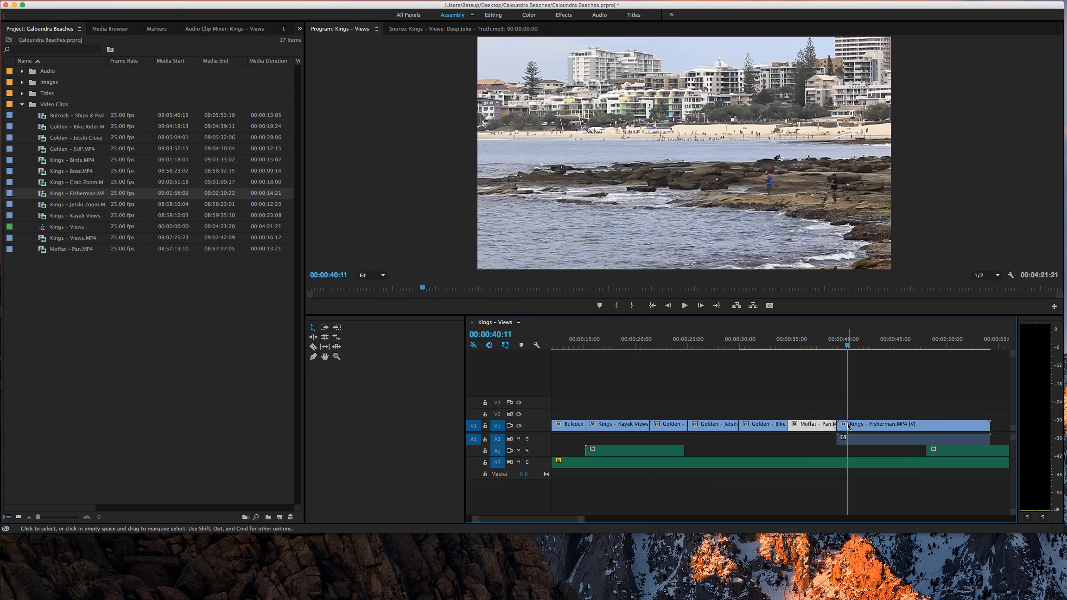
{"action": "left_click", "coordinate": [857, 426]}
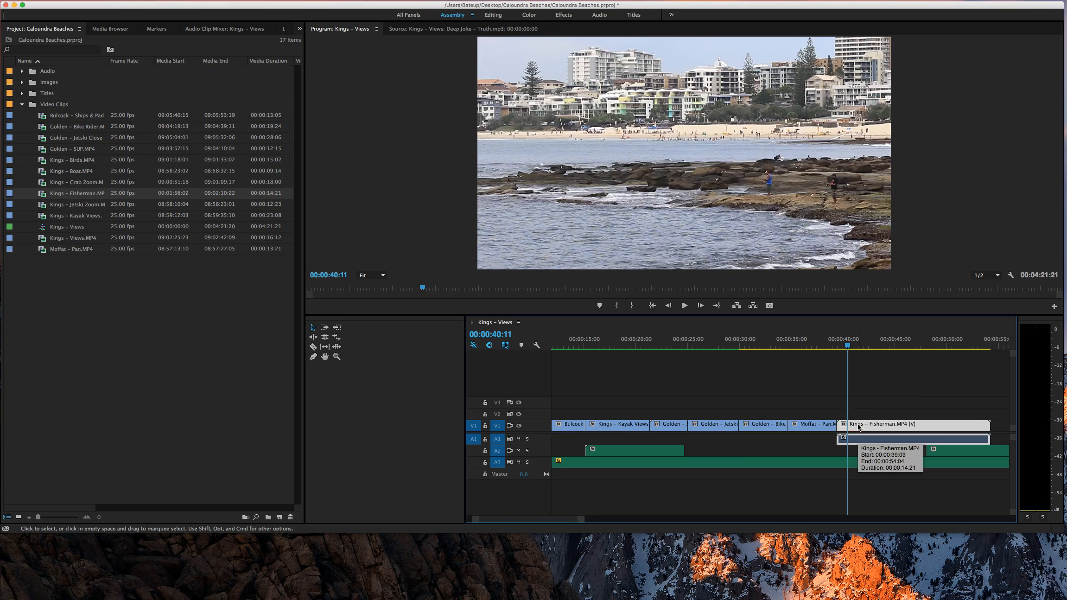
{"action": "right_click", "coordinate": [858, 426]}
{"action": "left_click", "coordinate": [879, 325]}
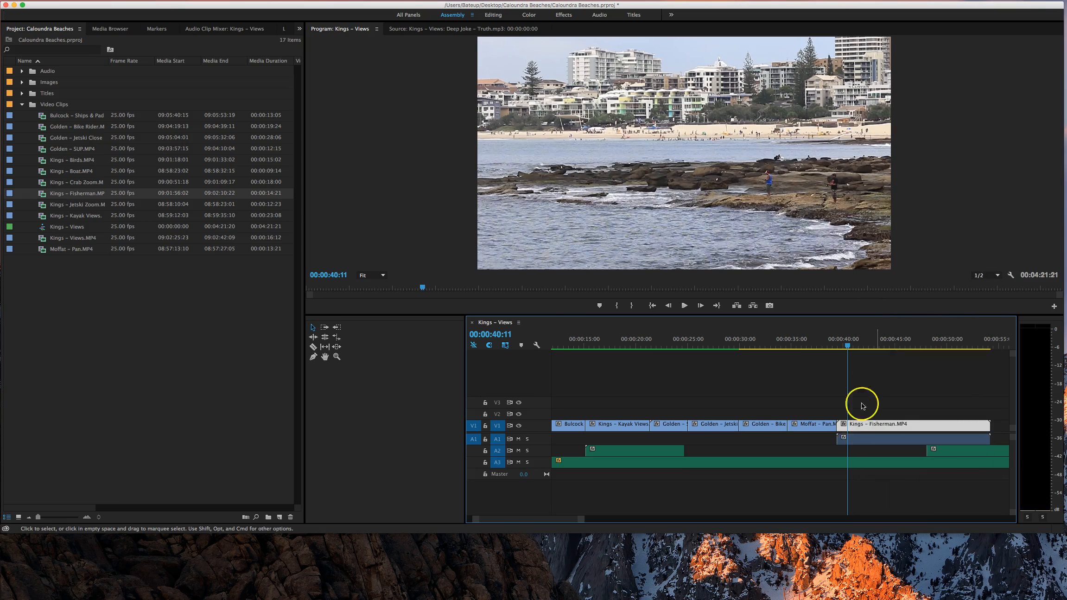
{"action": "left_click", "coordinate": [864, 441]}
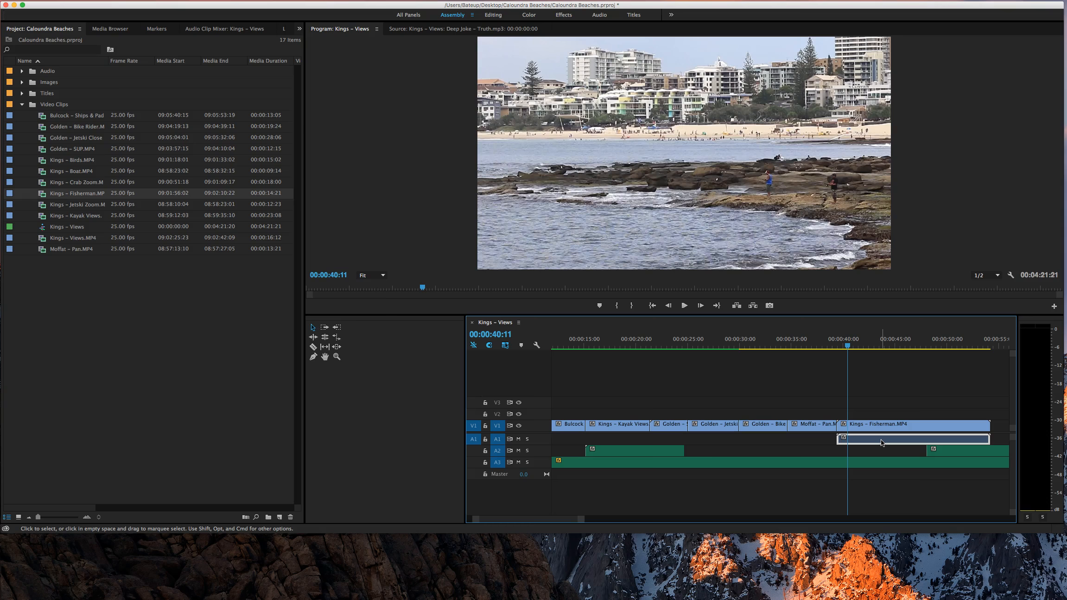
{"action": "key", "text": "Delete"}
Trim the Kings - Fisherman clip's start to 00:00:41:07 and move it back against the Moffat - Pan clip
{"action": "left_click_drag", "start_coordinate": [558, 520], "coordinate": [567, 523]}
{"action": "left_click", "coordinate": [661, 386]}
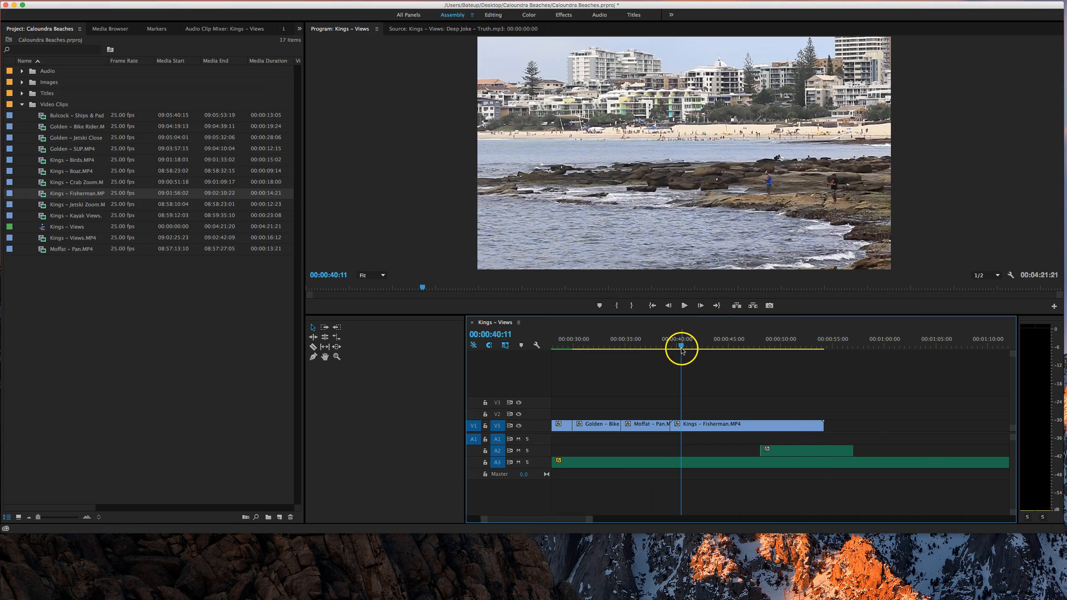
{"action": "mouse_move", "coordinate": [681, 347]}
{"action": "left_mouse_down"}
{"action": "mouse_move", "coordinate": [729, 348]}
{"action": "mouse_move", "coordinate": [689, 348]}
{"action": "left_mouse_up"}
{"action": "left_click", "coordinate": [687, 389]}
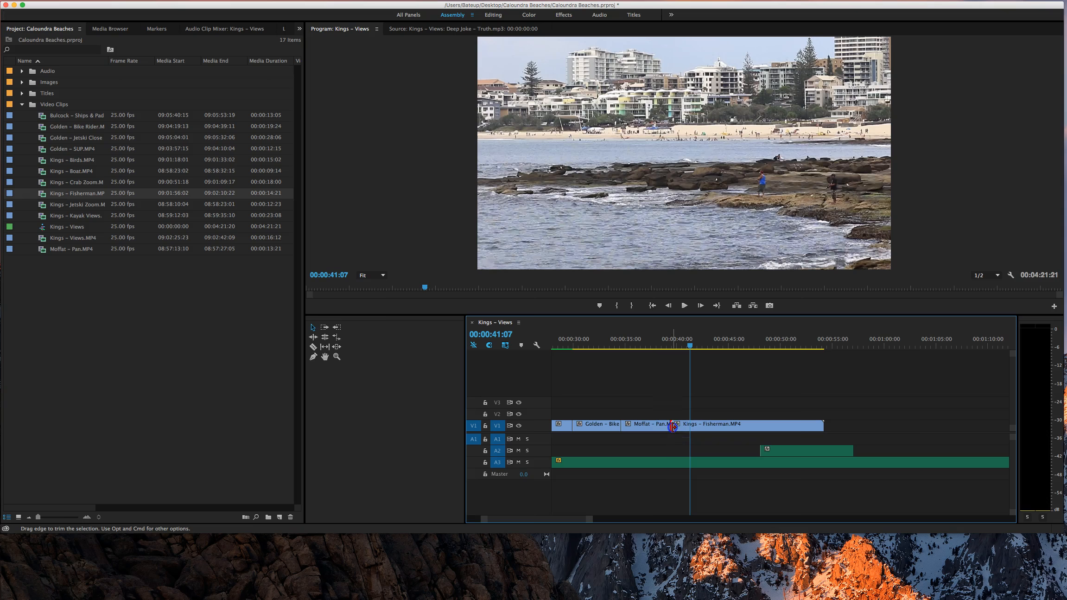
{"action": "left_click_drag", "start_coordinate": [673, 426], "coordinate": [691, 426]}
{"action": "left_click", "coordinate": [689, 348]}
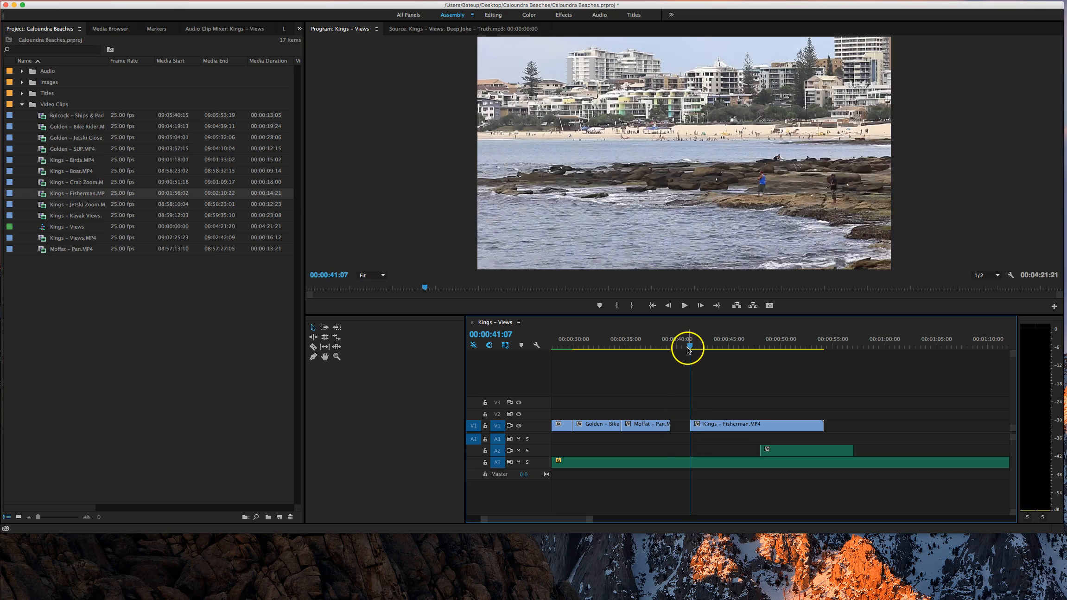
{"action": "left_click_drag", "start_coordinate": [714, 427], "coordinate": [699, 426]}
Play across the cut, trim the Kings - Fisherman clip's end to 00:00:45:02, and preview the trimmed clip
{"action": "left_click", "coordinate": [663, 342]}
{"action": "key", "text": "space"}
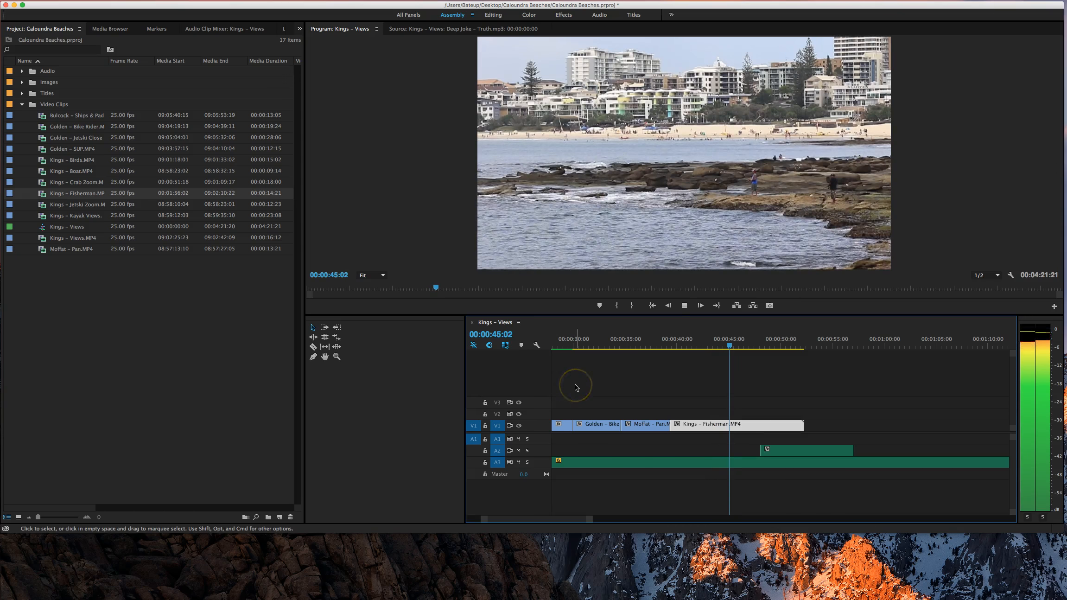
{"action": "key", "text": "space"}
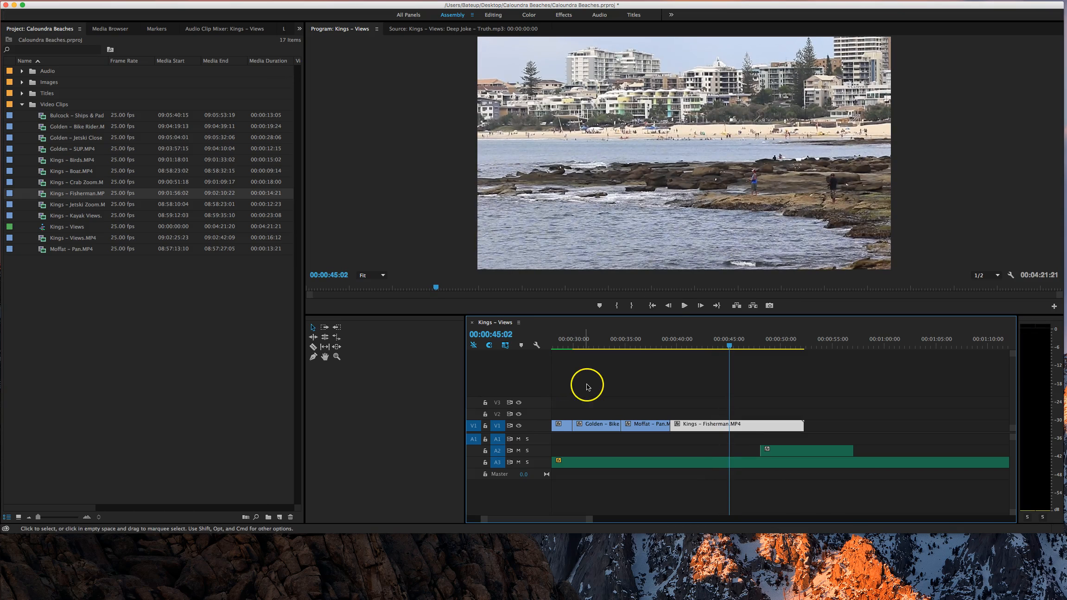
{"action": "left_click_drag", "start_coordinate": [802, 427], "coordinate": [730, 428]}
{"action": "left_click_drag", "start_coordinate": [729, 346], "coordinate": [668, 349]}
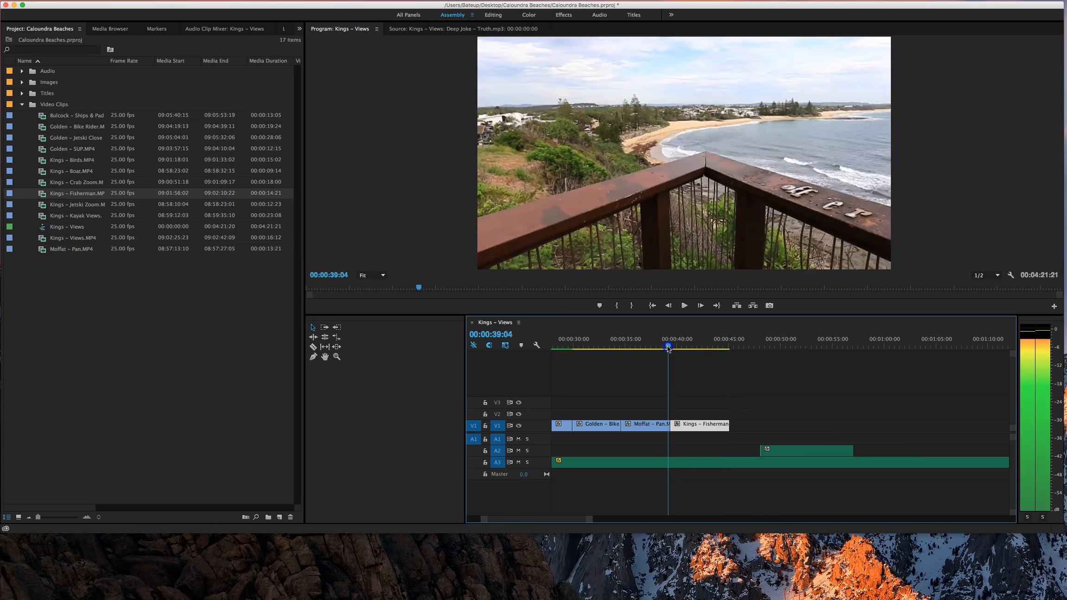
{"action": "left_click", "coordinate": [684, 305]}
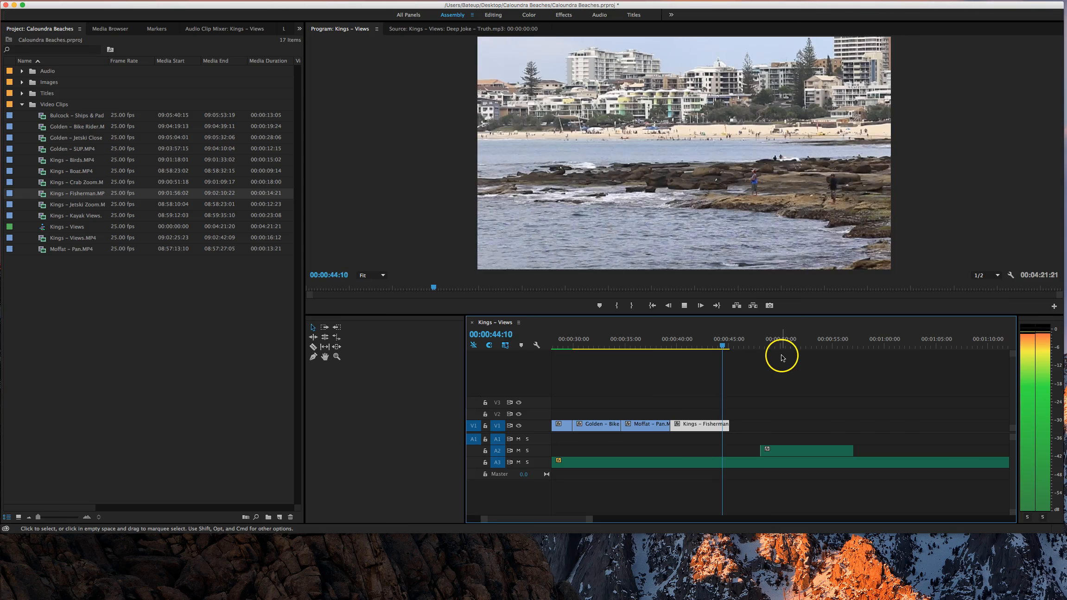
{"action": "key", "text": "space"}
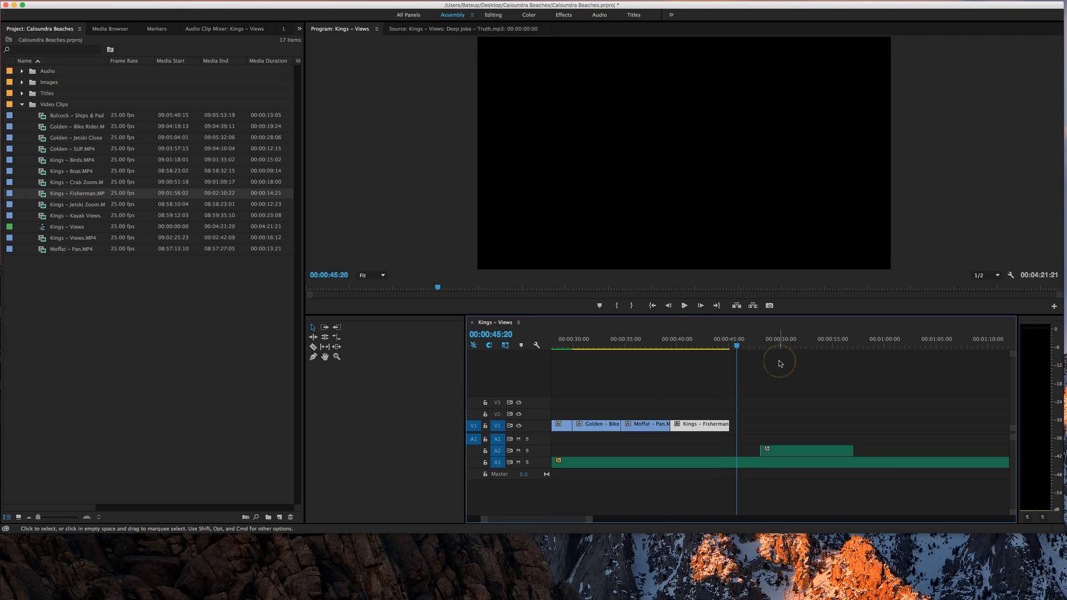
Place the Kings - Crab Zoom clip directly after the Kings - Fisherman clip on V1 and play it back
{"action": "left_click_drag", "start_coordinate": [741, 352], "coordinate": [770, 347]}
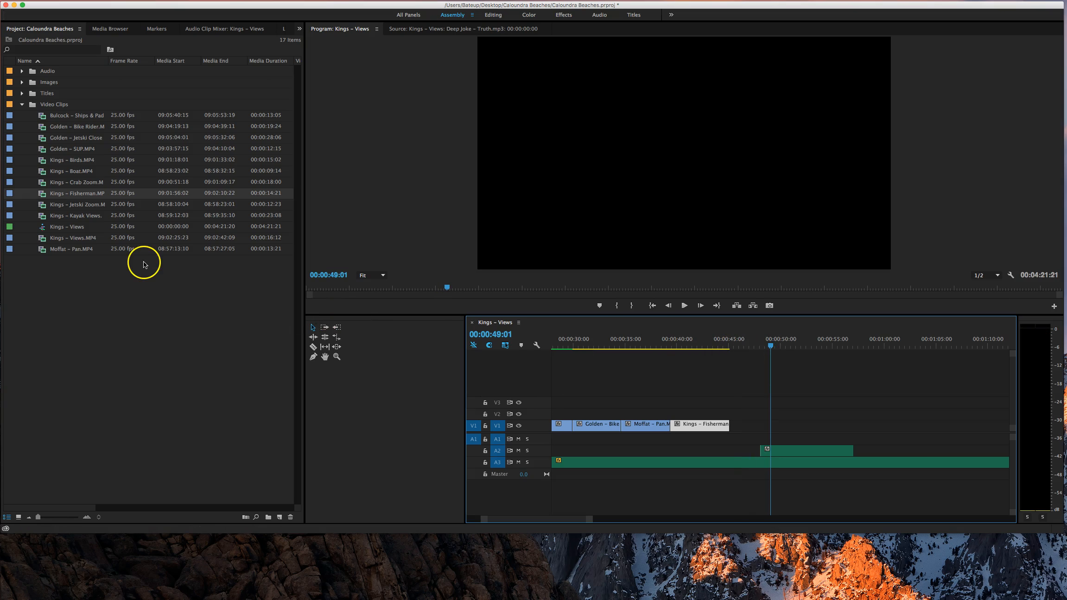
{"action": "left_click", "coordinate": [59, 184]}
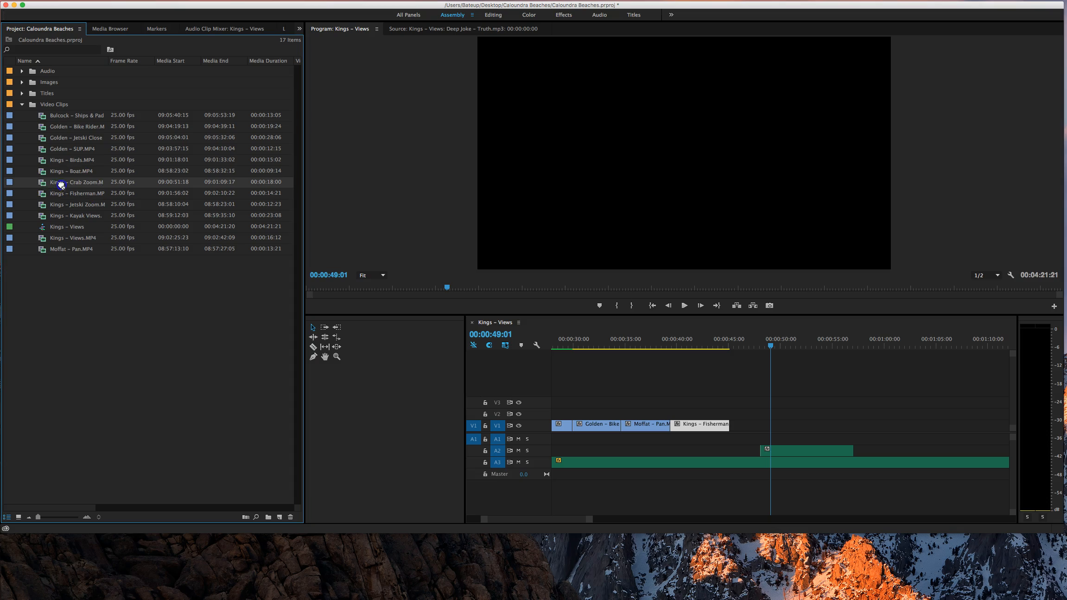
{"action": "left_click_drag", "start_coordinate": [435, 322], "coordinate": [734, 425]}
{"action": "left_click", "coordinate": [723, 341]}
{"action": "key", "text": "space"}
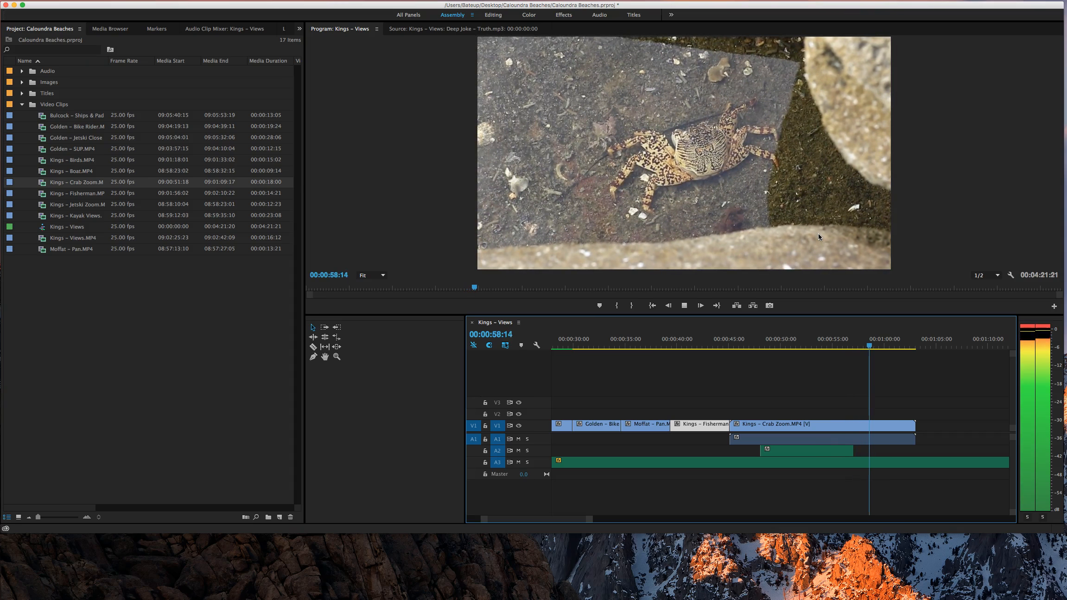
{"action": "left_click", "coordinate": [777, 241]}
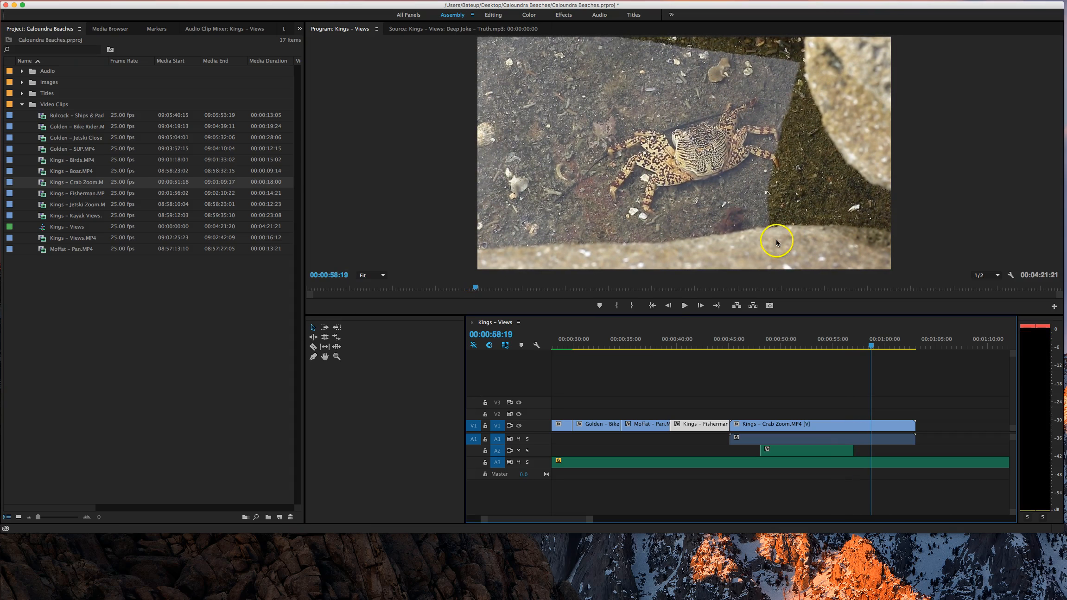
Trim the Kings - Crab Zoom clip's start to 00:00:48:24 and move it back against the Kings - Fisherman clip
{"action": "left_click", "coordinate": [732, 343]}
{"action": "left_click_drag", "start_coordinate": [732, 343], "coordinate": [770, 344]}
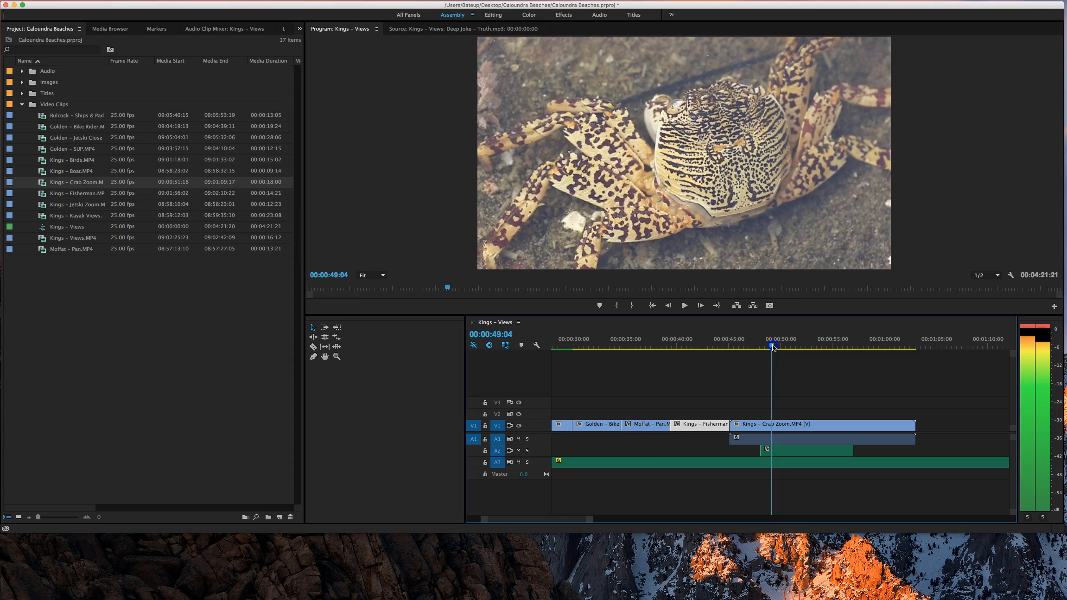
{"action": "left_click", "coordinate": [740, 415]}
{"action": "left_click_drag", "start_coordinate": [734, 427], "coordinate": [713, 425]}
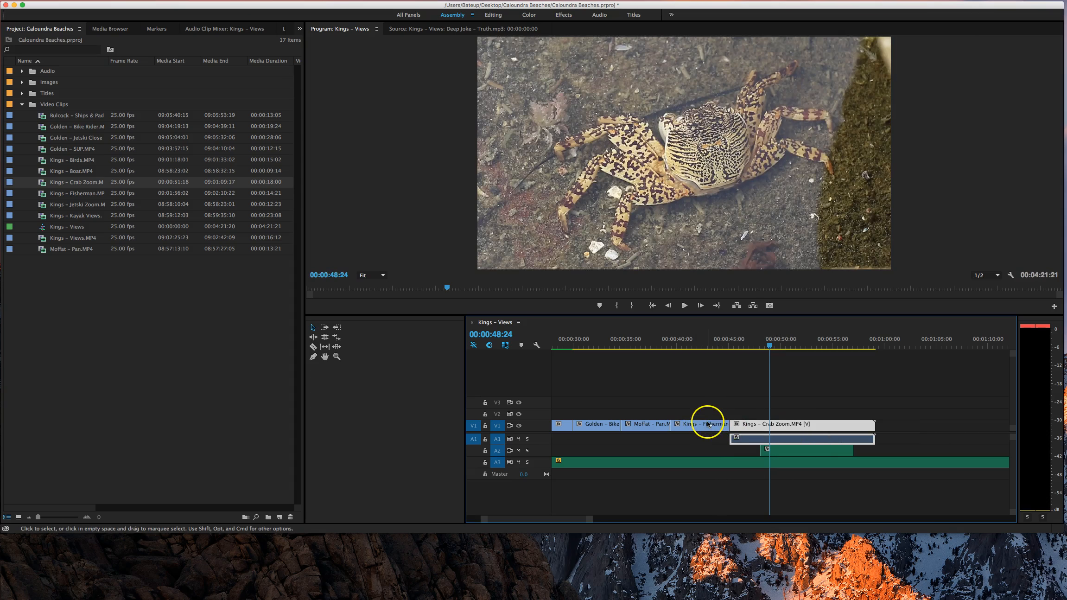
Unlink the Kings - Crab Zoom clip's audio from its video and delete the audio from A1
{"action": "right_click", "coordinate": [755, 426]}
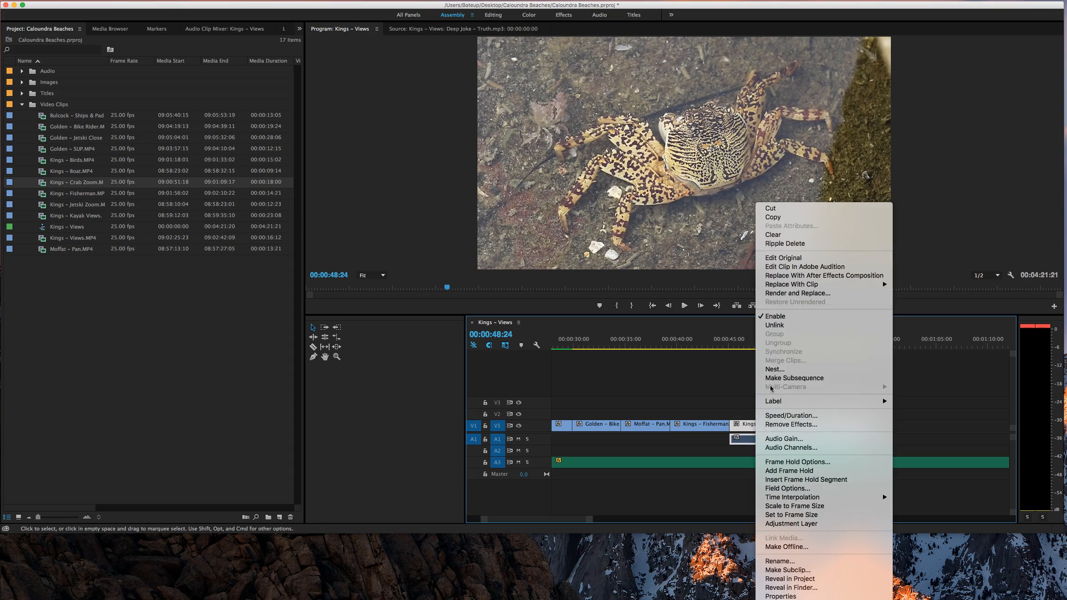
{"action": "left_click", "coordinate": [778, 327]}
{"action": "left_click", "coordinate": [741, 442]}
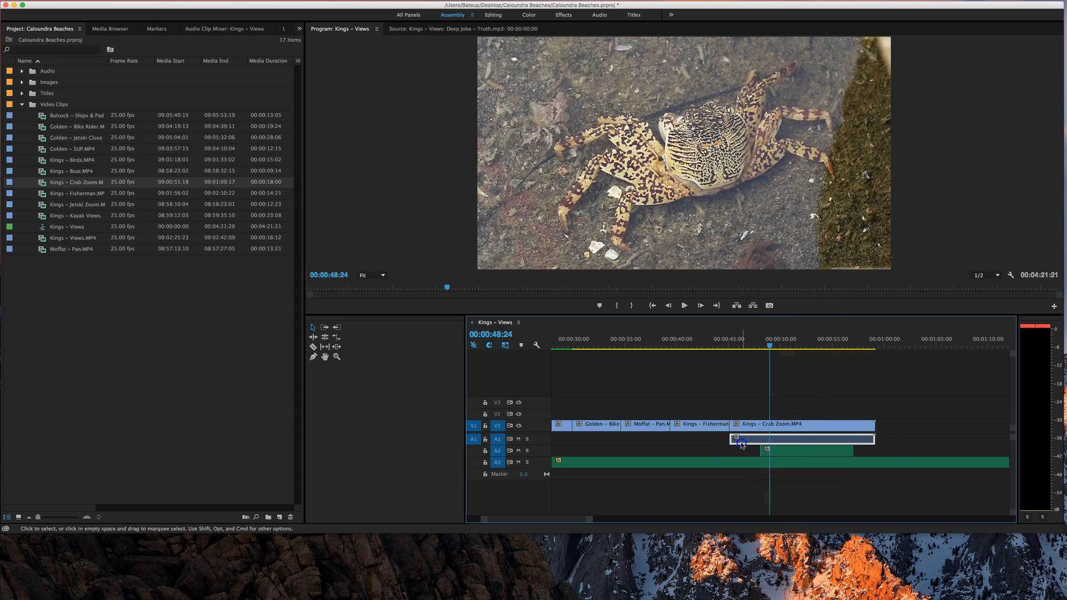
{"action": "key", "text": "Delete"}
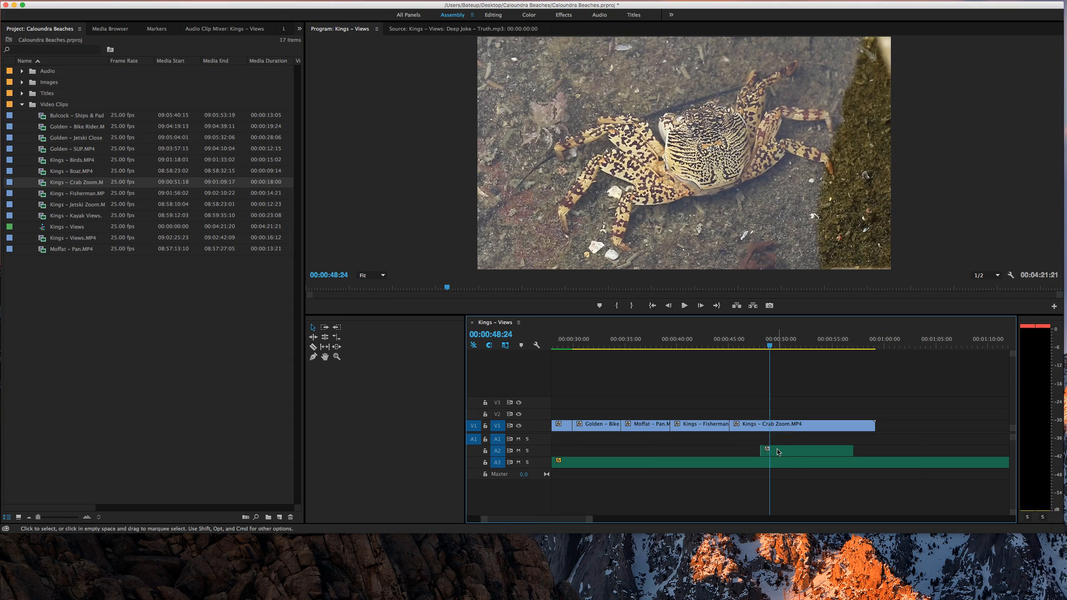
Move the second voiceover on A2 back to start with the Kings - Crab Zoom clip, and scrub to the voiceover's end
{"action": "left_click_drag", "start_coordinate": [778, 452], "coordinate": [750, 452]}
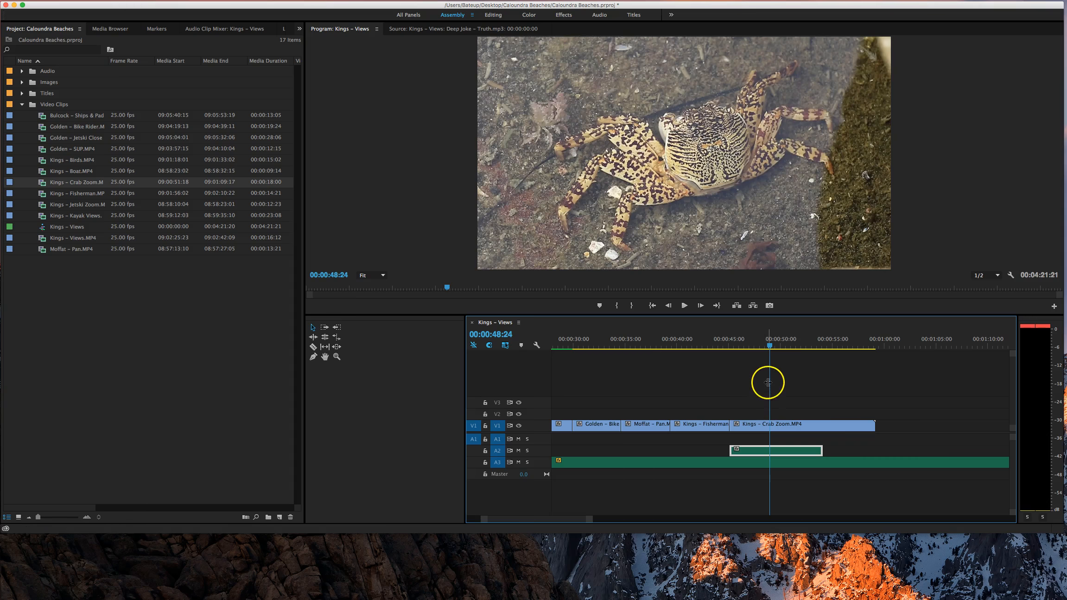
{"action": "left_click", "coordinate": [770, 345]}
{"action": "left_click_drag", "start_coordinate": [770, 347], "coordinate": [821, 350]}
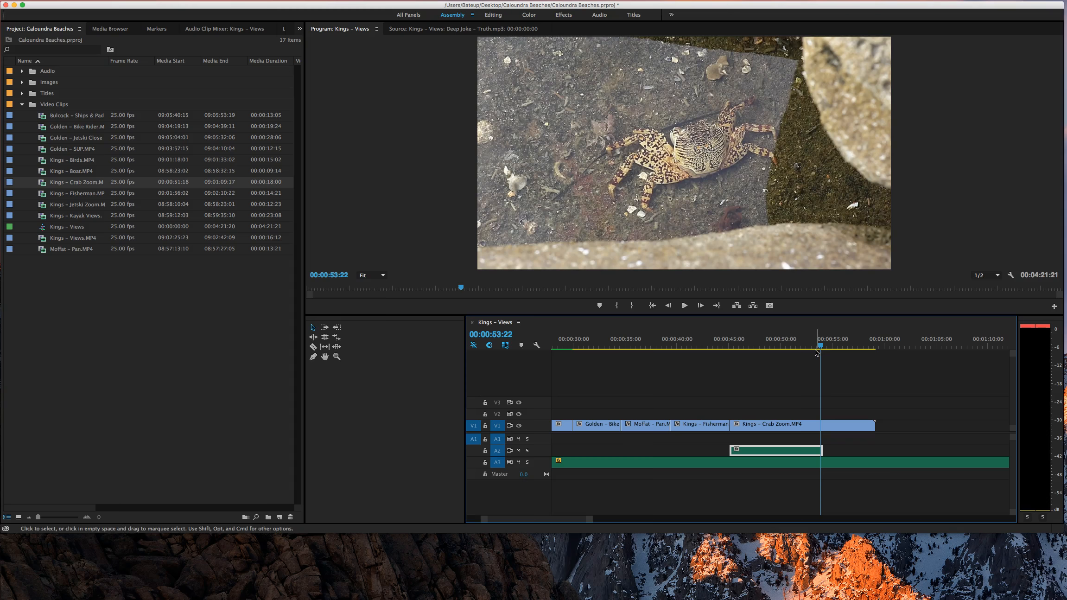
Trim the Kings - Crab Zoom clip's end to 00:00:50:24 and play from the end of the Kings - Fisherman clip through it
{"action": "left_click_drag", "start_coordinate": [817, 350], "coordinate": [791, 353]}
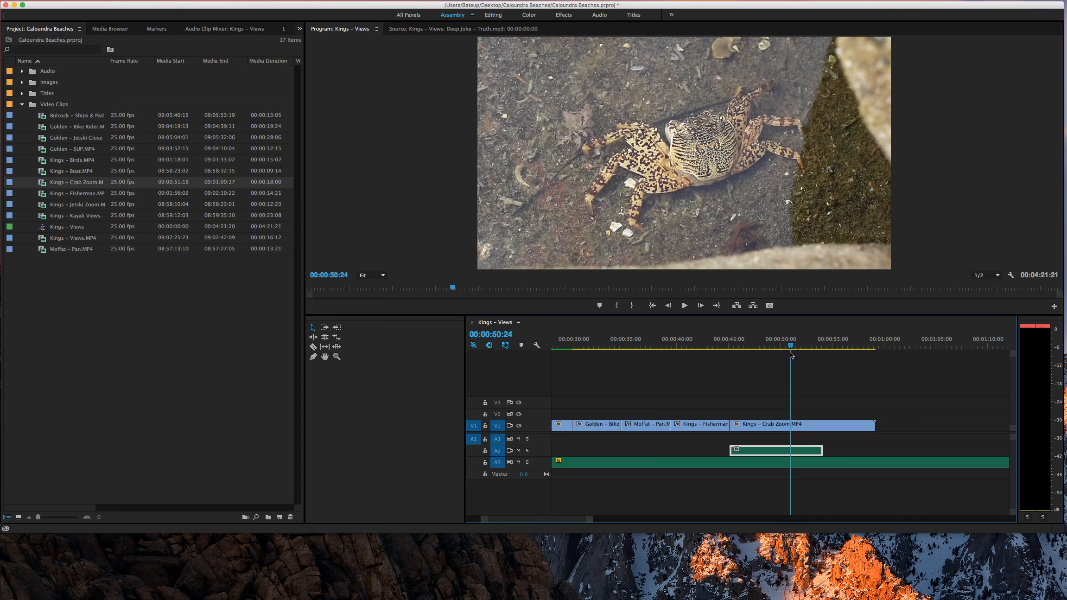
{"action": "left_click_drag", "start_coordinate": [873, 426], "coordinate": [790, 430]}
{"action": "left_click_drag", "start_coordinate": [790, 345], "coordinate": [726, 347]}
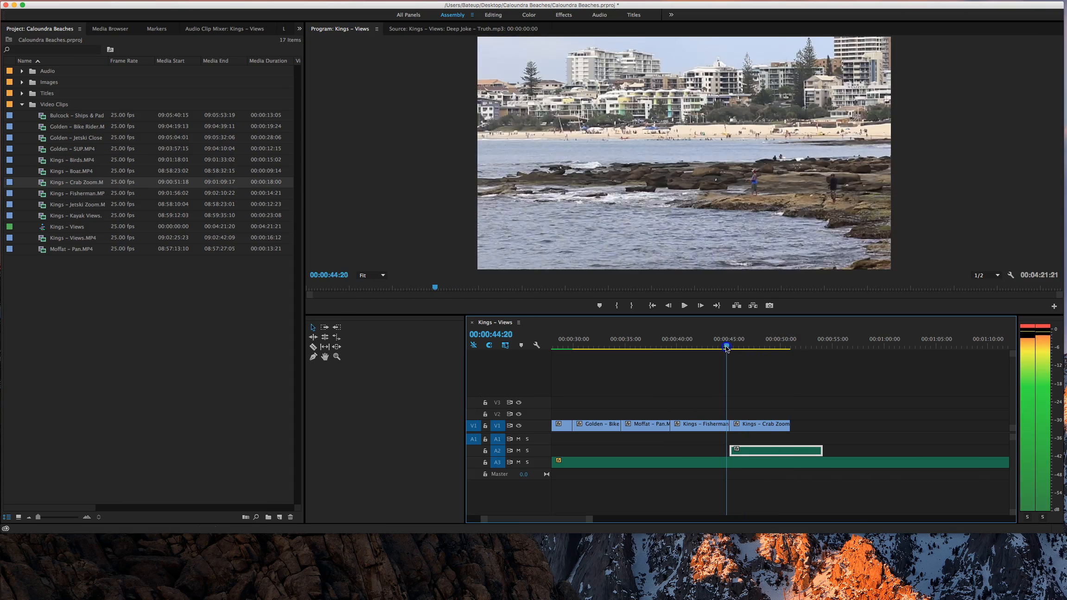
{"action": "key", "text": "space"}
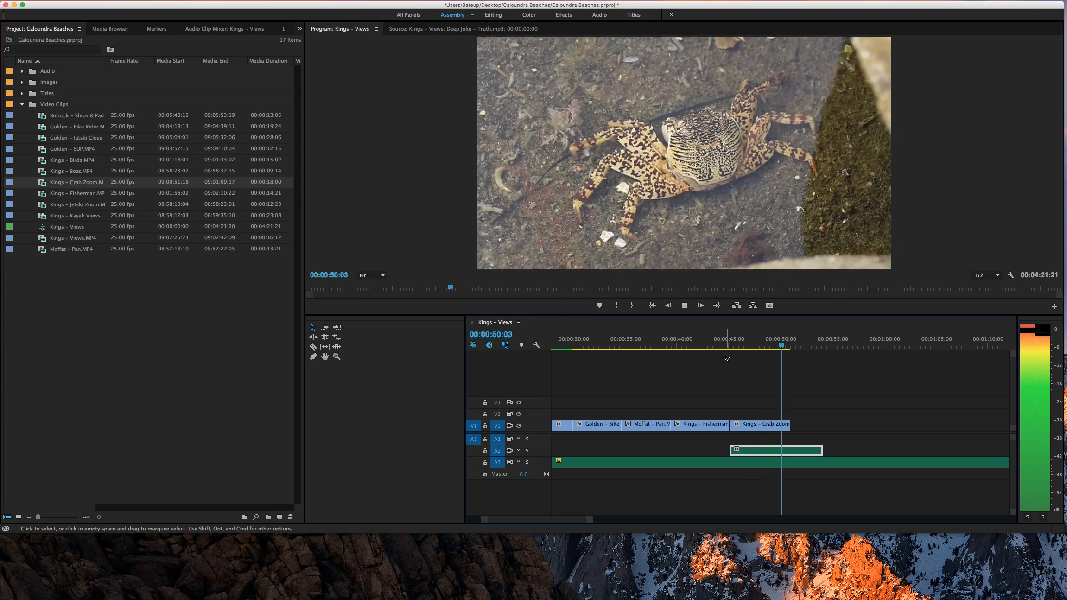
{"action": "key", "text": "space"}
Select the Kings - Crab Zoom clip and scrub back through it to the cut with the Kings - Fisherman clip
{"action": "left_click", "coordinate": [765, 412]}
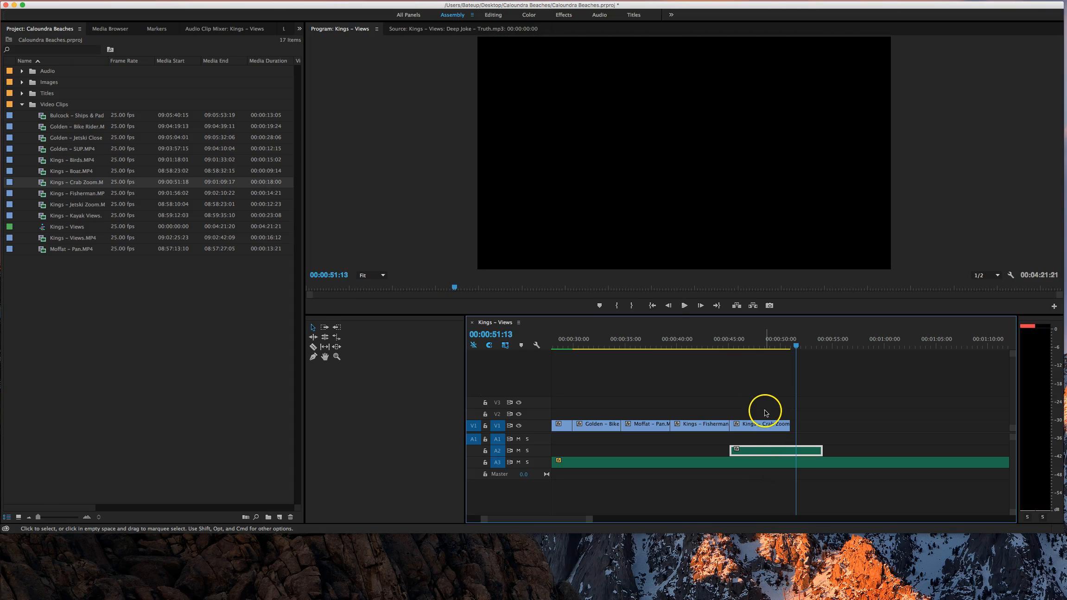
{"action": "left_click", "coordinate": [761, 423]}
{"action": "left_click", "coordinate": [757, 347]}
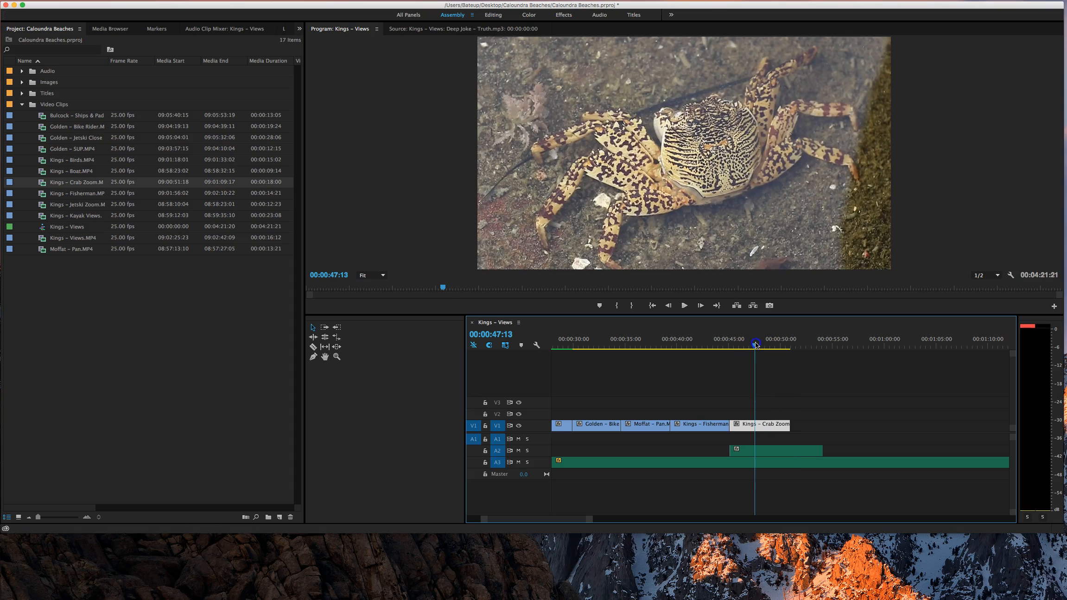
{"action": "left_click_drag", "start_coordinate": [754, 347], "coordinate": [732, 349]}
{"action": "left_click_drag", "start_coordinate": [757, 350], "coordinate": [728, 348]}
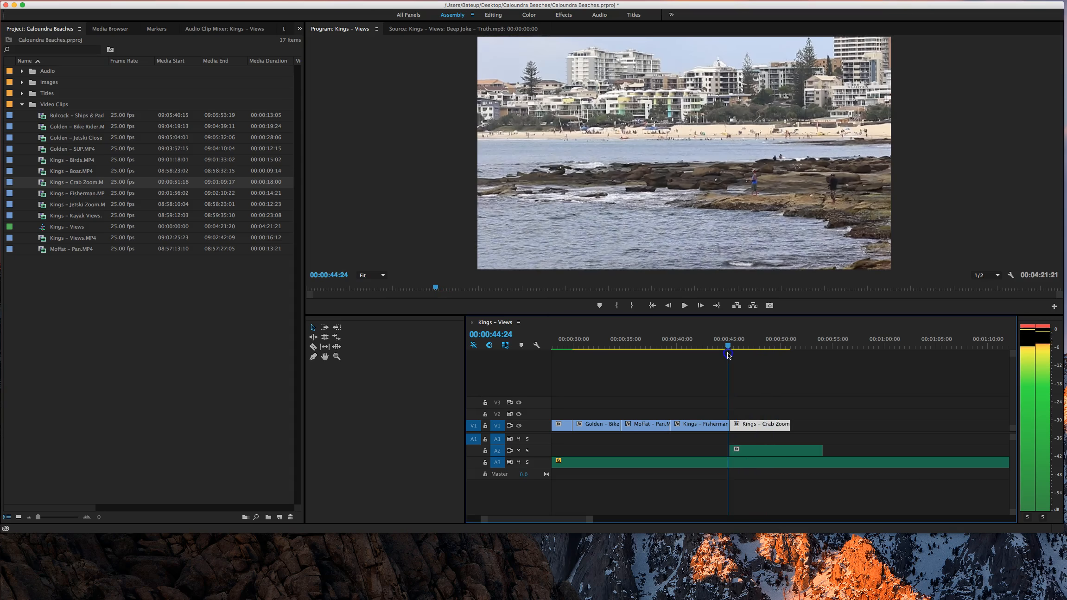
Reverse the speed of the Kings - Crab Zoom clip on V1 and play it through past its end
{"action": "right_click", "coordinate": [759, 424]}
{"action": "left_click", "coordinate": [804, 448]}
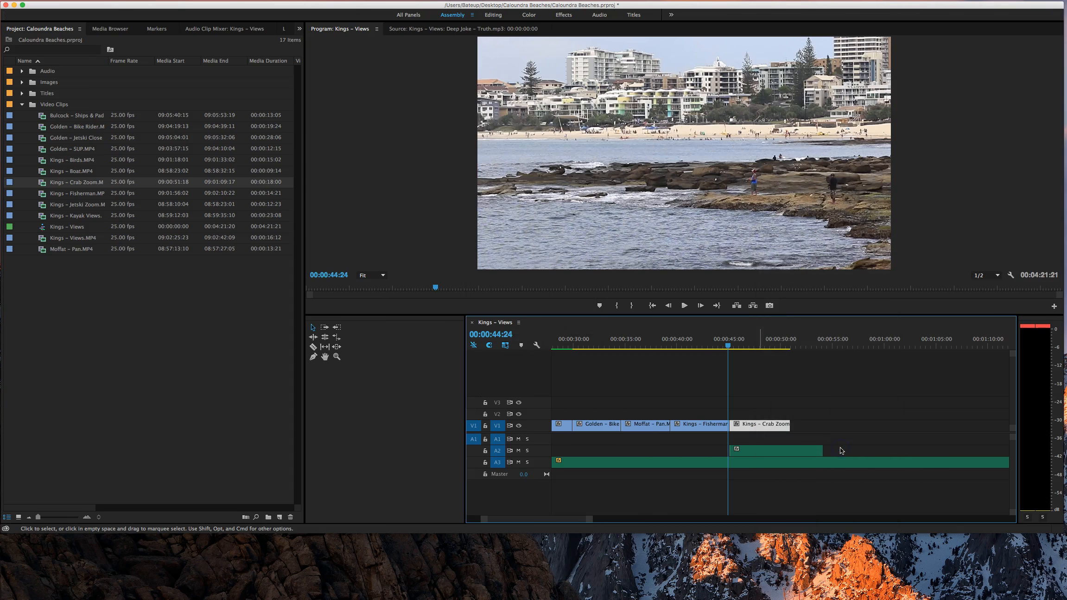
{"action": "left_click_drag", "start_coordinate": [554, 219], "coordinate": [702, 147]}
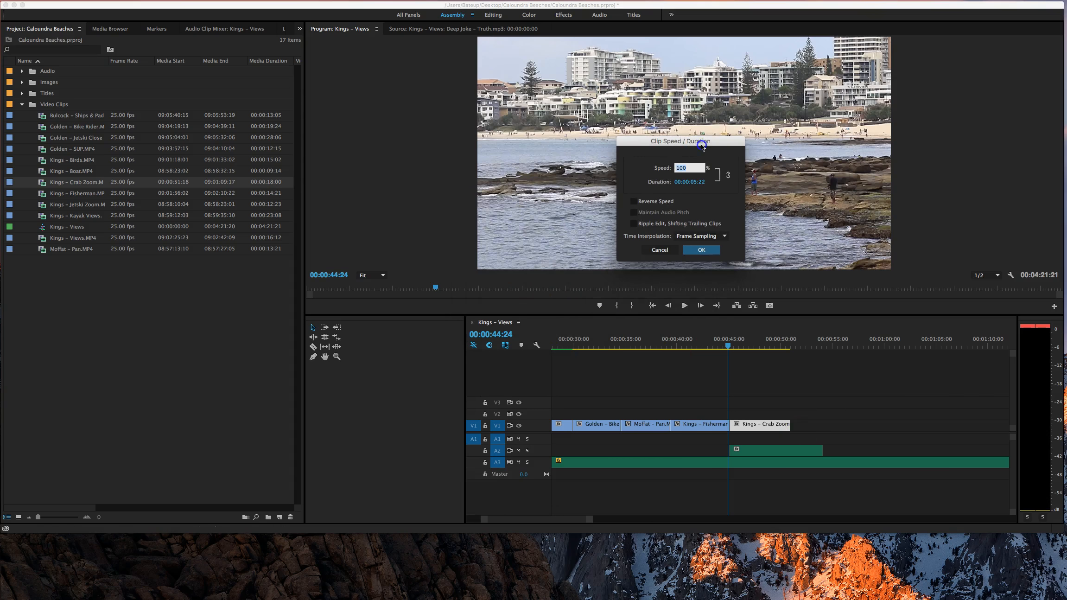
{"action": "left_click", "coordinate": [636, 202]}
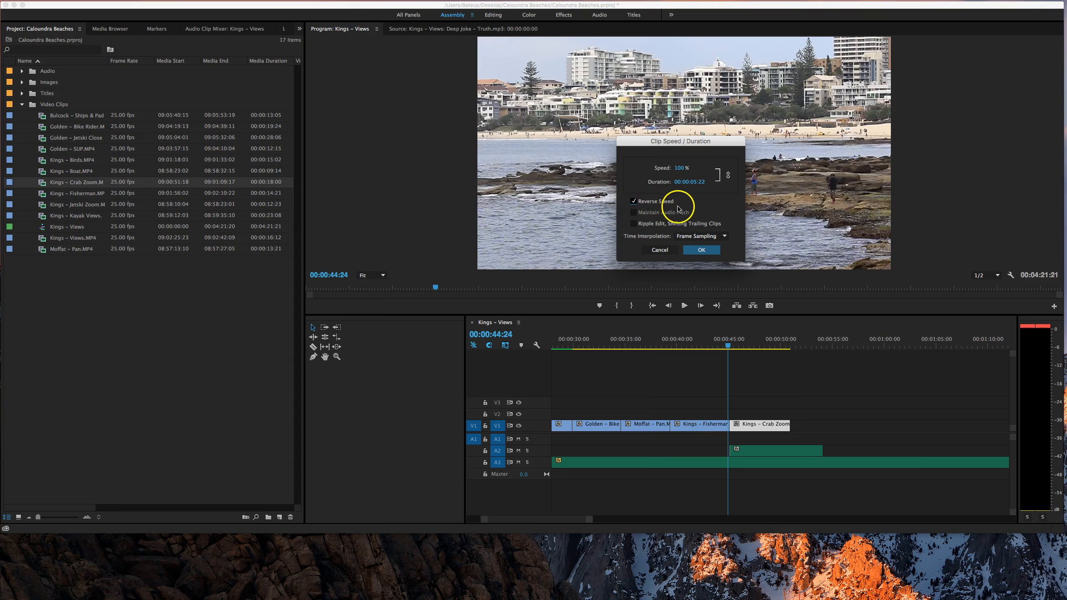
{"action": "left_click", "coordinate": [702, 251]}
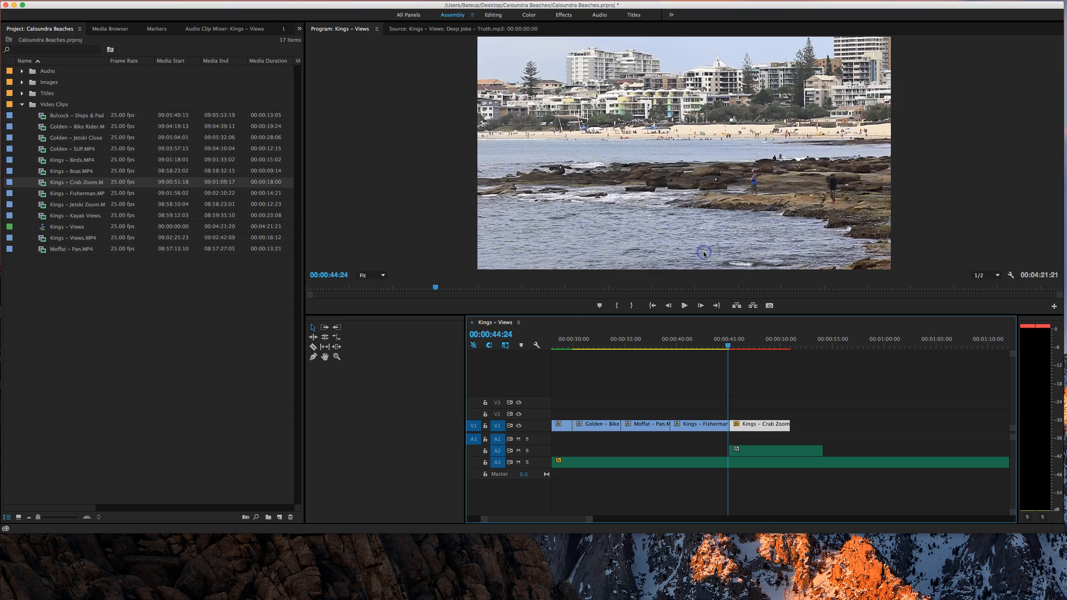
{"action": "key", "text": "space"}
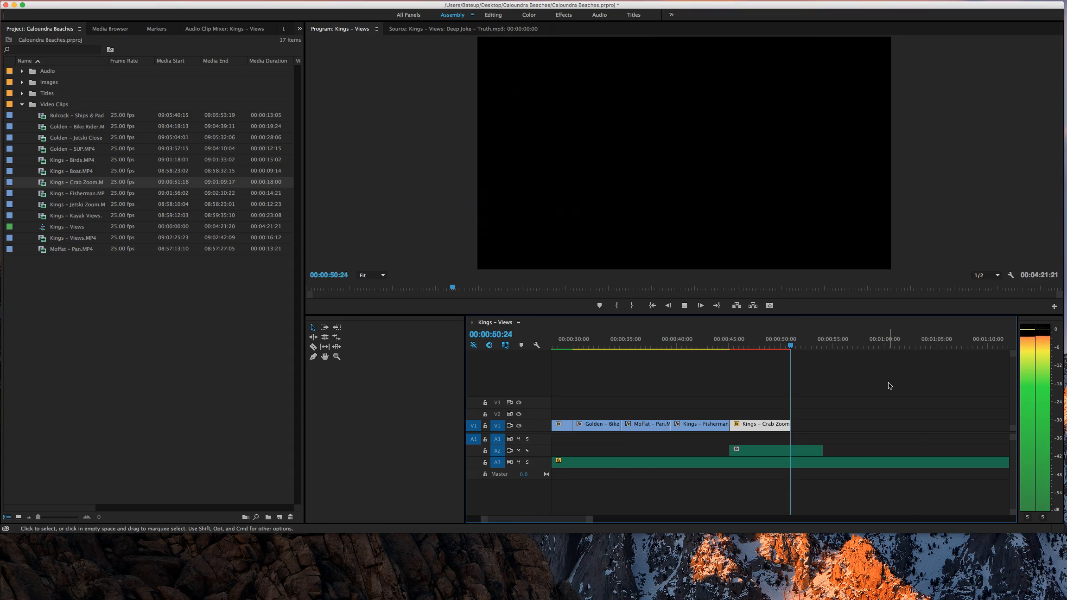
{"action": "key", "text": "space"}
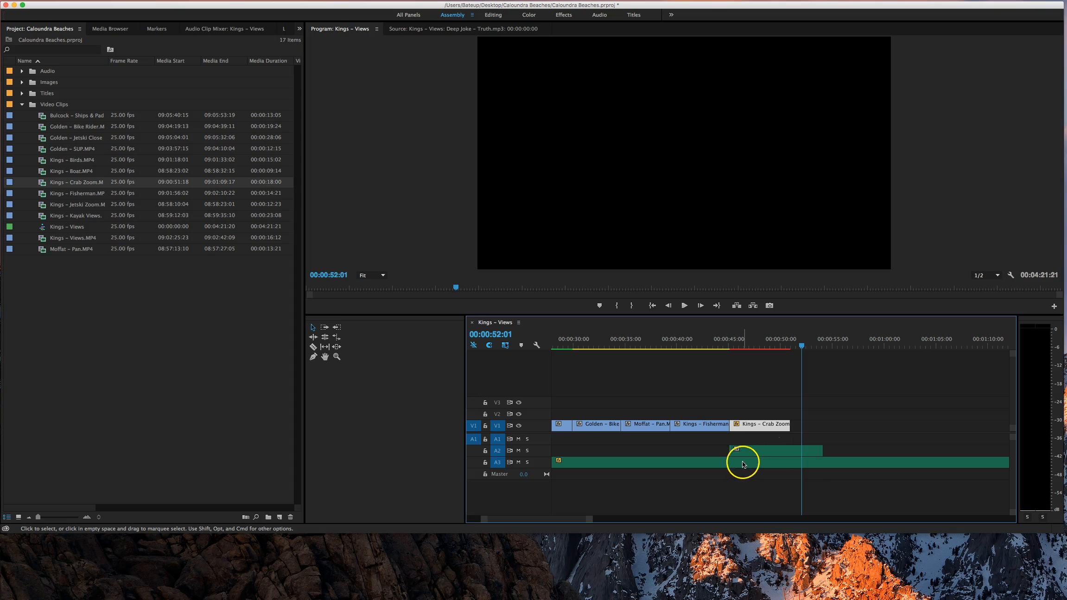
Raise the system volume and play from the Kings - Fisherman clip into the reversed Kings - Crab Zoom clip to hear the sound mix
{"action": "key", "text": "XF86AudioRaiseVolume"}
{"action": "key", "text": "XF86AudioRaiseVolume"}
{"action": "key", "text": "XF86AudioRaiseVolume"}
{"action": "key", "text": "XF86AudioRaiseVolume"}
{"action": "key", "text": "XF86AudioRaiseVolume"}
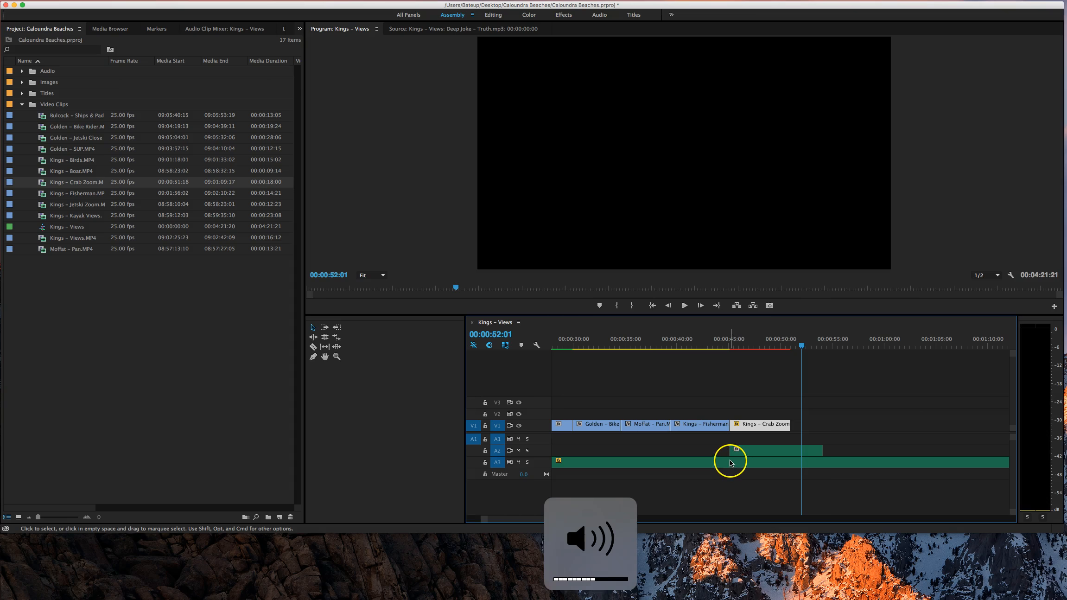
{"action": "left_click", "coordinate": [703, 344]}
{"action": "key", "text": "space"}
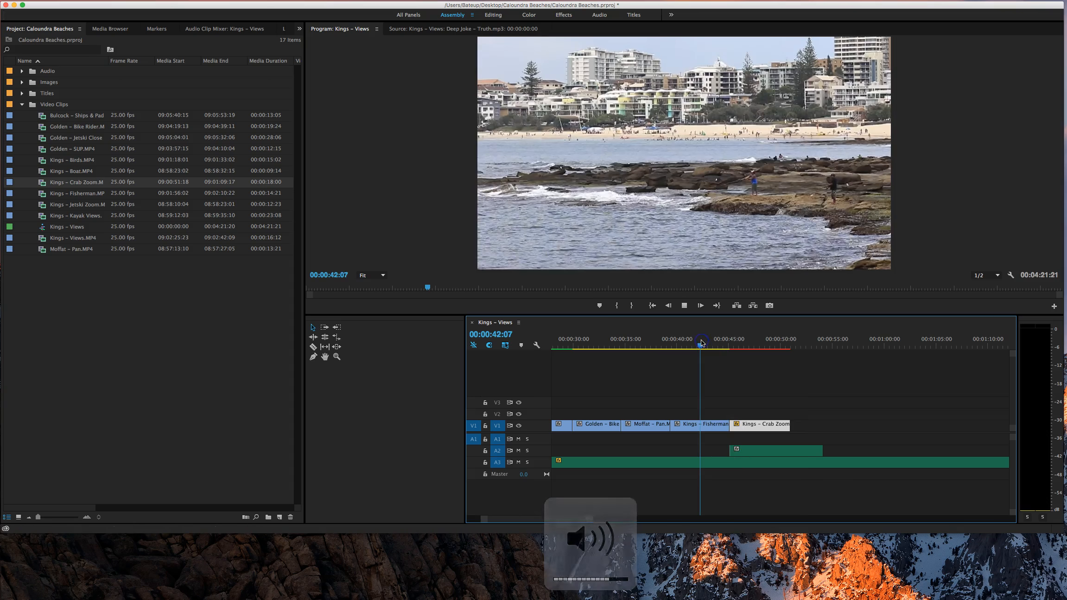
{"action": "key", "text": "XF86AudioRaiseVolume"}
{"action": "key", "text": "XF86AudioRaiseVolume"}
{"action": "left_click", "coordinate": [687, 361]}
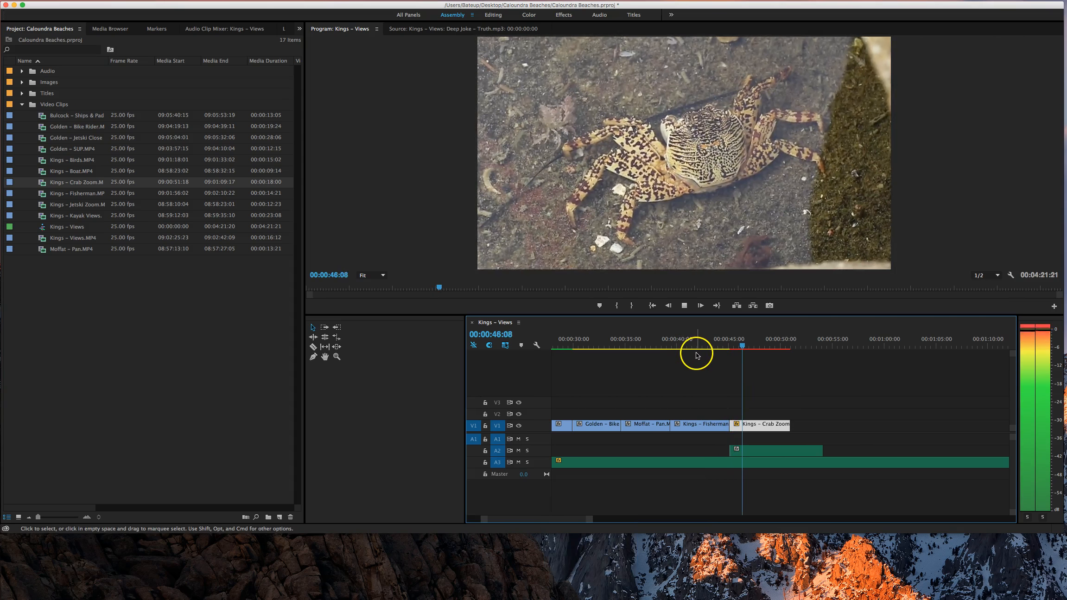
{"action": "key", "text": "space"}
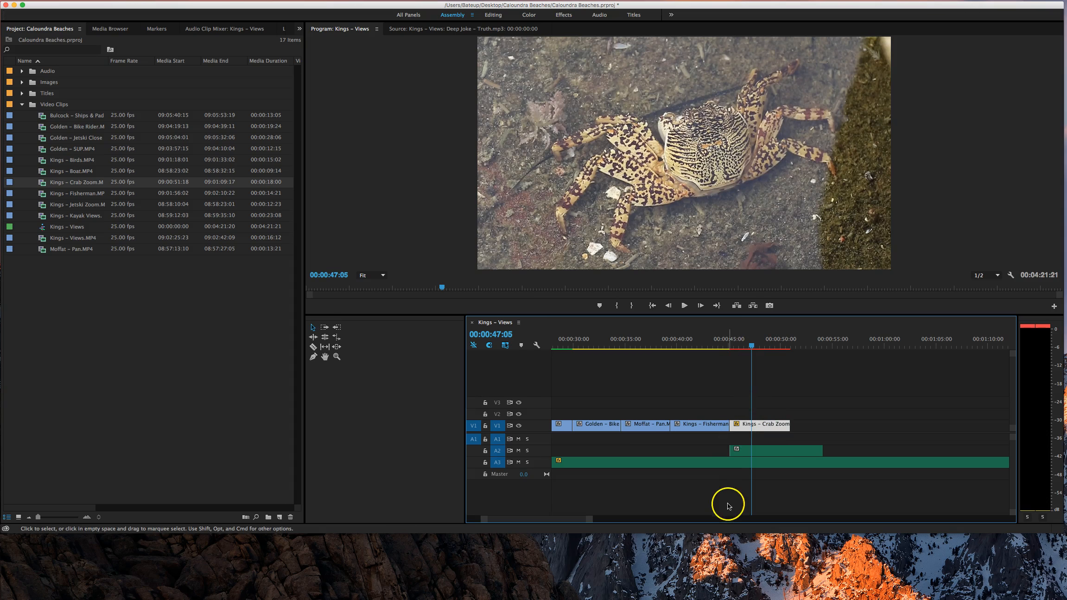
Switch to the Editing workspace and add a volume Level keyframe to the Deep Joke - Truth.mp3 music on A3 at 00:00:43:20
{"action": "left_click", "coordinate": [716, 465]}
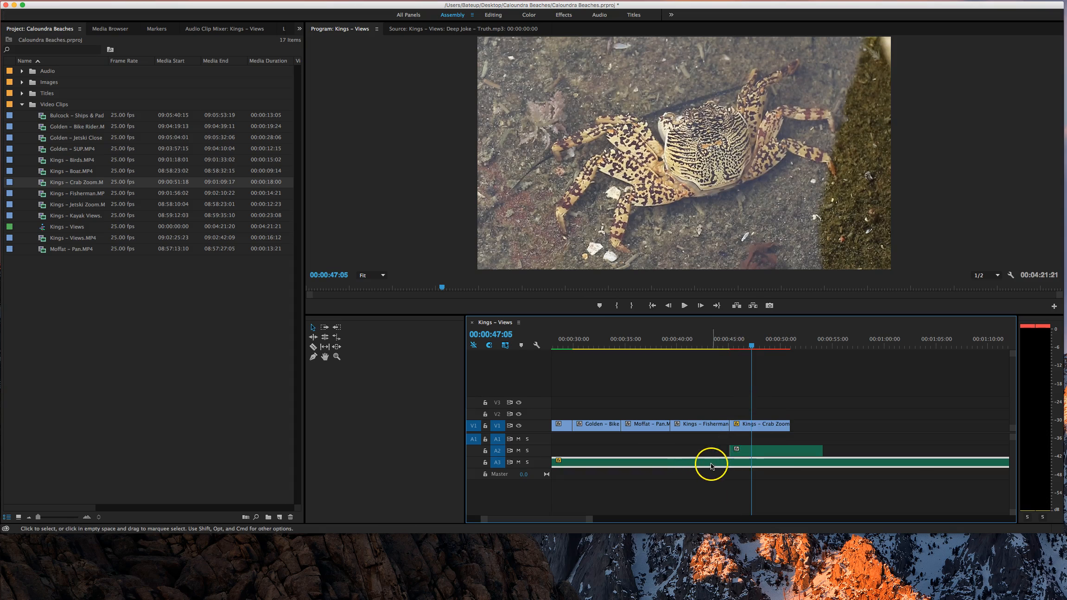
{"action": "left_click_drag", "start_coordinate": [751, 347], "coordinate": [717, 347]}
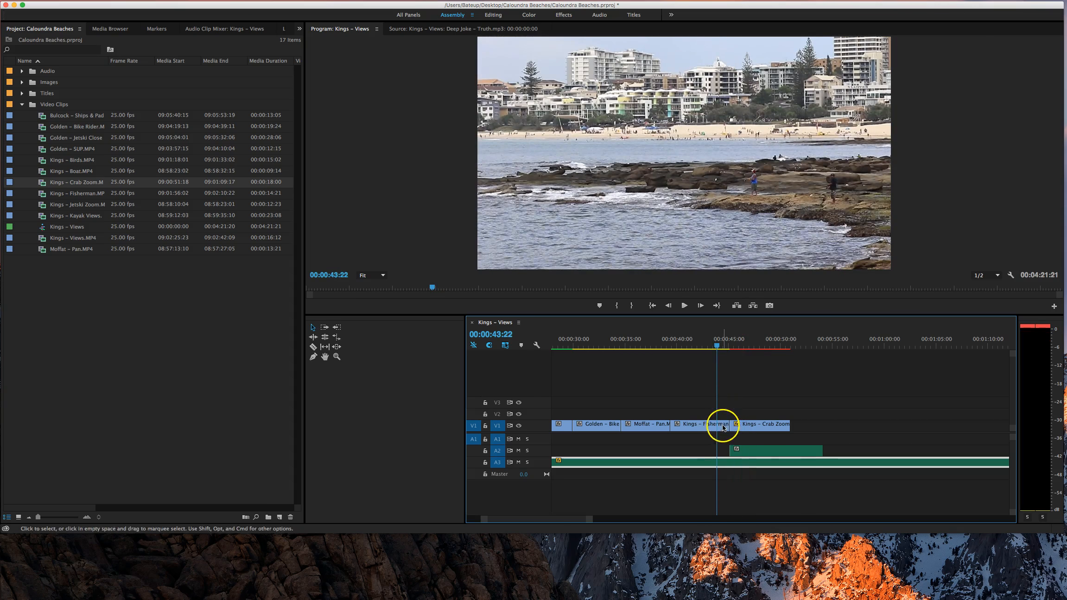
{"action": "left_click_drag", "start_coordinate": [717, 347], "coordinate": [716, 348]}
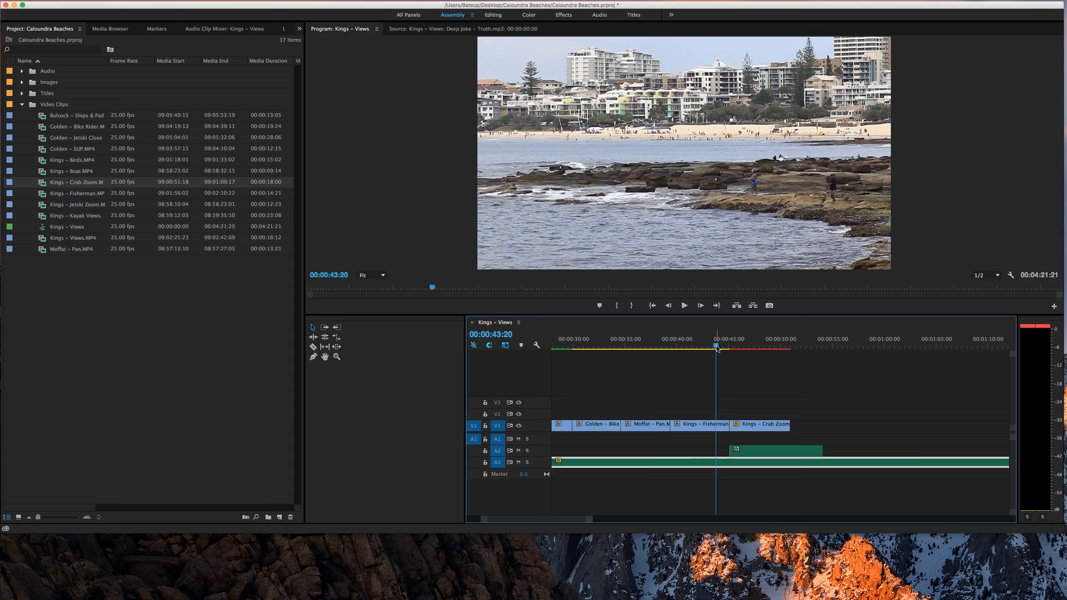
{"action": "double_click", "coordinate": [716, 463]}
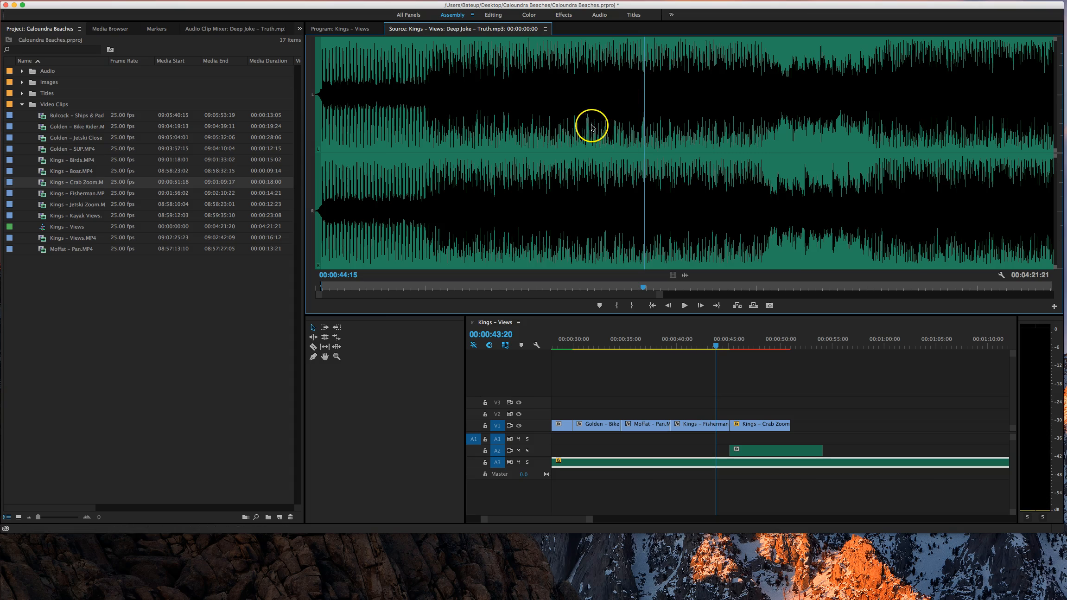
{"action": "left_click", "coordinate": [492, 15]}
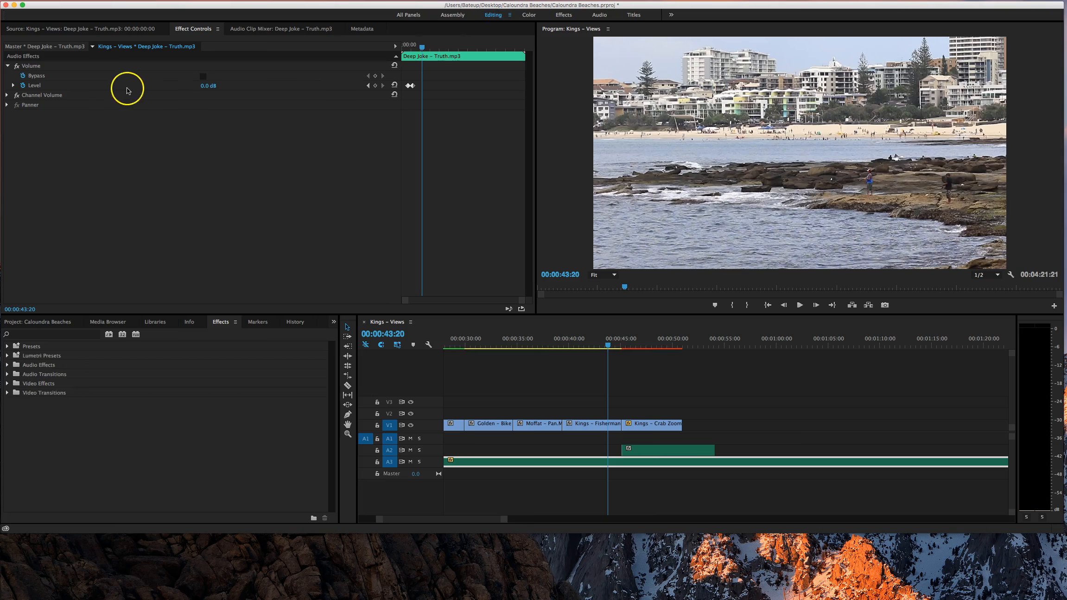
{"action": "left_click", "coordinate": [609, 463]}
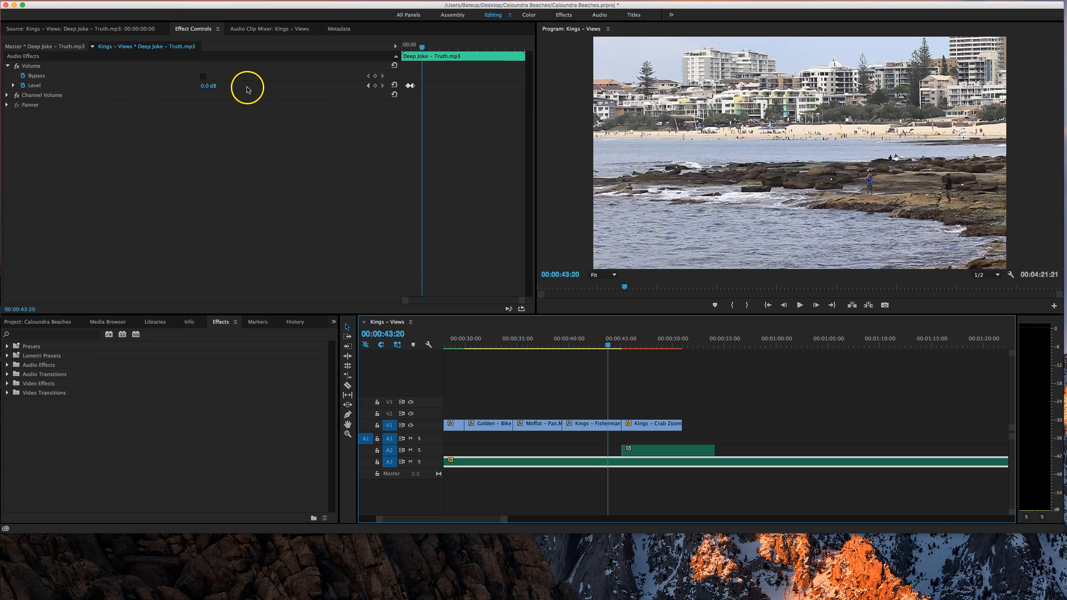
{"action": "left_click", "coordinate": [375, 86]}
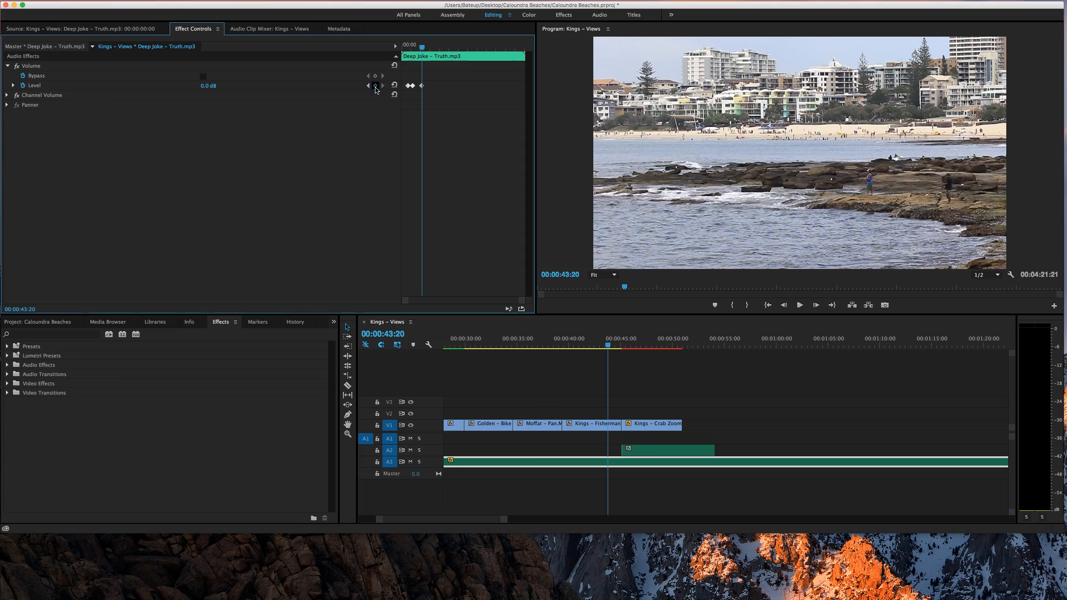
Add a second Level keyframe to the music at 00:00:45:05 and set its level to -18 dB
{"action": "left_click_drag", "start_coordinate": [608, 347], "coordinate": [624, 345]}
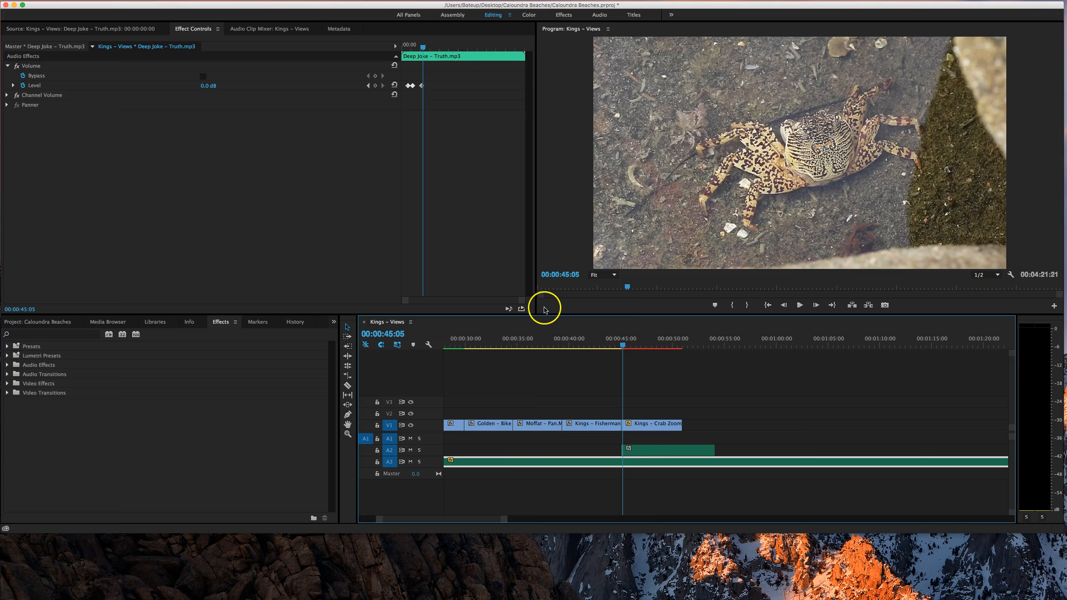
{"action": "left_click", "coordinate": [376, 86]}
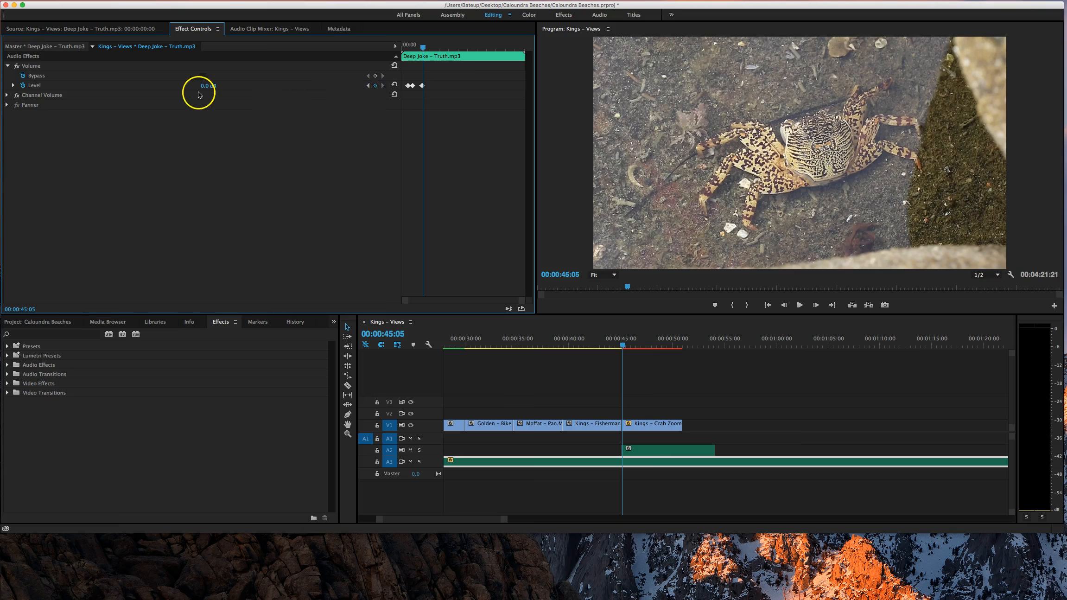
{"action": "left_click", "coordinate": [211, 86]}
{"action": "key", "text": "Return"}
{"action": "left_click", "coordinate": [212, 87]}
Play the sequence from 00:00:41:17 to past the Kings - Crab Zoom clip to check the music level under the voiceover
{"action": "left_click_drag", "start_coordinate": [622, 345], "coordinate": [587, 345]}
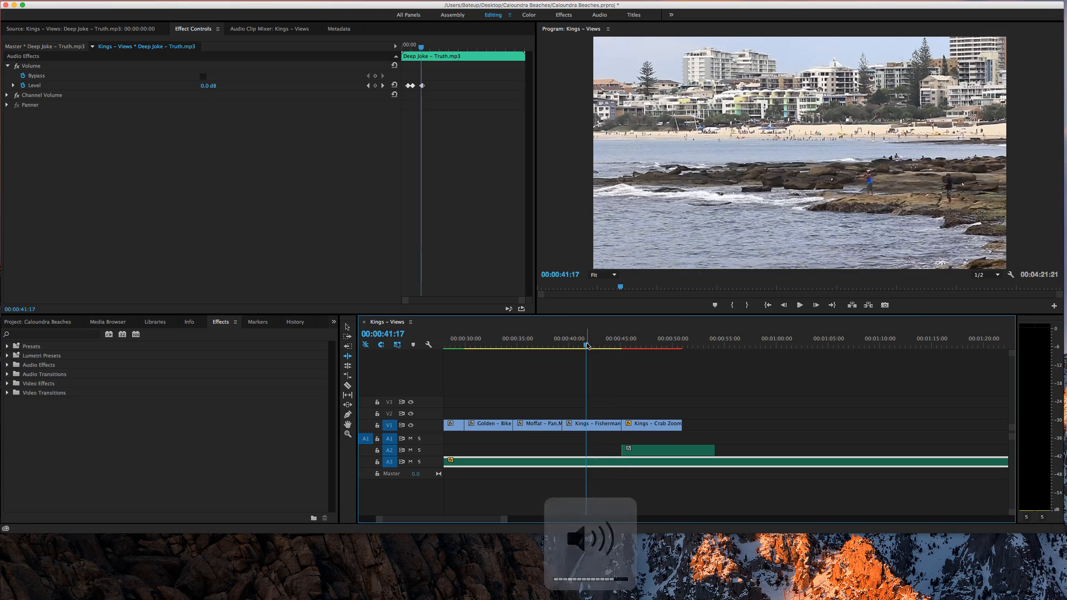
{"action": "key", "text": "b"}
{"action": "left_click", "coordinate": [799, 305]}
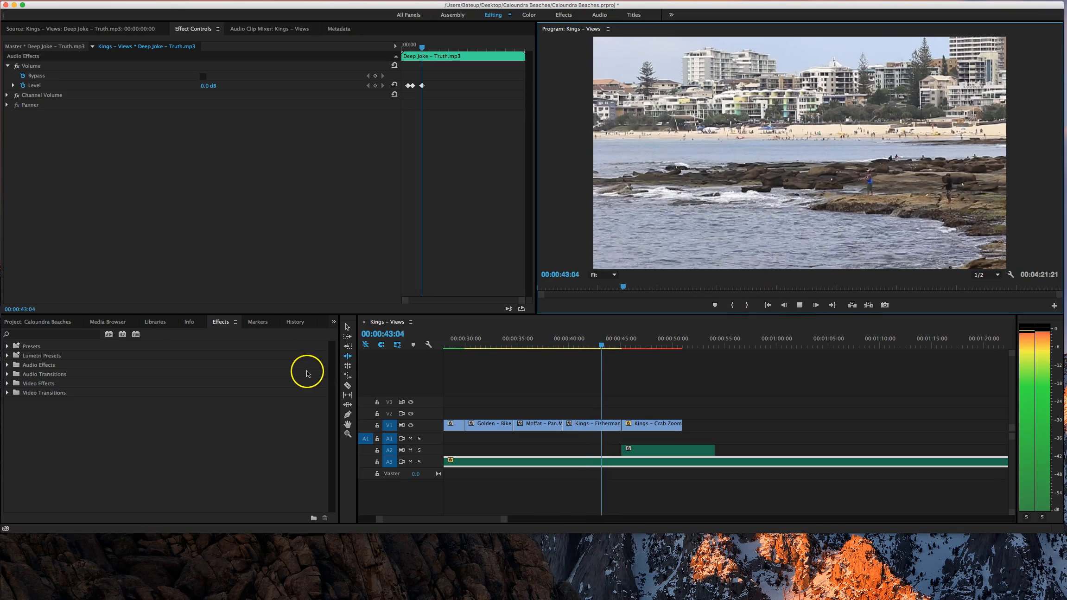
{"action": "left_click", "coordinate": [347, 327]}
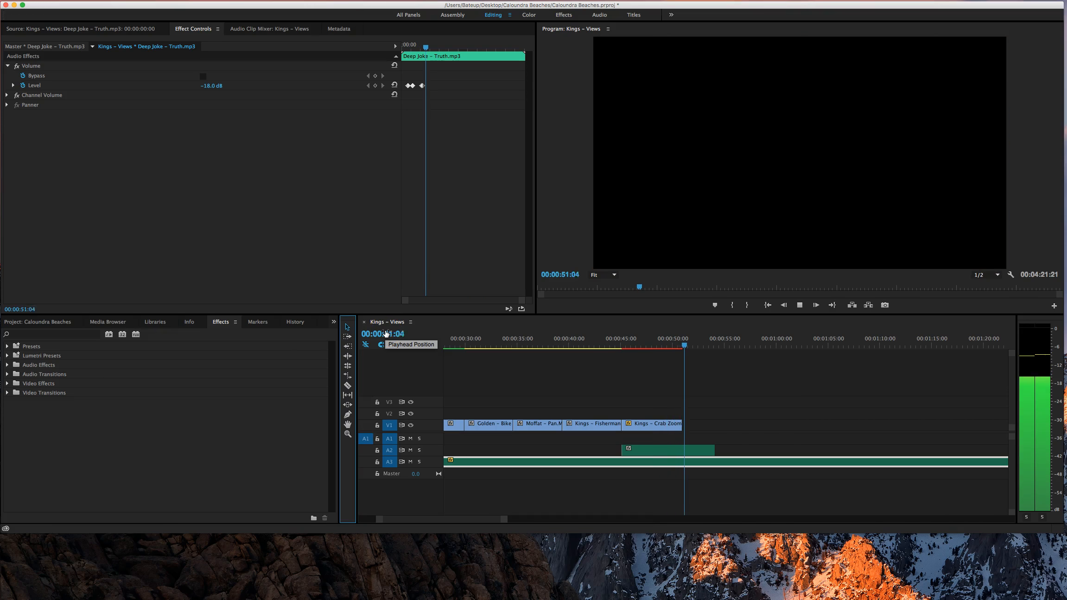
{"action": "left_click", "coordinate": [800, 306]}
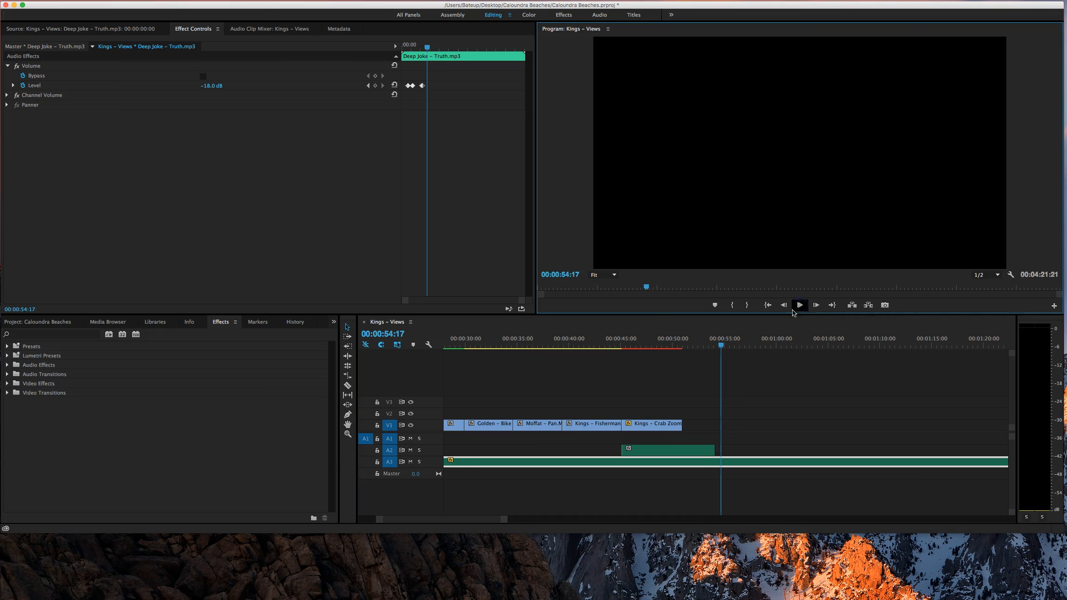
Return to the Assembly workspace and place Kings - Birds.MP4 on V1 directly after the Kings - Crab Zoom clip
{"action": "left_click", "coordinate": [683, 344]}
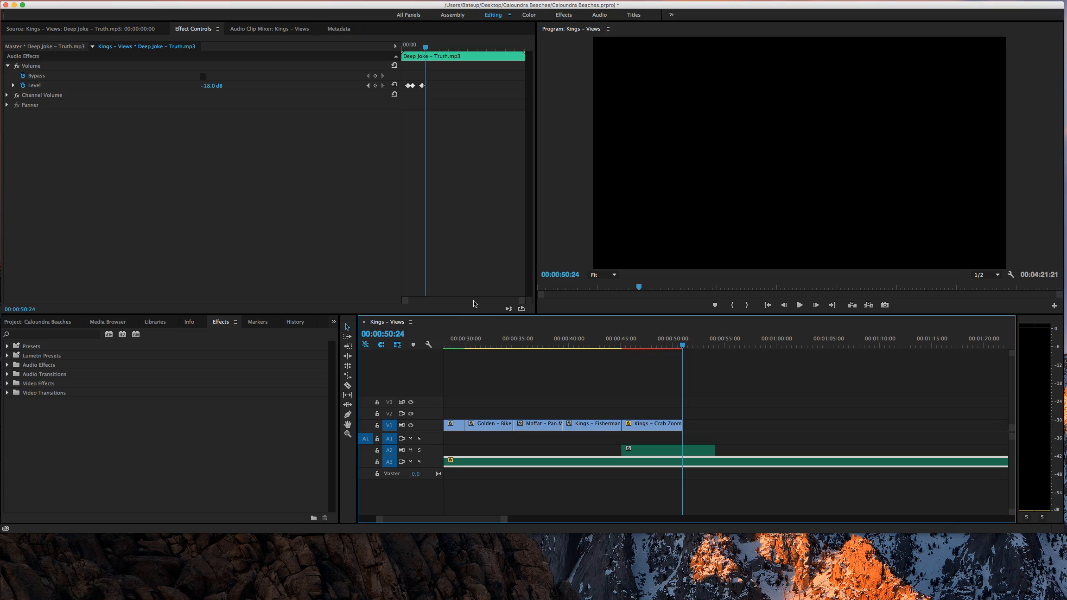
{"action": "left_click", "coordinate": [452, 15]}
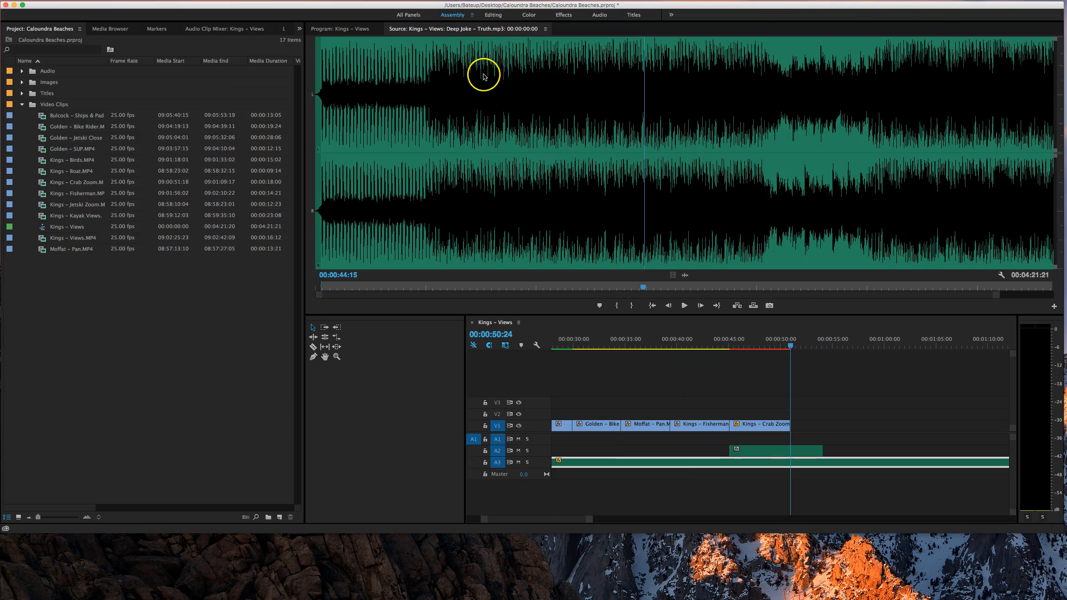
{"action": "left_click", "coordinate": [674, 277]}
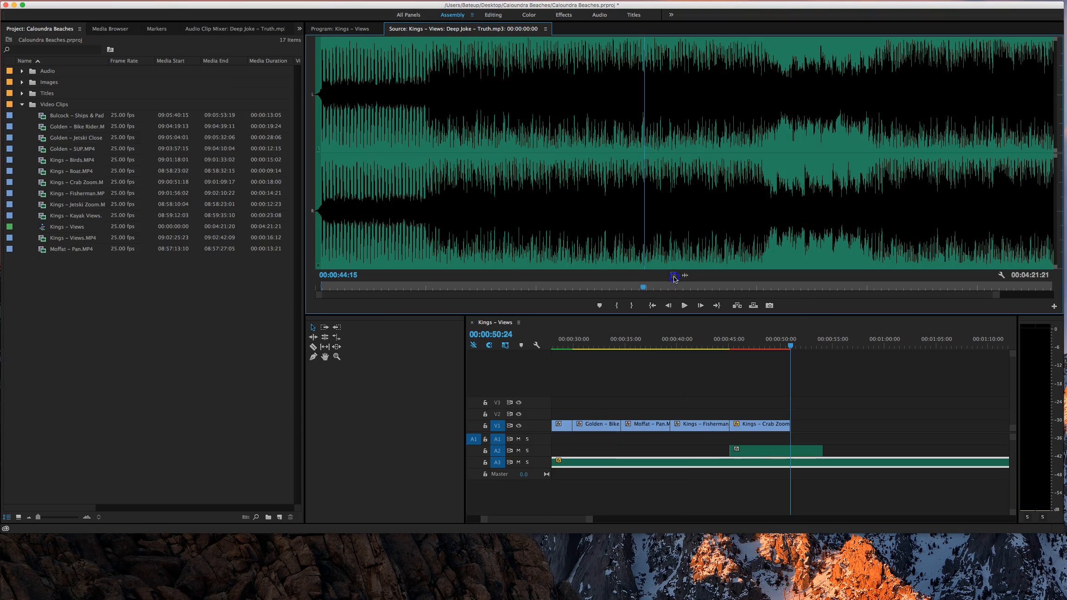
{"action": "double_click", "coordinate": [752, 423]}
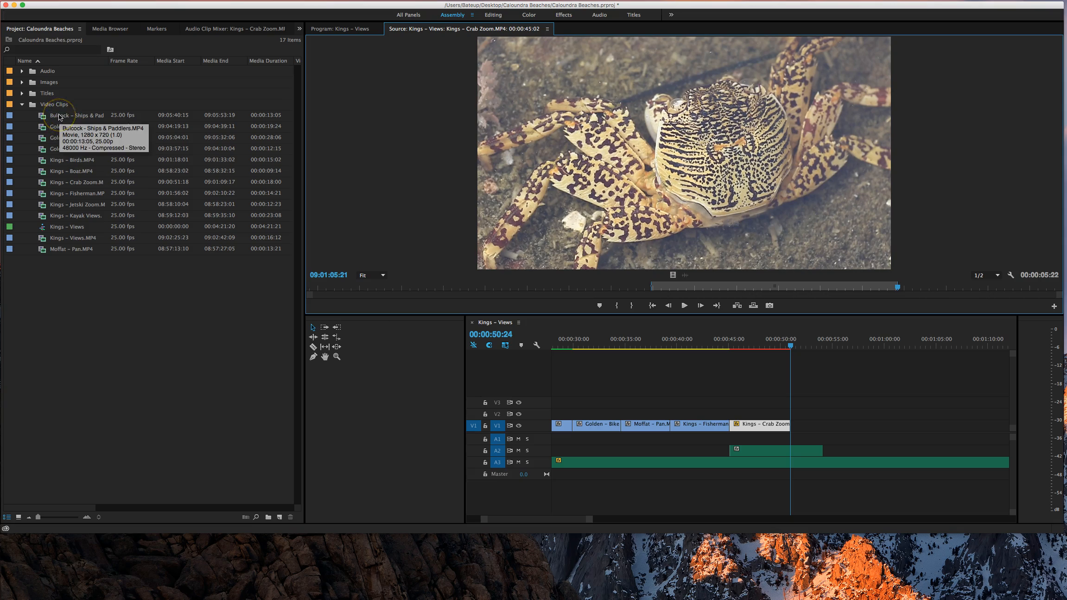
{"action": "left_click", "coordinate": [56, 162]}
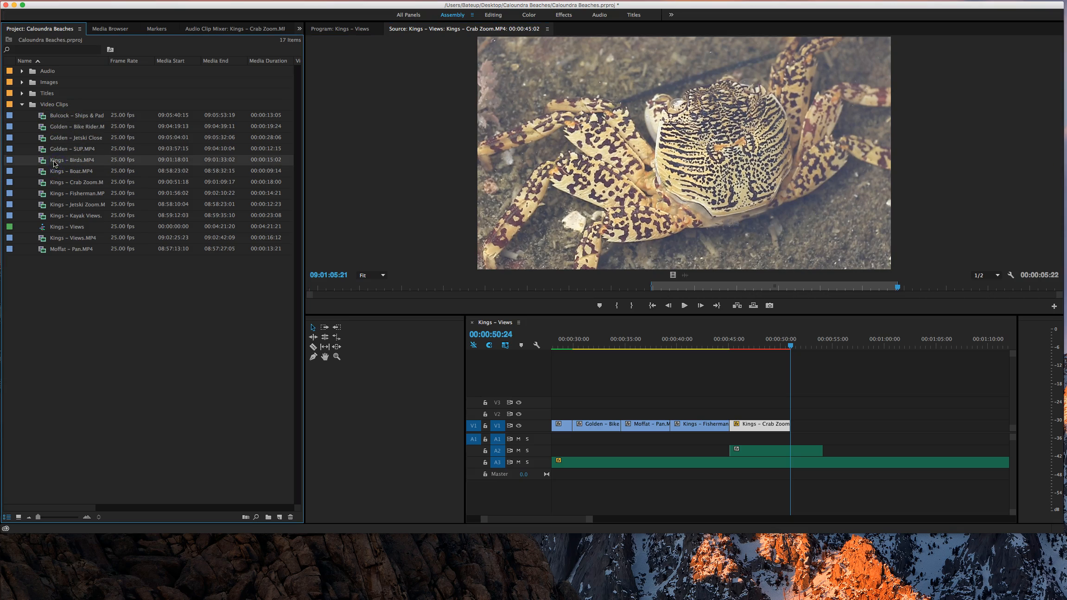
{"action": "left_click_drag", "start_coordinate": [55, 163], "coordinate": [800, 425]}
{"action": "left_click_drag", "start_coordinate": [793, 347], "coordinate": [740, 347]}
{"action": "left_click_drag", "start_coordinate": [824, 425], "coordinate": [797, 427]}
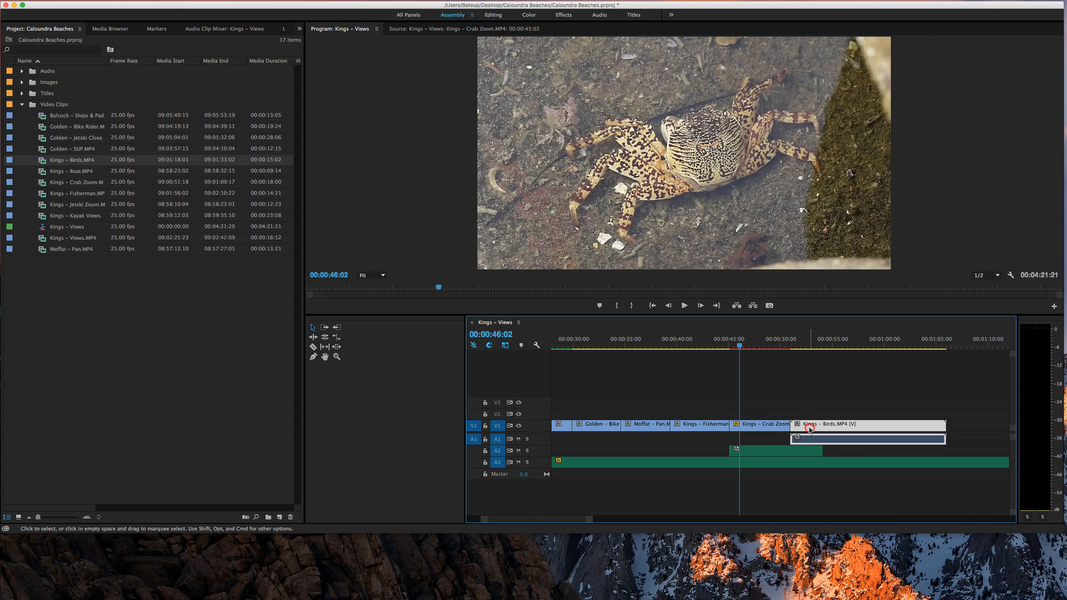
Unlink the Kings - Birds clip's audio from its video and delete the audio from A1
{"action": "right_click", "coordinate": [797, 428]}
{"action": "left_click", "coordinate": [829, 330]}
{"action": "left_click", "coordinate": [882, 439]}
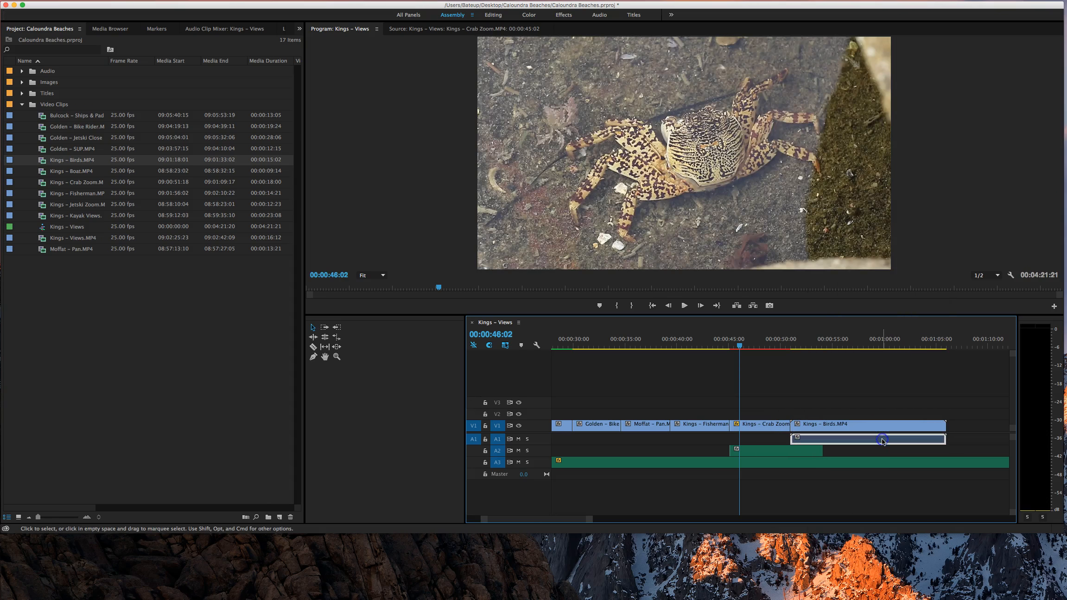
{"action": "key", "text": "Delete"}
Trim the Kings - Birds clip's start to 00:00:56:00, move it back against the Kings - Crab Zoom clip, and play across the cut
{"action": "left_click_drag", "start_coordinate": [769, 340], "coordinate": [793, 342]}
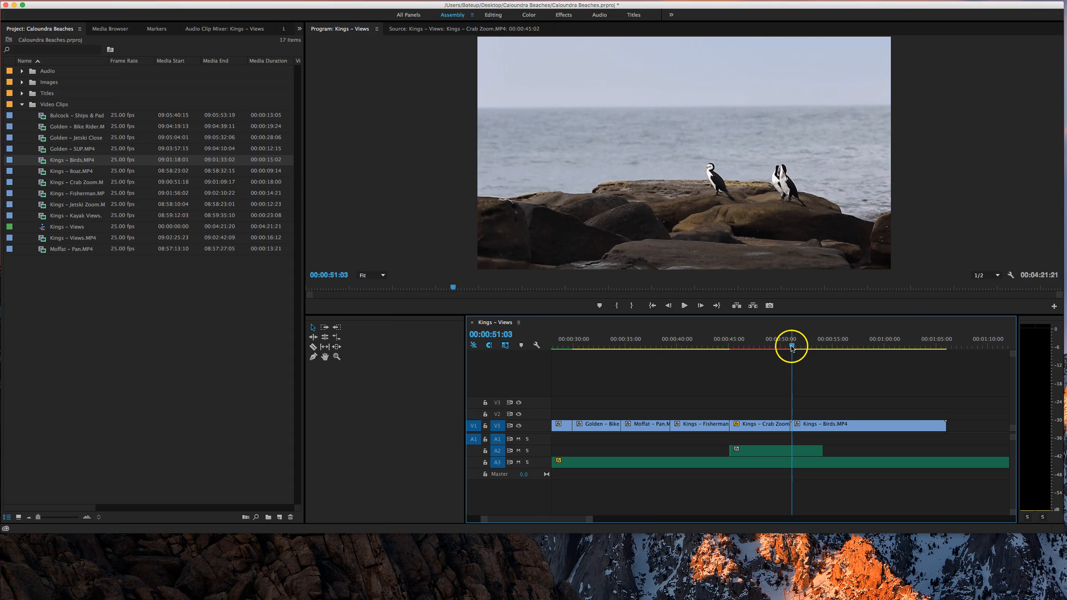
{"action": "key", "text": "XF86AudioRaiseVolume"}
{"action": "left_click_drag", "start_coordinate": [793, 347], "coordinate": [902, 354]}
{"action": "left_click_drag", "start_coordinate": [884, 354], "coordinate": [844, 353]}
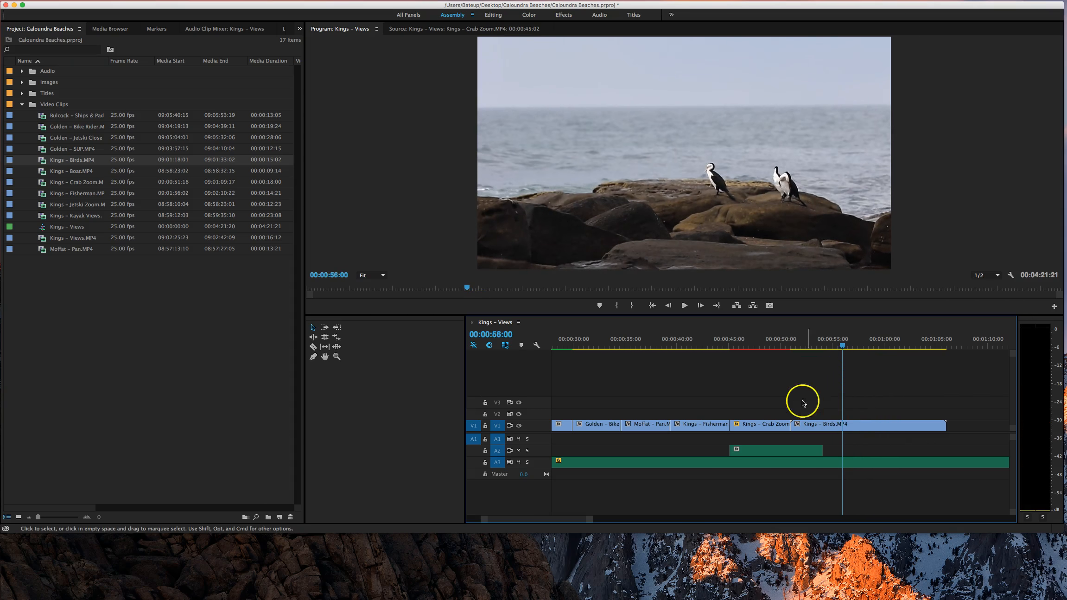
{"action": "mouse_move", "coordinate": [796, 425]}
{"action": "left_mouse_down"}
{"action": "mouse_move", "coordinate": [843, 423]}
{"action": "mouse_move", "coordinate": [807, 425]}
{"action": "left_mouse_up"}
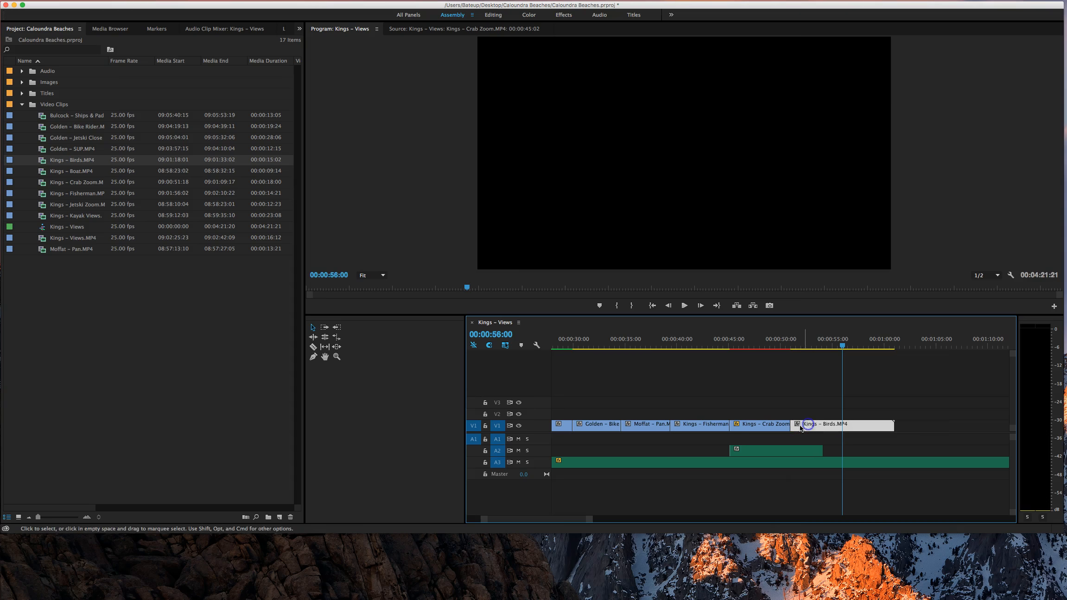
{"action": "left_click", "coordinate": [782, 344]}
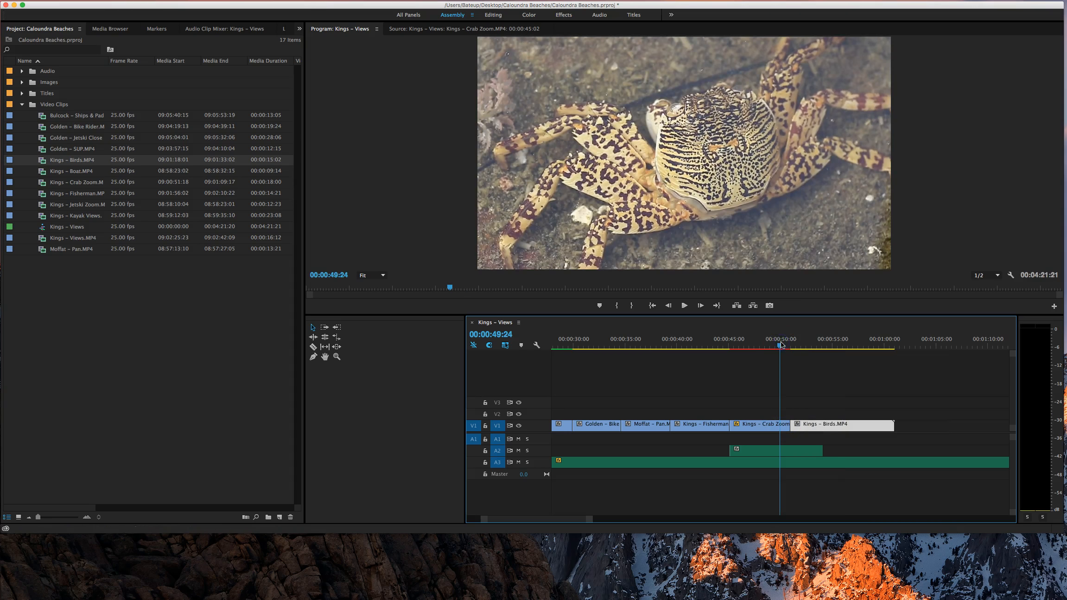
{"action": "key", "text": "space"}
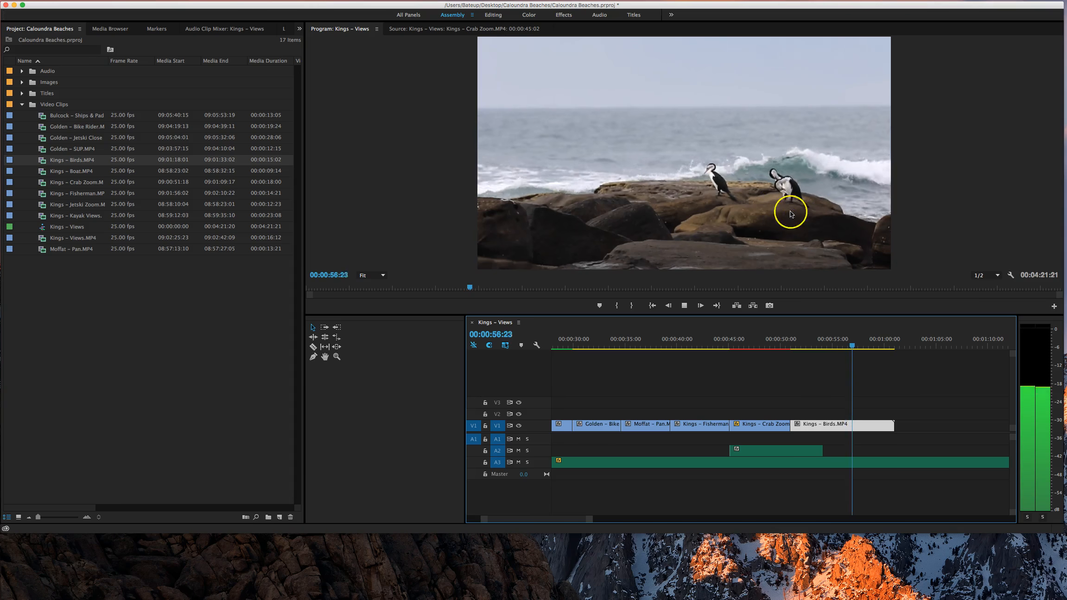
Trim about one more second off the start of the Kings - Birds clip and move it back against the Kings - Crab Zoom clip
{"action": "key", "text": "space"}
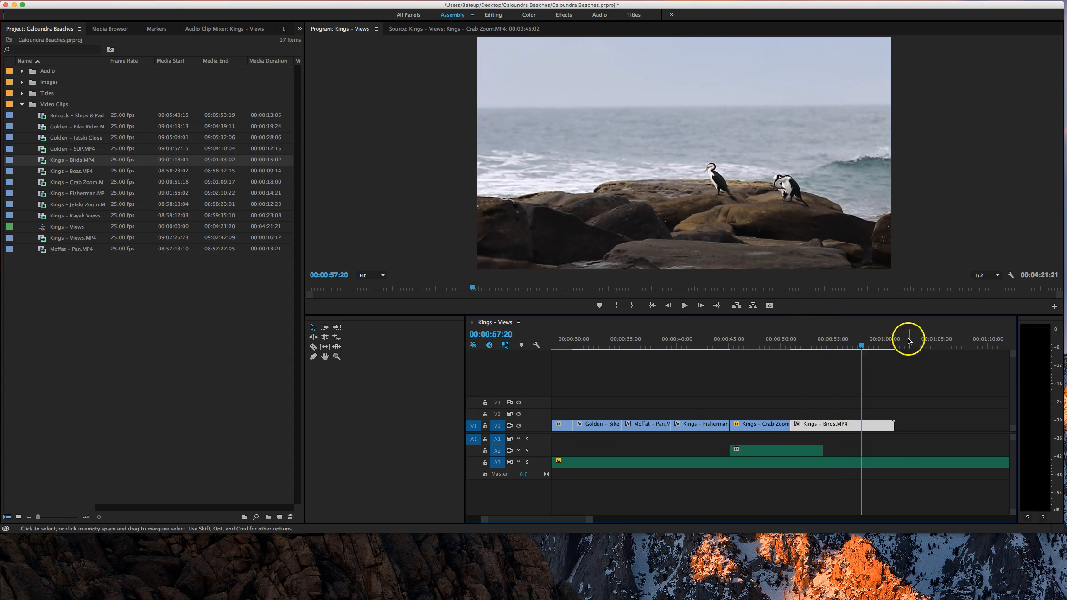
{"action": "left_click_drag", "start_coordinate": [855, 343], "coordinate": [801, 347]}
{"action": "left_click", "coordinate": [796, 393]}
{"action": "mouse_move", "coordinate": [795, 428]}
{"action": "left_mouse_down"}
{"action": "mouse_move", "coordinate": [809, 428]}
{"action": "mouse_move", "coordinate": [799, 427]}
{"action": "left_mouse_up"}
{"action": "left_click", "coordinate": [803, 344]}
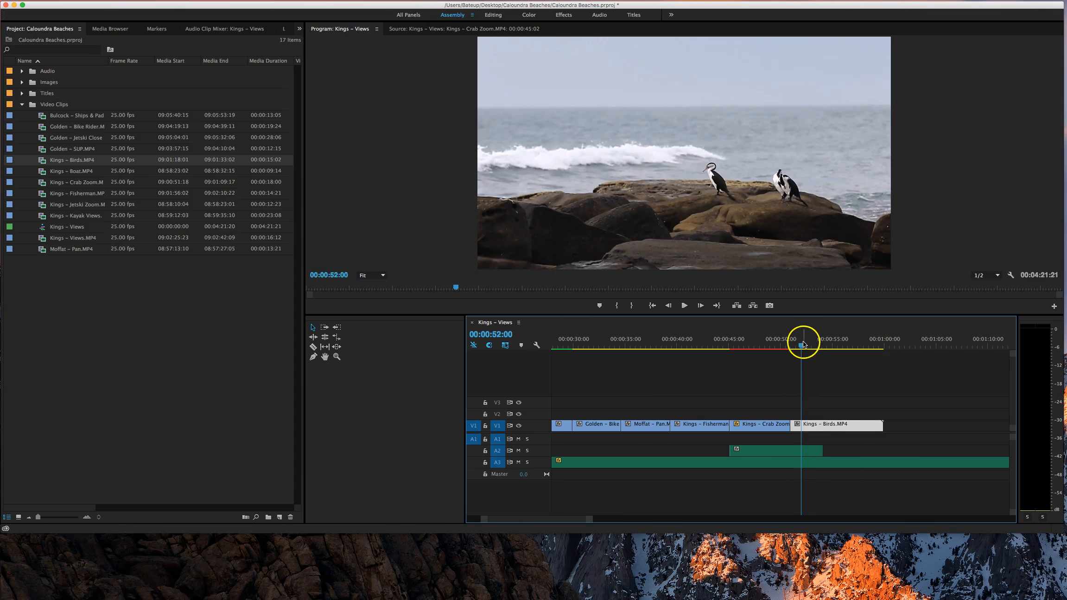
Trim the end of the Kings - Birds clip to 00:00:54:06 and play past its new end
{"action": "left_click_drag", "start_coordinate": [801, 347], "coordinate": [824, 348]}
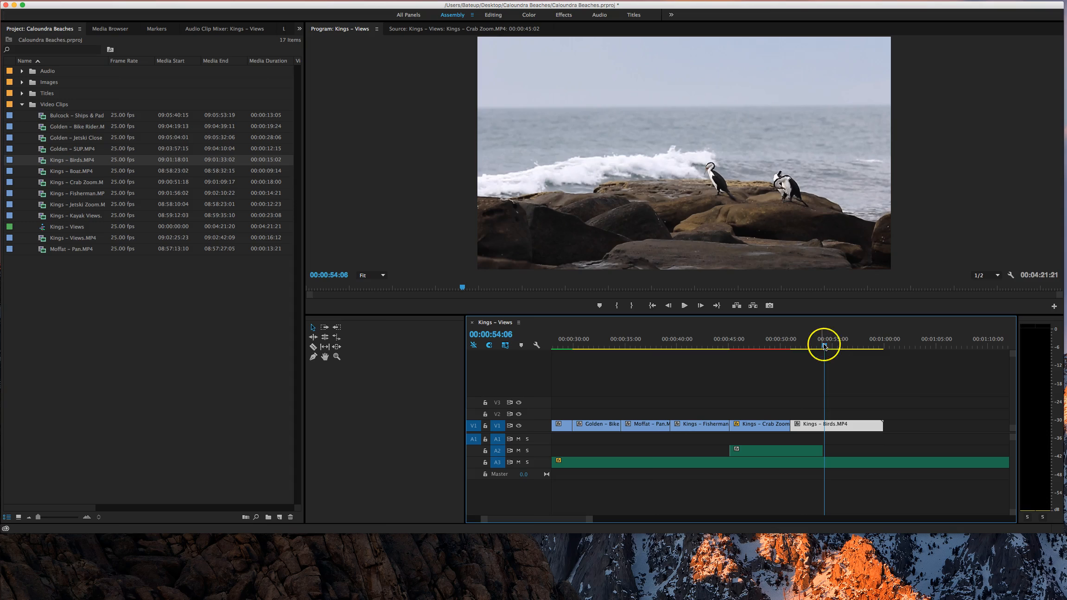
{"action": "left_click_drag", "start_coordinate": [825, 347], "coordinate": [825, 347]}
{"action": "left_click_drag", "start_coordinate": [875, 426], "coordinate": [825, 426]}
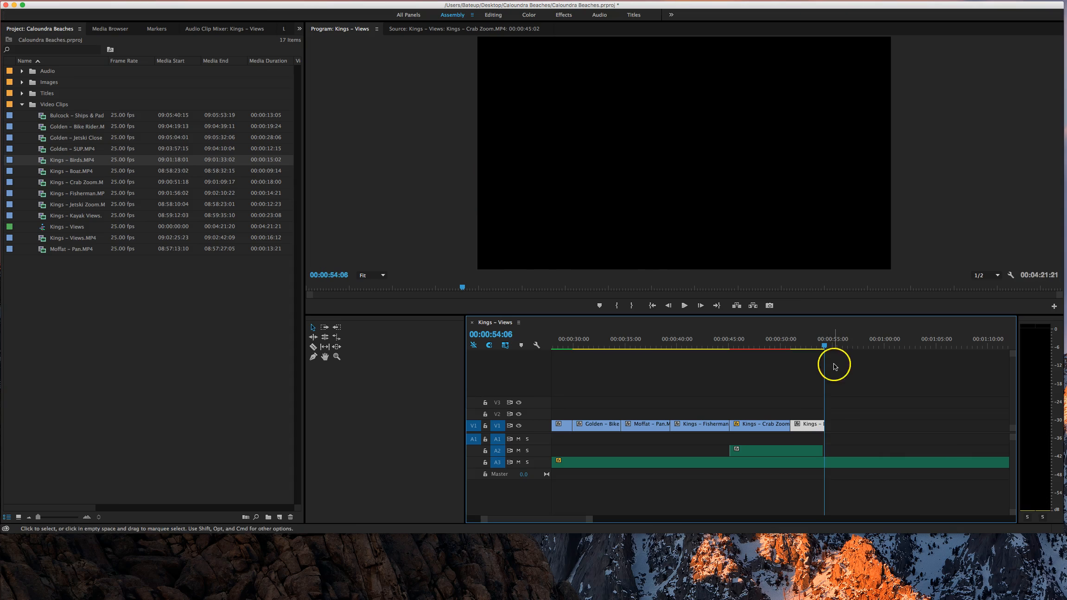
{"action": "left_click", "coordinate": [777, 338]}
{"action": "key", "text": "space"}
{"action": "key", "text": "XF86AudioRaiseVolume"}
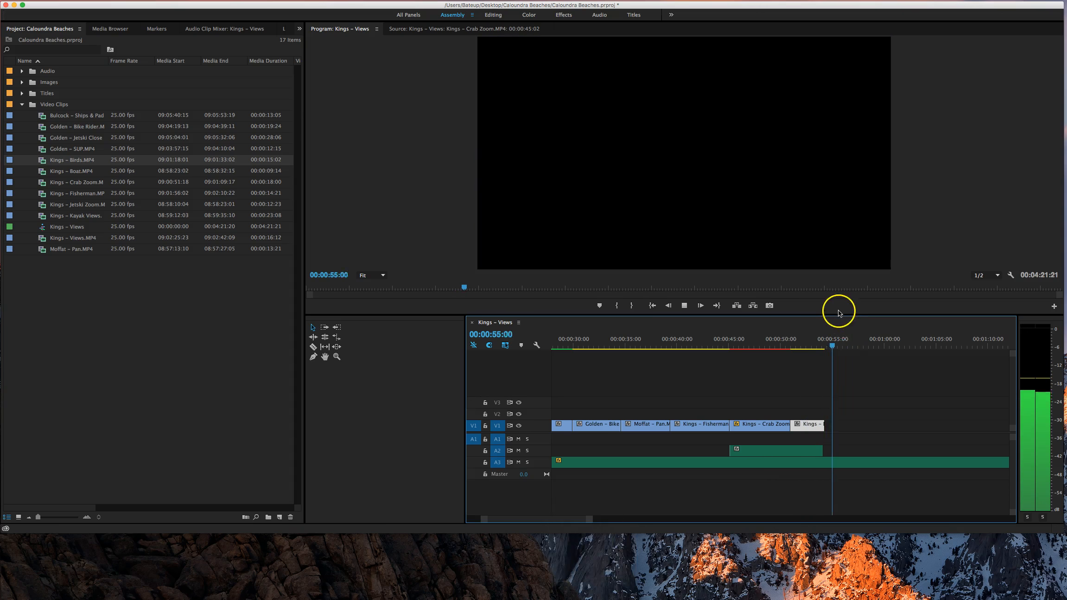
{"action": "key", "text": "space"}
{"action": "key", "text": "b"}
{"action": "left_click", "coordinate": [313, 327]}
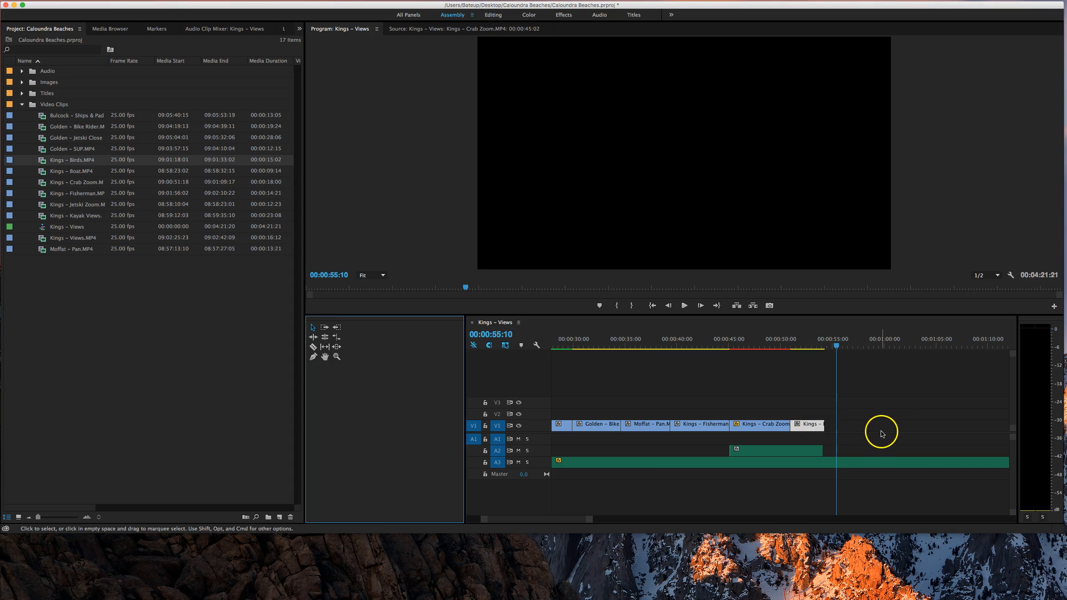
Place Kings - Jetski Zoom.MP4 on V1 directly after the Kings - Birds clip, then unlink and delete its audio from A1
{"action": "left_click", "coordinate": [70, 207]}
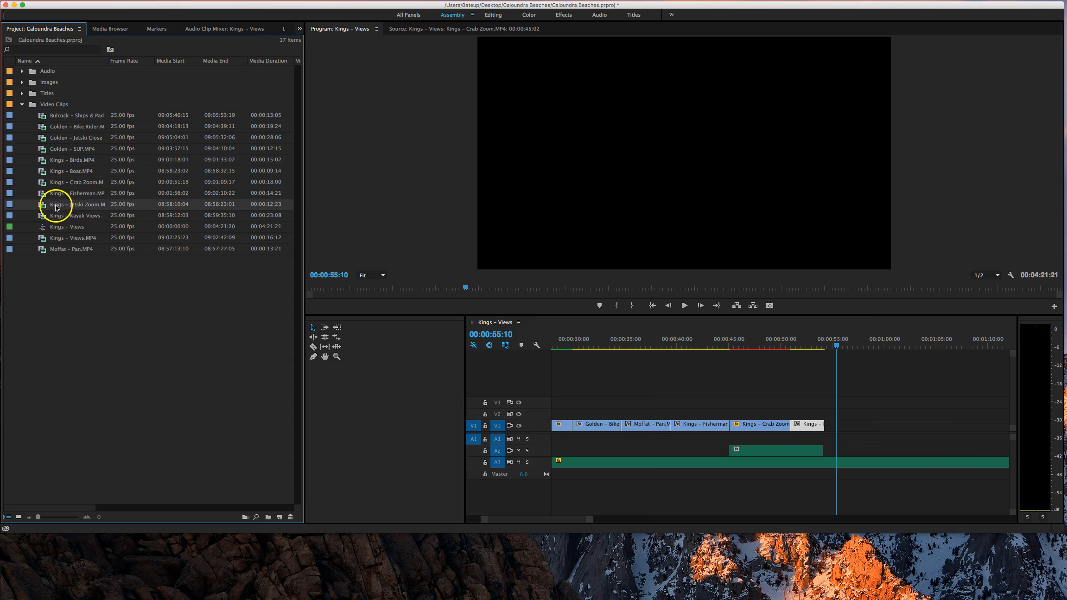
{"action": "left_click_drag", "start_coordinate": [56, 205], "coordinate": [857, 425]}
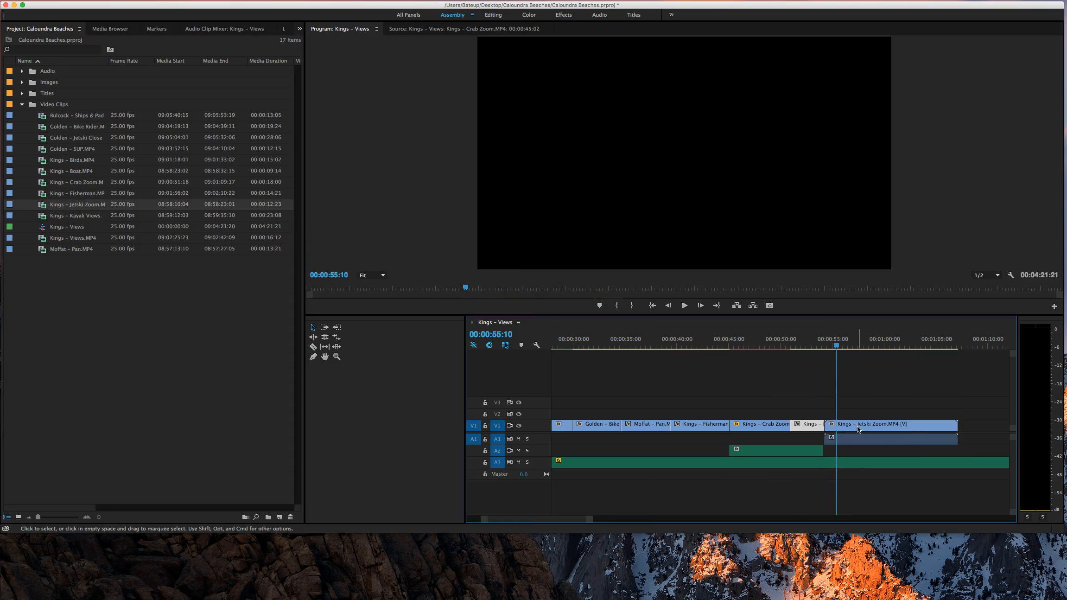
{"action": "right_click", "coordinate": [859, 425]}
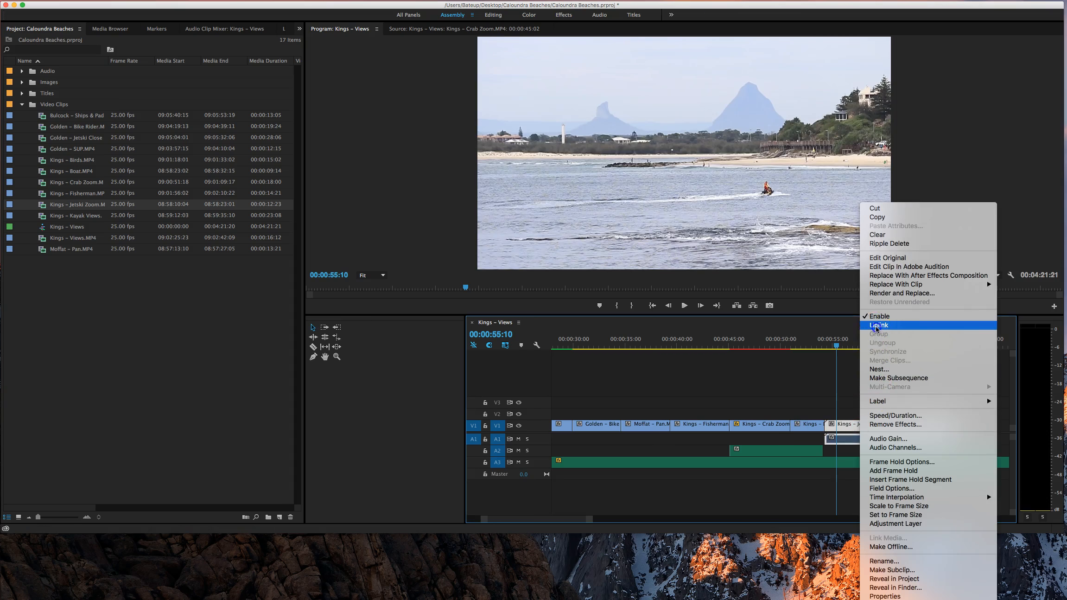
{"action": "left_click", "coordinate": [877, 328]}
{"action": "left_click", "coordinate": [943, 439]}
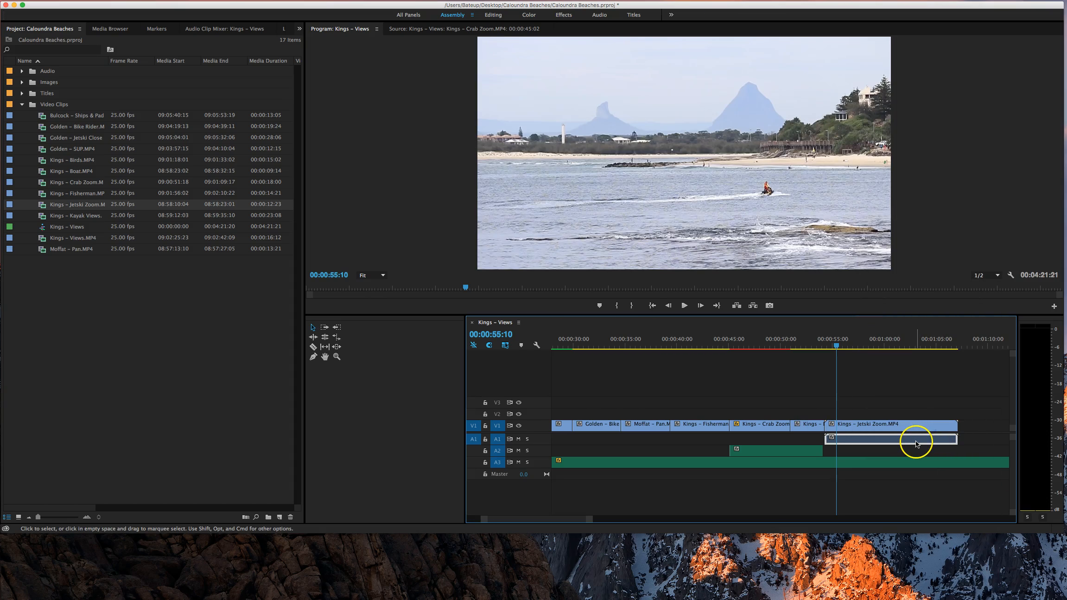
{"action": "key", "text": "Delete"}
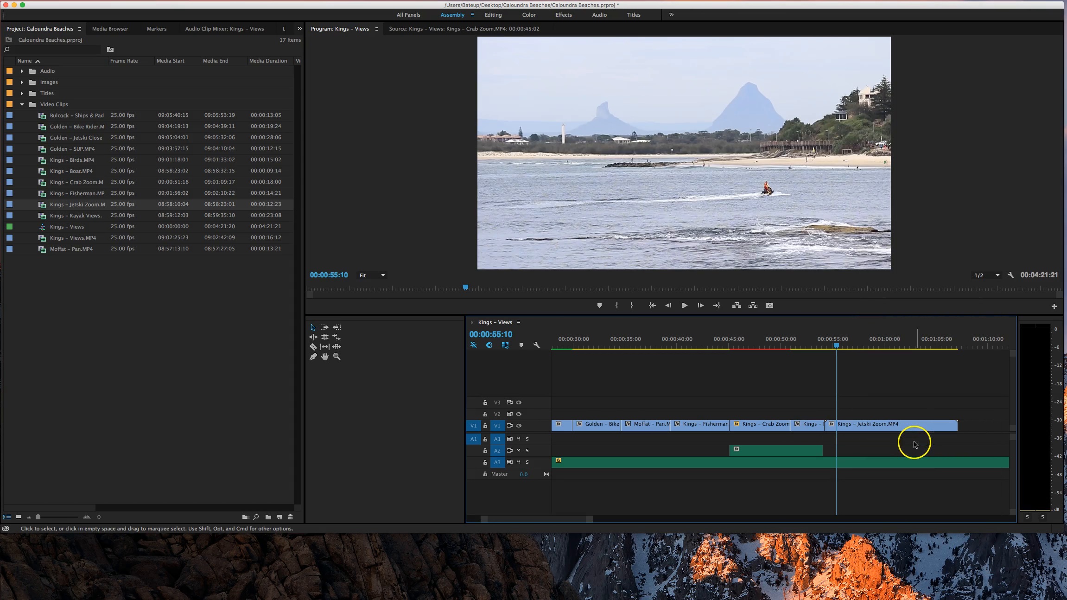
Play through the Kings - Jetski Zoom clip, trim its start to 00:00:56:10 and move it back against the Kings - Birds clip
{"action": "left_click", "coordinate": [820, 345]}
{"action": "key", "text": "space"}
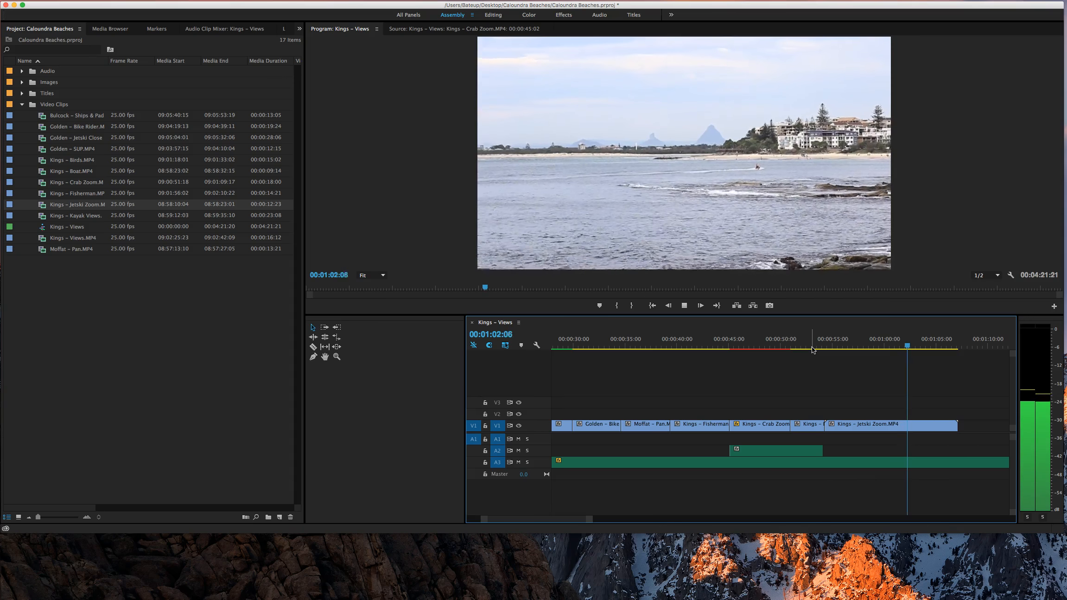
{"action": "key", "text": "space"}
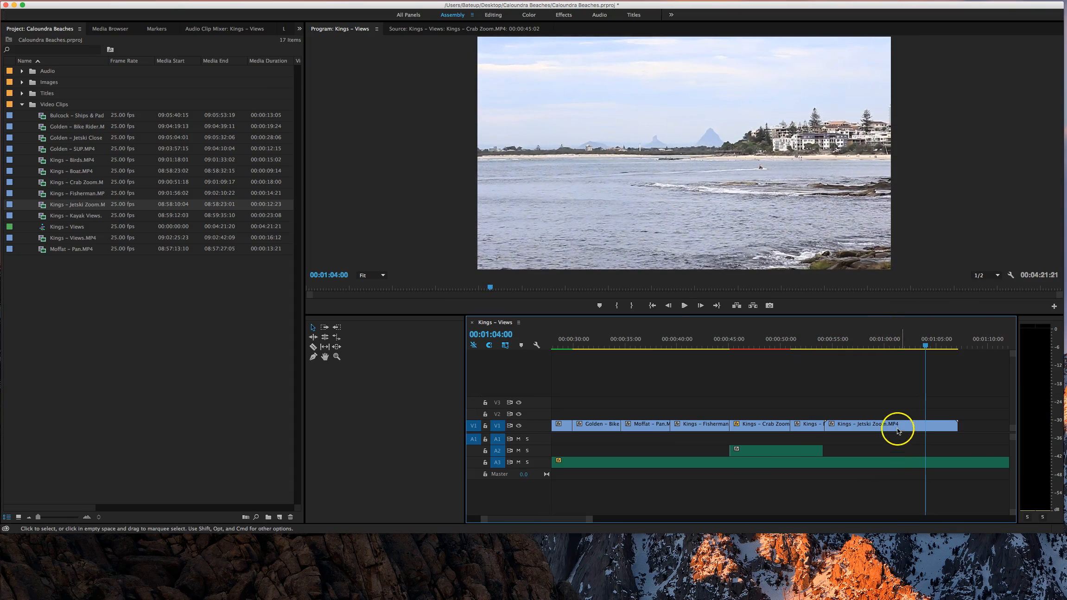
{"action": "left_click", "coordinate": [830, 344]}
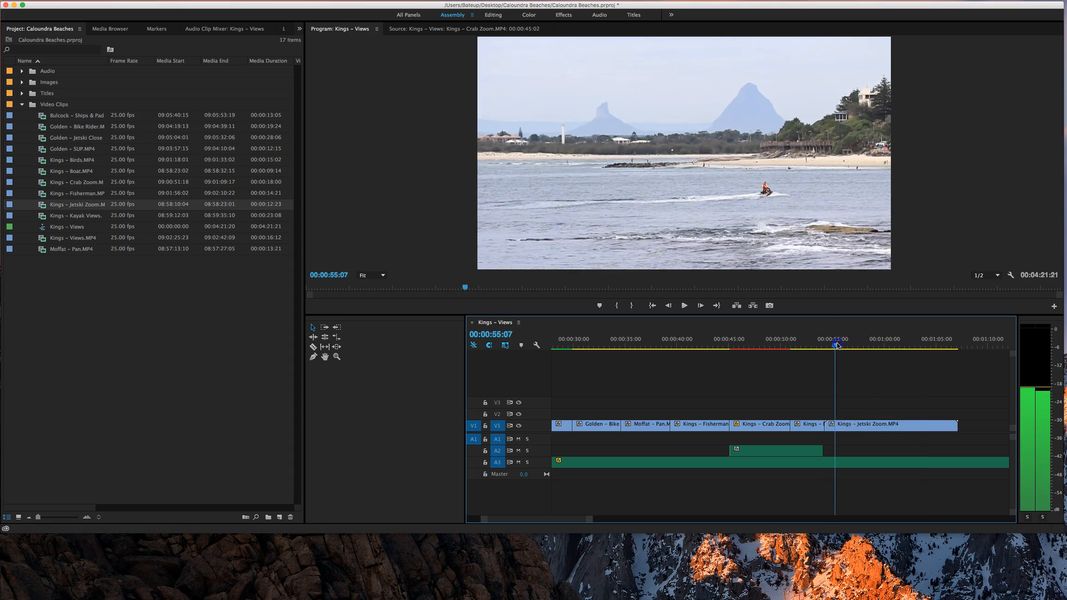
{"action": "left_click_drag", "start_coordinate": [842, 344], "coordinate": [845, 345]}
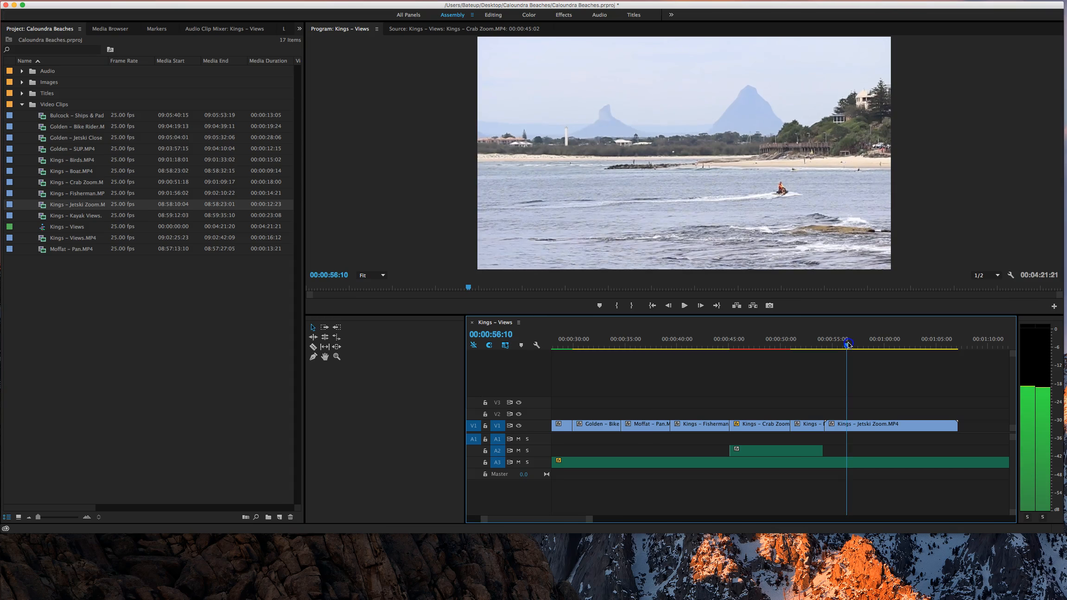
{"action": "left_click_drag", "start_coordinate": [827, 429], "coordinate": [857, 425]}
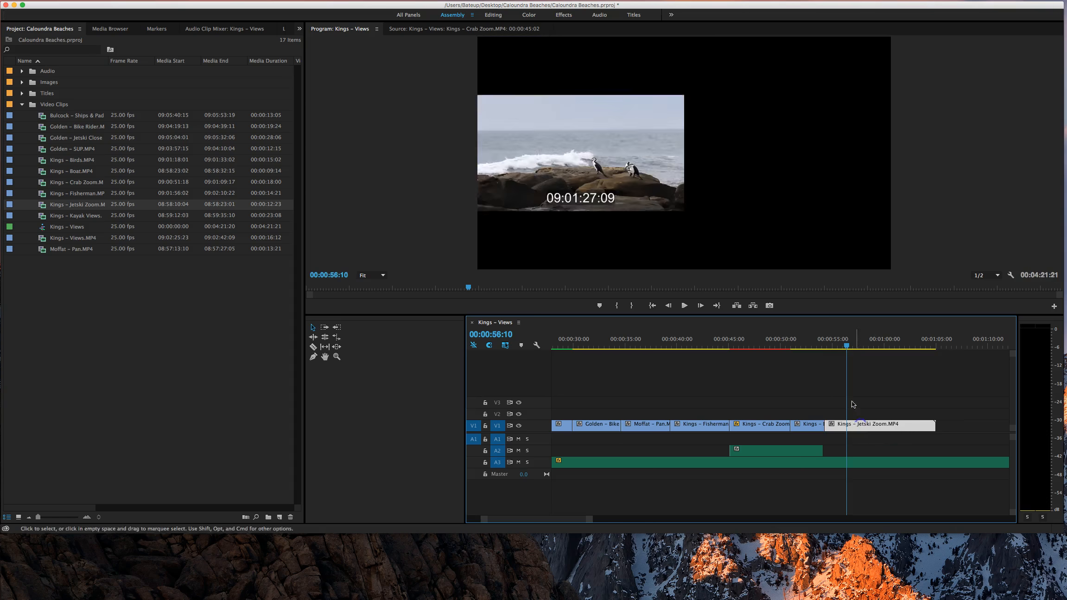
Trim the end of the Kings - Jetski Zoom clip to 00:00:57:24 and play the sequence past its new end
{"action": "left_click", "coordinate": [818, 340]}
{"action": "key", "text": "space"}
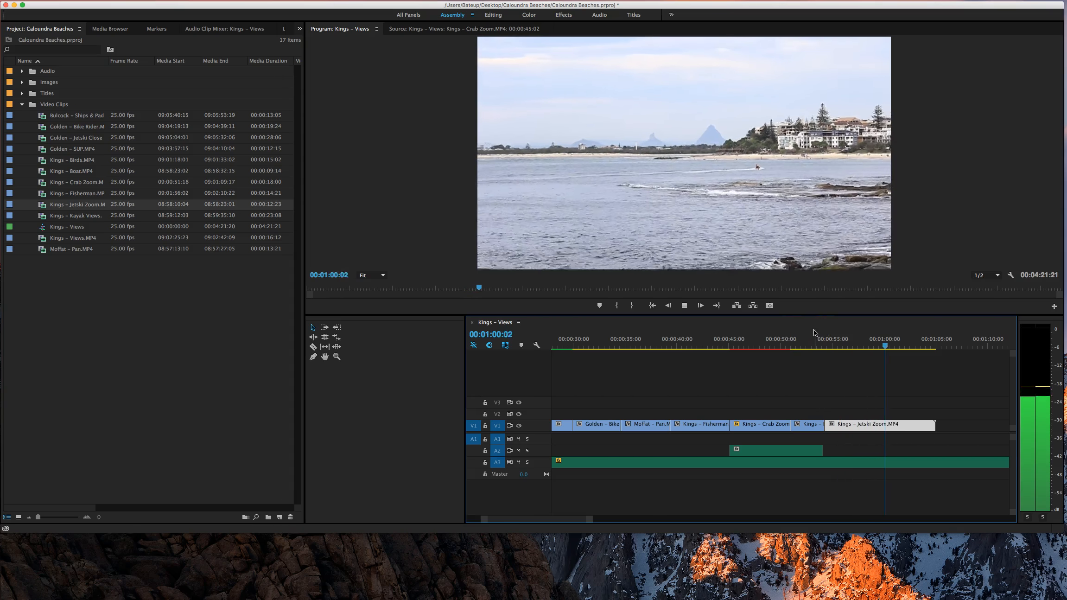
{"action": "key", "text": "space"}
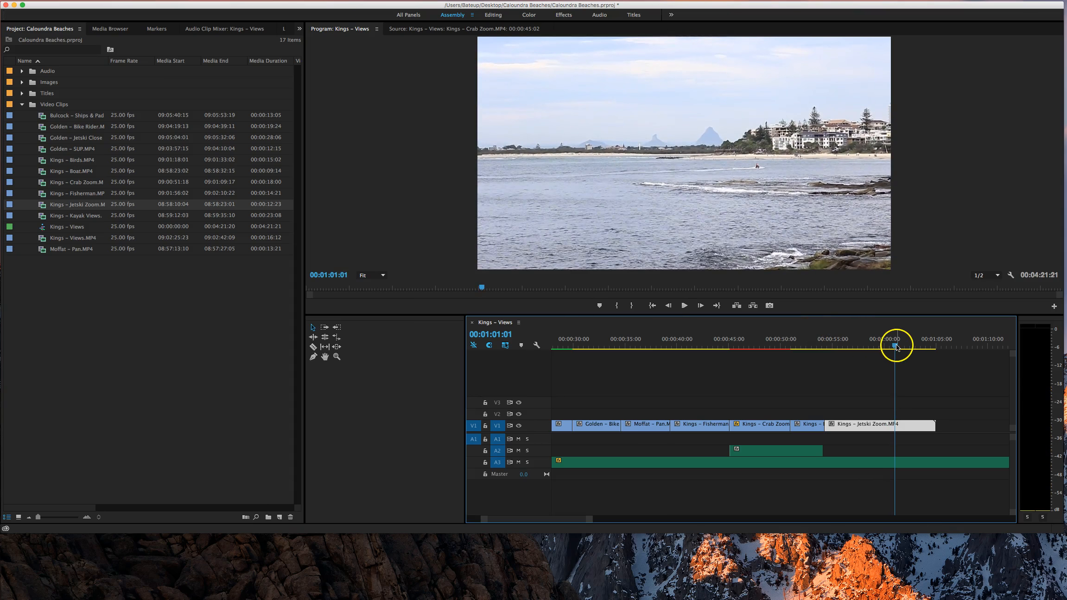
{"action": "left_click_drag", "start_coordinate": [897, 346], "coordinate": [861, 348]}
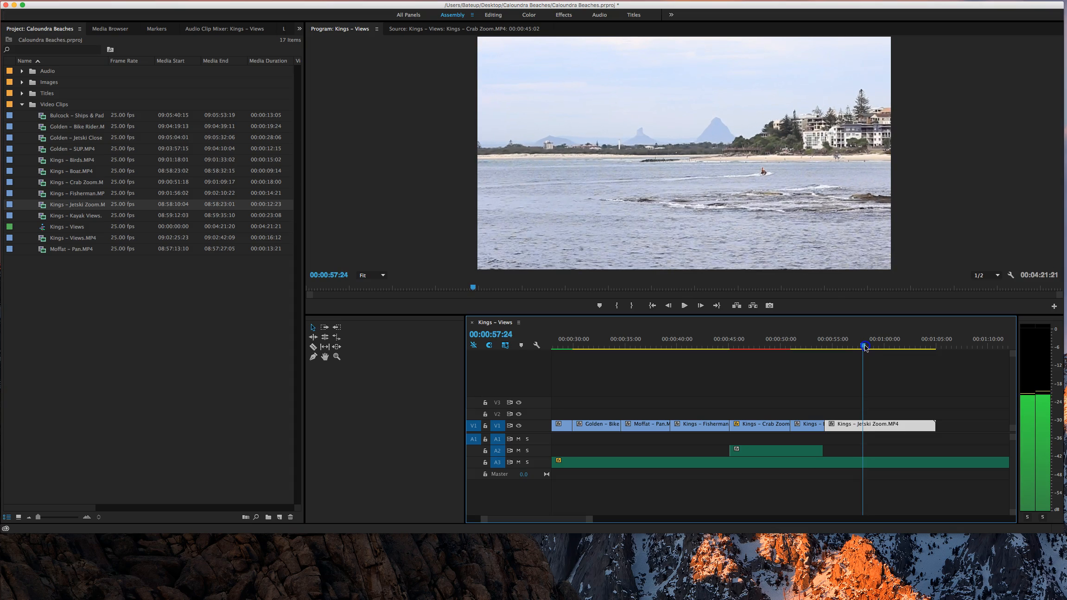
{"action": "left_click_drag", "start_coordinate": [935, 426], "coordinate": [863, 426]}
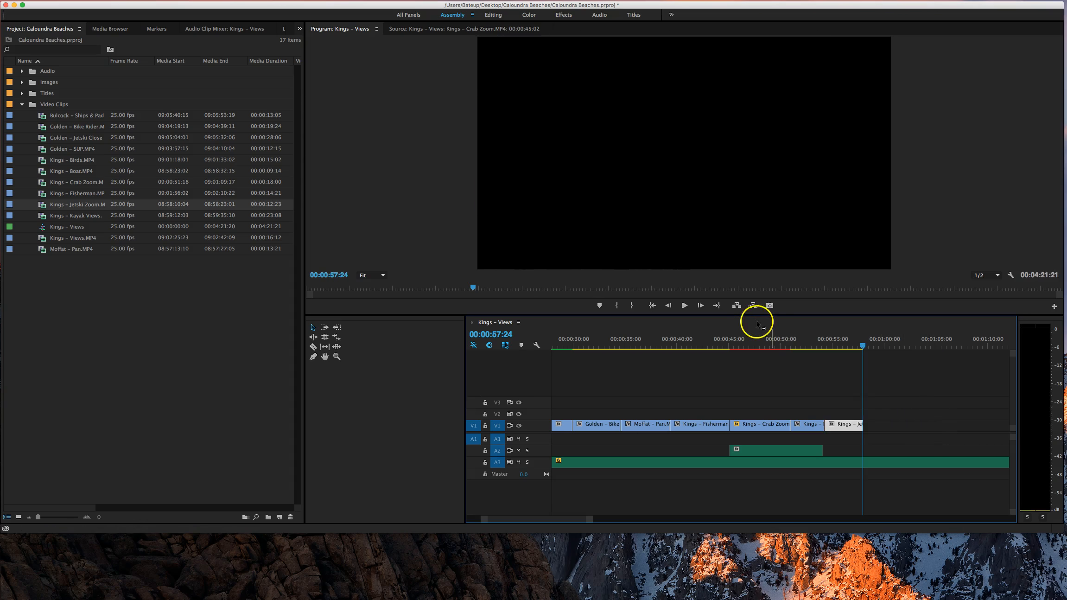
{"action": "left_click", "coordinate": [812, 342]}
{"action": "key", "text": "space"}
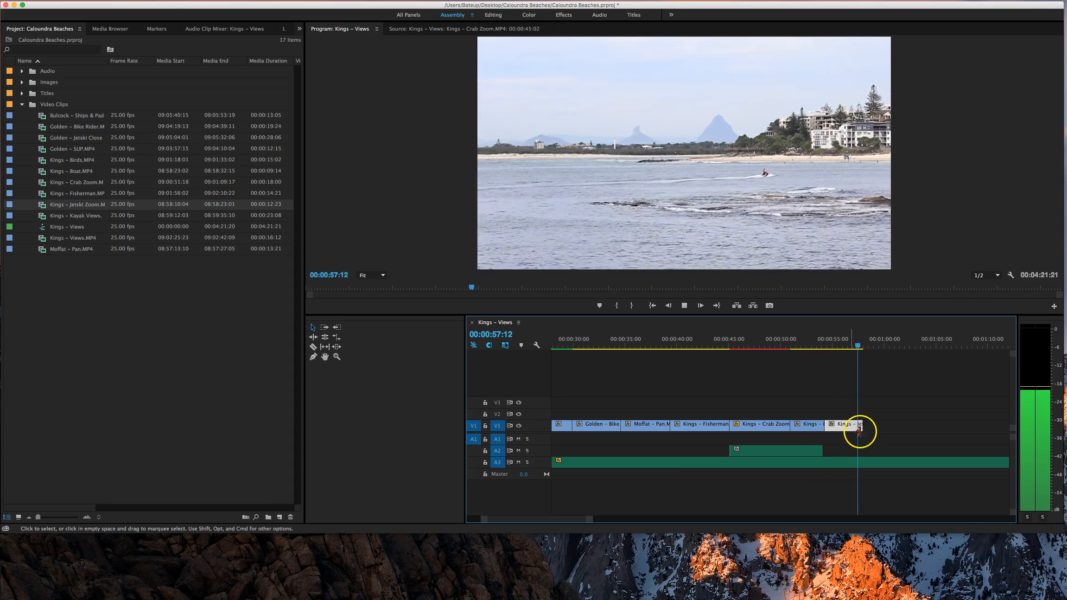
{"action": "left_click", "coordinate": [953, 405]}
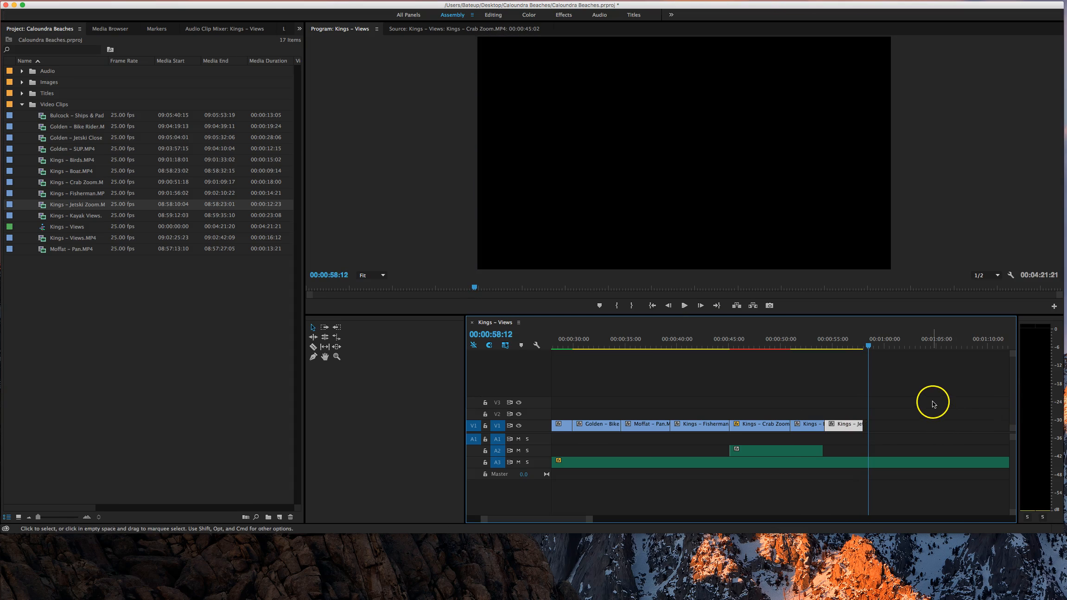
Save the Caloundra Beaches project
{"action": "left_click", "coordinate": [874, 427]}
{"action": "left_click", "coordinate": [86, 1]}
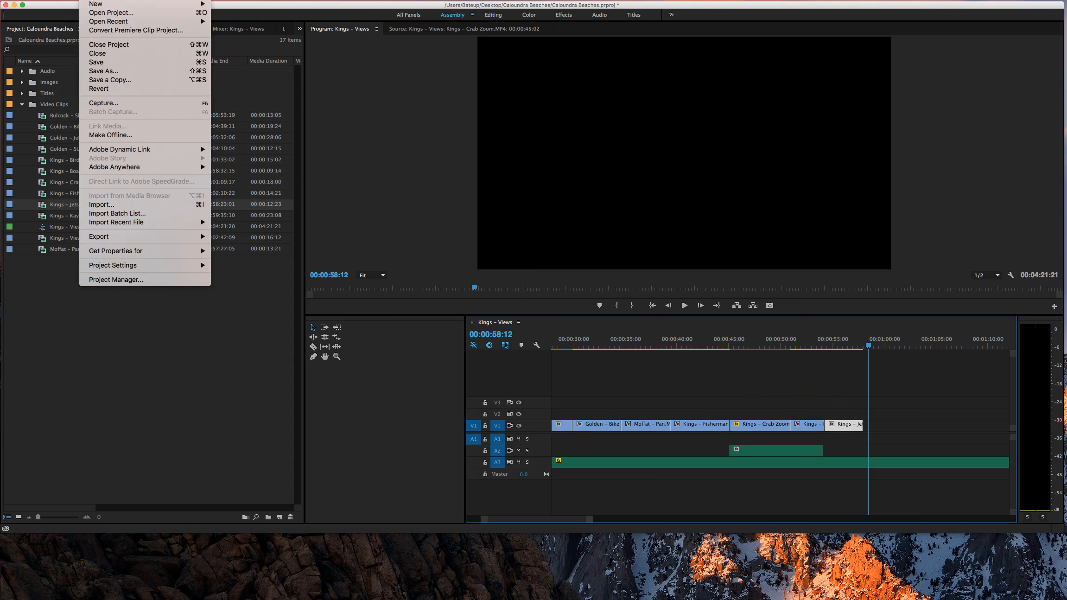
{"action": "left_click", "coordinate": [104, 62]}
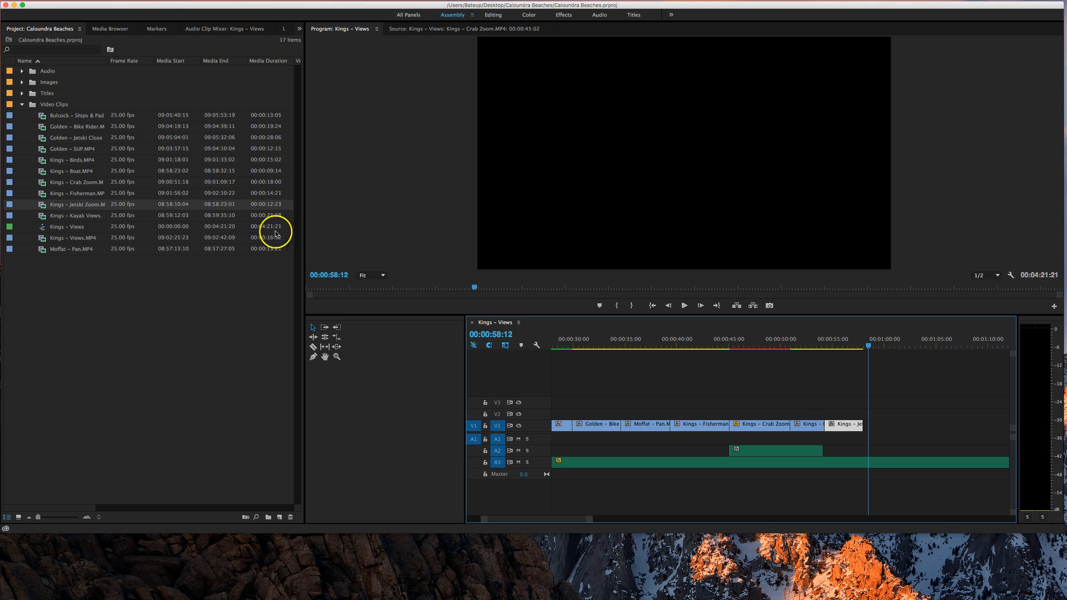
Collapse the Video Clips bin and place Logo.png from the Images bin on V2, starting where the Kings - Jetski Zoom clip ends
{"action": "left_click", "coordinate": [22, 104]}
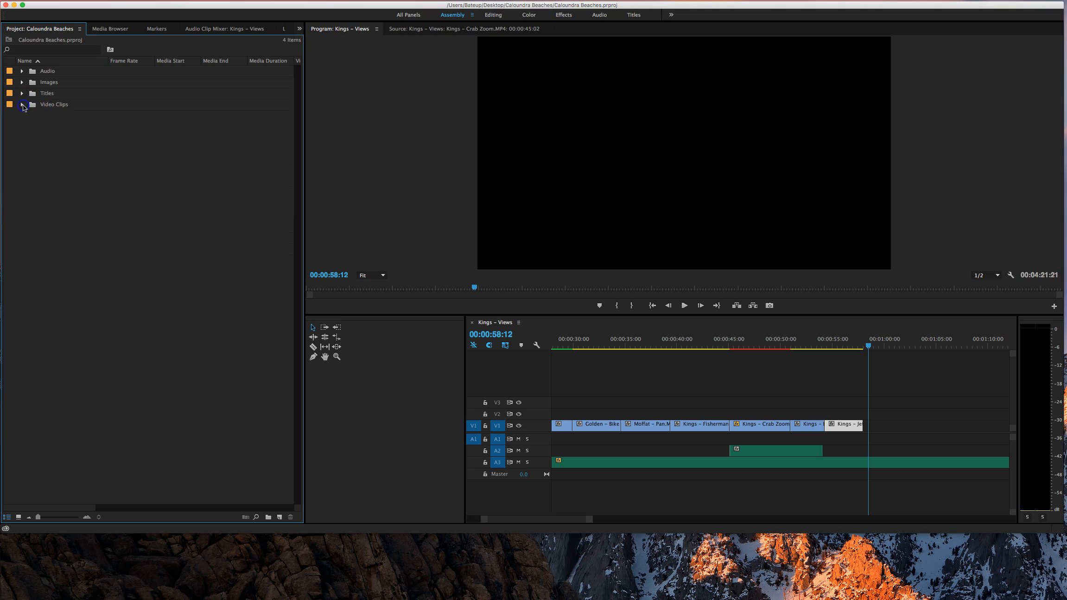
{"action": "left_click", "coordinate": [22, 82]}
{"action": "left_click", "coordinate": [46, 98]}
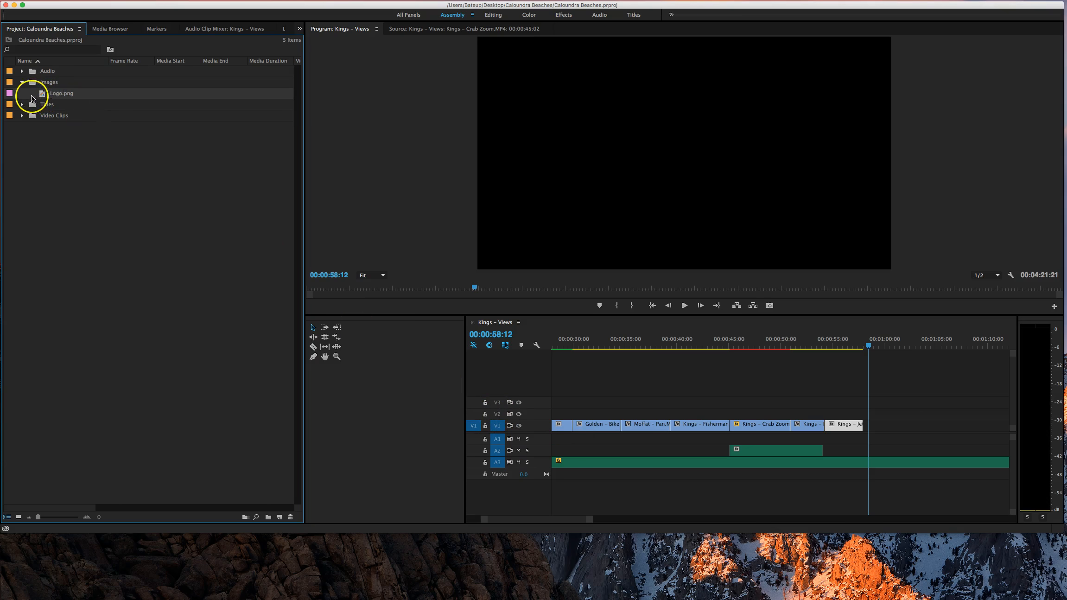
{"action": "left_click_drag", "start_coordinate": [32, 95], "coordinate": [865, 411]}
Play the sequence from 00:00:57:18 into the Logo.png clip to check how the logo appears
{"action": "left_click_drag", "start_coordinate": [867, 348], "coordinate": [860, 347]}
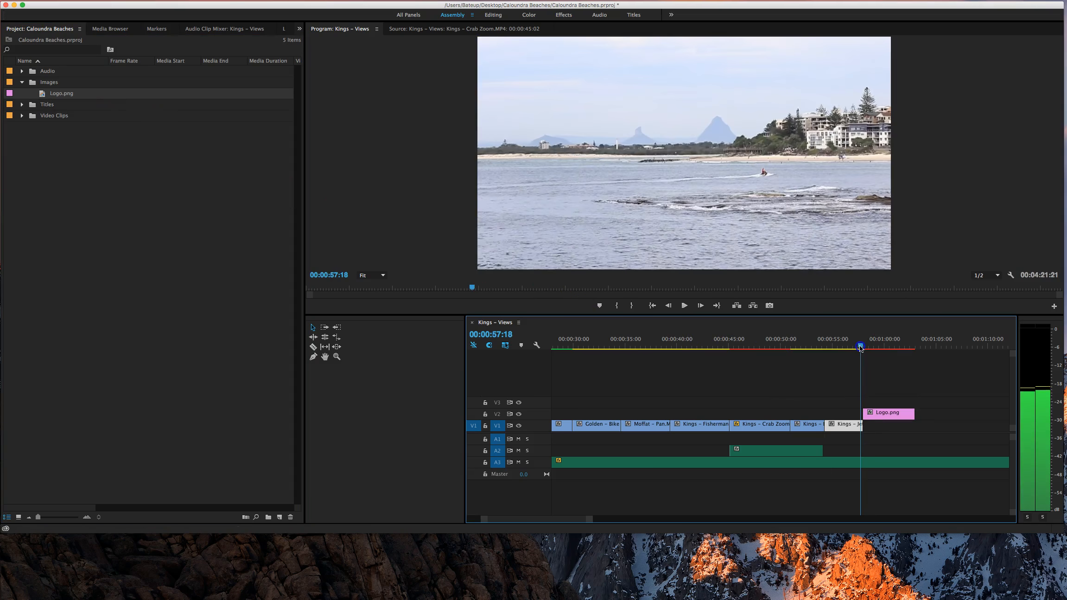
{"action": "left_click", "coordinate": [842, 386]}
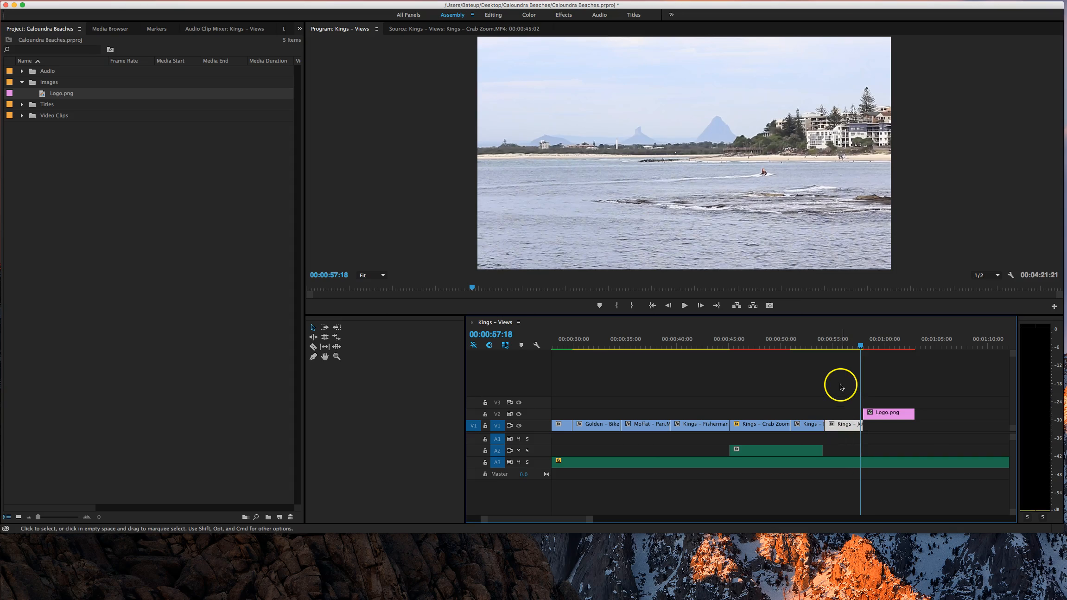
{"action": "key", "text": "space"}
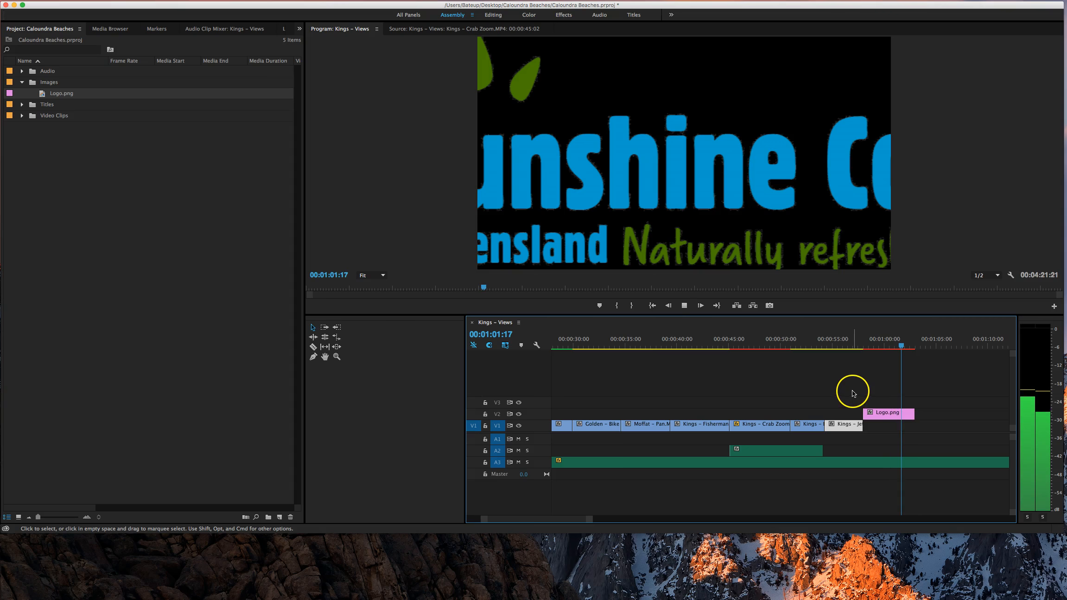
{"action": "key", "text": "space"}
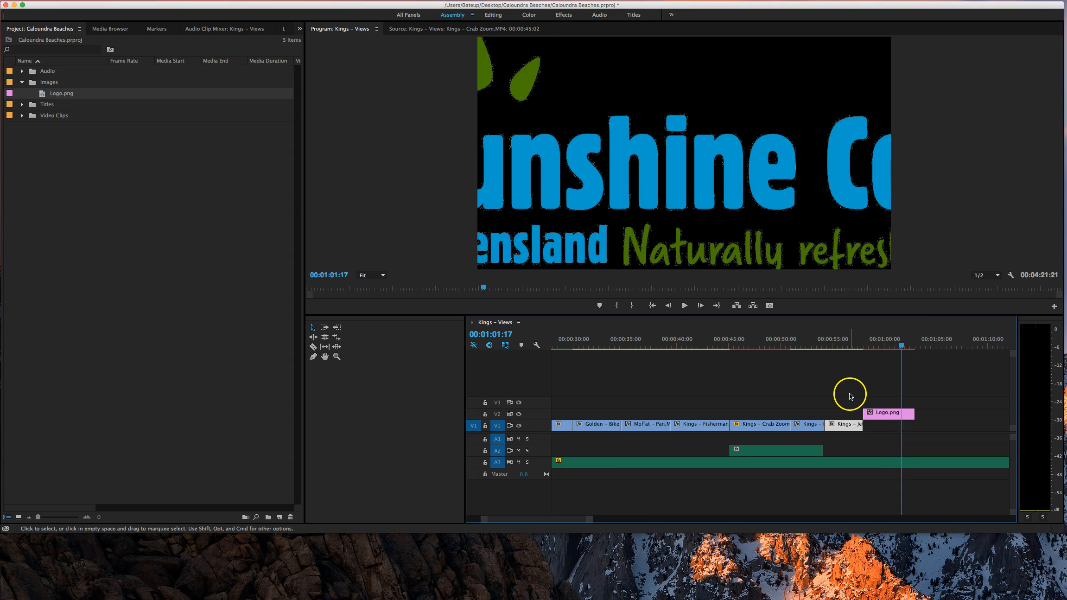
Switch to the Editing workspace and show the Motion properties of the Logo.png clip on V2
{"action": "left_click", "coordinate": [890, 416]}
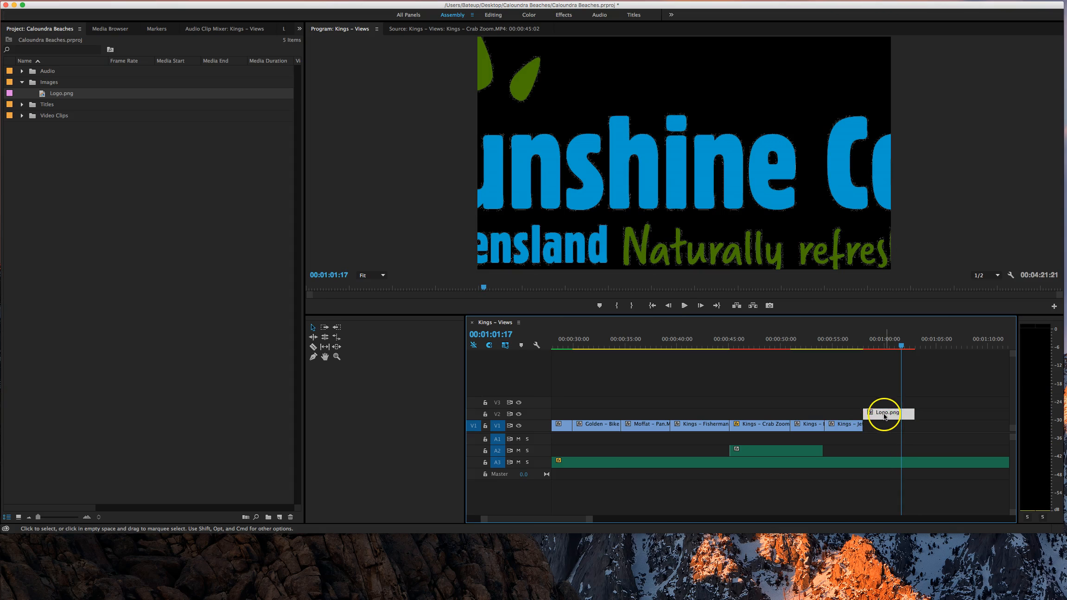
{"action": "double_click", "coordinate": [889, 416]}
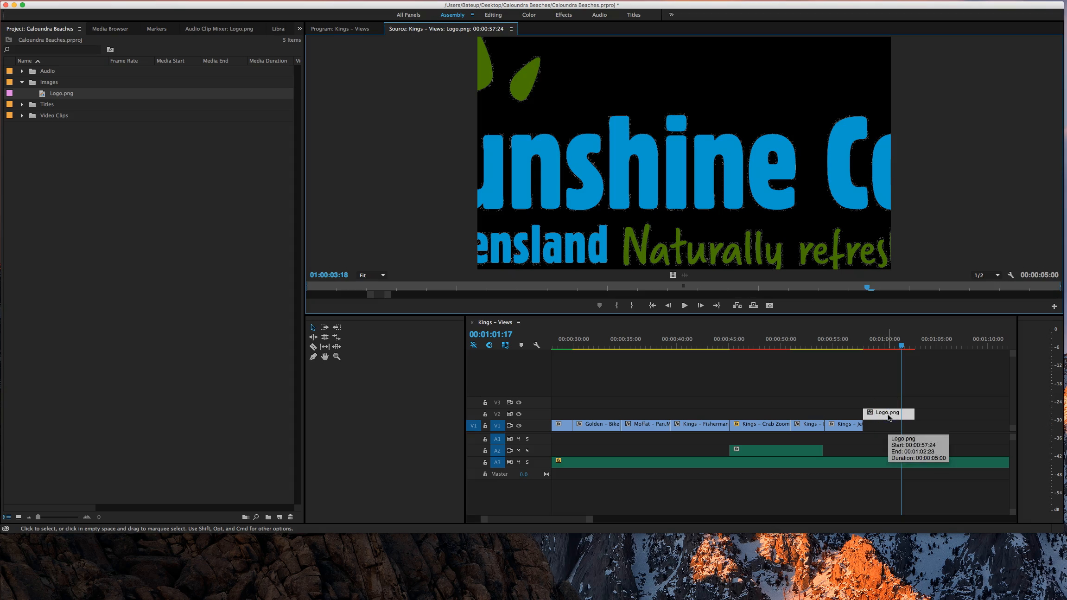
{"action": "left_click", "coordinate": [494, 15]}
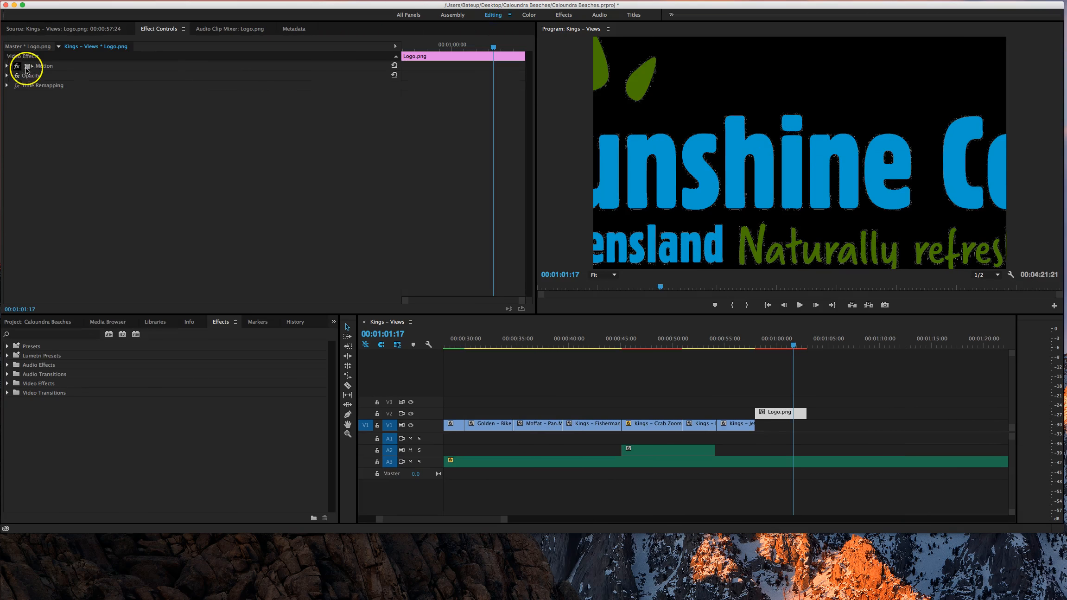
{"action": "left_click", "coordinate": [7, 66]}
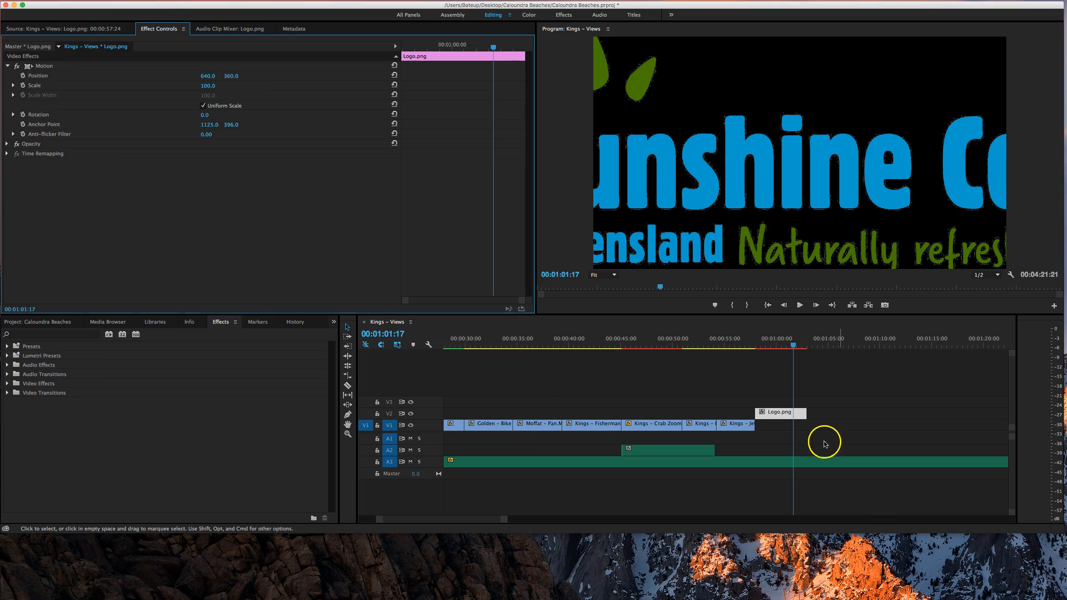
{"action": "left_click", "coordinate": [785, 415]}
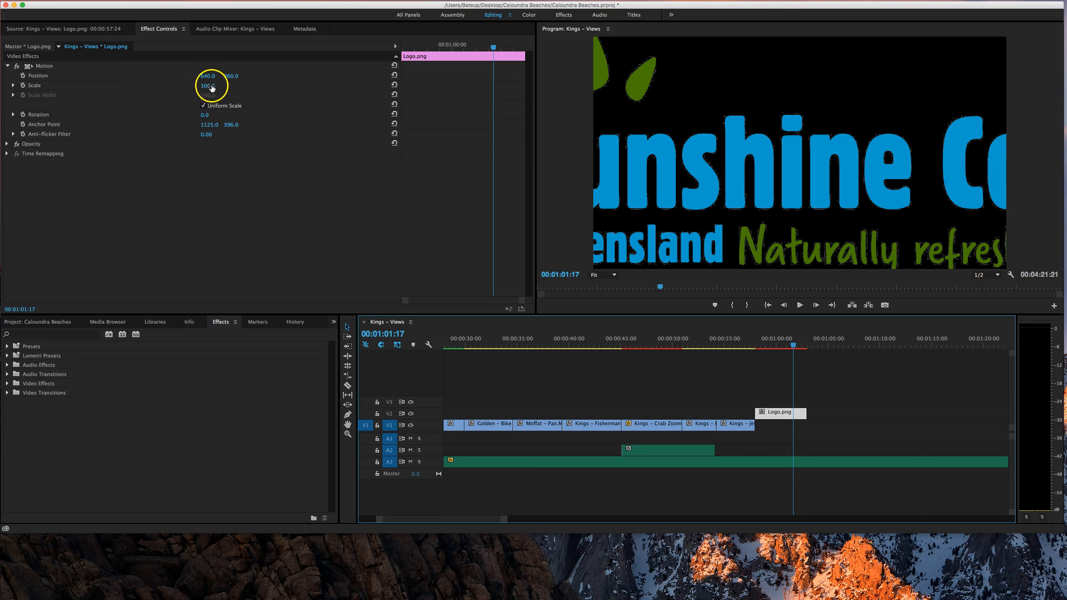
Scale the Logo.png clip to 50 and move it up to a vertical position of 253
{"action": "left_click_drag", "start_coordinate": [210, 86], "coordinate": [210, 87]}
{"action": "left_click_drag", "start_coordinate": [210, 87], "coordinate": [210, 87]}
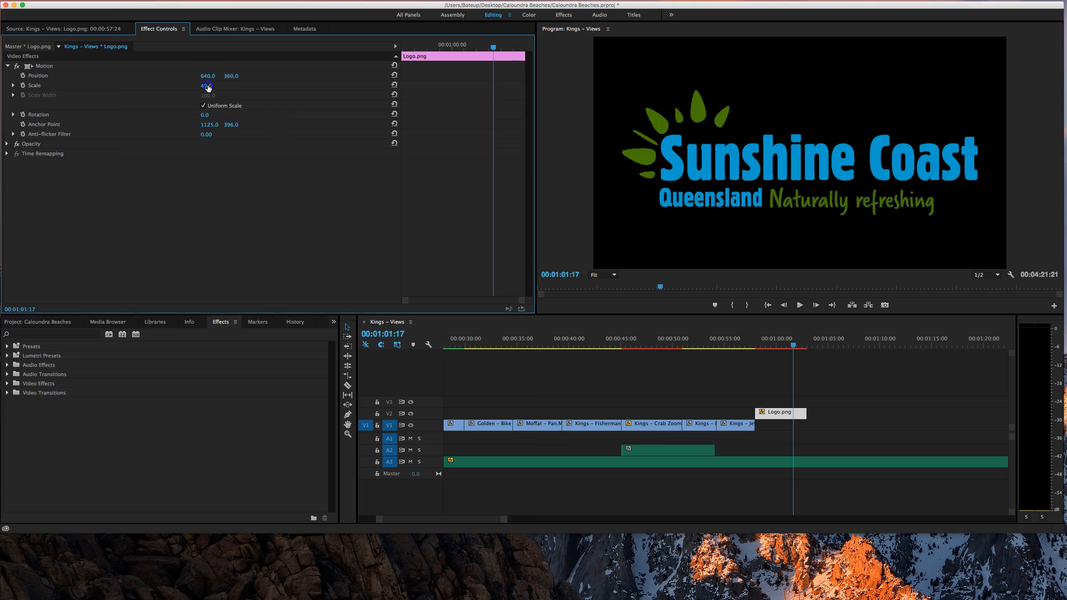
{"action": "key", "text": "Up"}
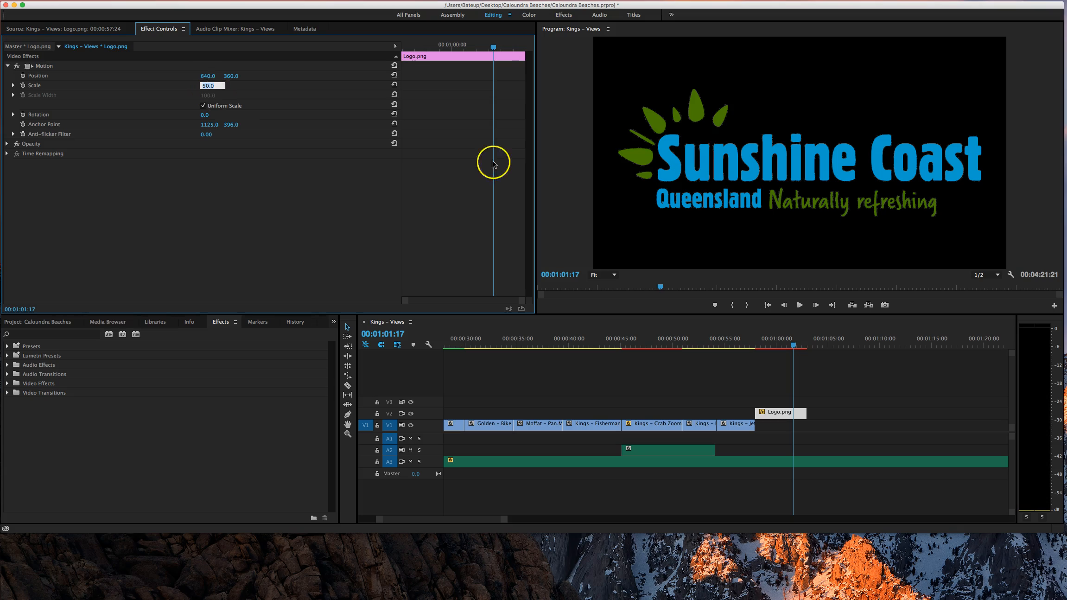
{"action": "left_click", "coordinate": [235, 77]}
{"action": "left_click", "coordinate": [257, 76]}
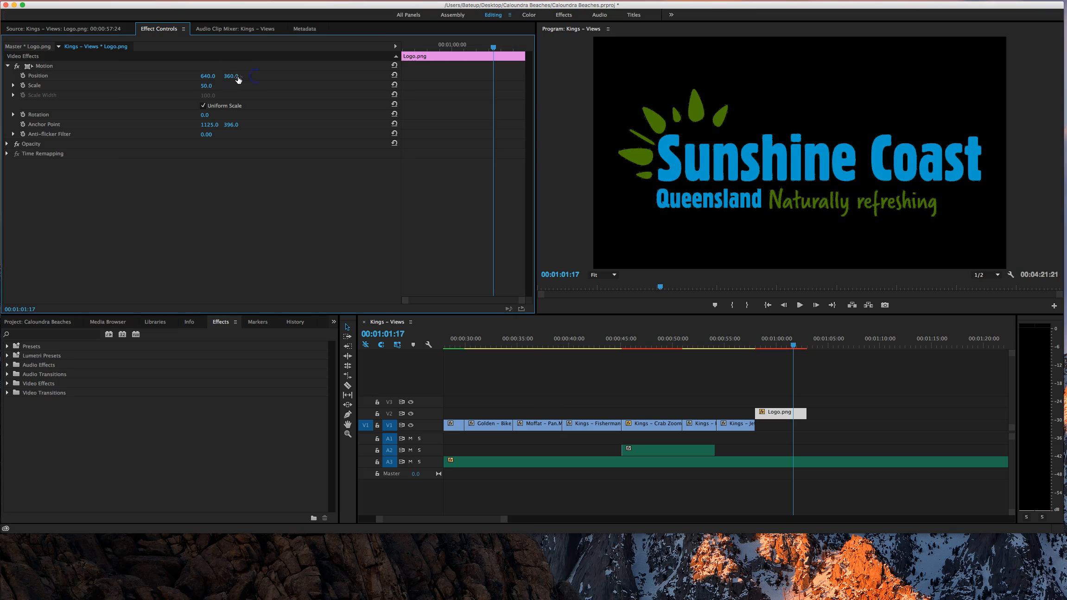
{"action": "left_click_drag", "start_coordinate": [236, 77], "coordinate": [235, 77]}
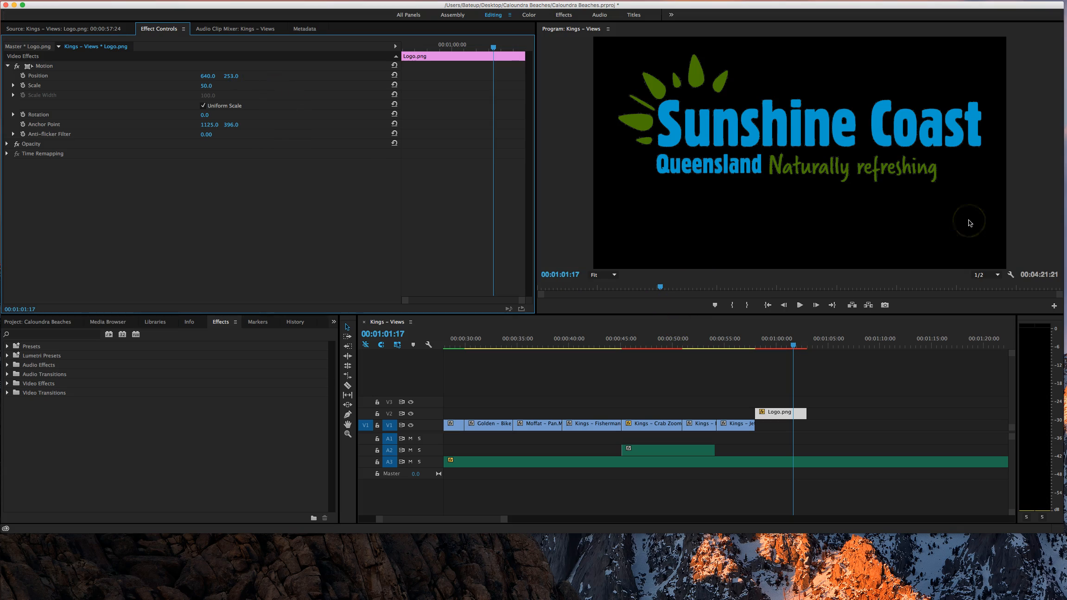
Trim the end of the Logo.png clip on V2 to 00:01:00:00 and play the sequence across the logo
{"action": "left_click_drag", "start_coordinate": [793, 345], "coordinate": [776, 347]}
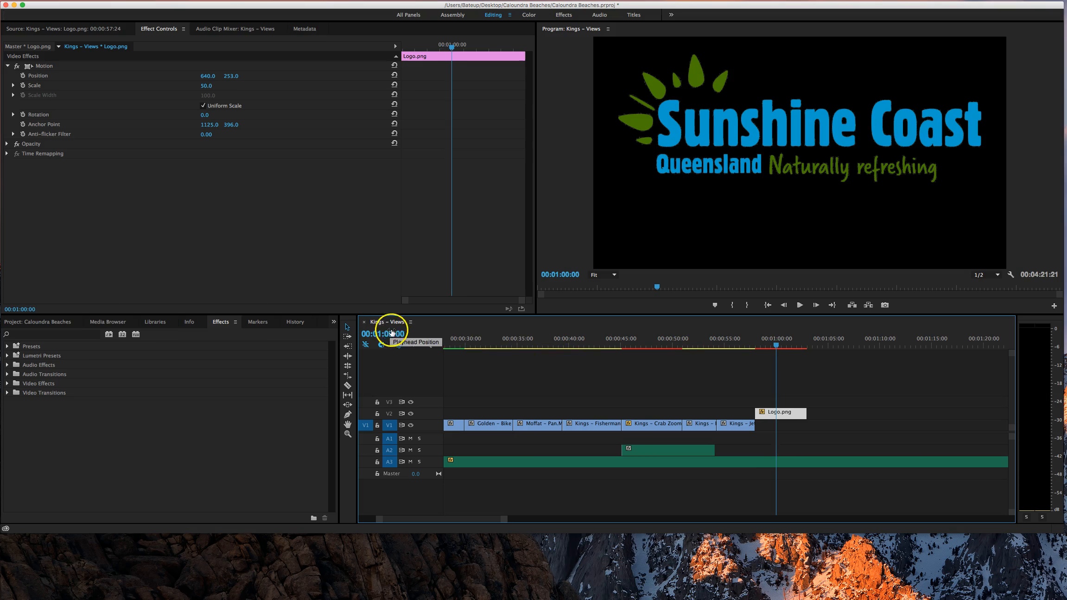
{"action": "left_click_drag", "start_coordinate": [810, 414], "coordinate": [777, 411]}
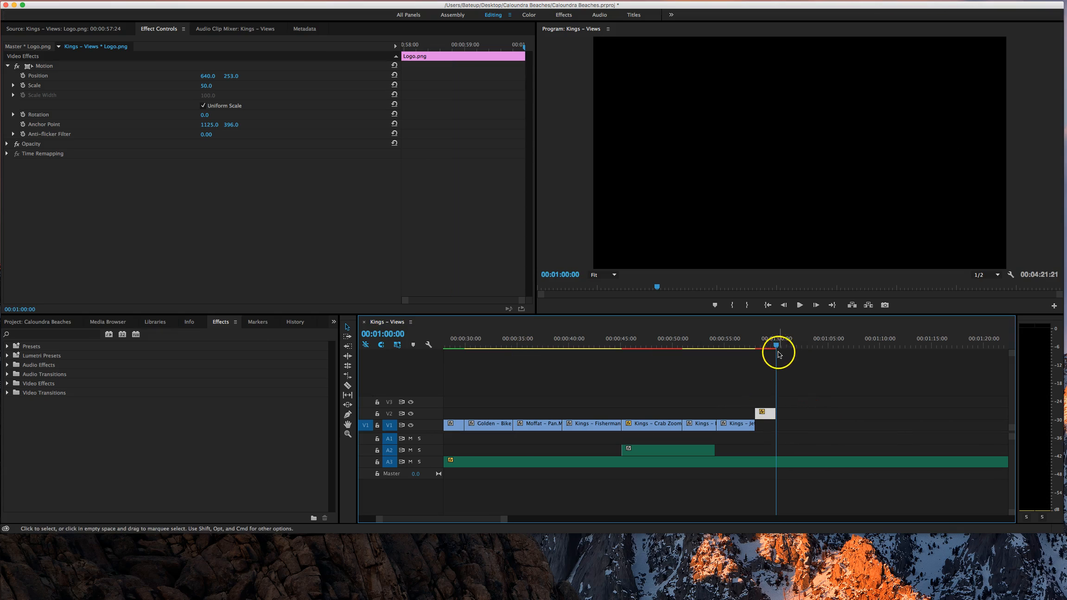
{"action": "left_click_drag", "start_coordinate": [777, 347], "coordinate": [738, 347]}
{"action": "key", "text": "space"}
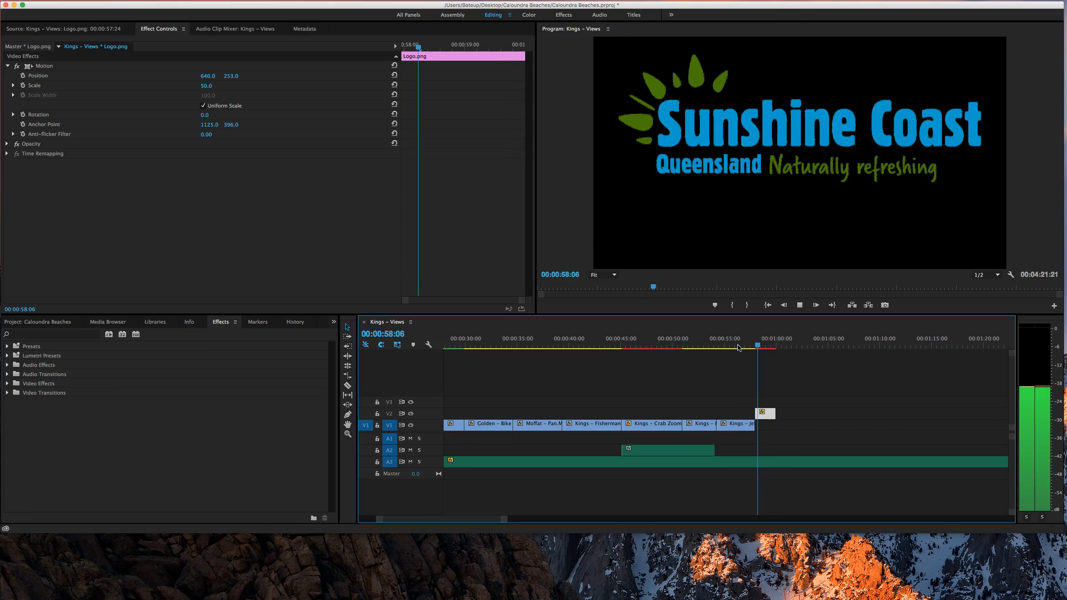
{"action": "key", "text": "space"}
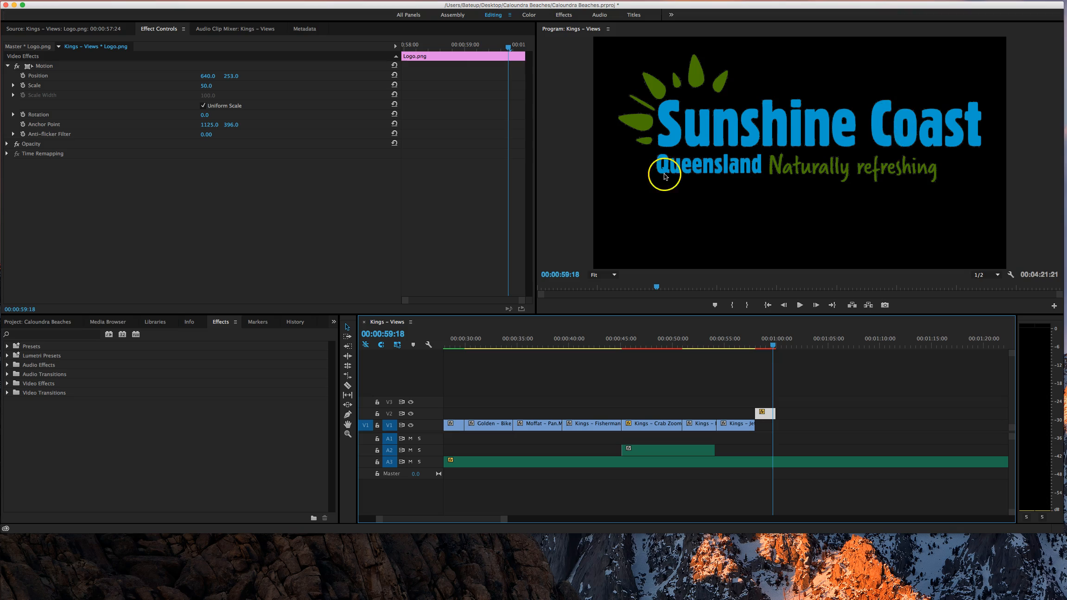
In the Assembly workspace, collapse the Images bin, expand Titles, and create a 1280 × 720, 25 fps title named End Title
{"action": "left_click", "coordinate": [452, 16]}
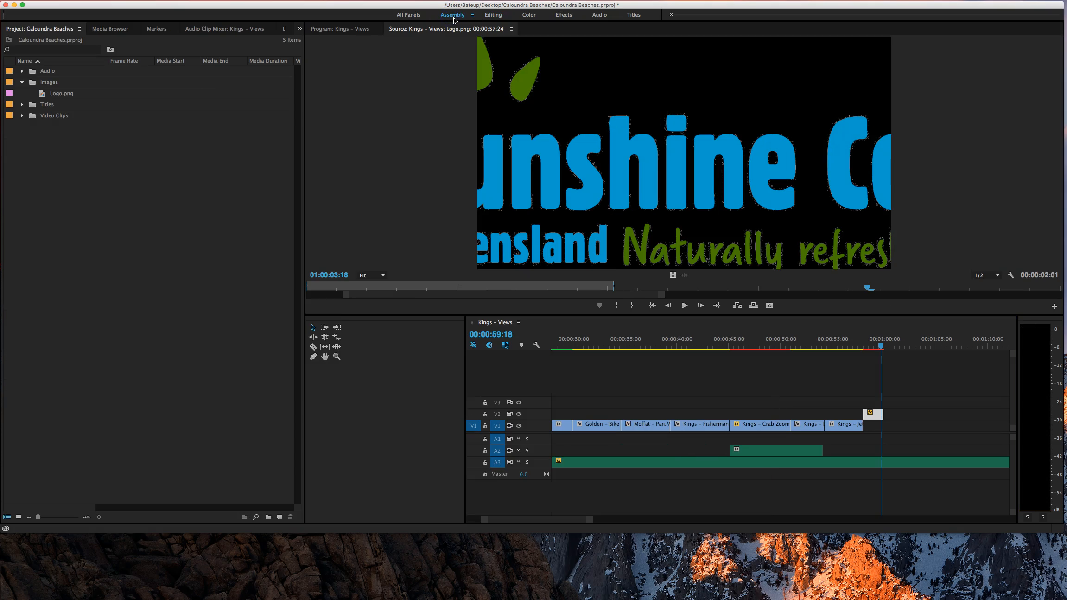
{"action": "left_click", "coordinate": [22, 83]}
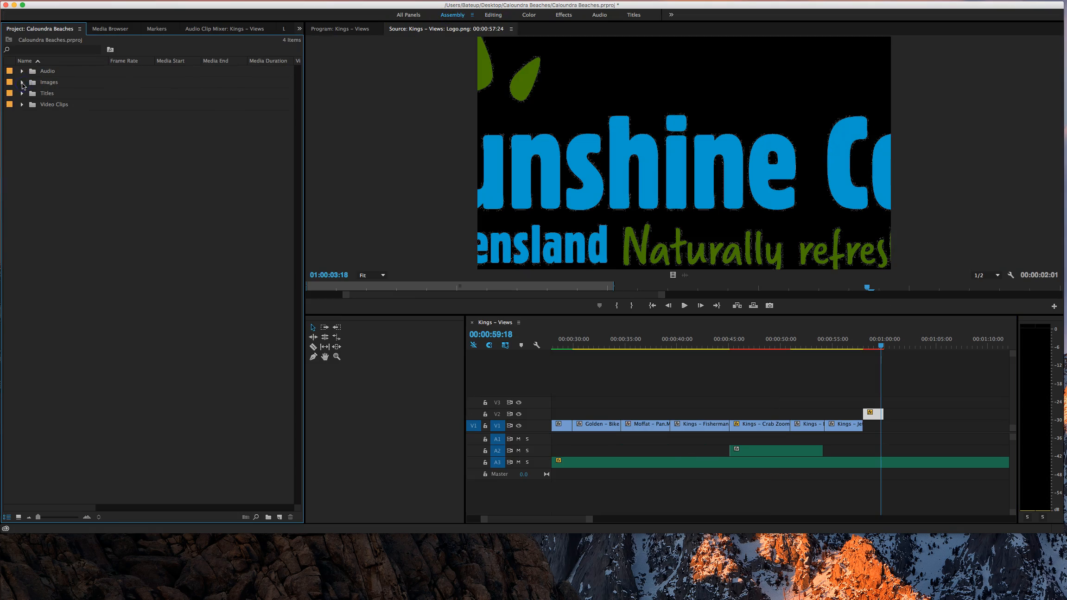
{"action": "left_click", "coordinate": [22, 93]}
{"action": "left_click", "coordinate": [280, 517]}
{"action": "left_click", "coordinate": [295, 550]}
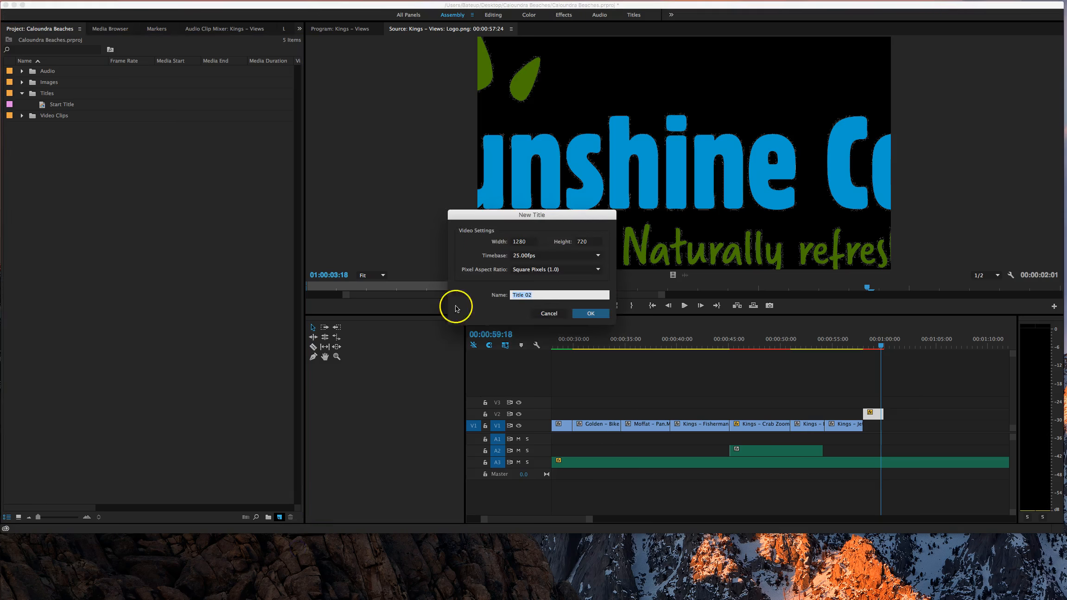
{"action": "left_click_drag", "start_coordinate": [533, 227], "coordinate": [444, 159]}
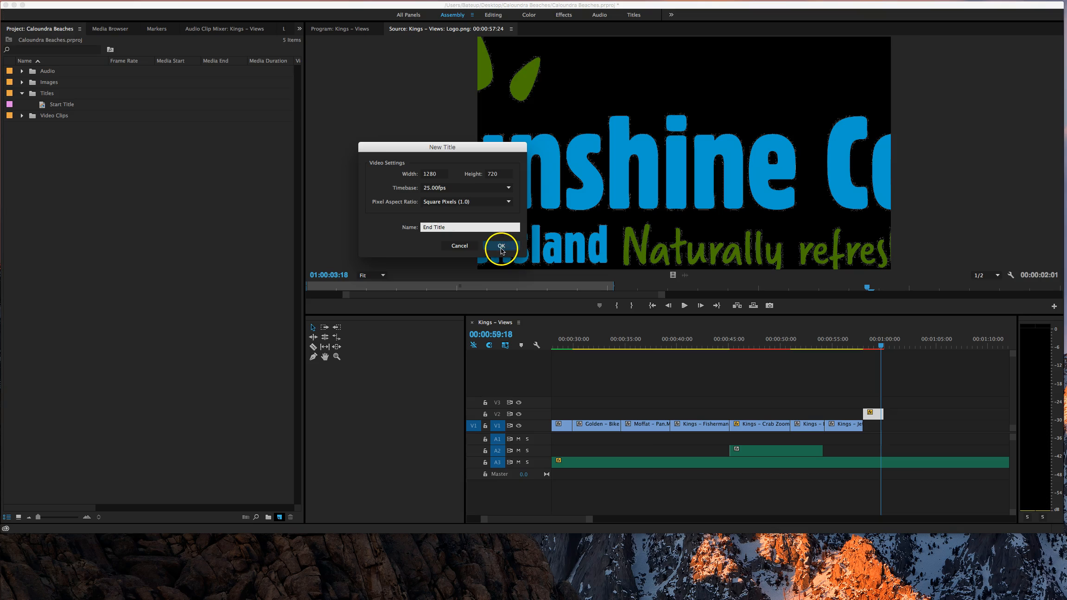
{"action": "left_click", "coordinate": [502, 249]}
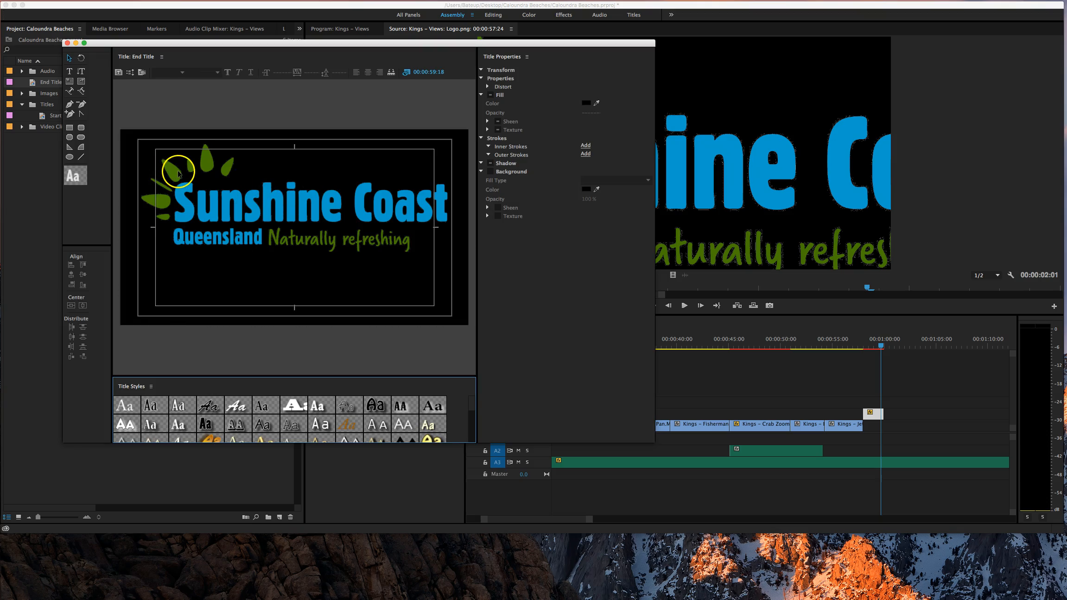
{"action": "left_click", "coordinate": [69, 73]}
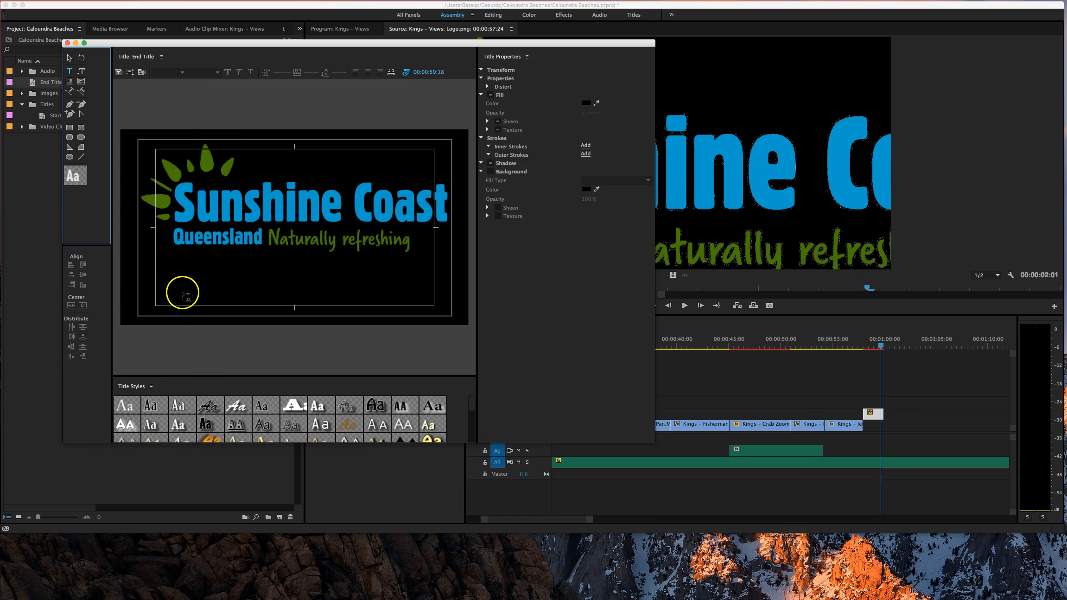
{"action": "left_click", "coordinate": [171, 291]}
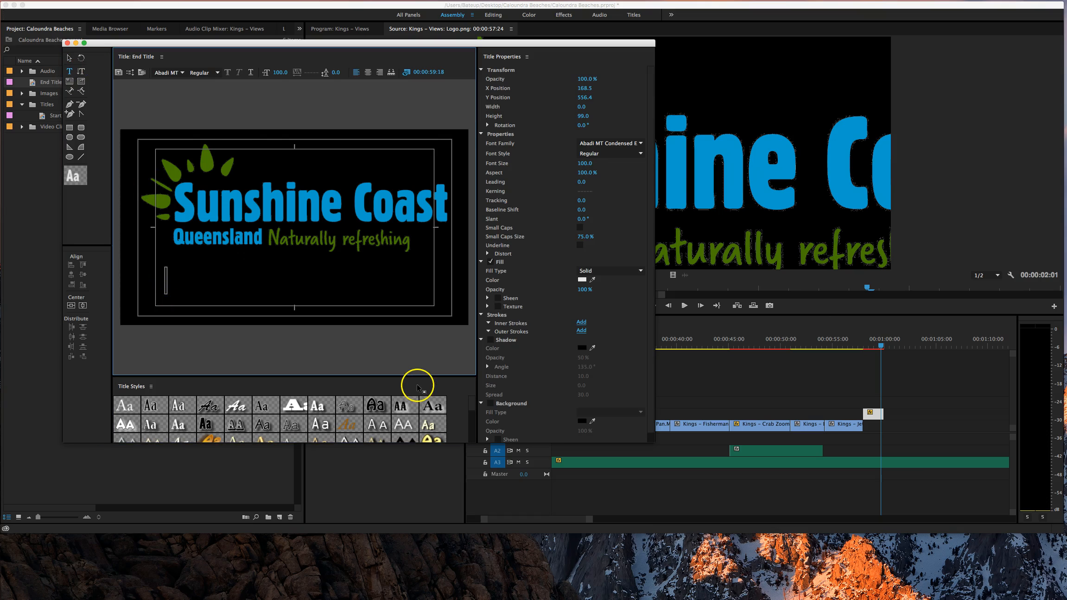
{"action": "type", "text": "www"}
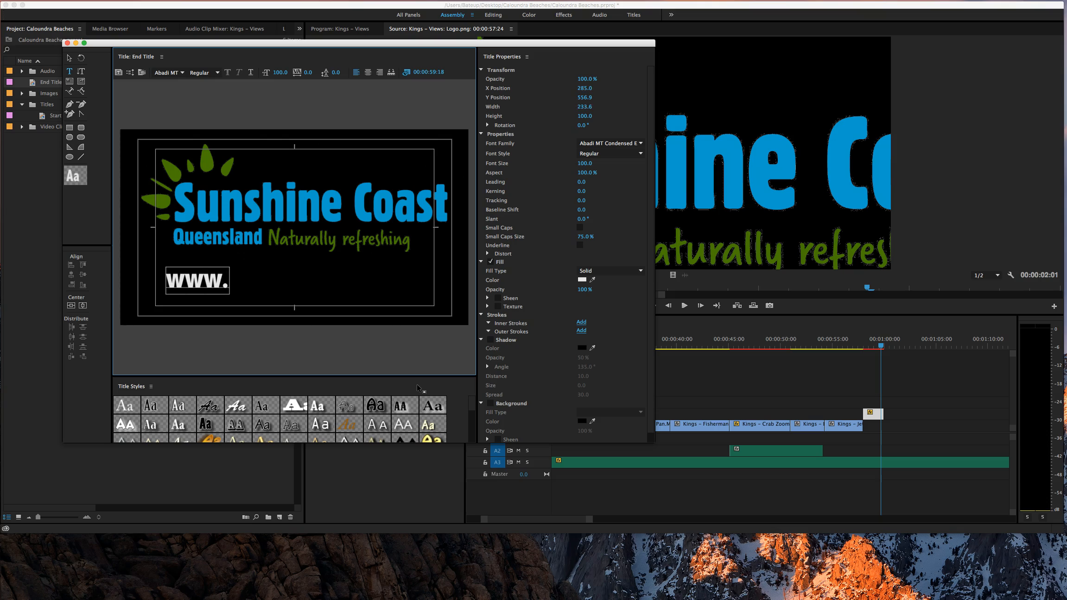
{"action": "type", "text": ".visitsu"}
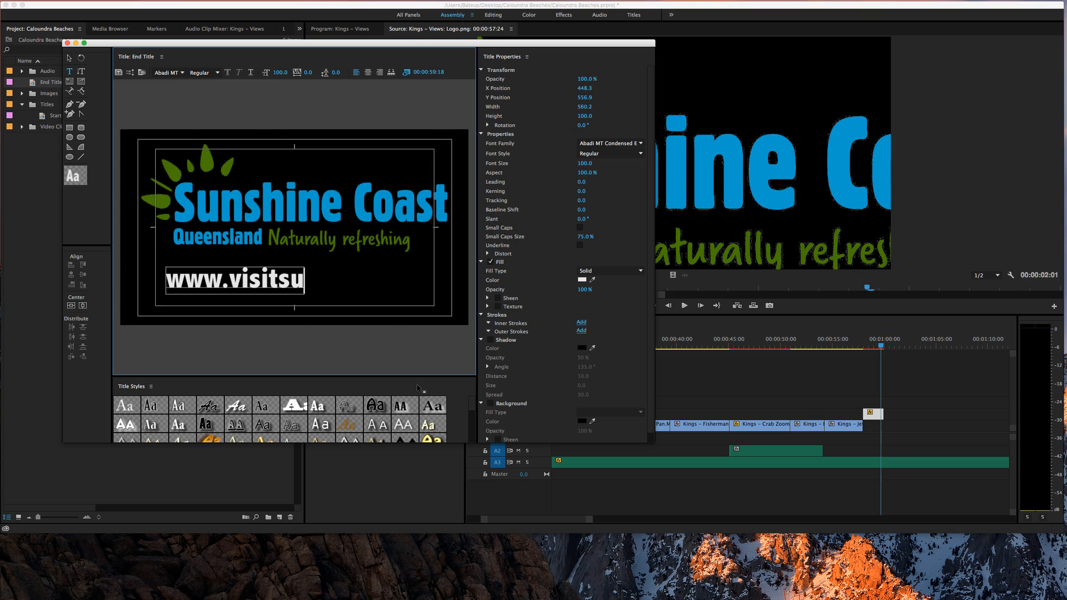
{"action": "type", "text": "nshinecoast.co"}
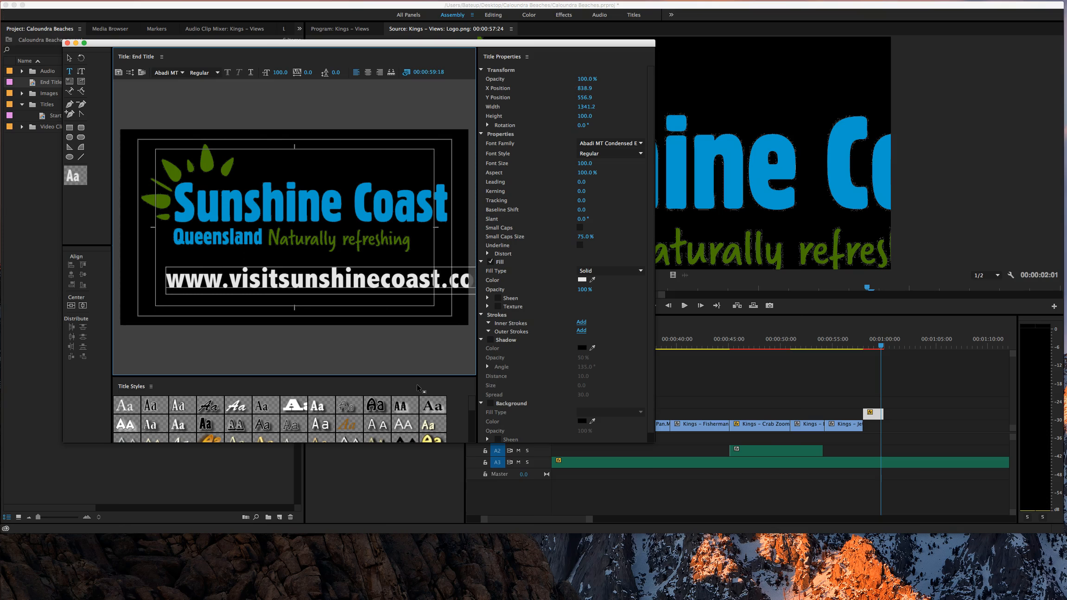
Format the whole web address in Abadi MT Condensed Light with font size 82, kerning 2 and leading -5
{"action": "key", "text": "super+a"}
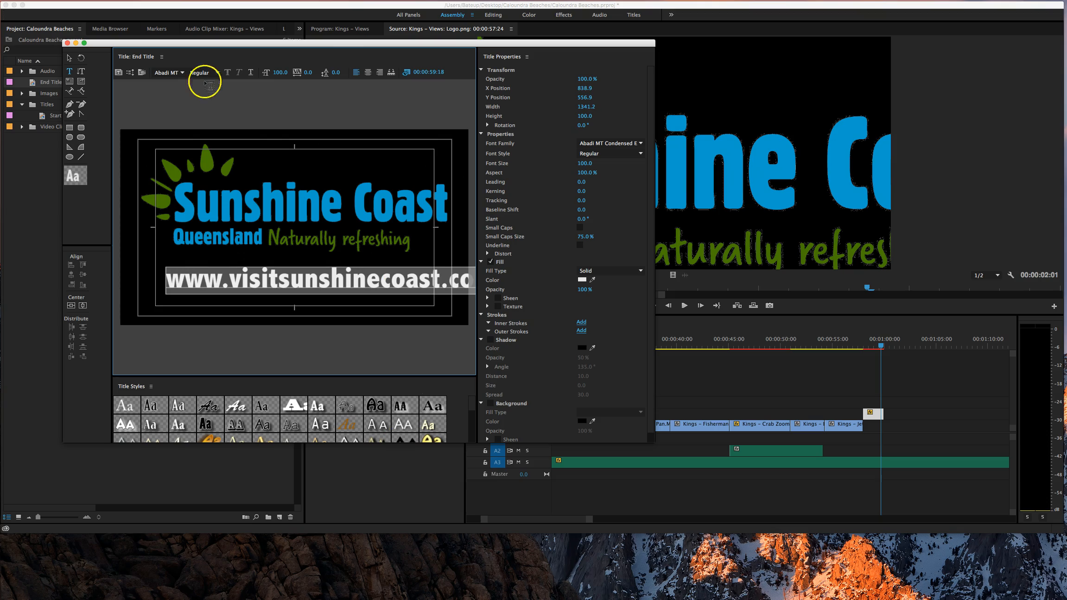
{"action": "left_click", "coordinate": [183, 73]}
{"action": "left_click", "coordinate": [190, 97]}
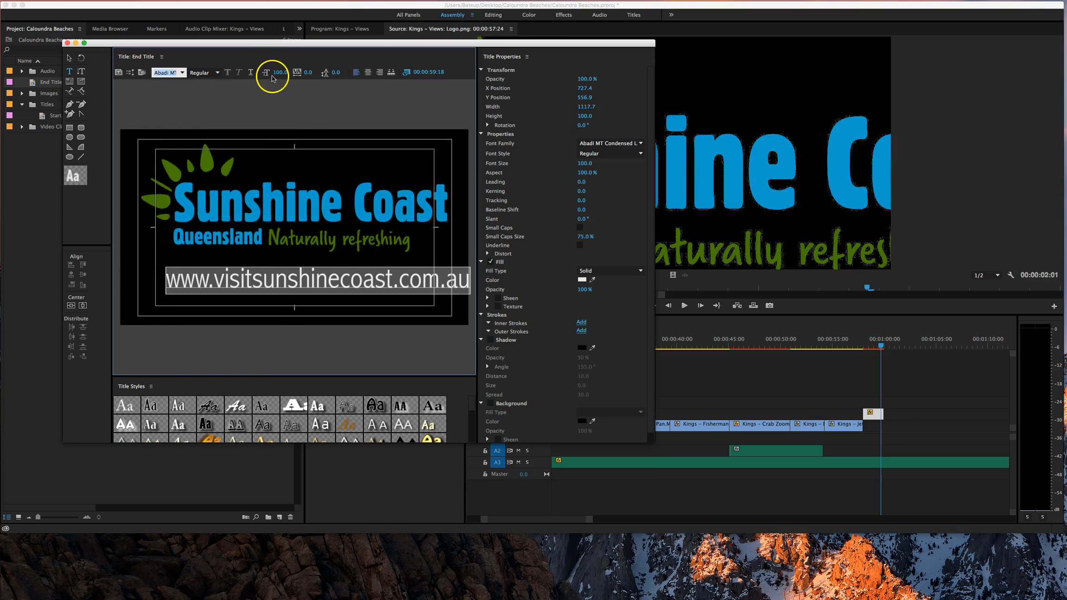
{"action": "left_click_drag", "start_coordinate": [279, 75], "coordinate": [310, 74]}
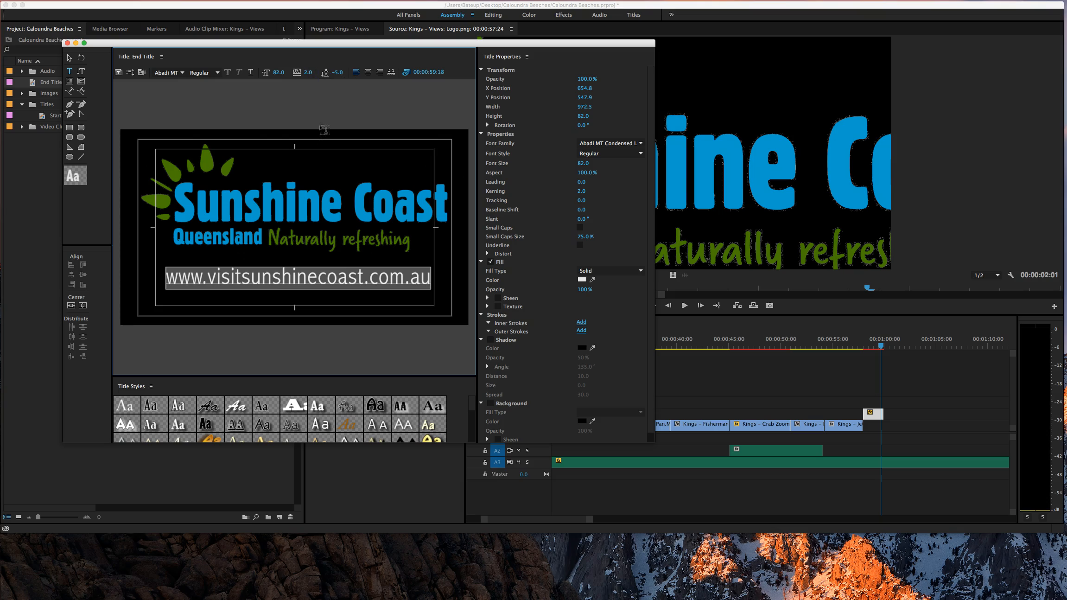
Shift the web address text slightly beneath the logo, then delete it from the title
{"action": "left_click", "coordinate": [69, 58]}
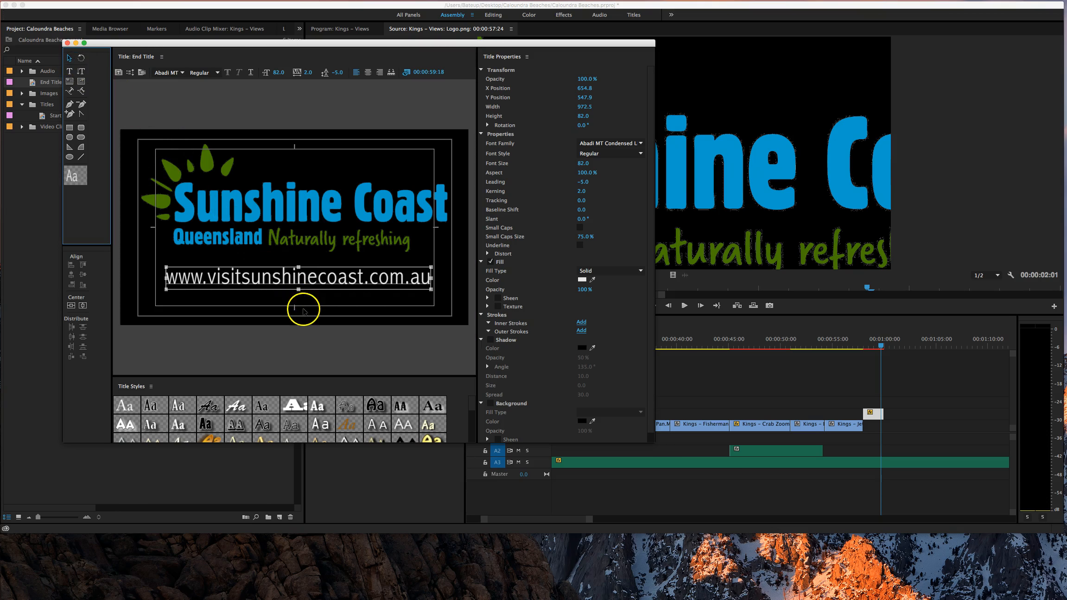
{"action": "left_click_drag", "start_coordinate": [313, 279], "coordinate": [310, 284]}
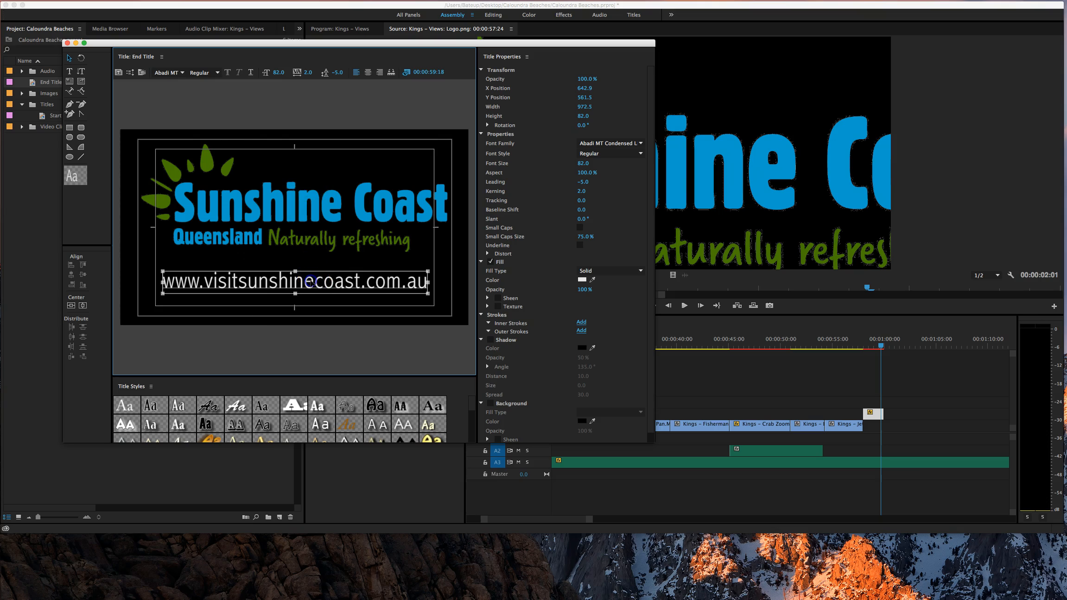
{"action": "key", "text": "Delete"}
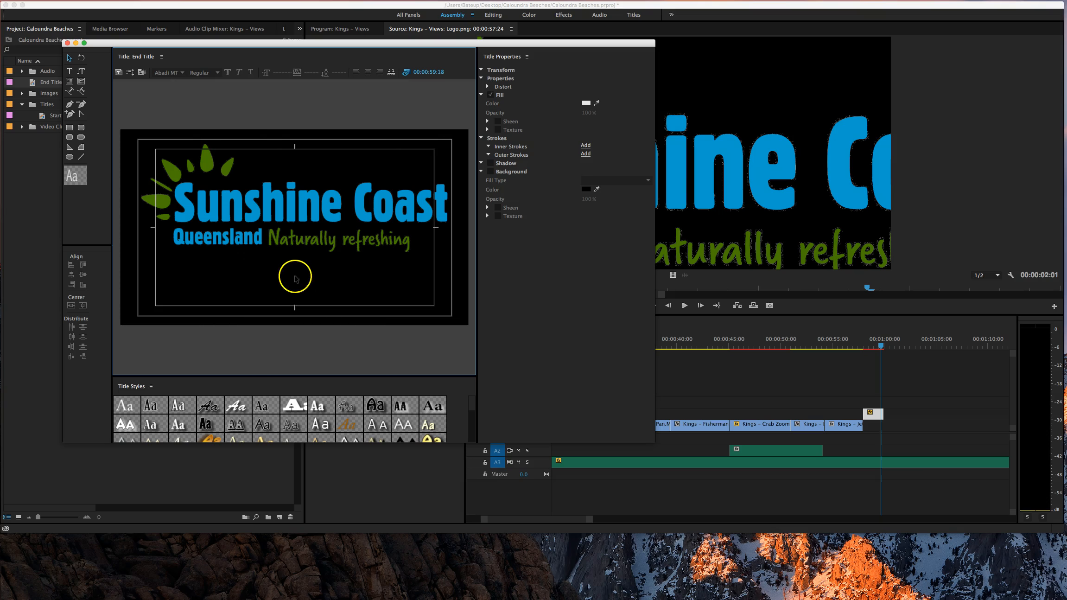
Cover the whole End Title frame with a solid off-white rectangle about 1290 wide and 731 high
{"action": "left_click", "coordinate": [70, 129]}
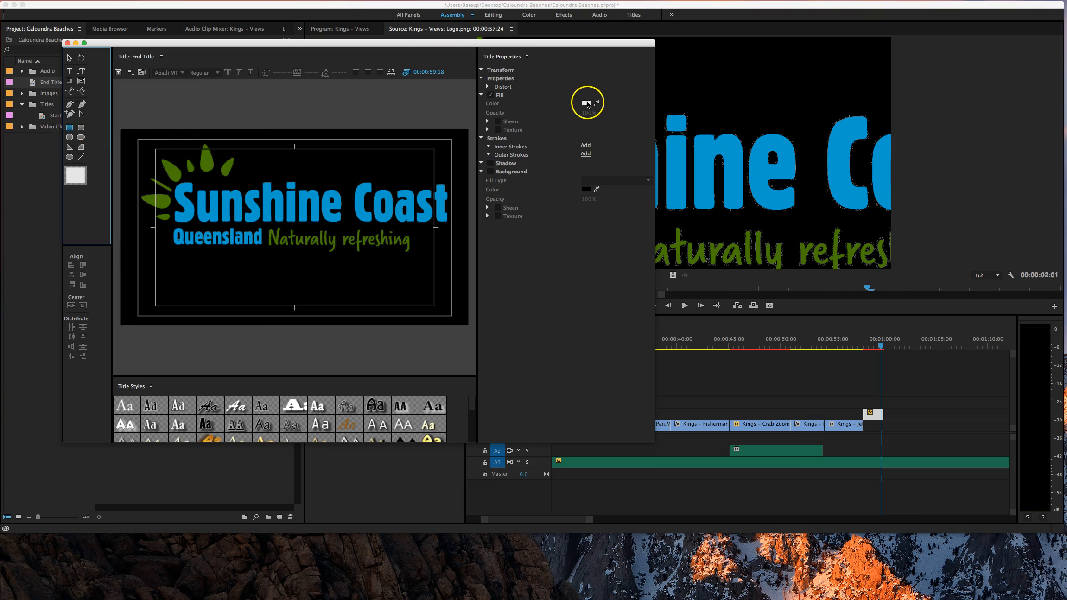
{"action": "left_click", "coordinate": [159, 174]}
{"action": "left_click_drag", "start_coordinate": [159, 173], "coordinate": [469, 327]}
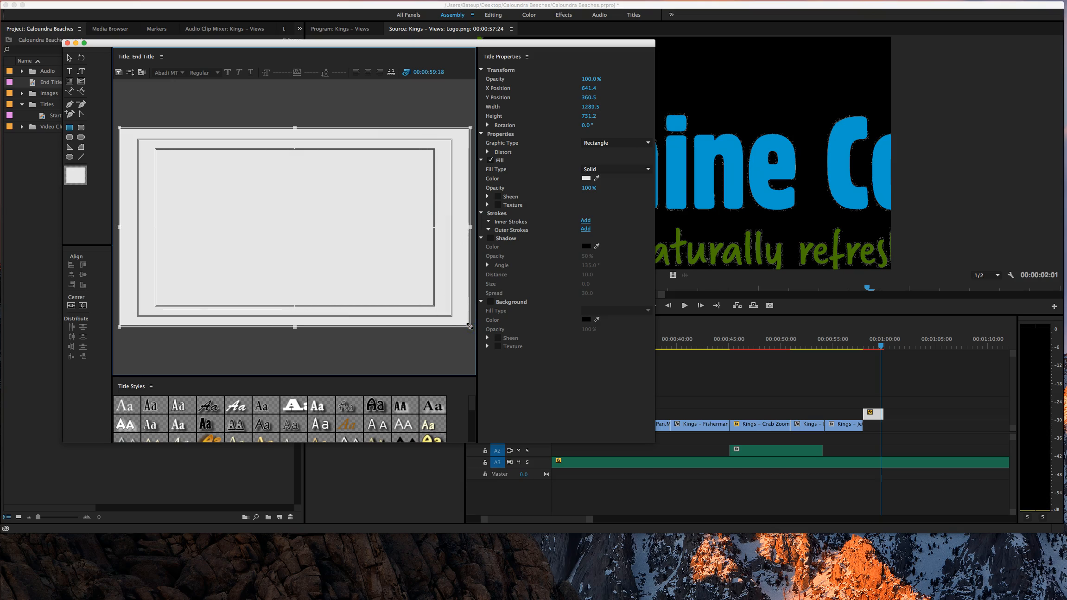
{"action": "left_click", "coordinate": [69, 71]}
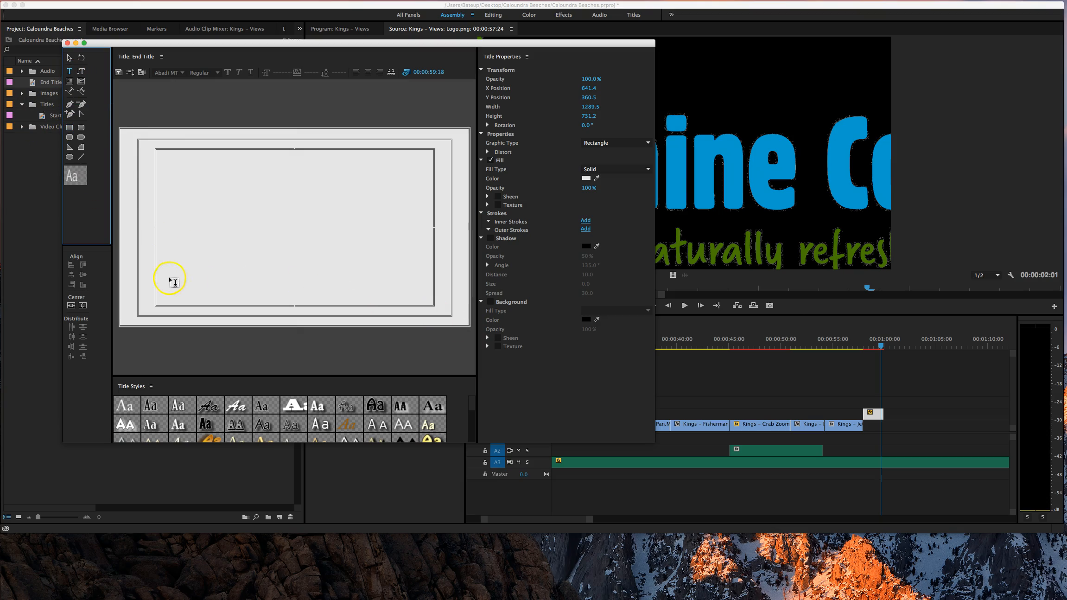
{"action": "left_click", "coordinate": [163, 287]}
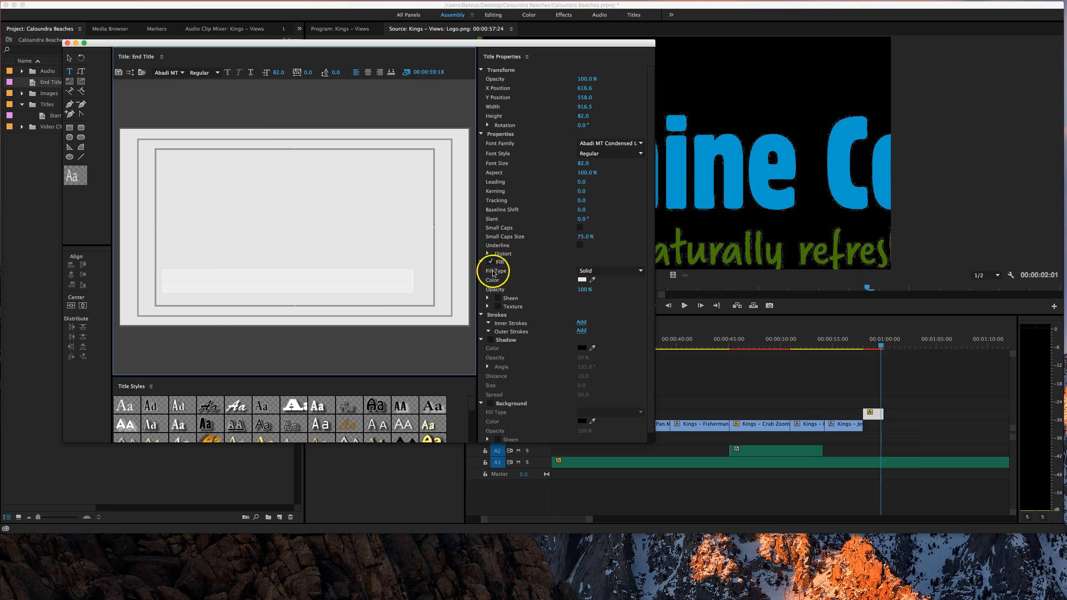
{"action": "left_click", "coordinate": [581, 280]}
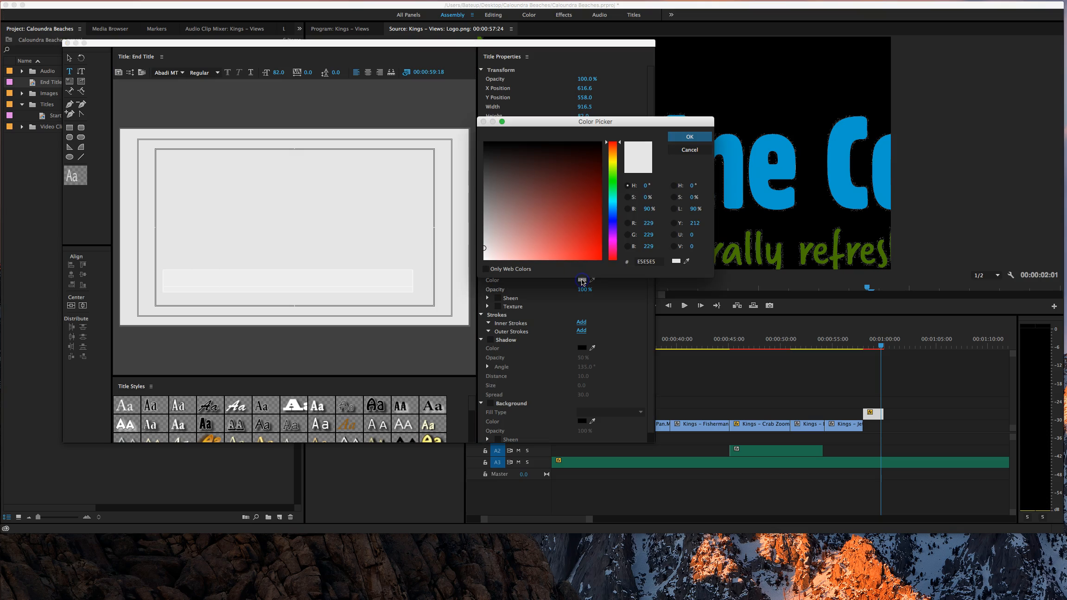
{"action": "left_click", "coordinate": [686, 261]}
{"action": "left_click", "coordinate": [736, 161]}
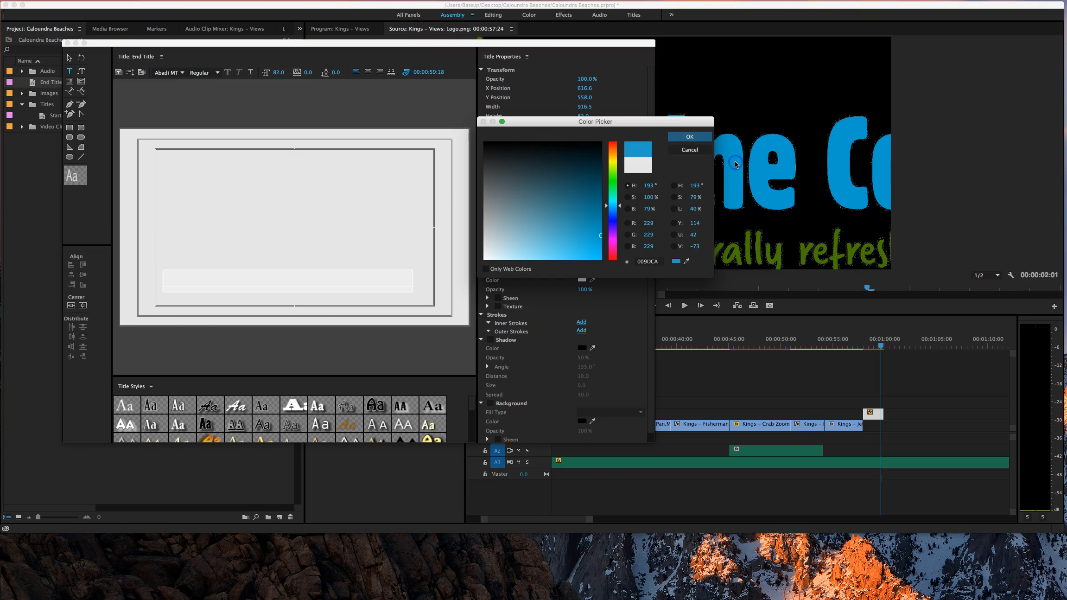
{"action": "left_click", "coordinate": [690, 136]}
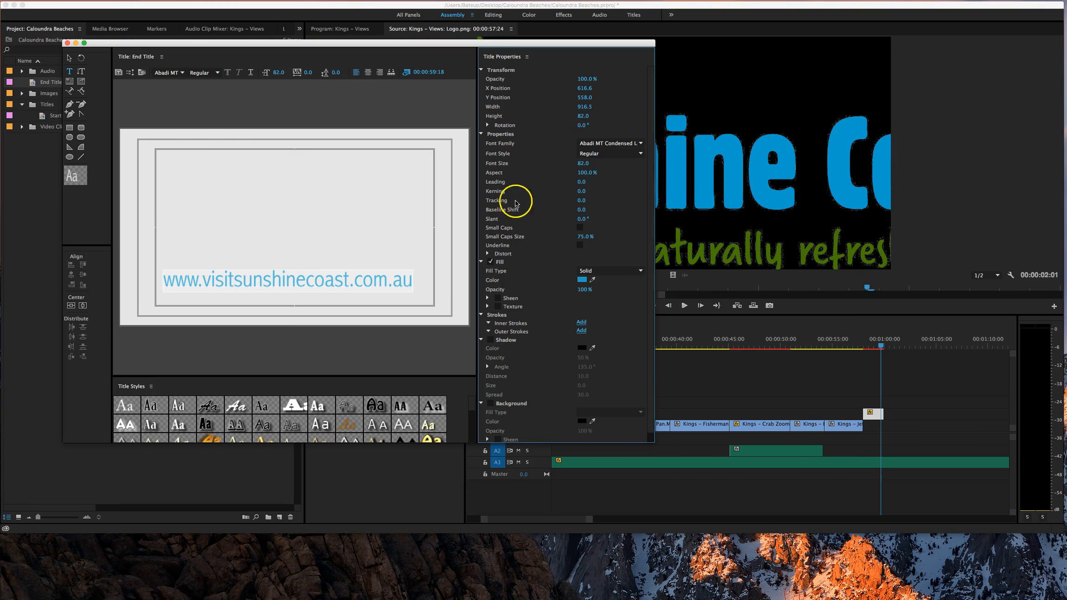
Move the blue web address text to about X 637, Y 577, leaving the background rectangle in place
{"action": "left_click", "coordinate": [70, 59]}
{"action": "left_click", "coordinate": [288, 281]}
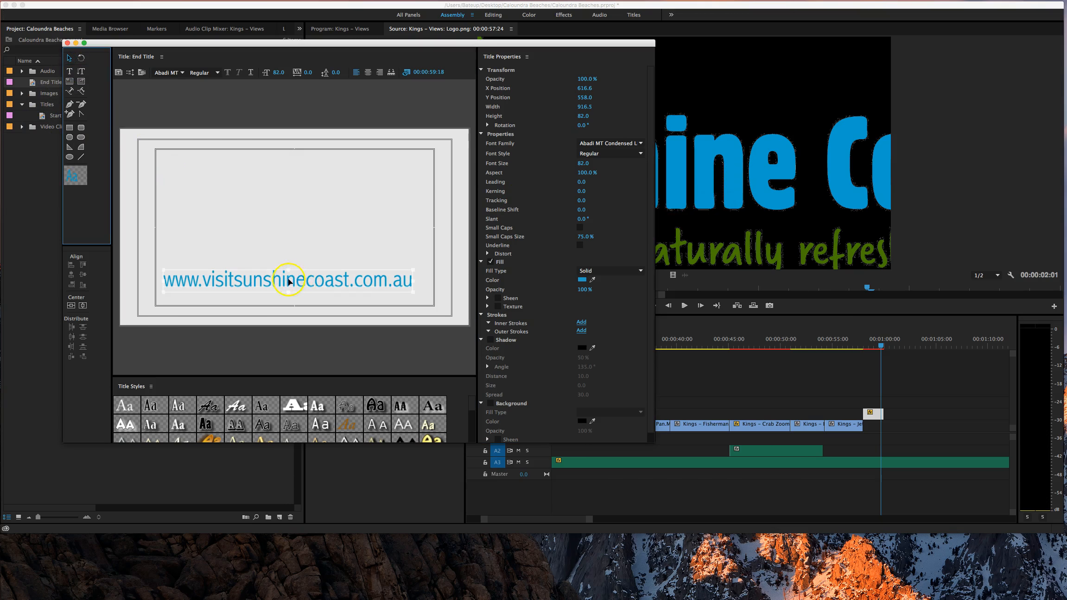
{"action": "left_click", "coordinate": [283, 284], "text": "super"}
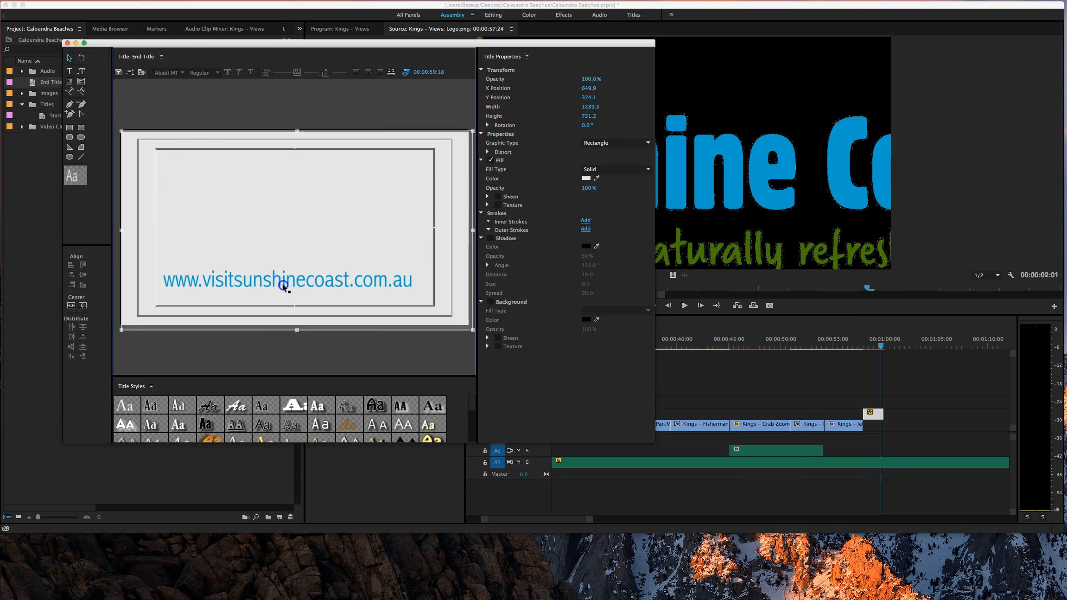
{"action": "left_click", "coordinate": [282, 283]}
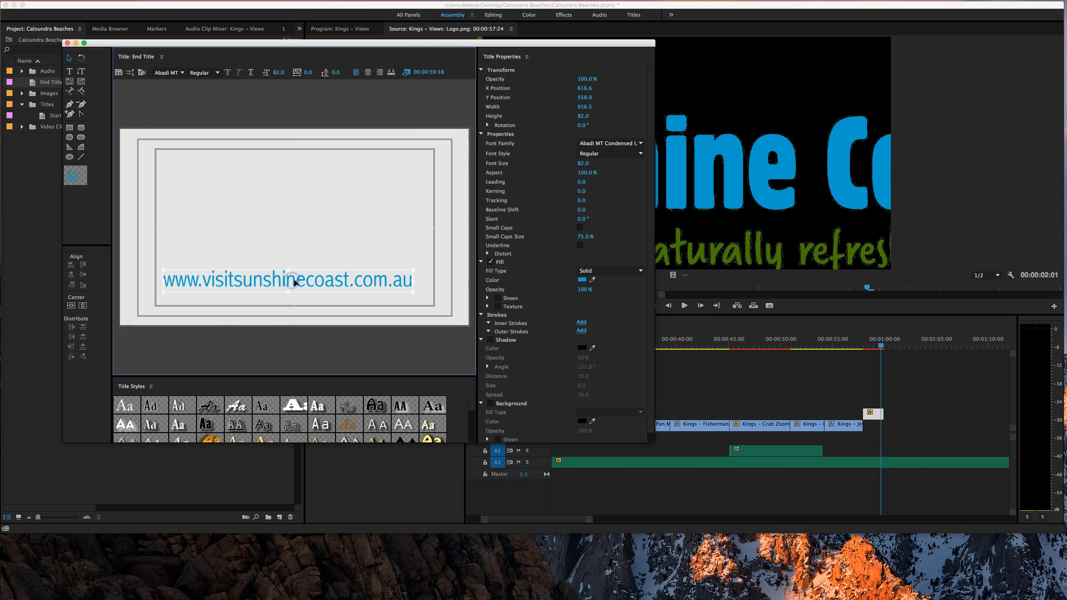
{"action": "left_click_drag", "start_coordinate": [294, 282], "coordinate": [299, 288]}
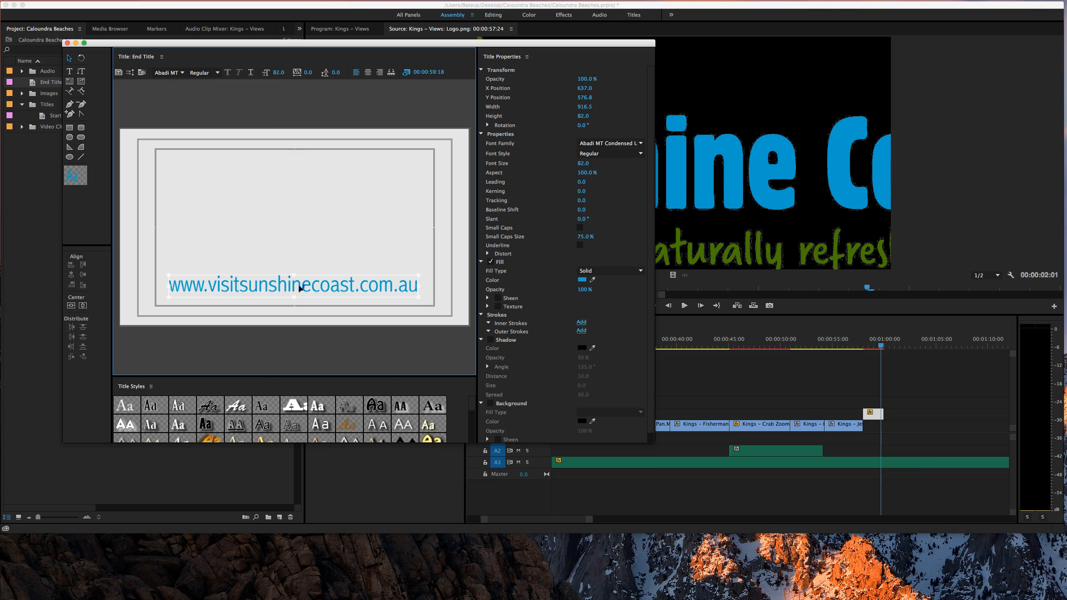
Deselect the web address text, close the End Title, and move it into the Titles bin
{"action": "left_click", "coordinate": [367, 370]}
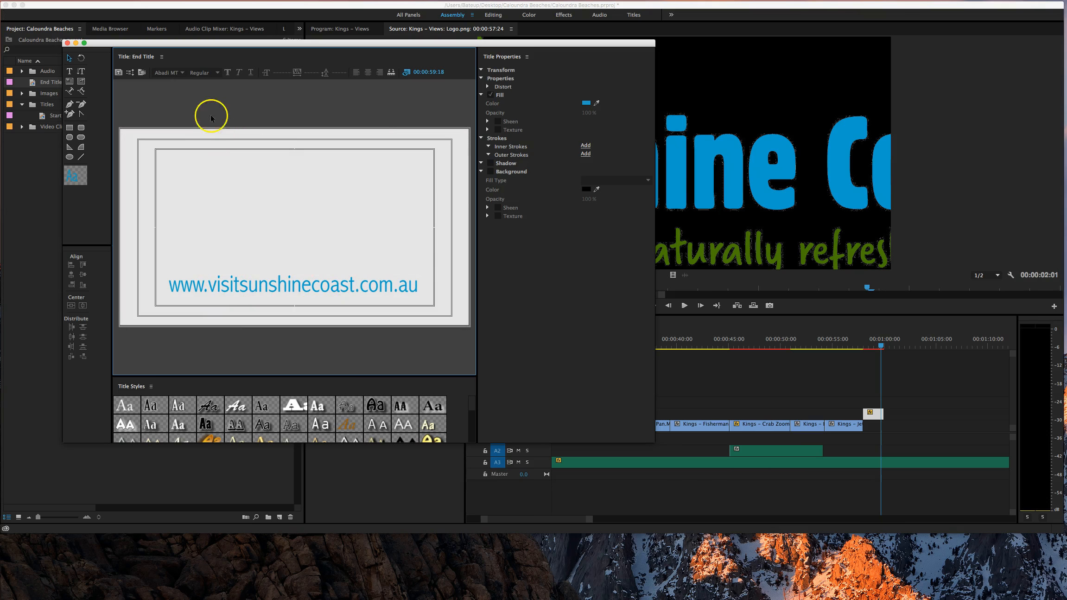
{"action": "left_click", "coordinate": [68, 44]}
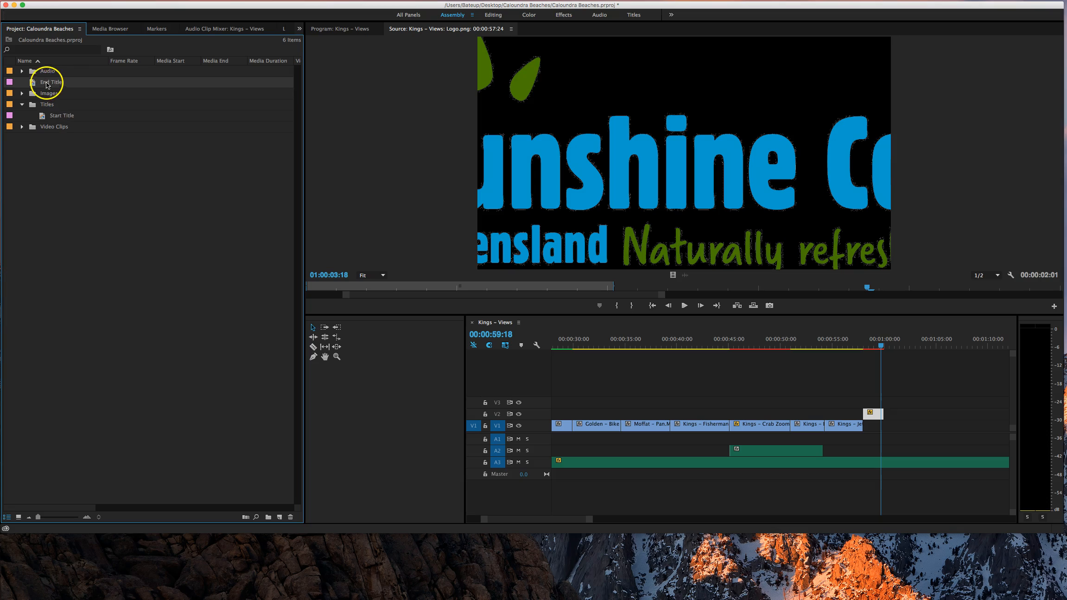
{"action": "left_click_drag", "start_coordinate": [45, 102], "coordinate": [46, 102]}
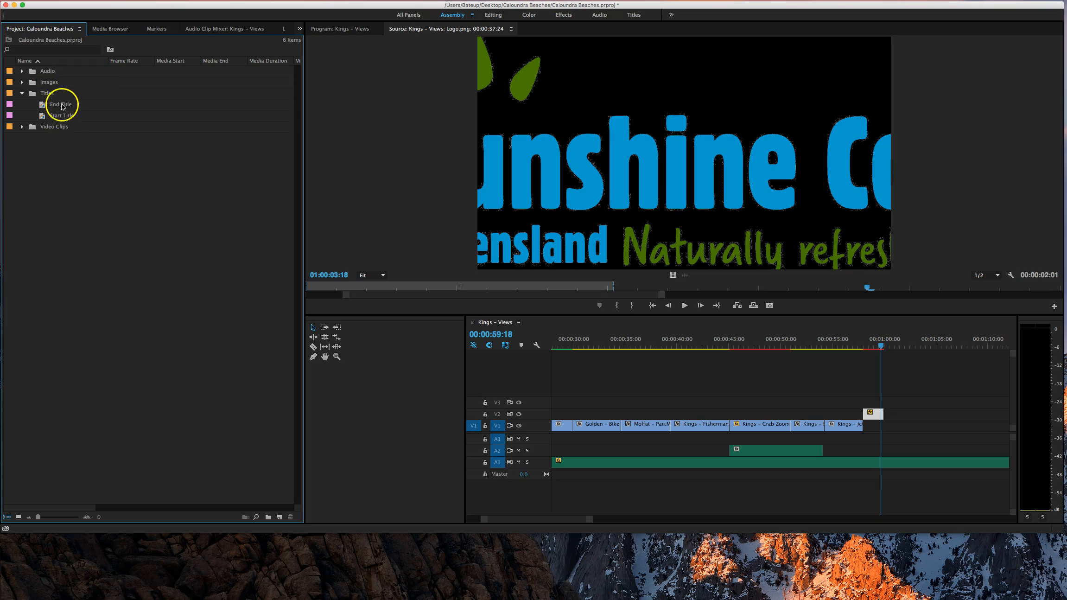
Place End Title on V1 directly beneath the logo clip at the sequence's end and preview the combined end screen
{"action": "left_click", "coordinate": [53, 108]}
{"action": "left_click_drag", "start_coordinate": [44, 110], "coordinate": [869, 425]}
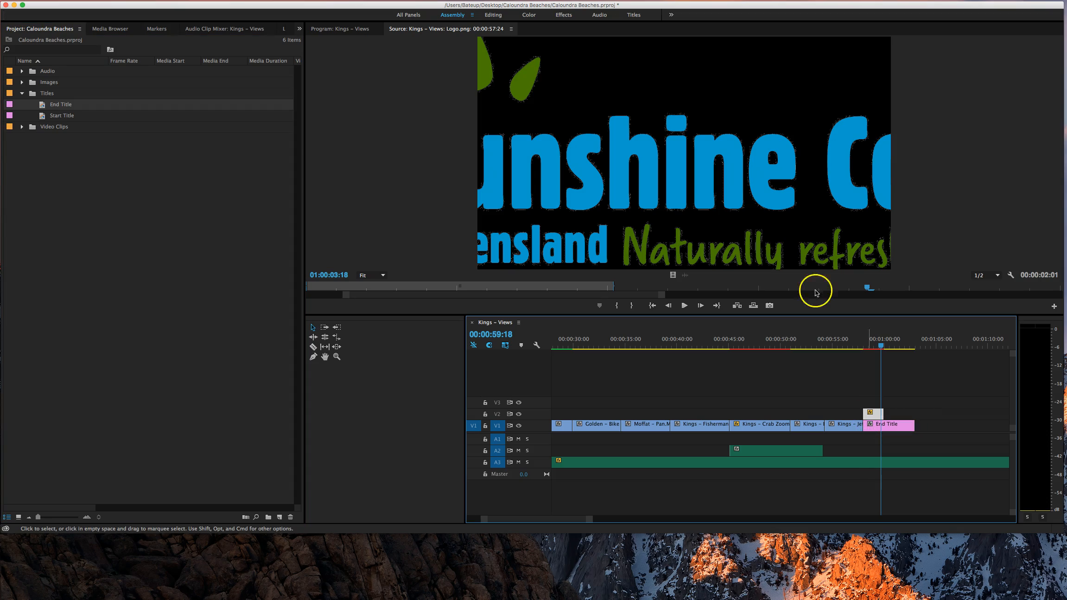
{"action": "left_click_drag", "start_coordinate": [880, 345], "coordinate": [864, 347]}
{"action": "key", "text": "space"}
{"action": "key", "text": "space"}
{"action": "left_click", "coordinate": [801, 155]}
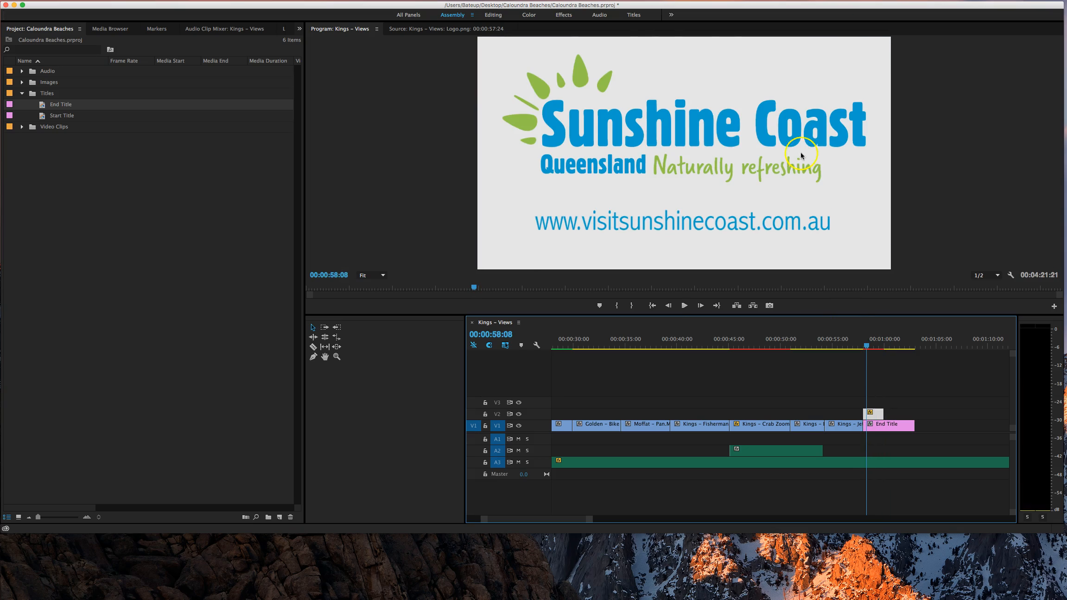
{"action": "left_click", "coordinate": [877, 416]}
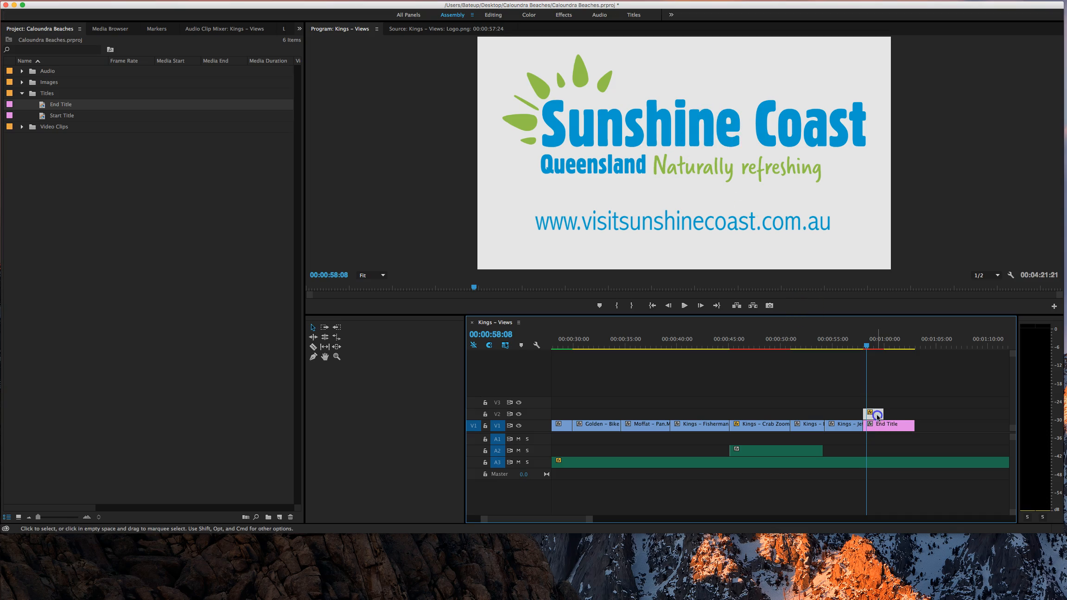
{"action": "left_click", "coordinate": [879, 427]}
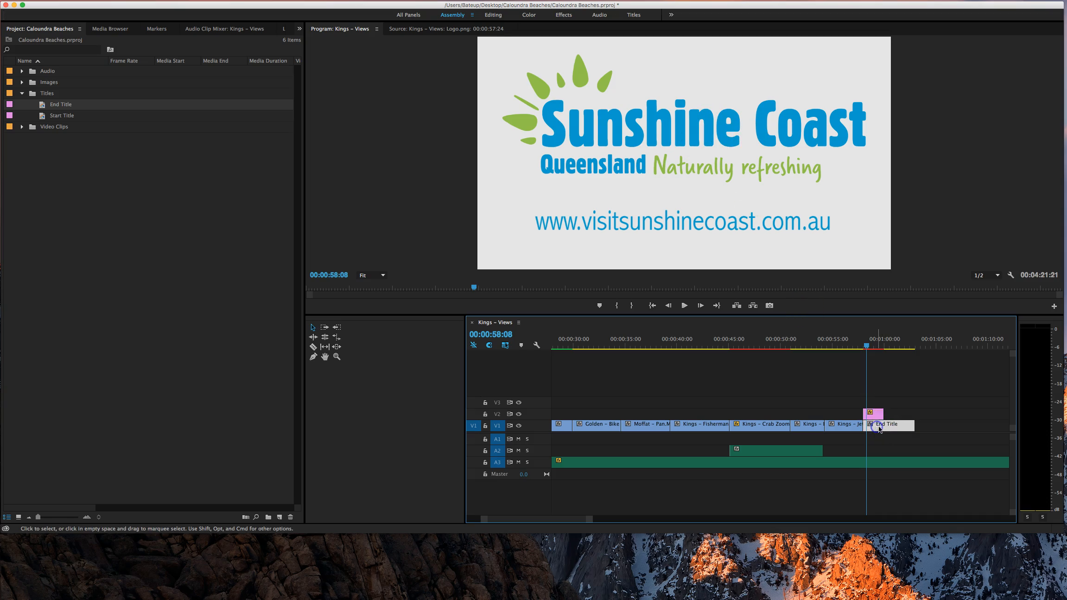
{"action": "left_click", "coordinate": [885, 170]}
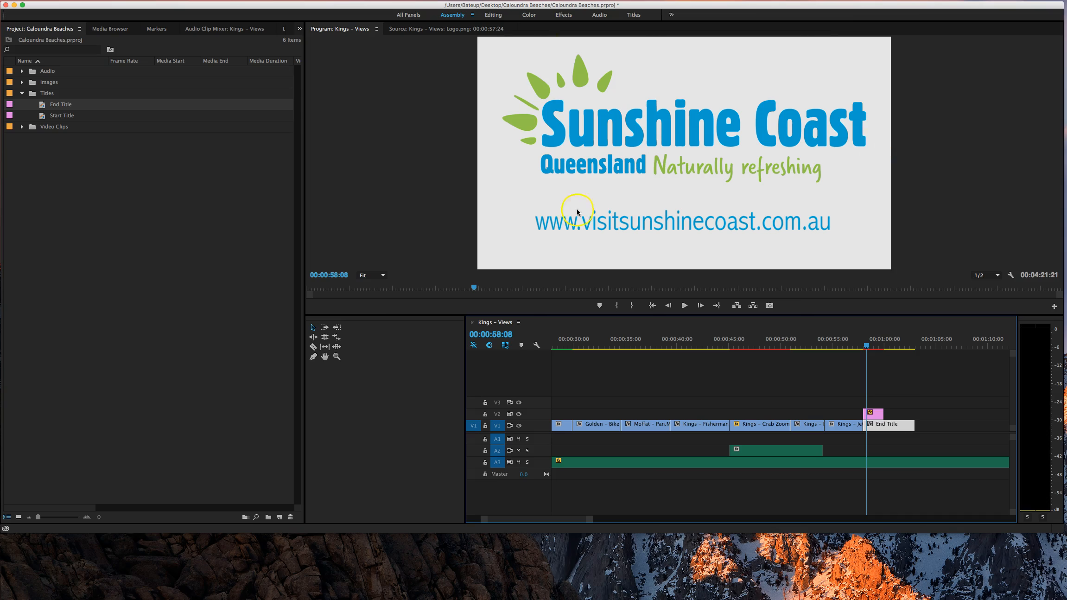
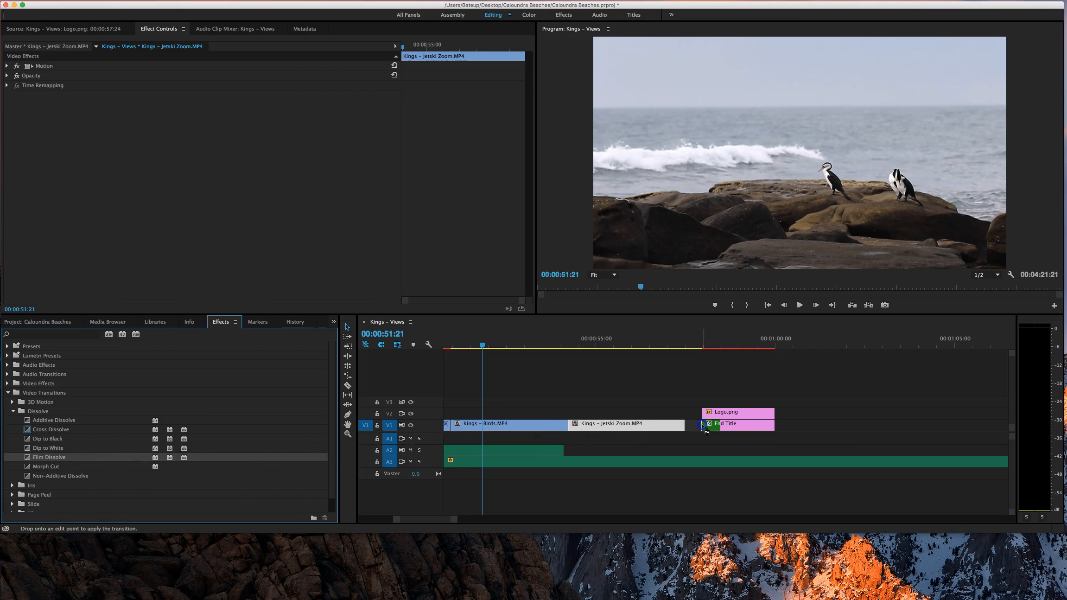
Apply a Film Dissolve at the cut between Kings – Jetski Zoom.MP4 and End Title on V1, and play through it
{"action": "left_click_drag", "start_coordinate": [703, 426], "coordinate": [703, 427]}
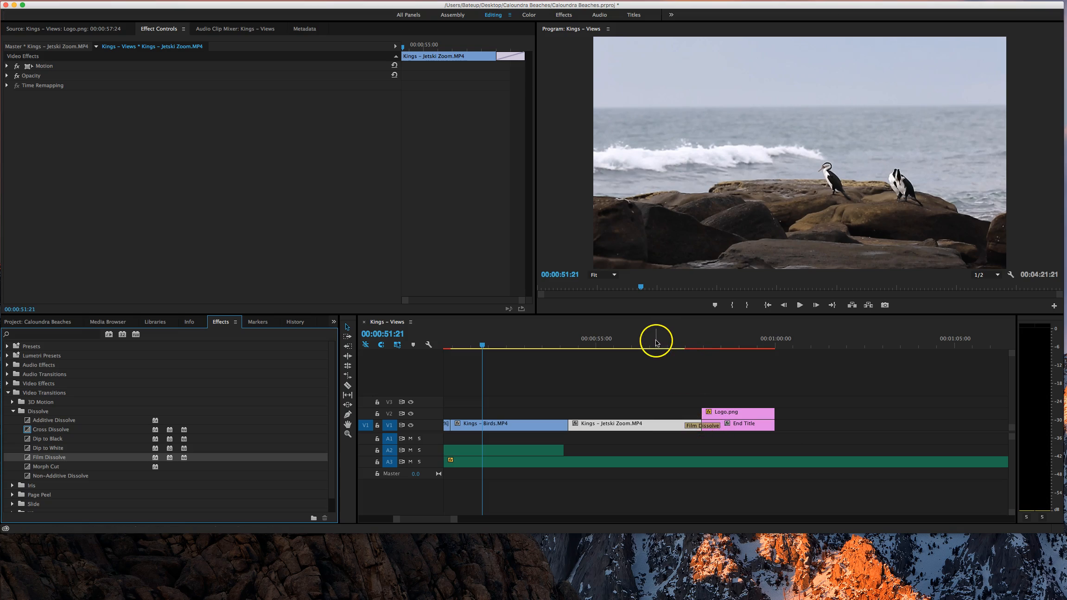
{"action": "left_click", "coordinate": [655, 342]}
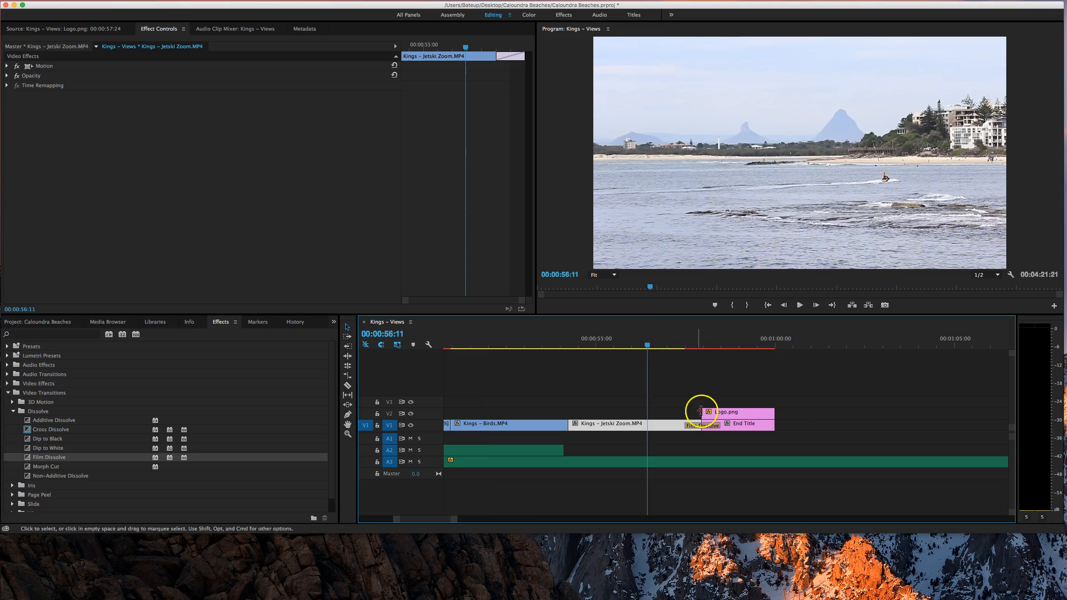
{"action": "key", "text": "space"}
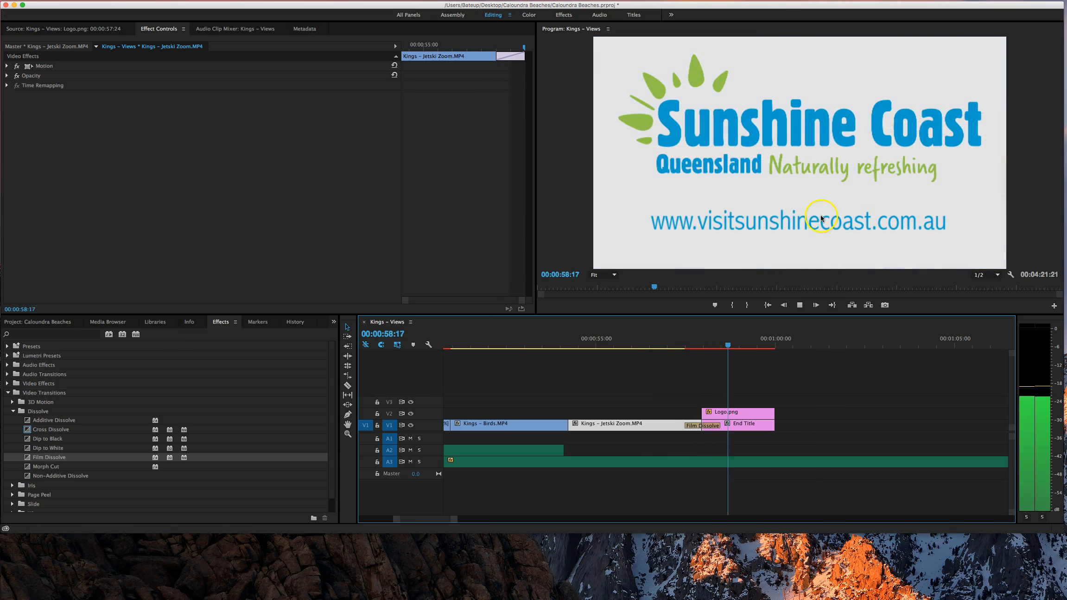
{"action": "key", "text": "space"}
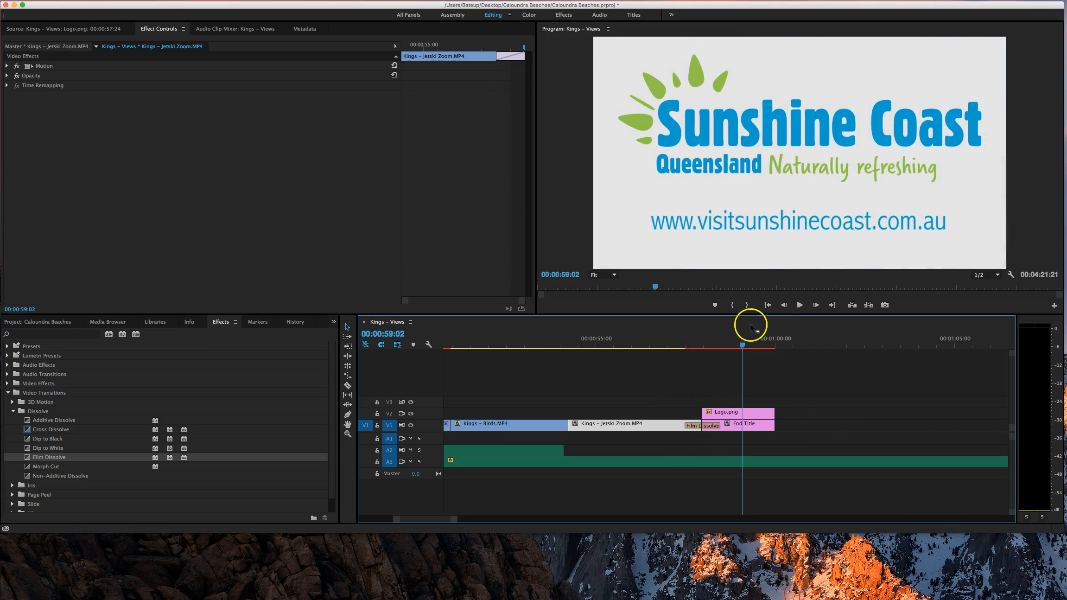
{"action": "left_click", "coordinate": [651, 342]}
{"action": "key", "text": "space"}
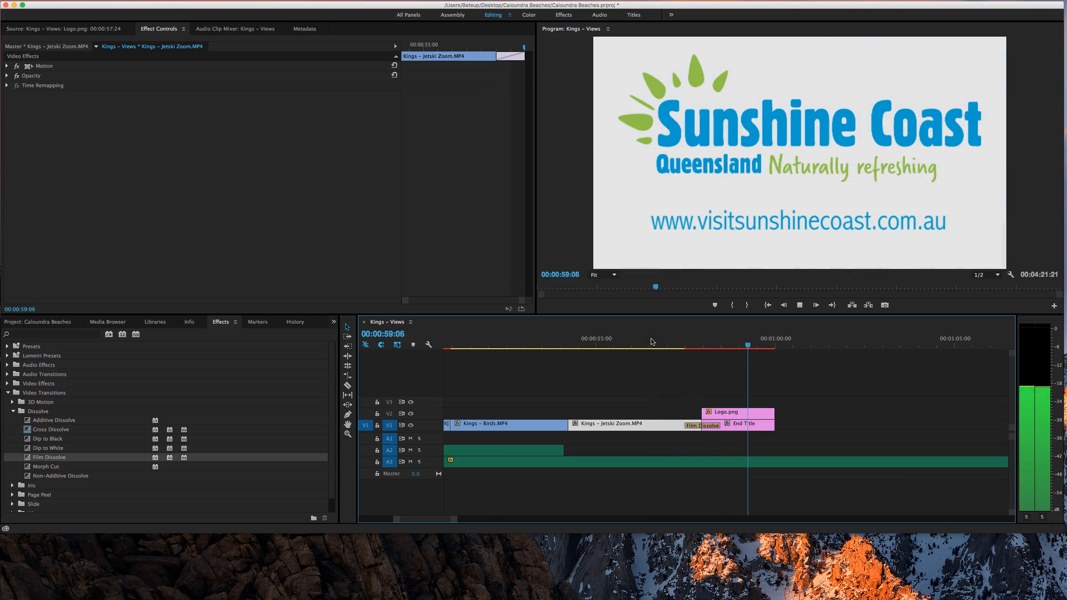
{"action": "key", "text": "space"}
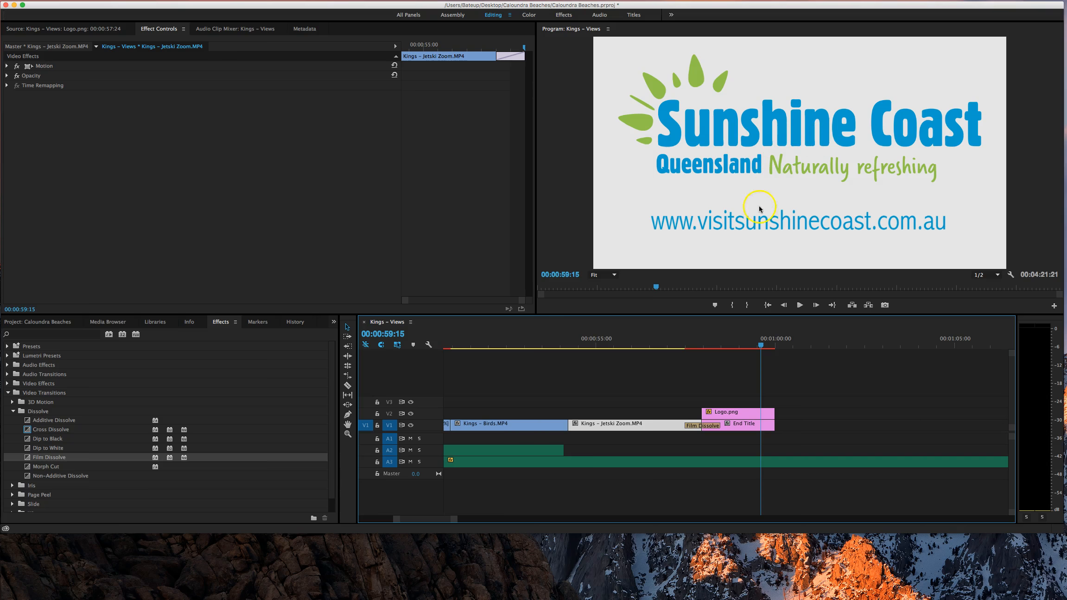
Copy the Kings – Jetski Zoom.MP4 clip and paste it on V1 past End Title, at 00:01:01:18
{"action": "left_click", "coordinate": [737, 414]}
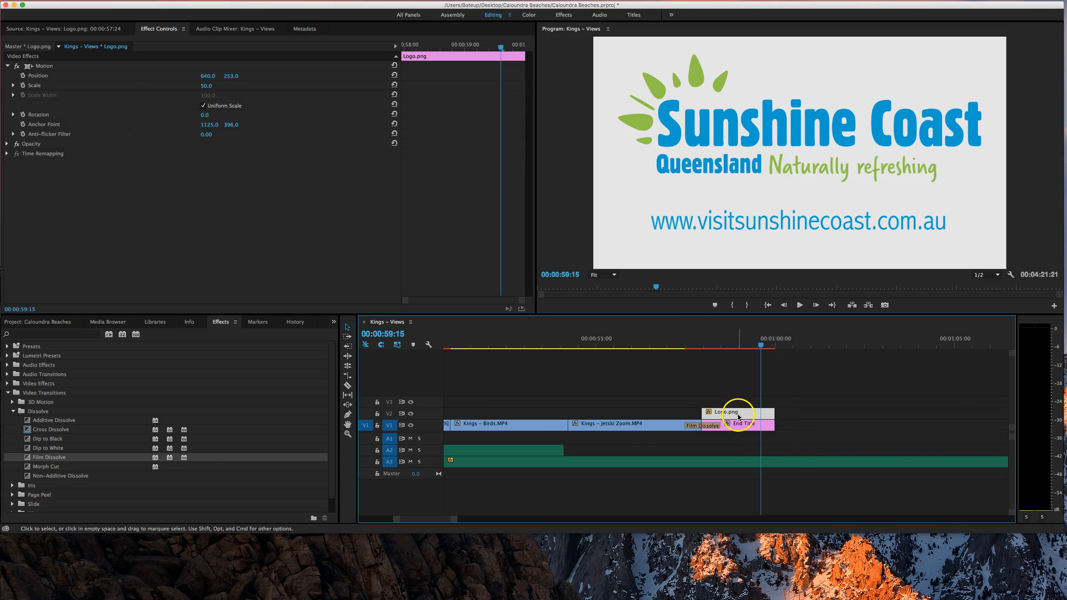
{"action": "left_click", "coordinate": [649, 428]}
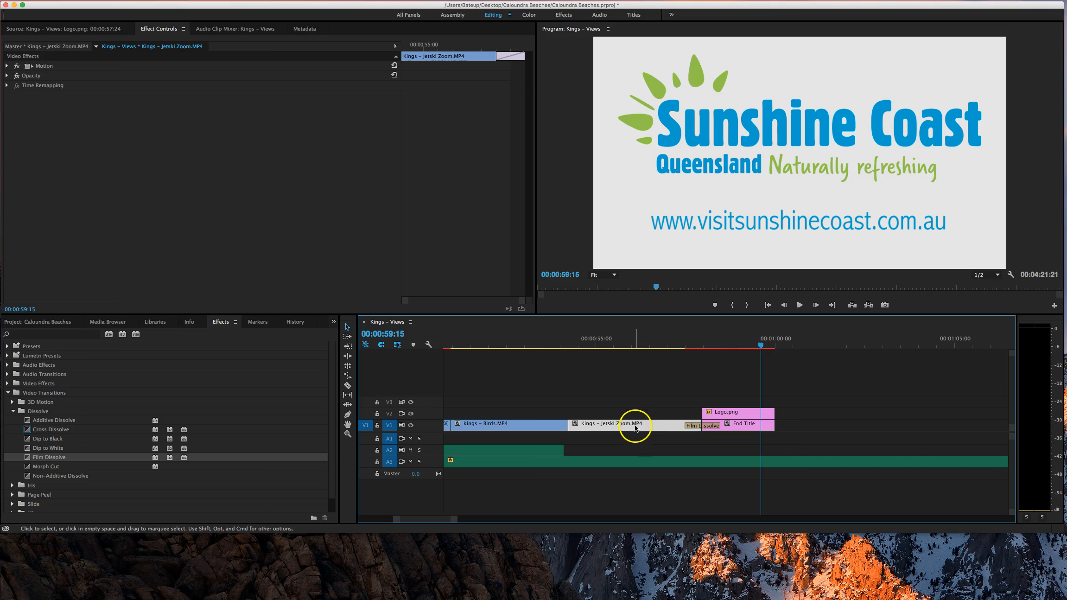
{"action": "right_click", "coordinate": [635, 426]}
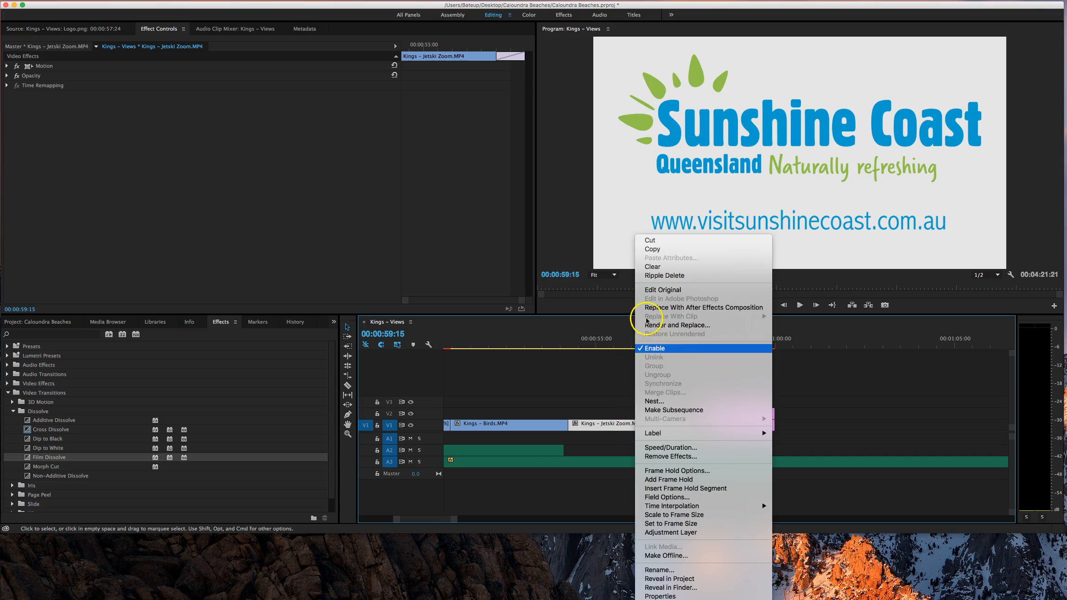
{"action": "left_click", "coordinate": [651, 250]}
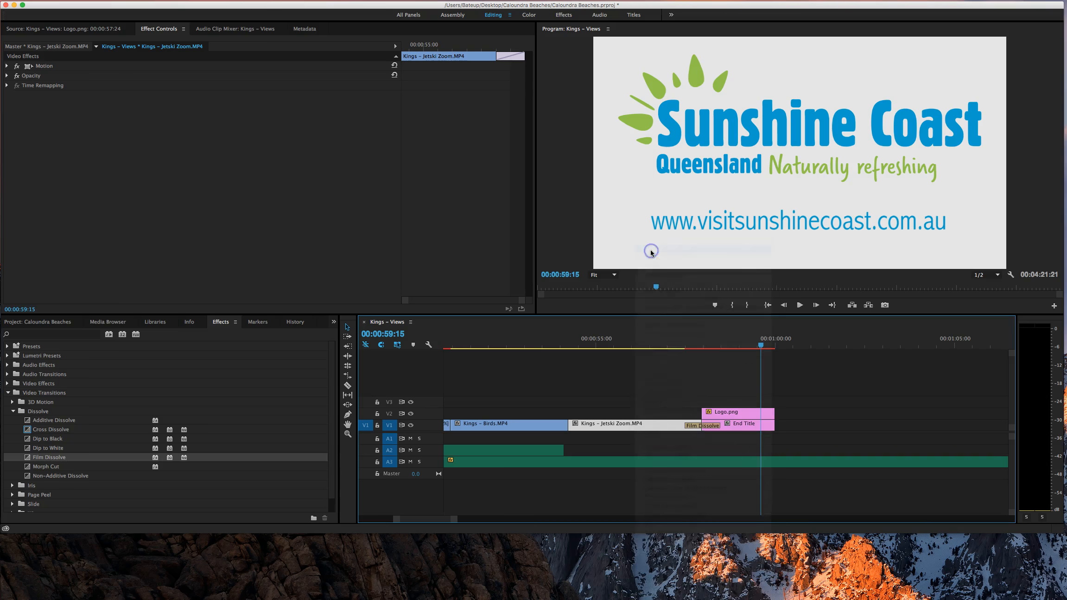
{"action": "left_click", "coordinate": [853, 424]}
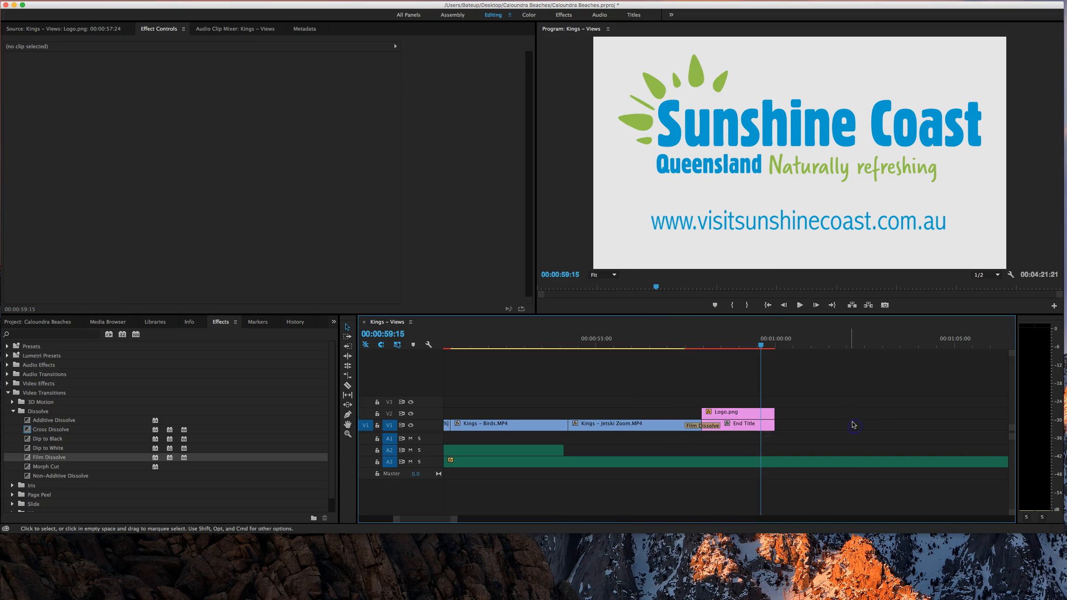
{"action": "left_click", "coordinate": [837, 344]}
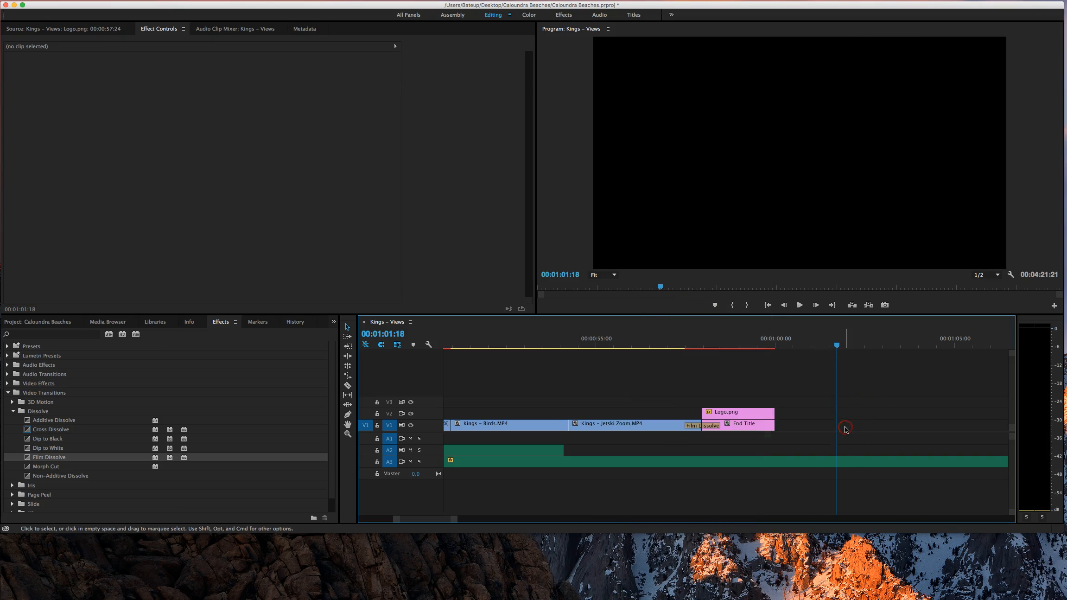
{"action": "key", "text": "super+v"}
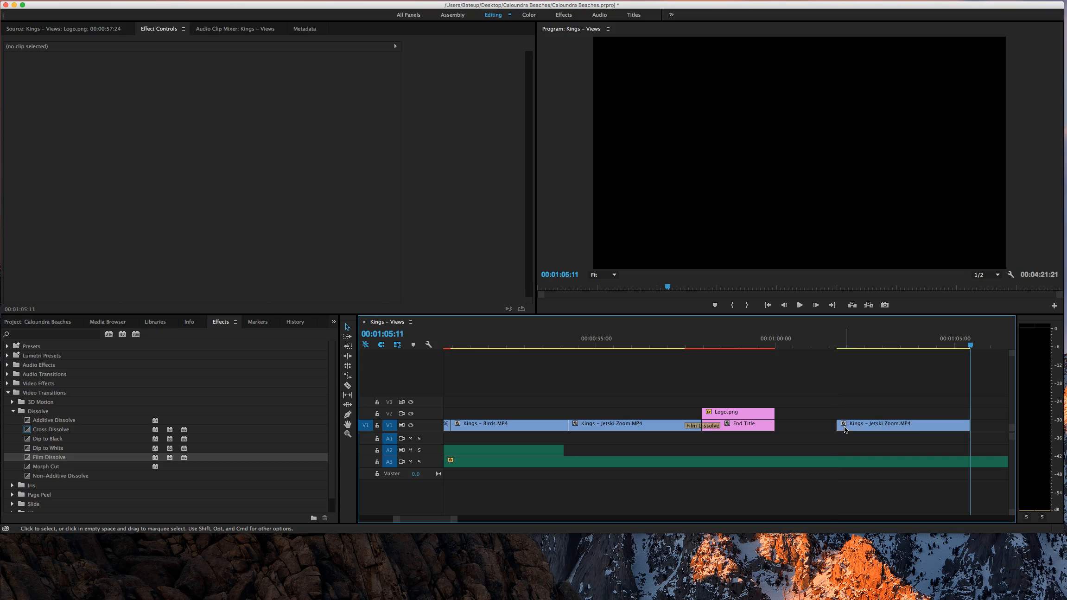
Move the pasted Jetski Zoom clip to V2, directly above the original and up against Logo.png
{"action": "left_click_drag", "start_coordinate": [899, 426], "coordinate": [629, 415]}
{"action": "left_click", "coordinate": [595, 416]}
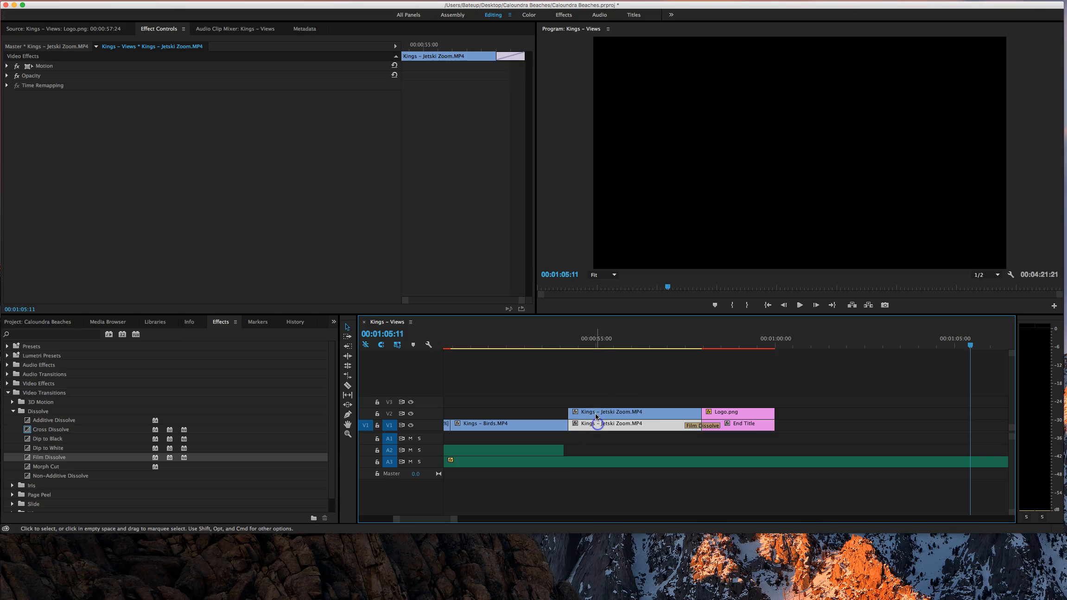
{"action": "left_click", "coordinate": [609, 424]}
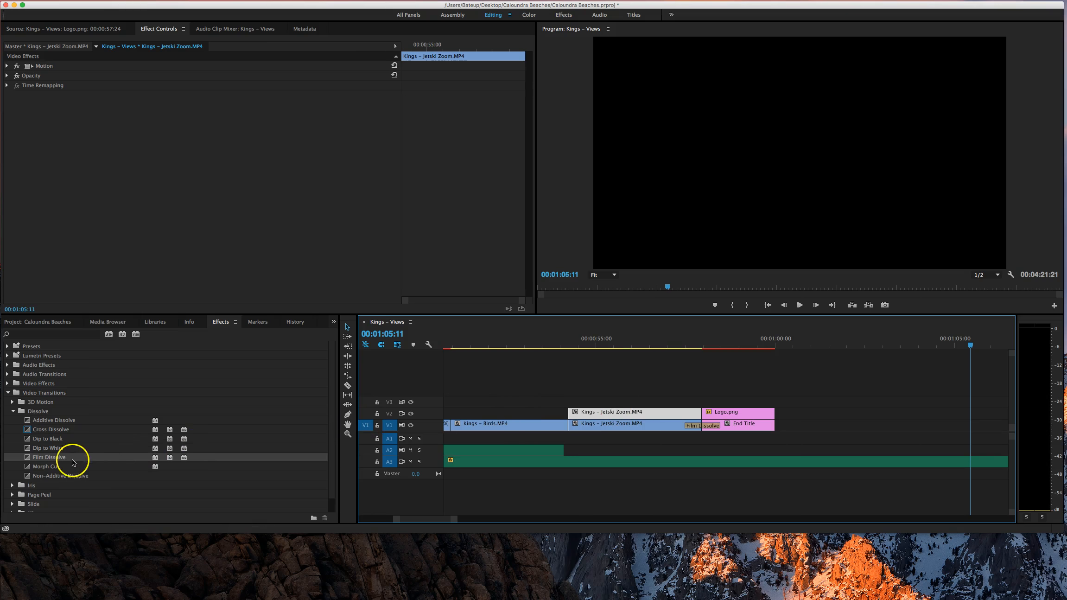
Apply a Film Dissolve at the cut between the duplicate Jetski Zoom clip and Logo.png on V2, and play through it
{"action": "left_click_drag", "start_coordinate": [48, 460], "coordinate": [640, 404]}
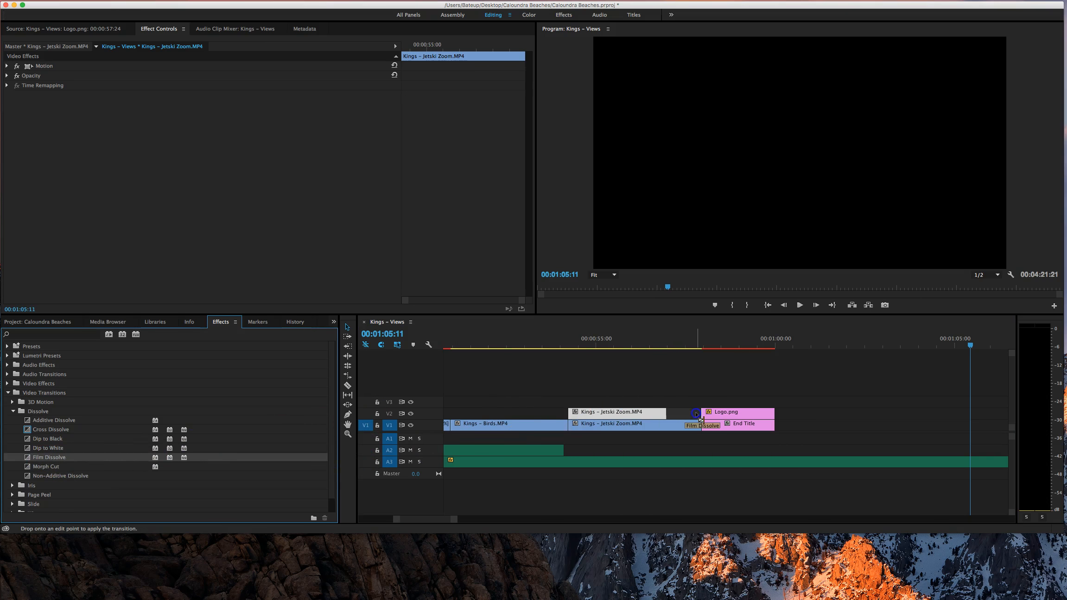
{"action": "left_click_drag", "start_coordinate": [702, 414], "coordinate": [700, 415]}
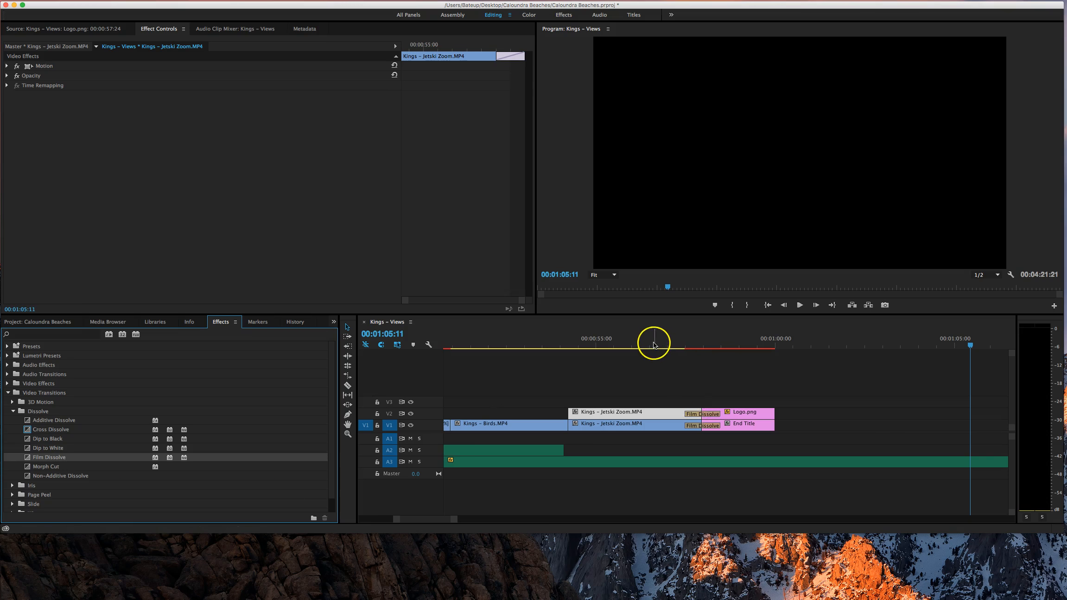
{"action": "left_click", "coordinate": [654, 344]}
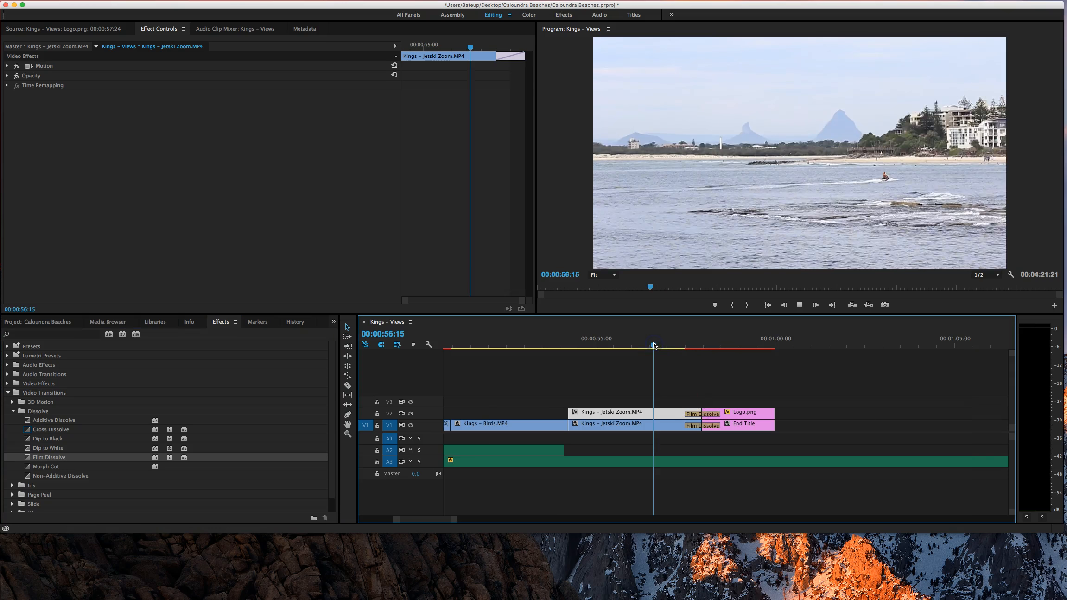
{"action": "key", "text": "space"}
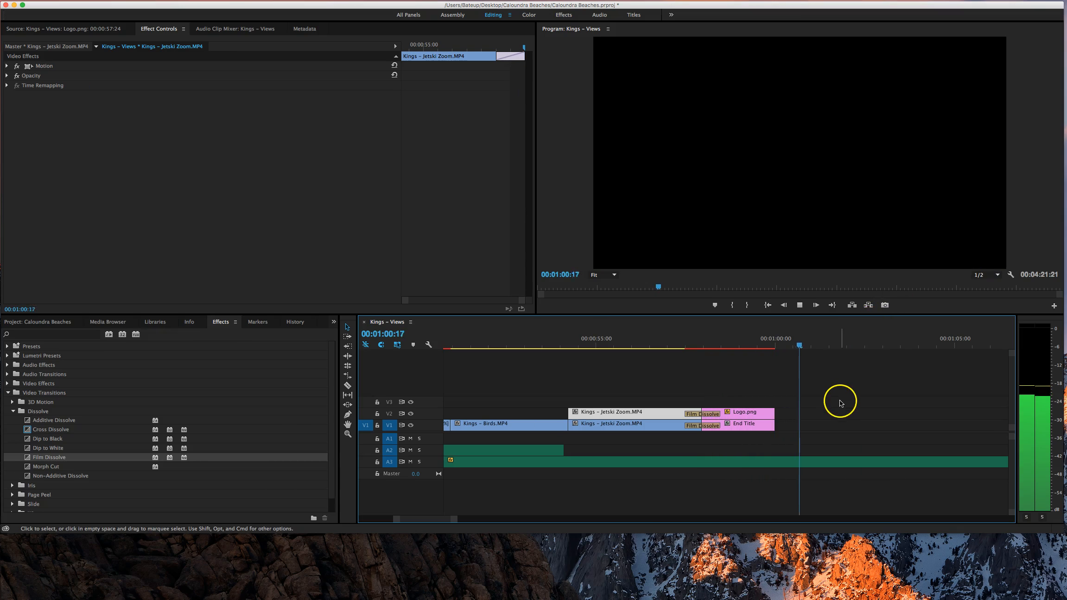
{"action": "key", "text": "space"}
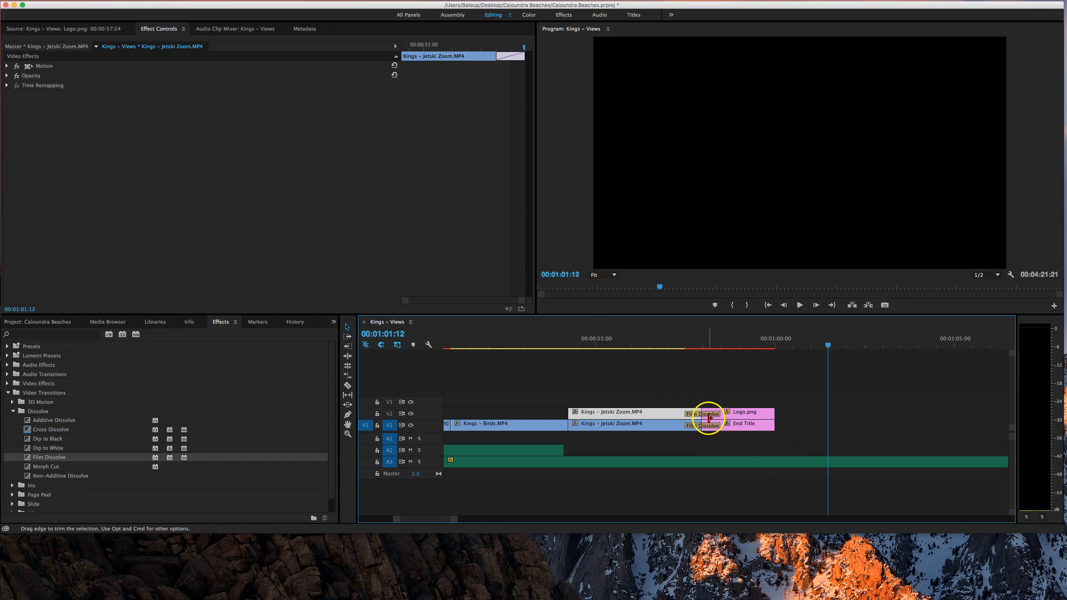
Shorten the Film Dissolves on V1 and V2 to a duration of 00:00:00:15 each and play back the ending
{"action": "left_click", "coordinate": [705, 415]}
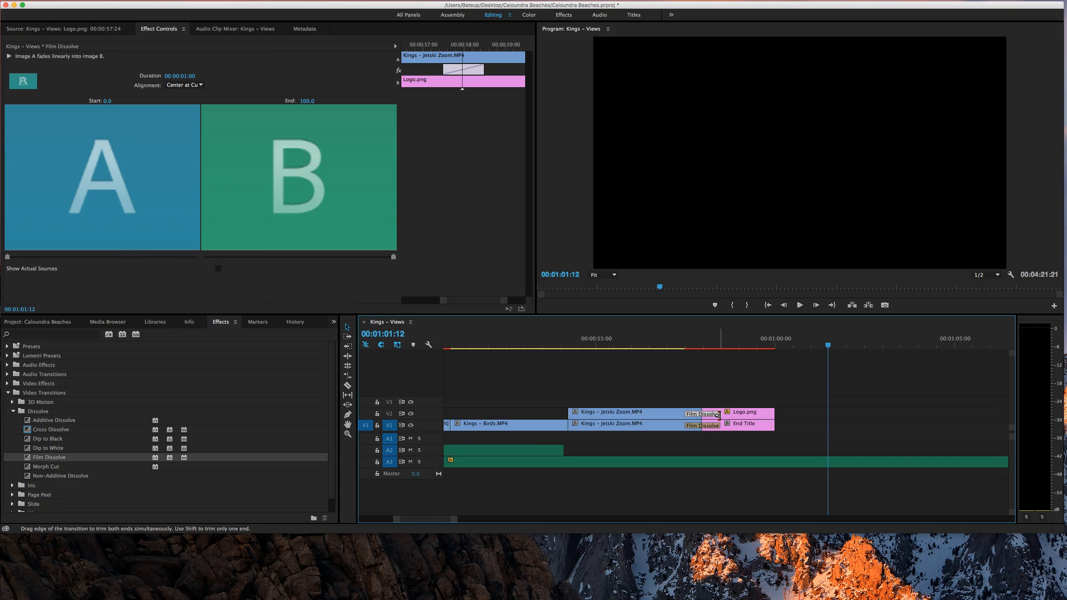
{"action": "left_click_drag", "start_coordinate": [718, 414], "coordinate": [713, 439]}
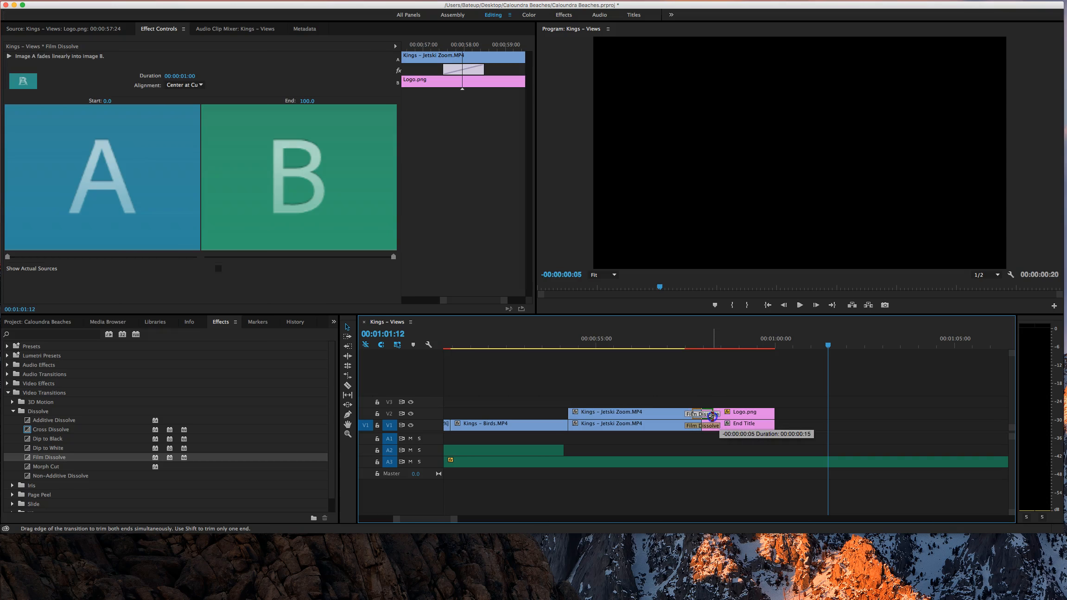
{"action": "left_click", "coordinate": [710, 427]}
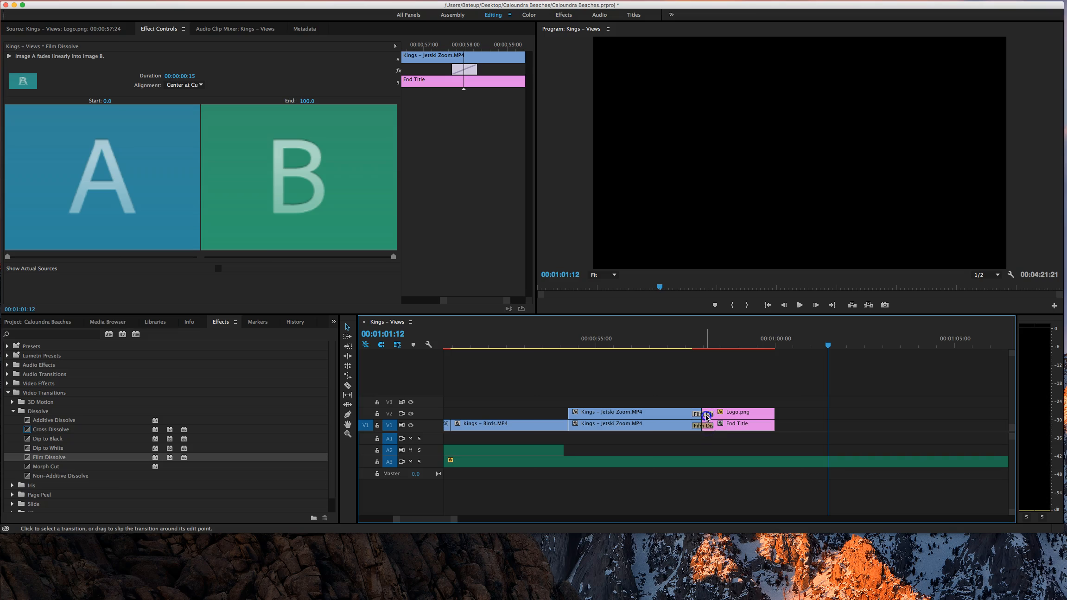
{"action": "left_click", "coordinate": [707, 413]}
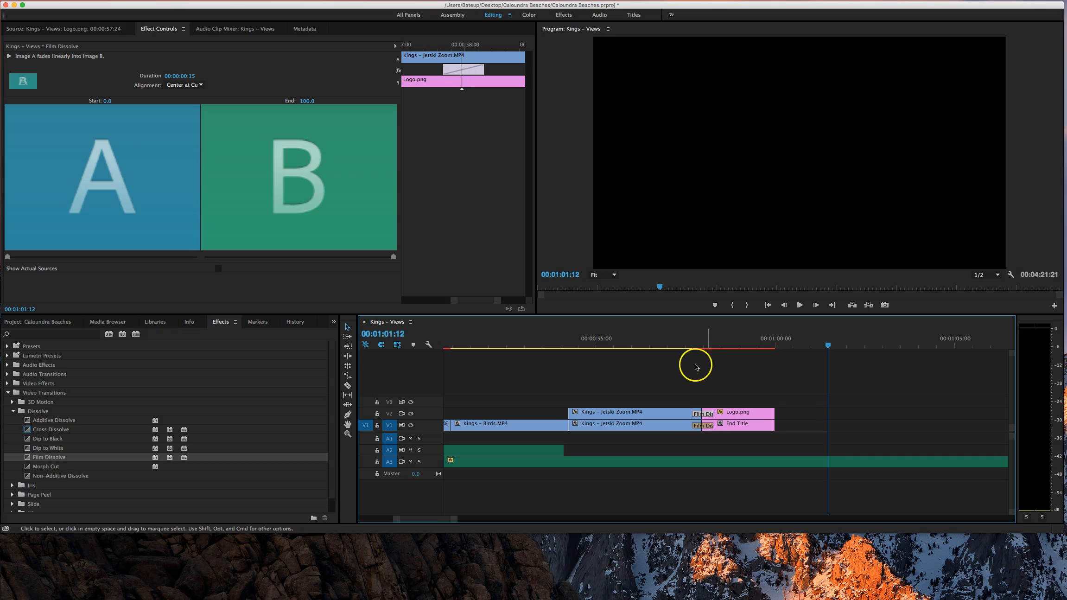
{"action": "left_click", "coordinate": [673, 343]}
{"action": "key", "text": "space"}
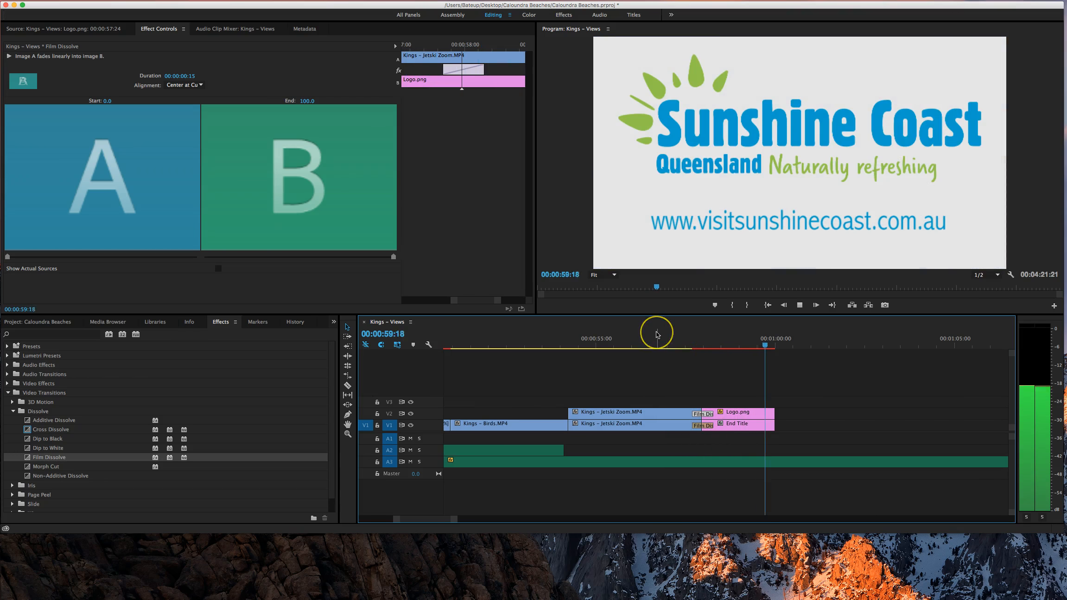
{"action": "key", "text": "space"}
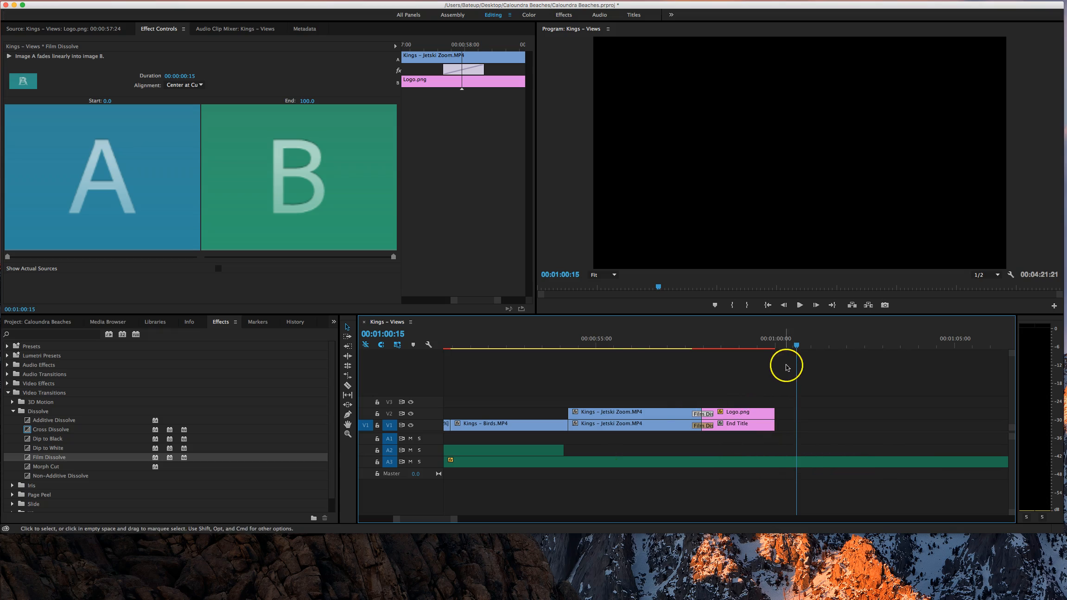
Cut the music on A3 where Logo.png and End Title end, at 00:01:00:00, and delete the remainder
{"action": "left_click", "coordinate": [347, 386]}
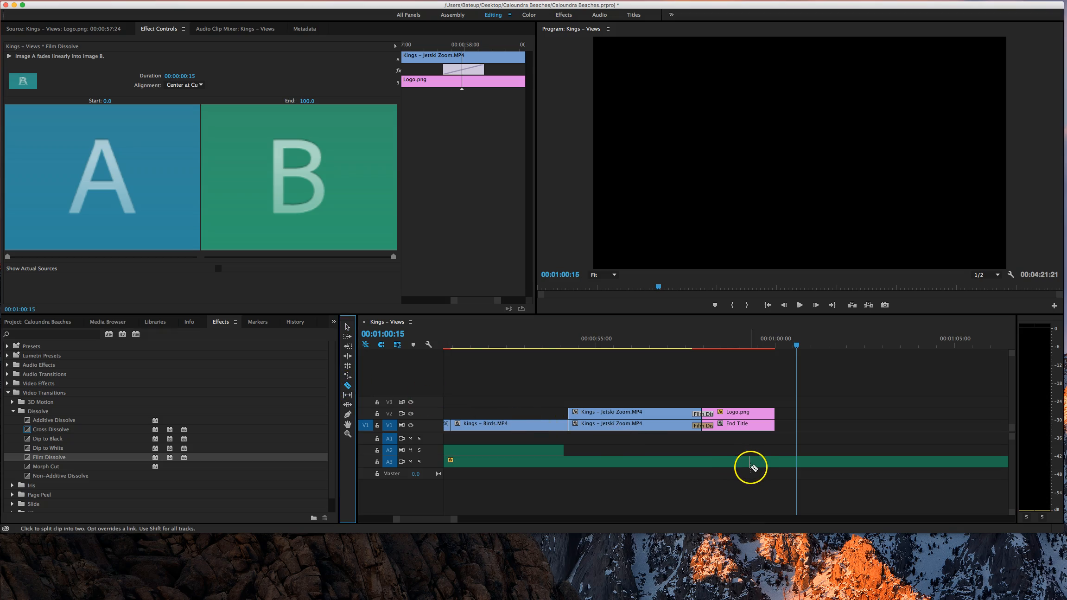
{"action": "left_click", "coordinate": [775, 462]}
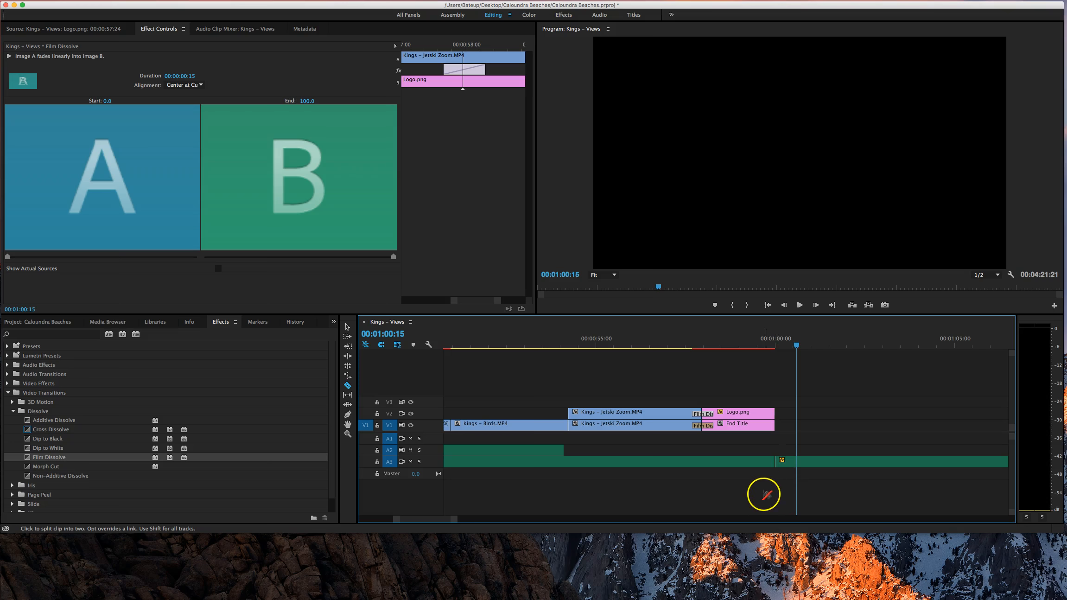
{"action": "left_click", "coordinate": [347, 327]}
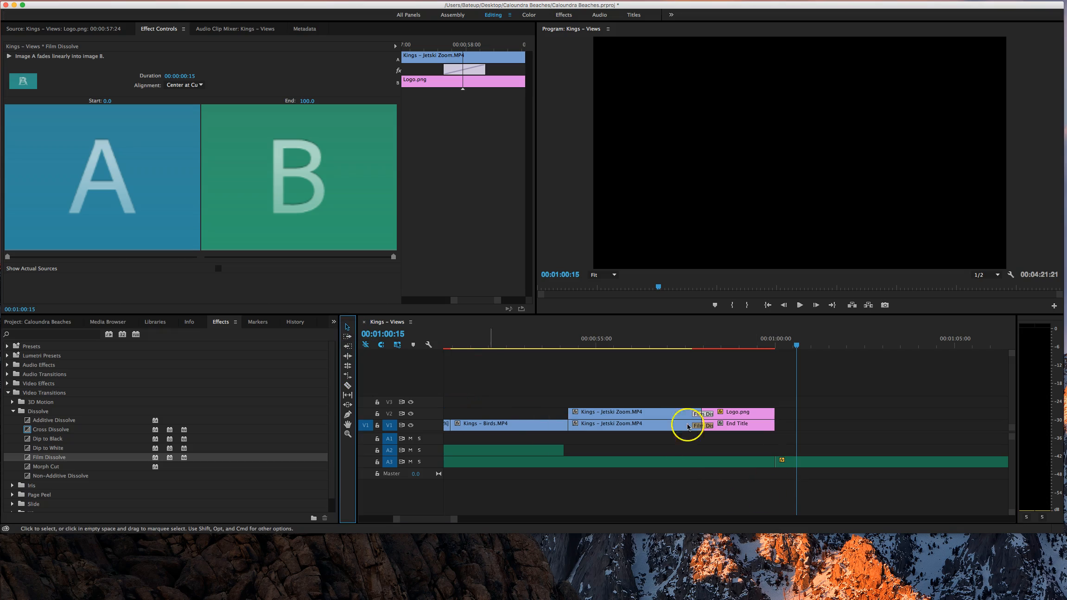
{"action": "left_click", "coordinate": [856, 459]}
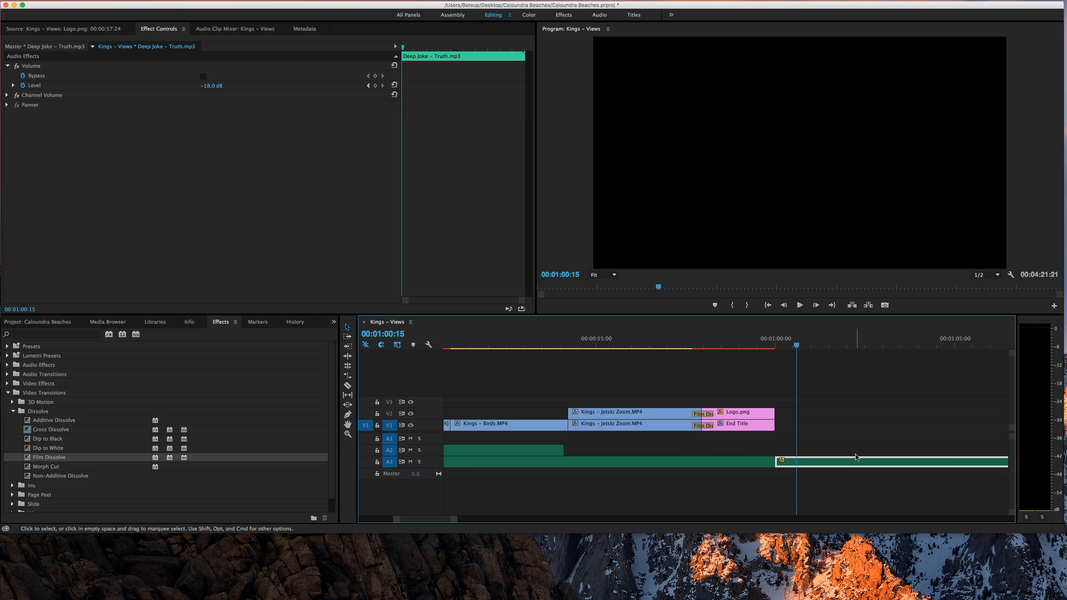
{"action": "key", "text": "Delete"}
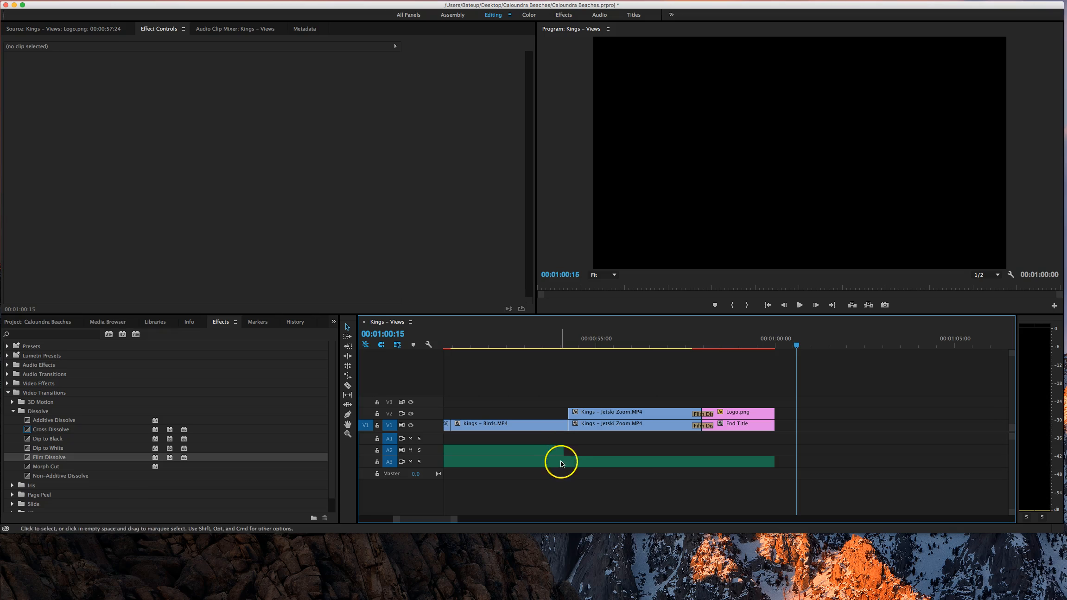
Play through the end of the A2 audio and add a volume Level keyframe to the A3 music at 00:00:53:24
{"action": "left_click_drag", "start_coordinate": [796, 345], "coordinate": [543, 349]}
{"action": "key", "text": "space"}
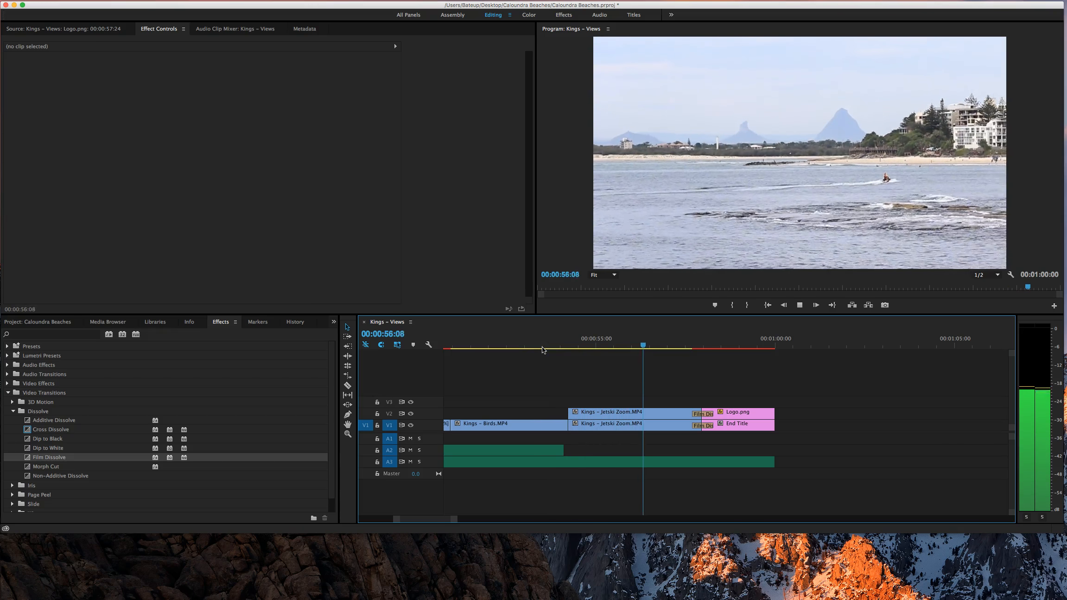
{"action": "left_click", "coordinate": [560, 454]}
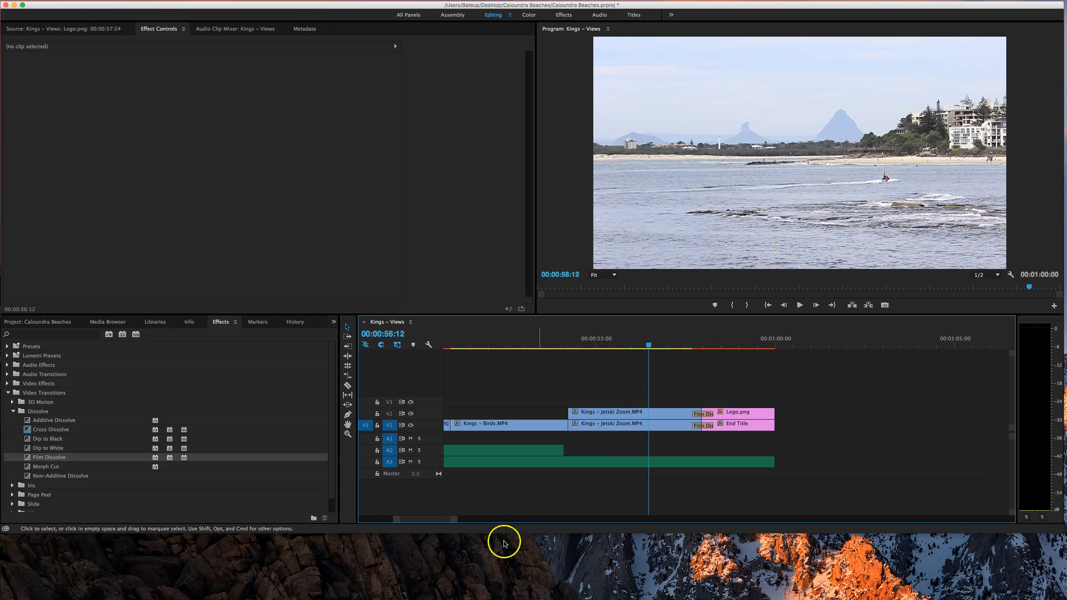
{"action": "left_click_drag", "start_coordinate": [445, 520], "coordinate": [441, 520]}
{"action": "left_click_drag", "start_coordinate": [862, 351], "coordinate": [726, 347]}
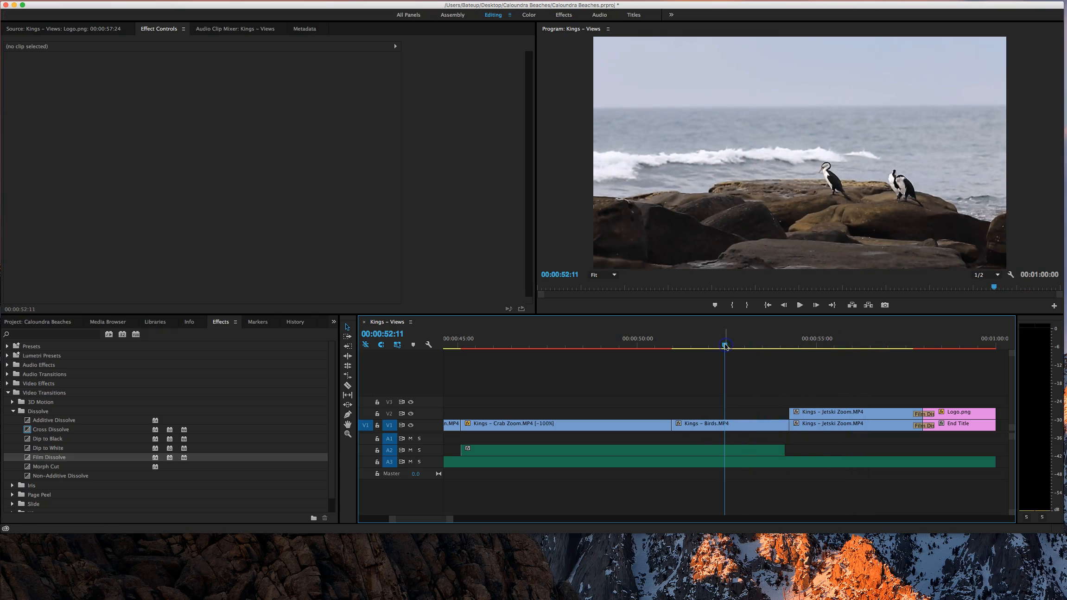
{"action": "key", "text": "space"}
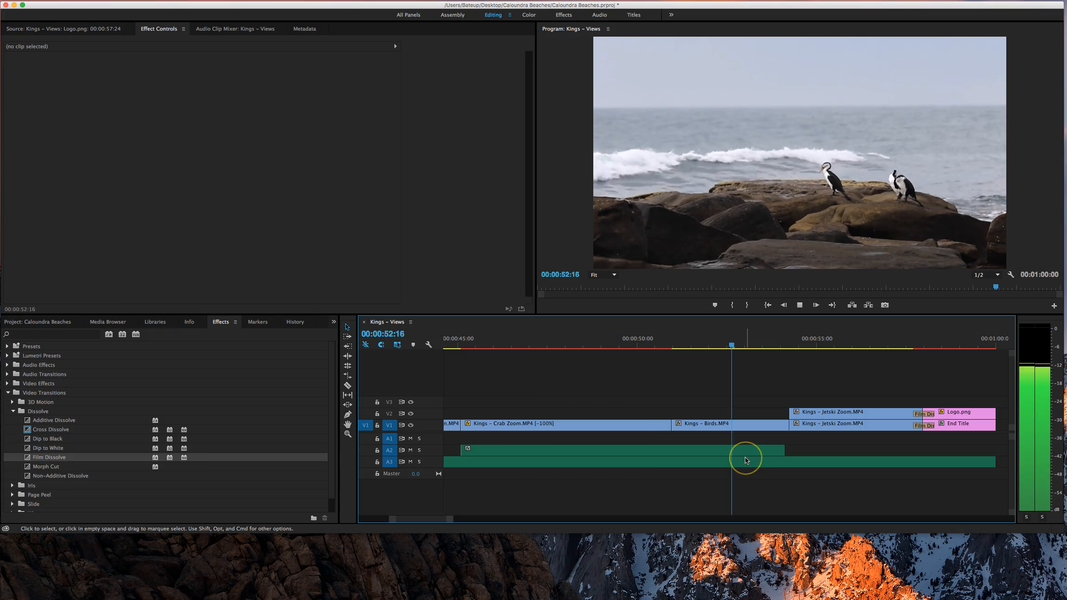
{"action": "left_click", "coordinate": [776, 463]}
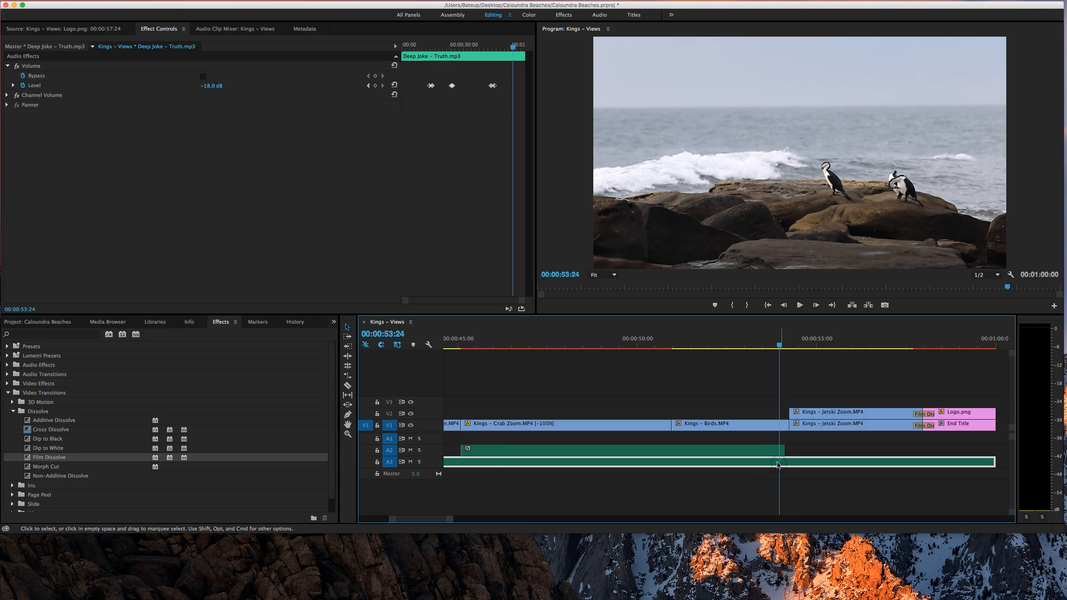
{"action": "left_click", "coordinate": [376, 87]}
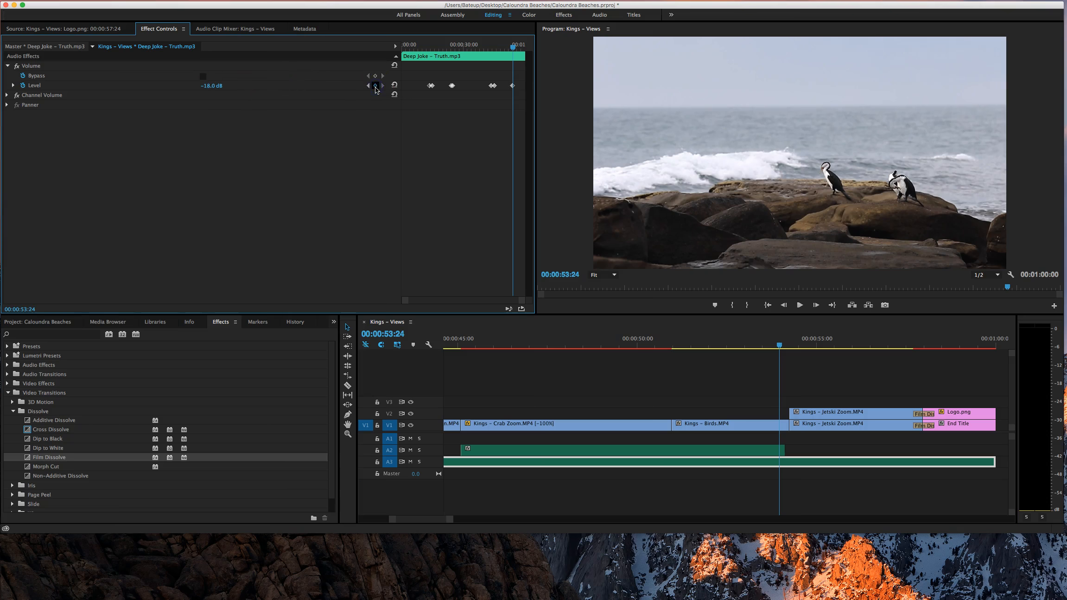
Raise the A3 music to 0.0 dB with a Level keyframe at 00:00:54:06 and play back the ending
{"action": "left_click_drag", "start_coordinate": [781, 346], "coordinate": [790, 345]}
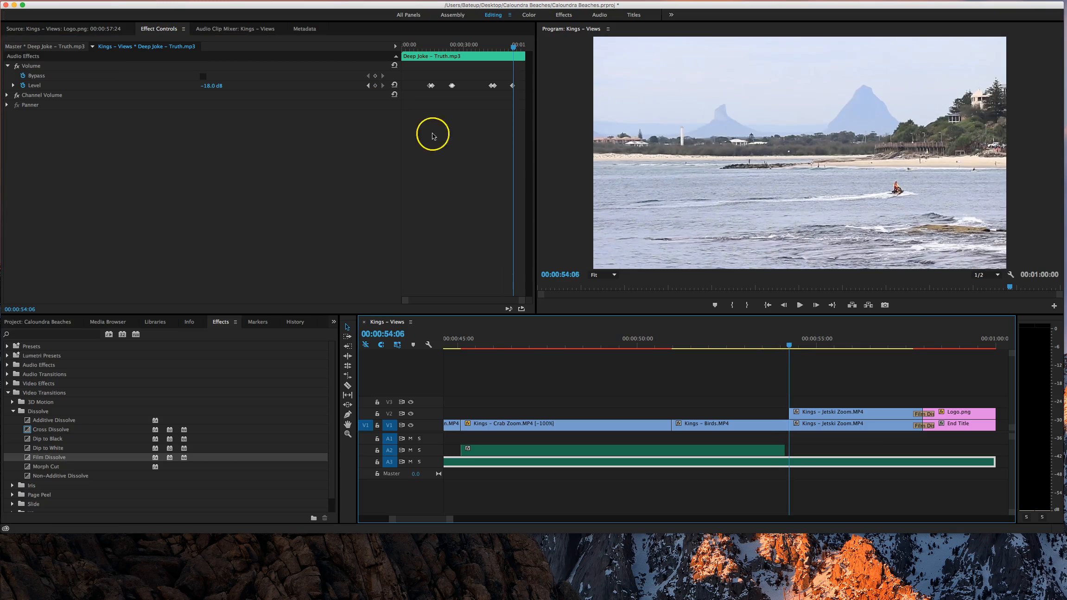
{"action": "left_click", "coordinate": [375, 87]}
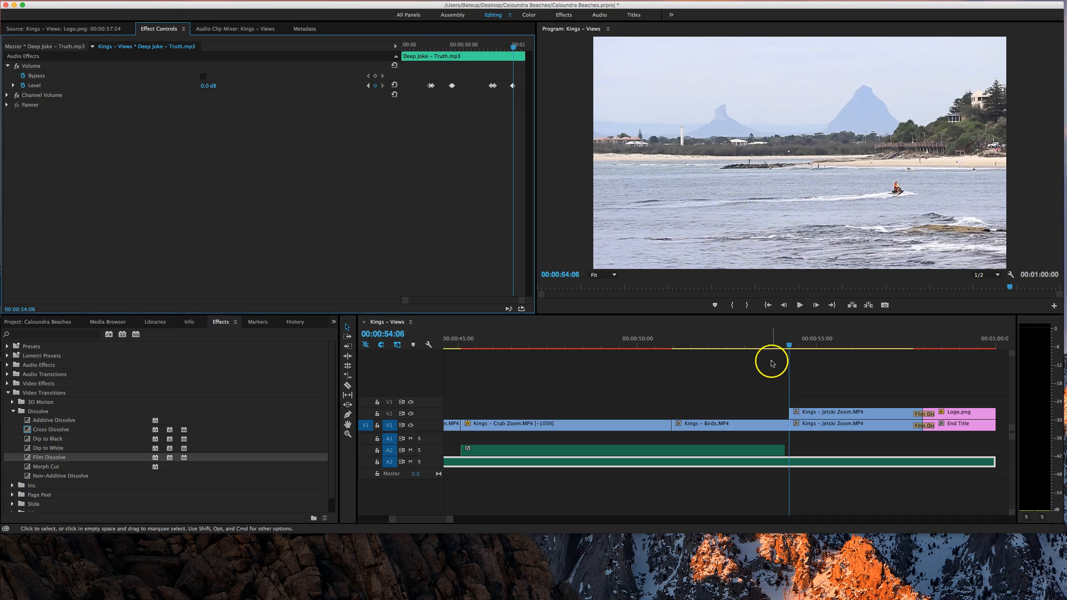
{"action": "left_click", "coordinate": [725, 344]}
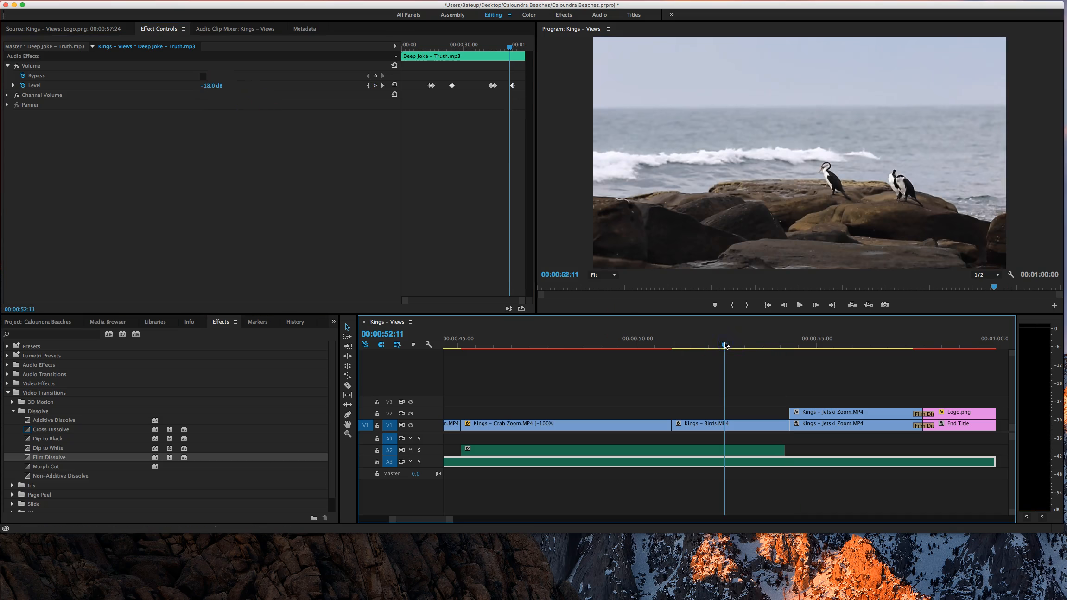
{"action": "key", "text": "XF86AudioRaiseVolume"}
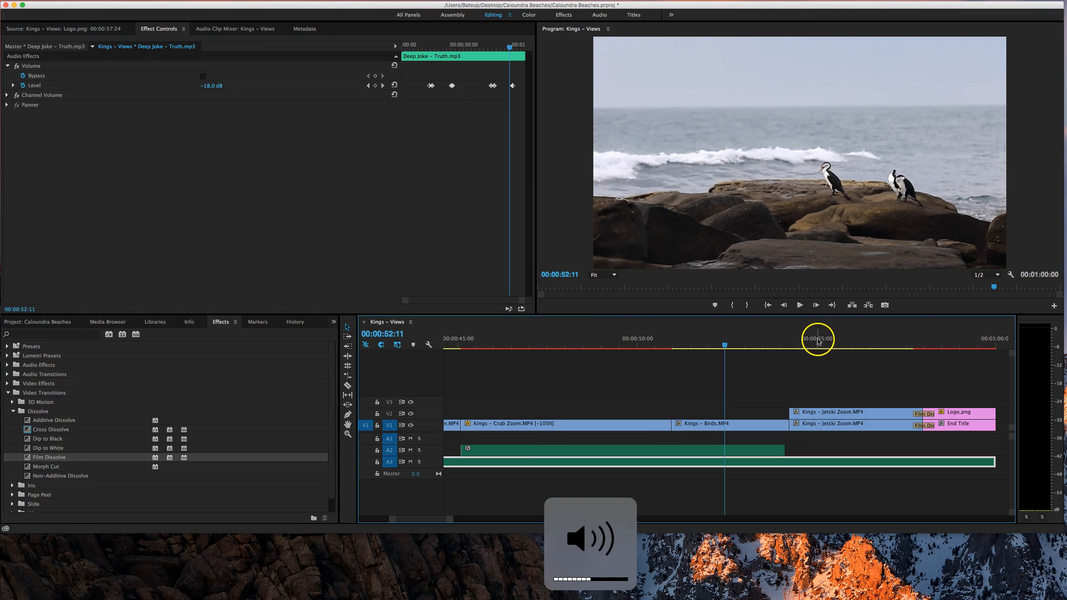
{"action": "left_click", "coordinate": [800, 304]}
{"action": "key", "text": "XF86AudioRaiseVolume"}
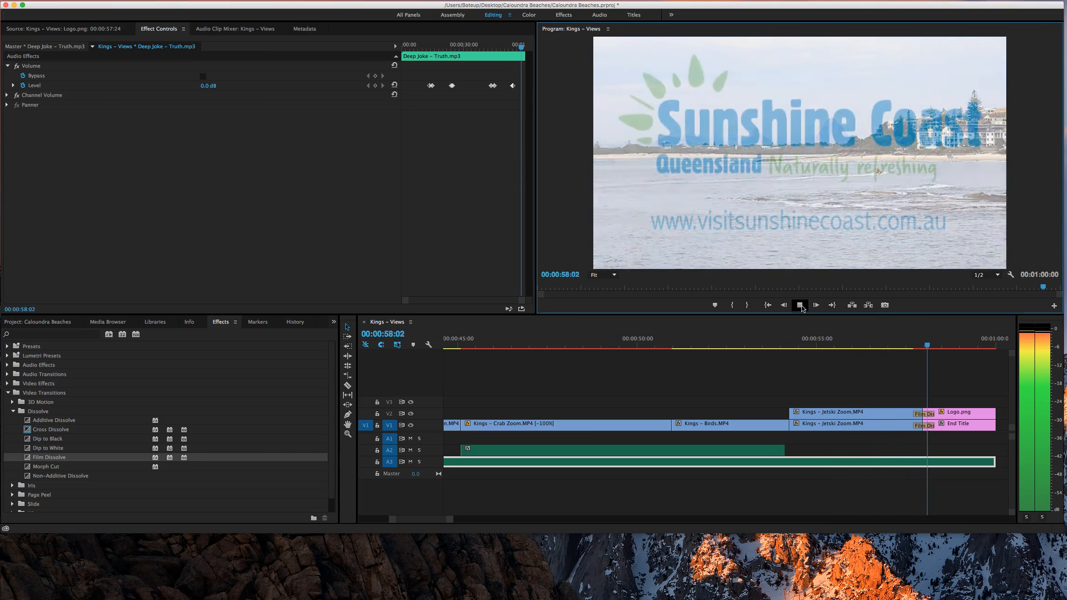
{"action": "left_click", "coordinate": [799, 305]}
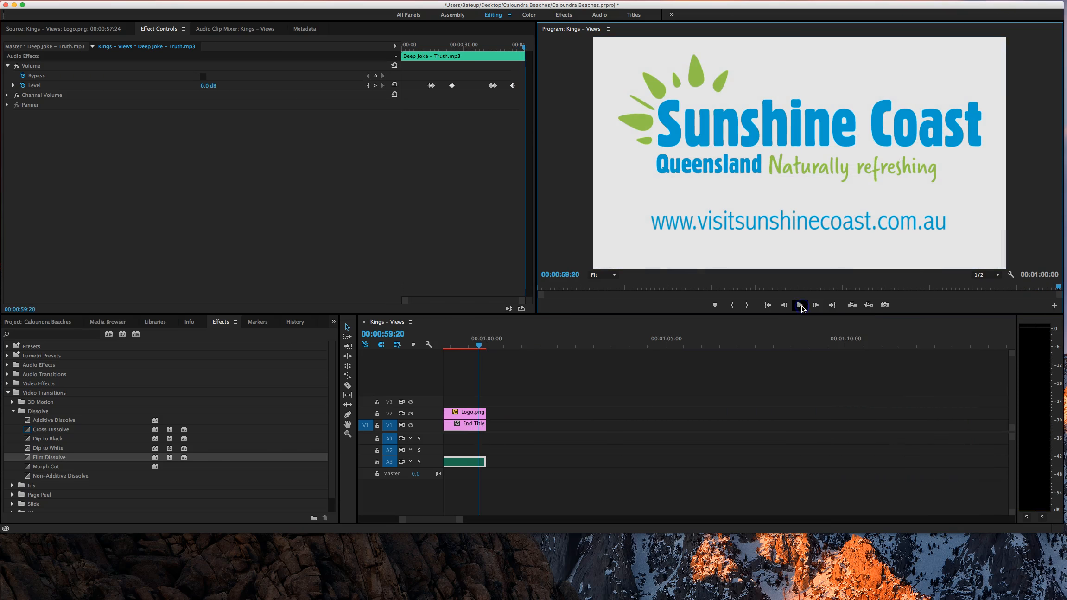
Fade out the A3 music from a Level keyframe at 00:00:59:01 to -100 dB at 00:01:00:00, and play back the fade
{"action": "left_click_drag", "start_coordinate": [454, 518], "coordinate": [450, 518]}
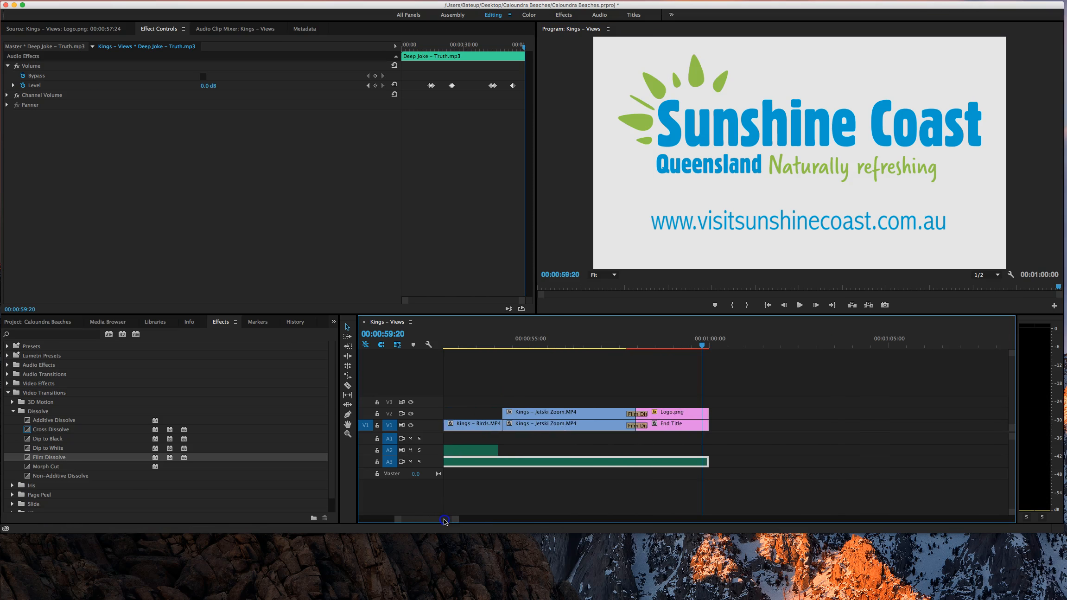
{"action": "left_click_drag", "start_coordinate": [698, 346], "coordinate": [675, 348]}
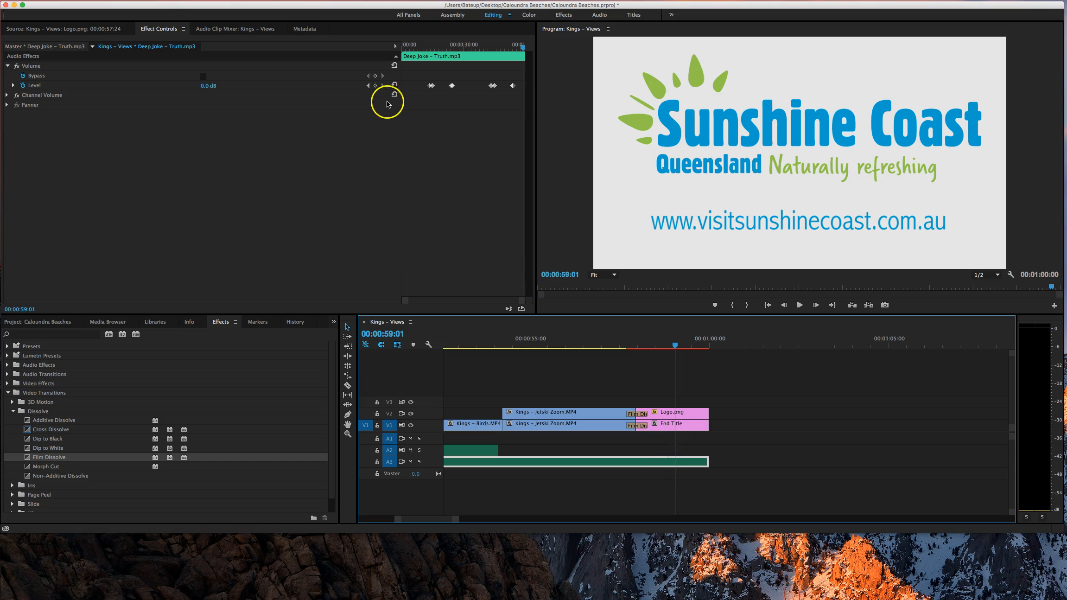
{"action": "left_click", "coordinate": [375, 87]}
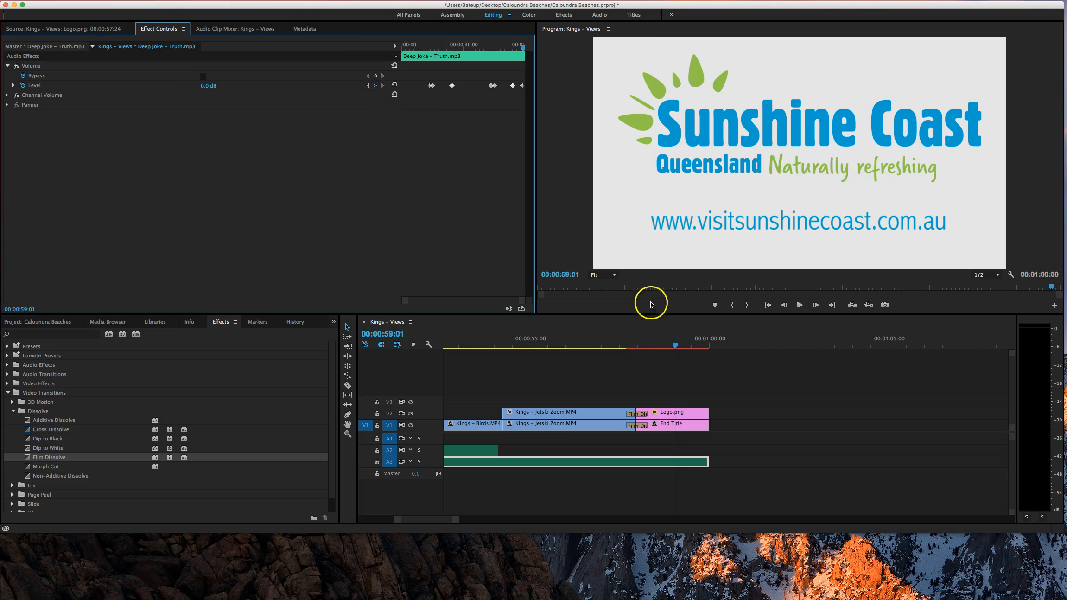
{"action": "left_click_drag", "start_coordinate": [674, 343], "coordinate": [710, 349]}
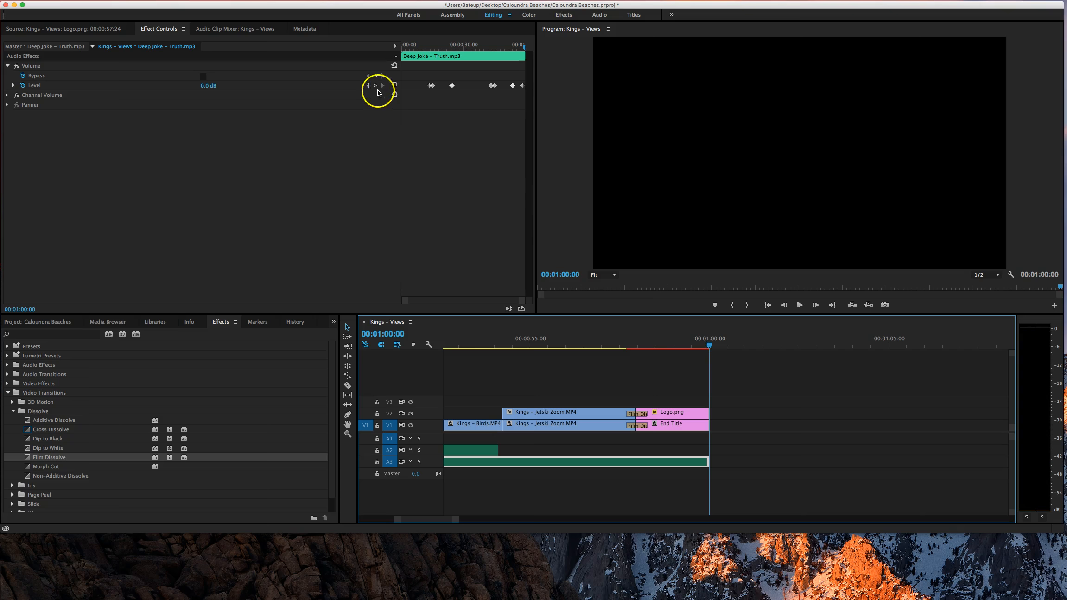
{"action": "left_click", "coordinate": [375, 86]}
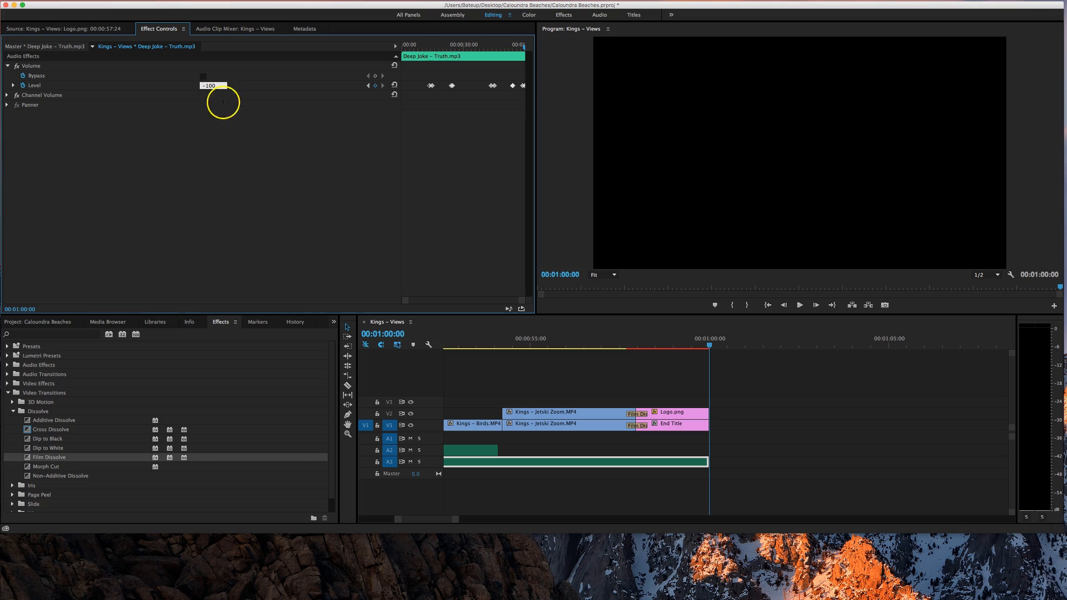
{"action": "key", "text": "Return"}
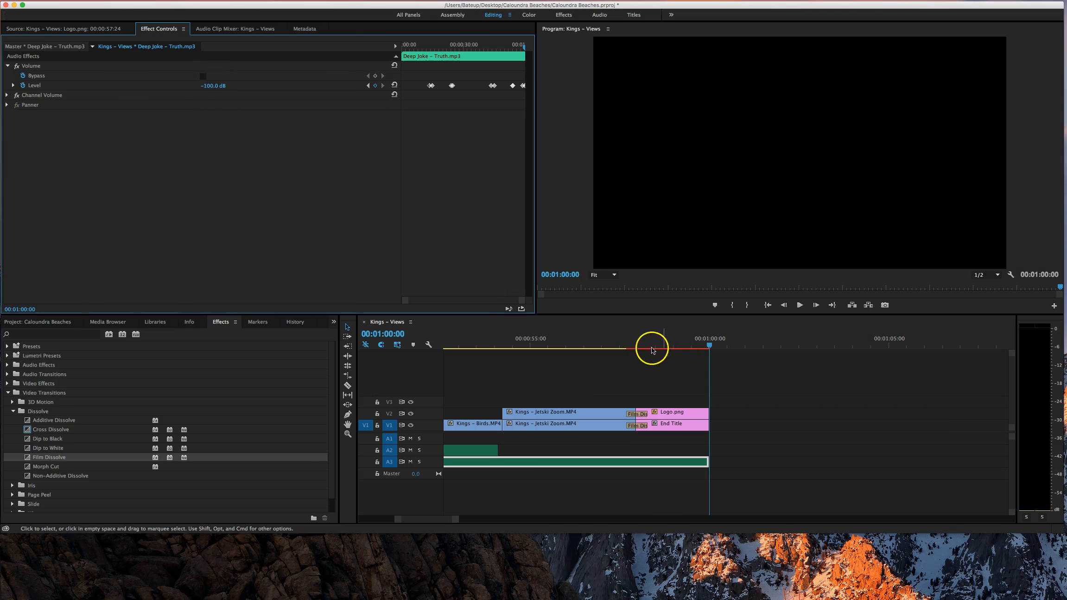
{"action": "left_click", "coordinate": [605, 344]}
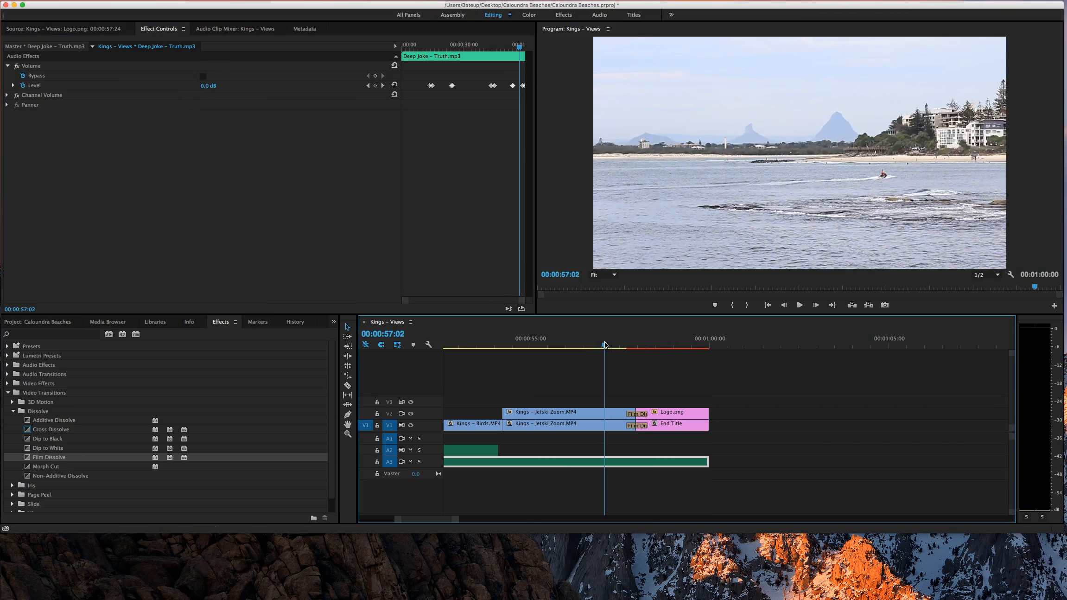
{"action": "key", "text": "space"}
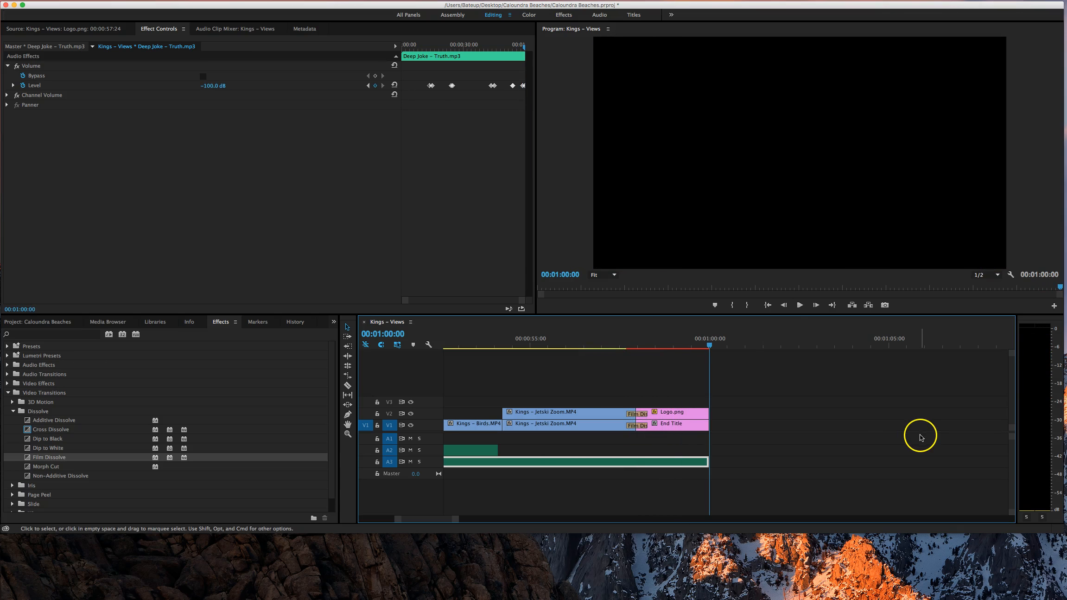
Select the opening Kings – Views.MP4 clip on V1 with the playhead at 00:00:05:11 and switch to the Color workspace
{"action": "left_click_drag", "start_coordinate": [457, 520], "coordinate": [481, 519]}
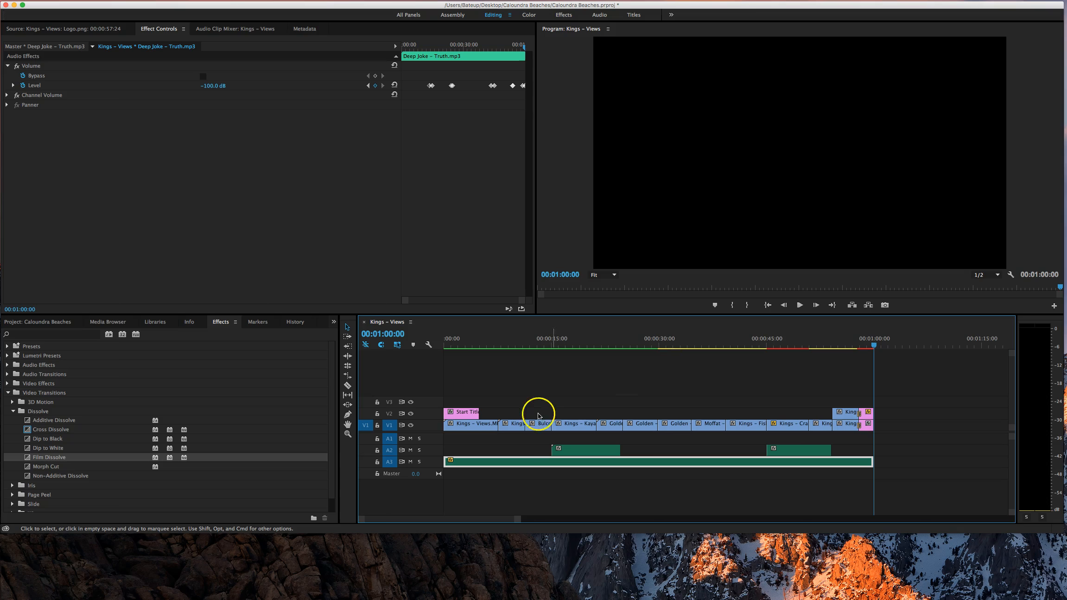
{"action": "left_click", "coordinate": [483, 427]}
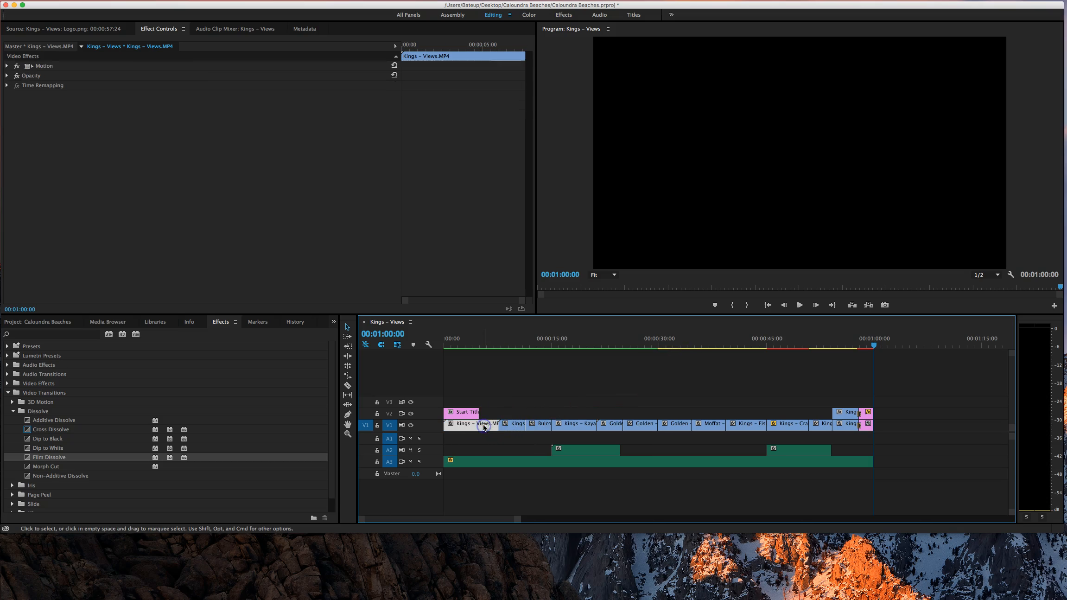
{"action": "left_click", "coordinate": [483, 343]}
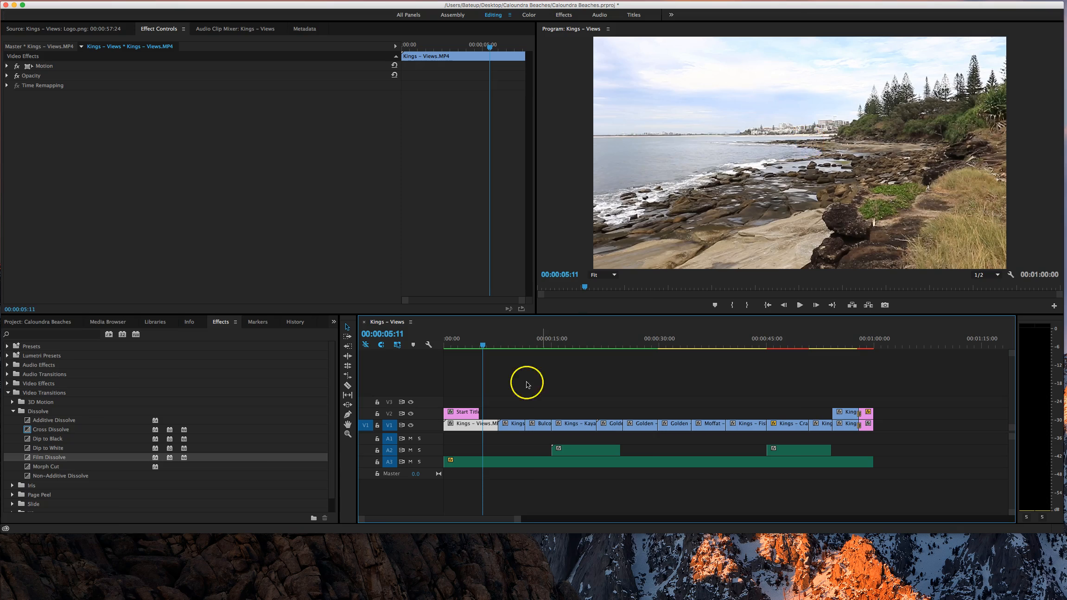
{"action": "left_click", "coordinate": [471, 425]}
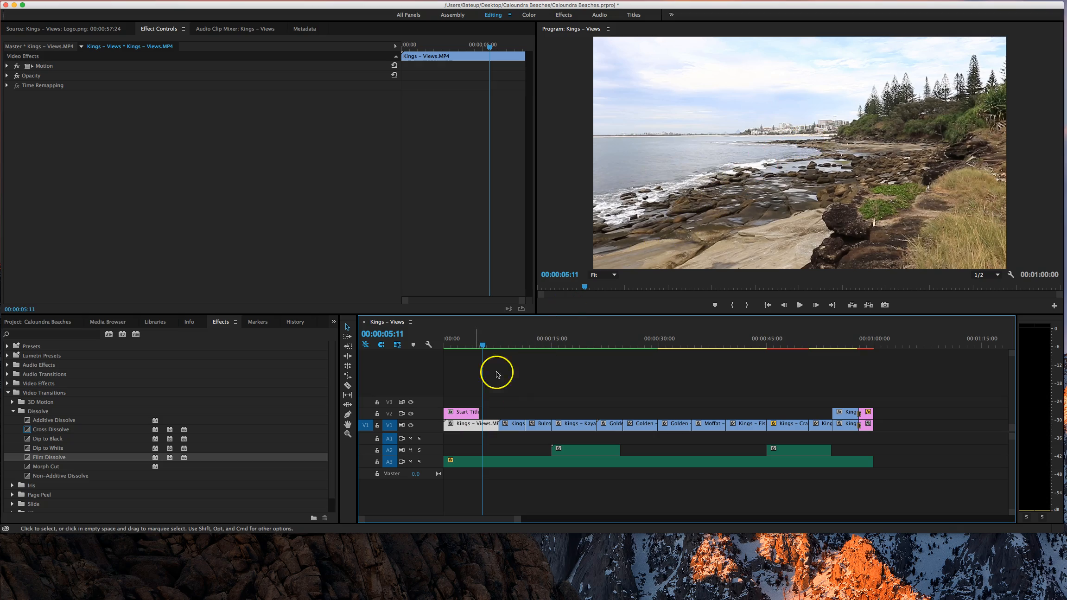
{"action": "left_click", "coordinate": [529, 15]}
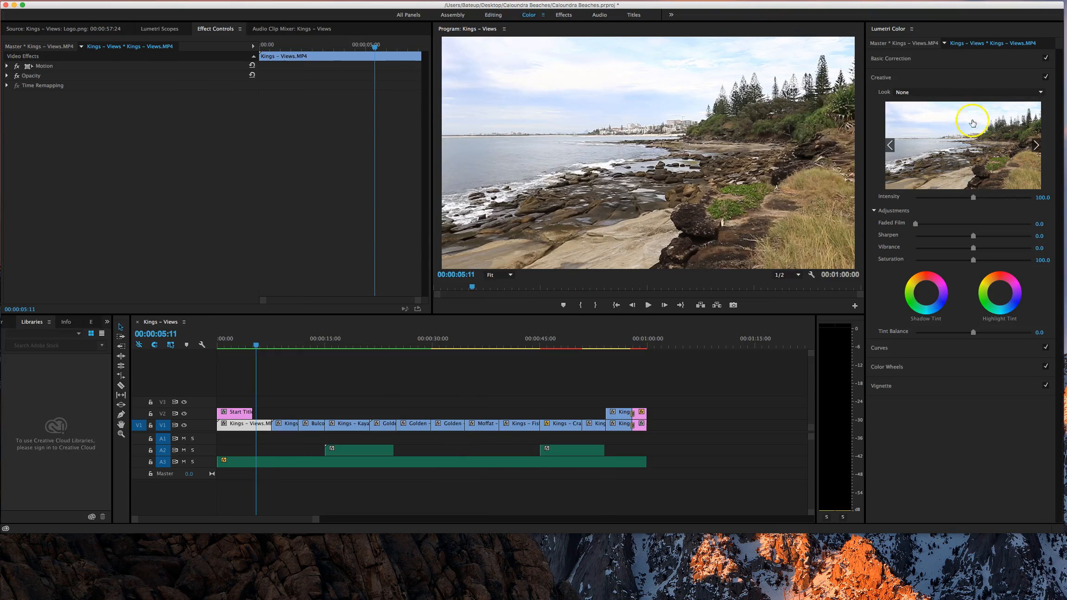
{"action": "left_click", "coordinate": [978, 206]}
Try the Input LUT ALEXA_Default_LogC2Rec709 on the Kings – Views.MP4 clip and replace it with AlexaV3_K1S1_LogC2Video_DCIP3_EE
{"action": "left_click", "coordinate": [894, 59]}
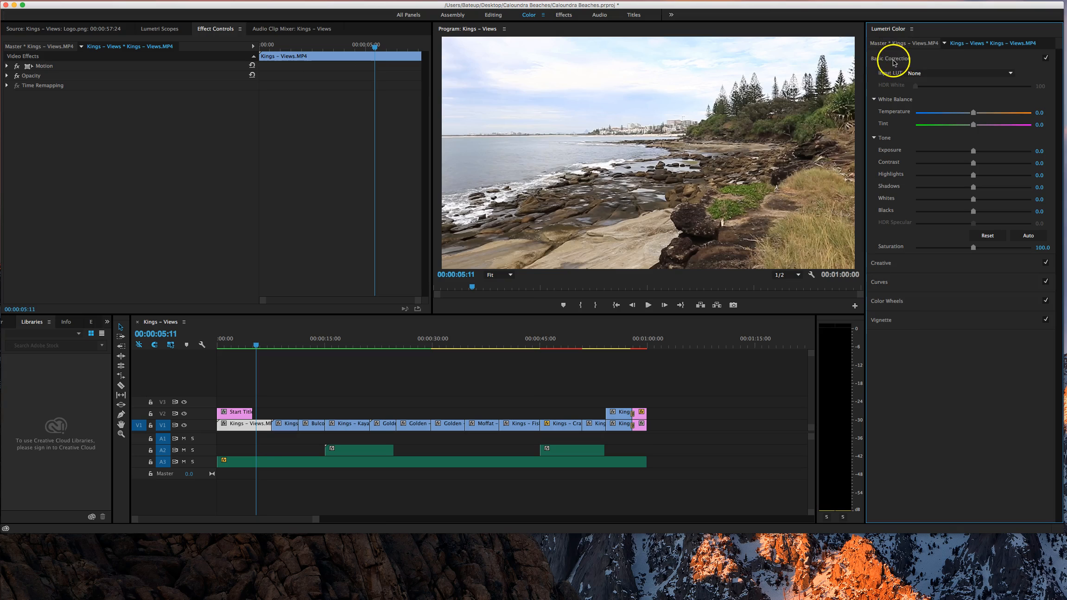
{"action": "left_click", "coordinate": [1008, 75]}
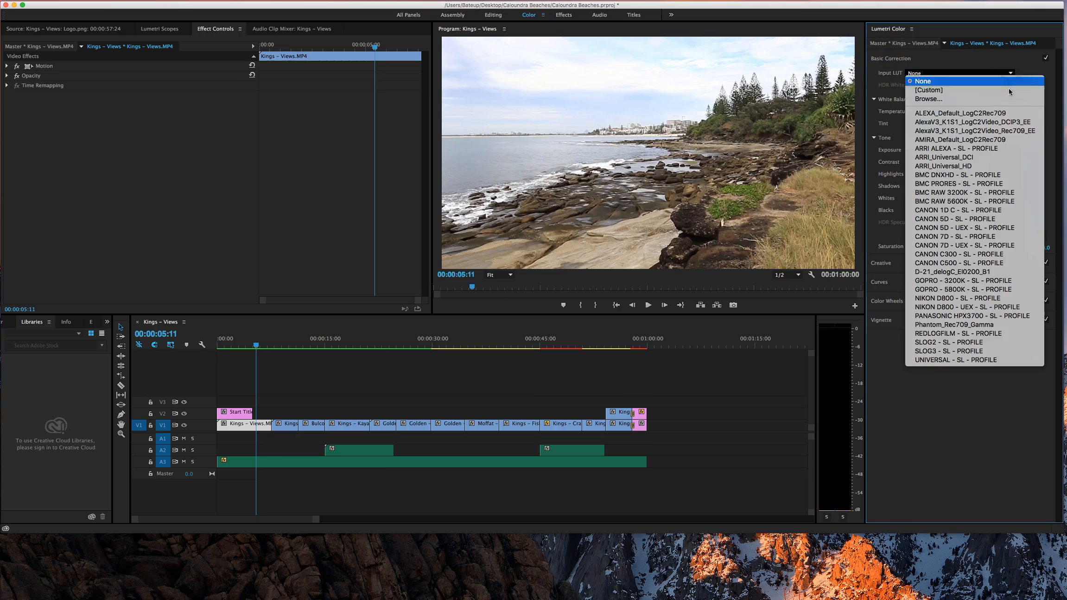
{"action": "left_click", "coordinate": [1000, 113]}
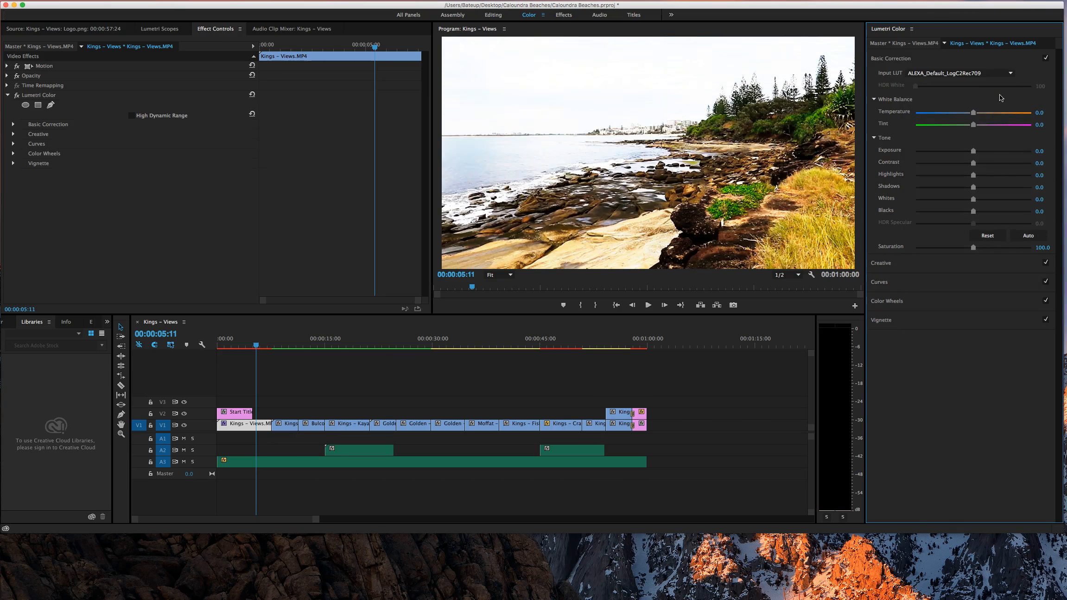
{"action": "left_click", "coordinate": [988, 76]}
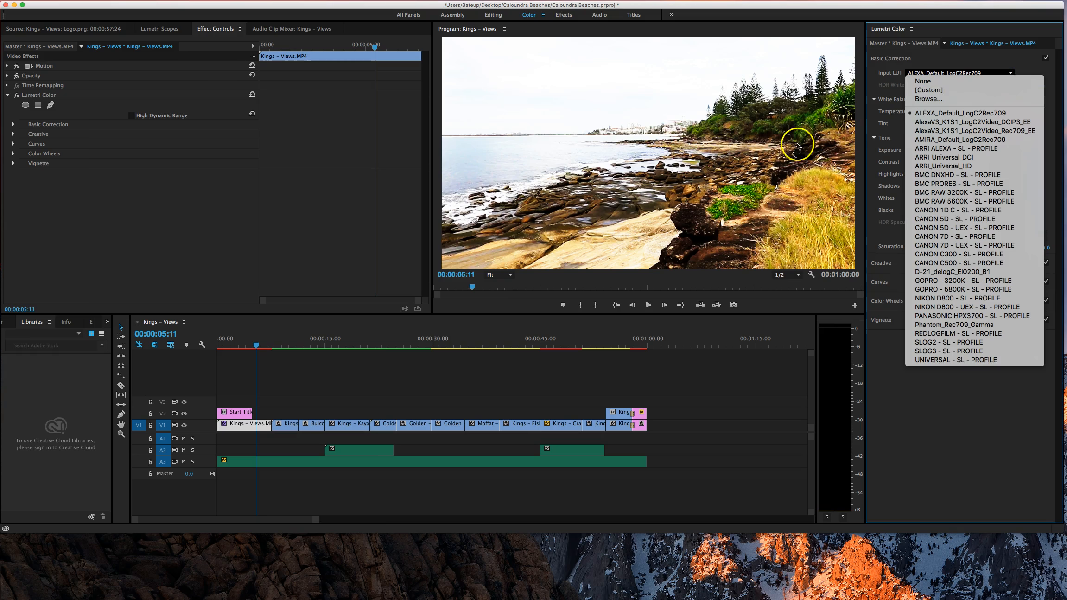
{"action": "left_click", "coordinate": [941, 123]}
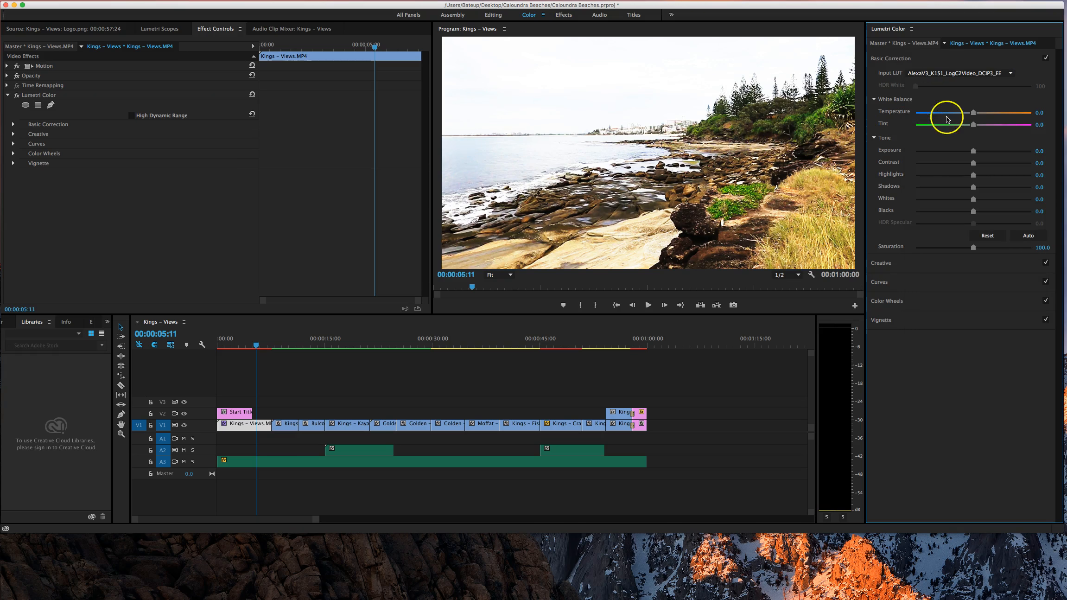
Try the Input LUT AMIRA_Default_LogC2Rec709 on the Kings – Views.MP4 clip and set the Input LUT back to None
{"action": "left_click", "coordinate": [1001, 74]}
{"action": "left_click", "coordinate": [976, 139]}
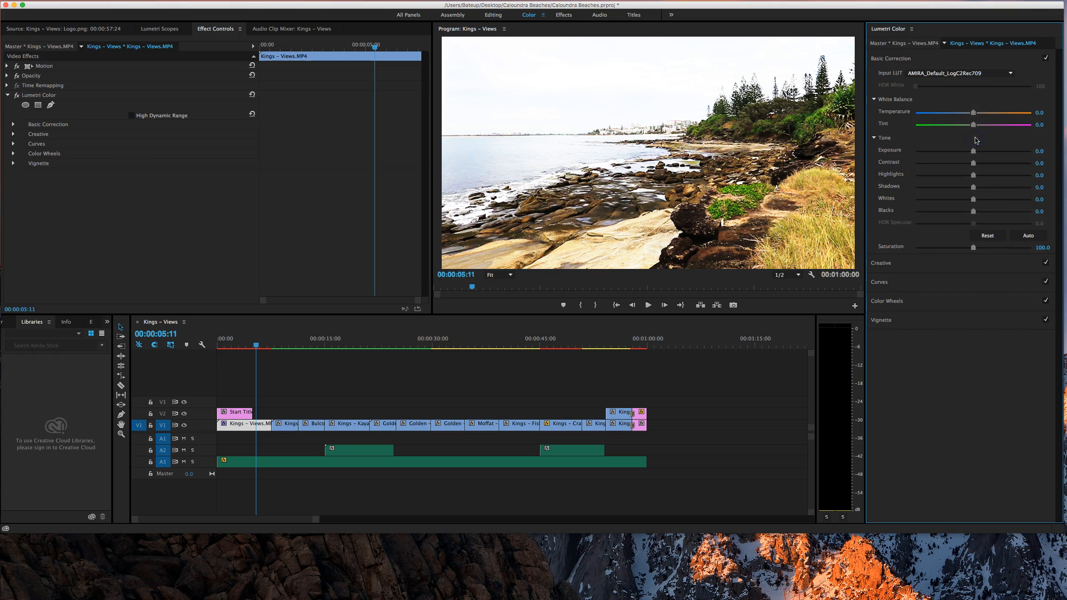
{"action": "left_click", "coordinate": [1008, 78]}
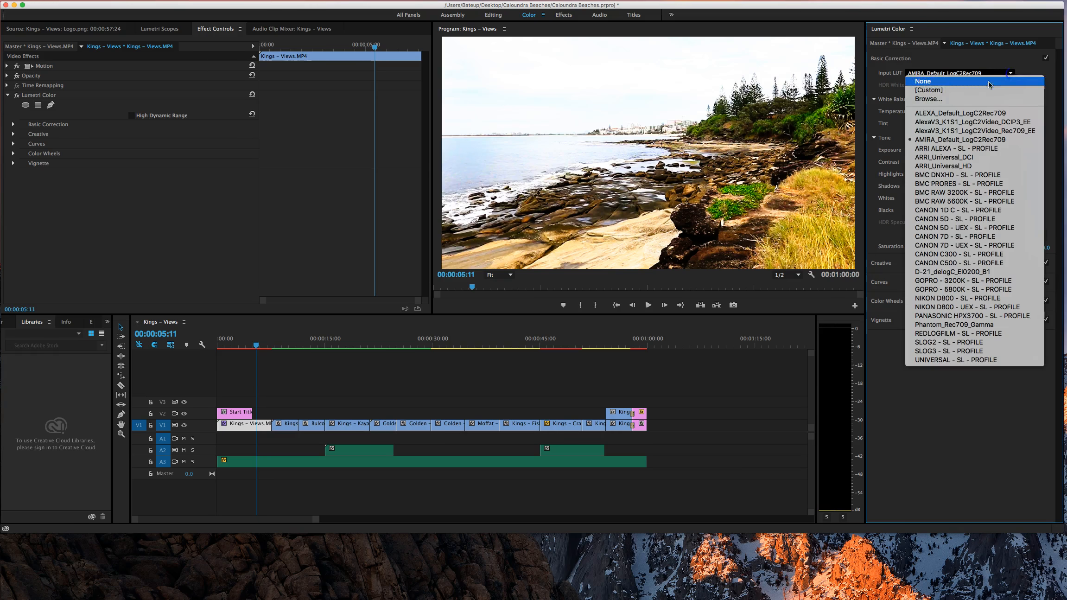
{"action": "left_click", "coordinate": [922, 82]}
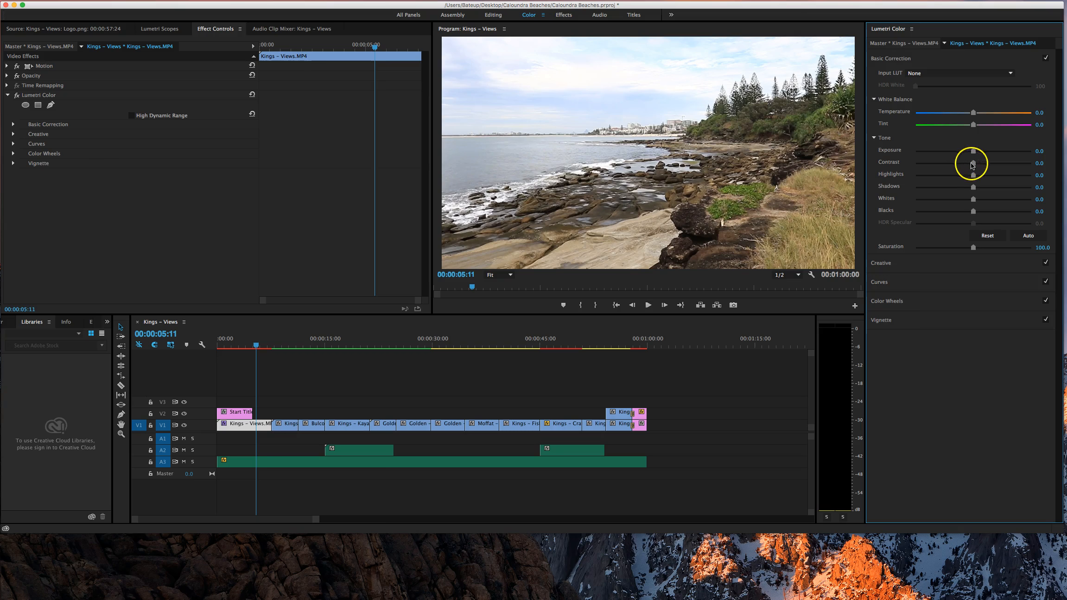
Set the tone of Kings – Views.MP4 to contrast 20.0, highlights -21.6, shadows 16.8, whites -6.4 and blacks 0.8
{"action": "left_click_drag", "start_coordinate": [976, 165], "coordinate": [976, 166]}
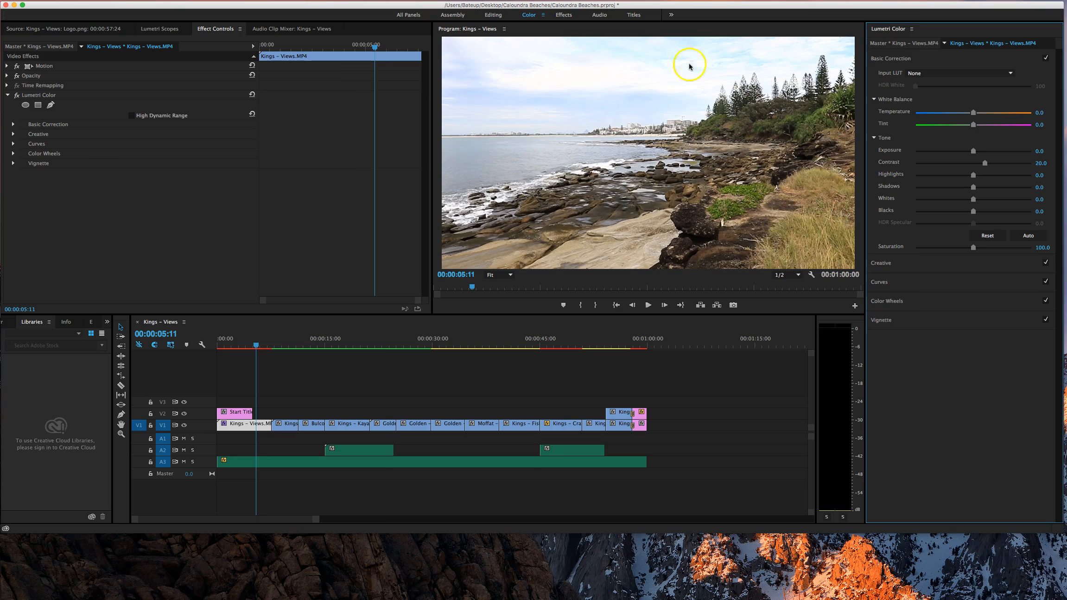
{"action": "mouse_move", "coordinate": [973, 176]}
{"action": "left_mouse_down"}
{"action": "mouse_move", "coordinate": [924, 177]}
{"action": "mouse_move", "coordinate": [965, 178]}
{"action": "left_mouse_up"}
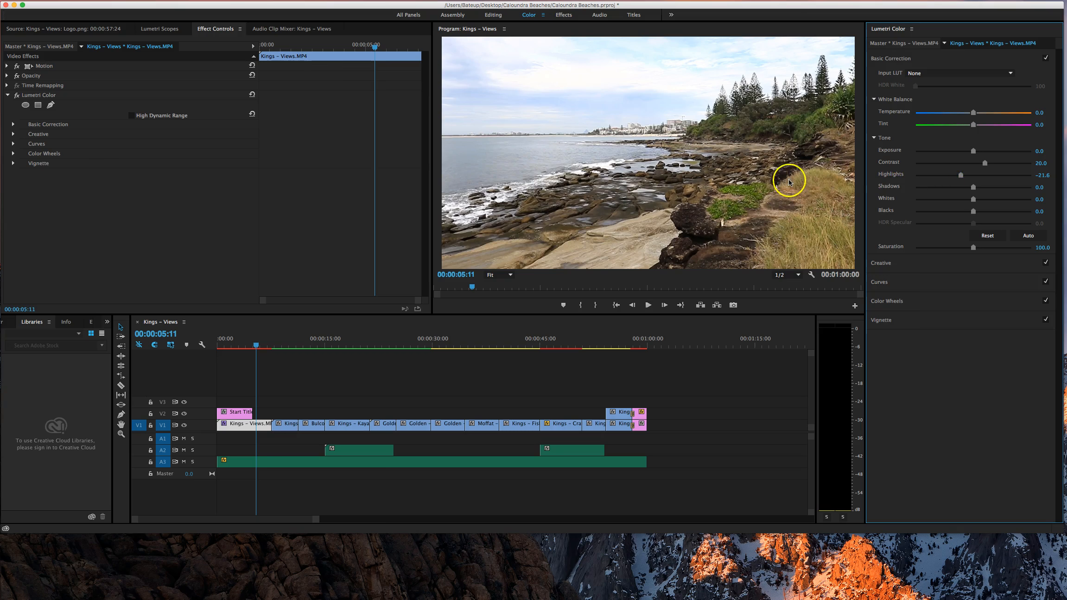
{"action": "mouse_move", "coordinate": [973, 188]}
{"action": "left_mouse_down"}
{"action": "mouse_move", "coordinate": [1027, 192]}
{"action": "mouse_move", "coordinate": [980, 196]}
{"action": "left_mouse_up"}
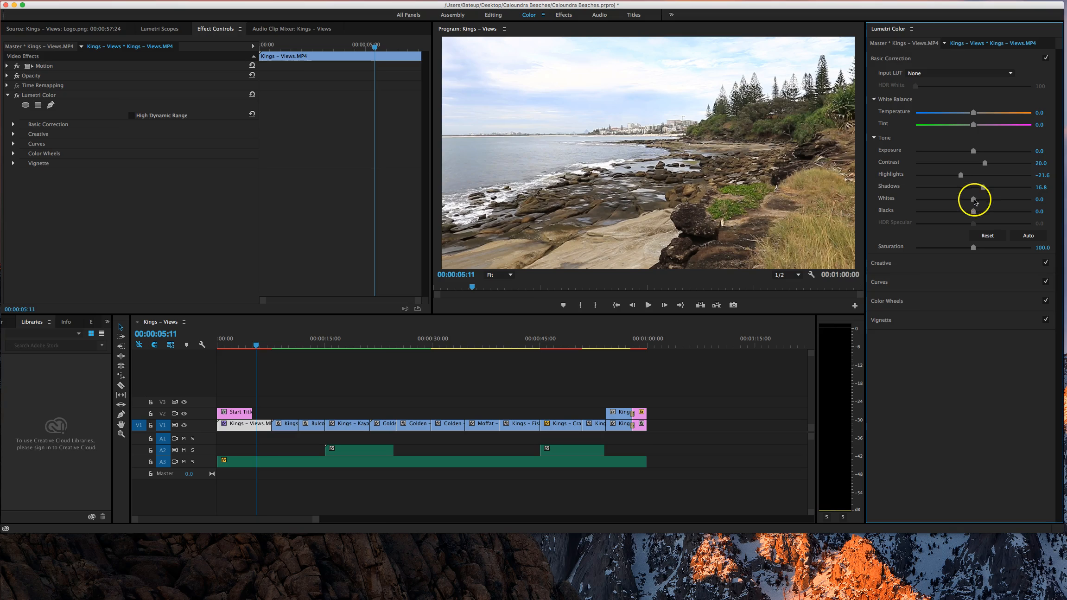
{"action": "left_click_drag", "start_coordinate": [961, 199], "coordinate": [960, 203]}
Try the Creative vibrance of Kings – Views.MP4 at 100.0 and reduce it to 53.6
{"action": "left_click", "coordinate": [886, 263]}
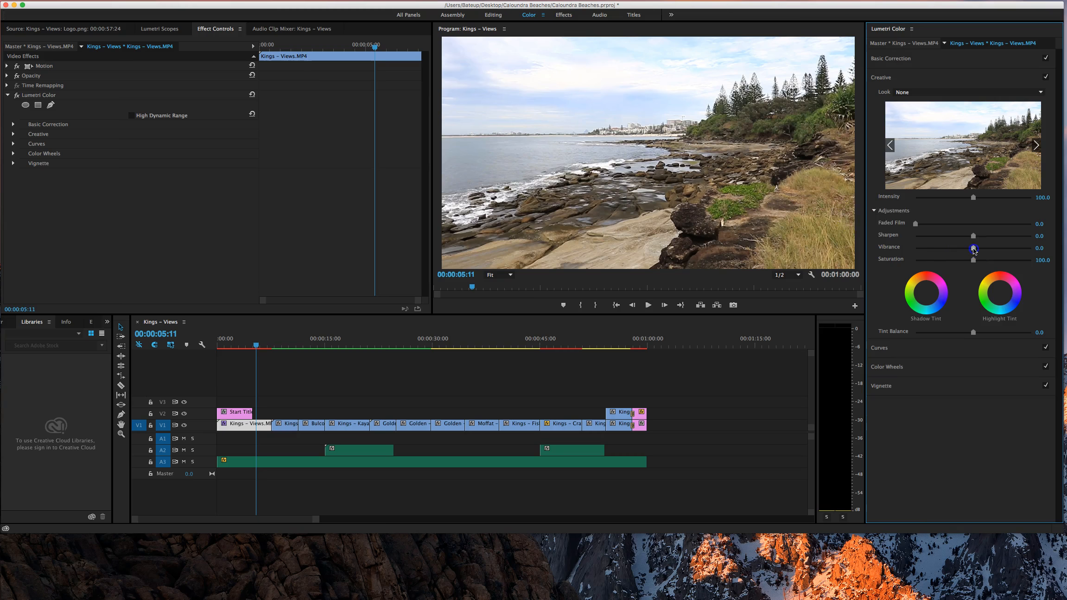
{"action": "left_click_drag", "start_coordinate": [1000, 250], "coordinate": [1041, 256]}
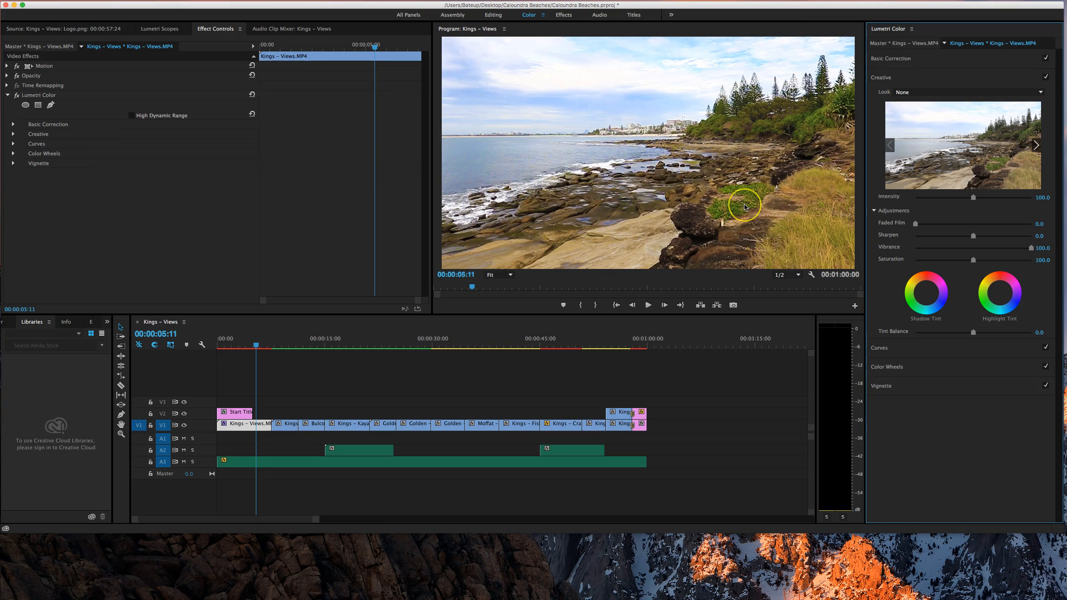
{"action": "left_click_drag", "start_coordinate": [1031, 248], "coordinate": [1011, 251]}
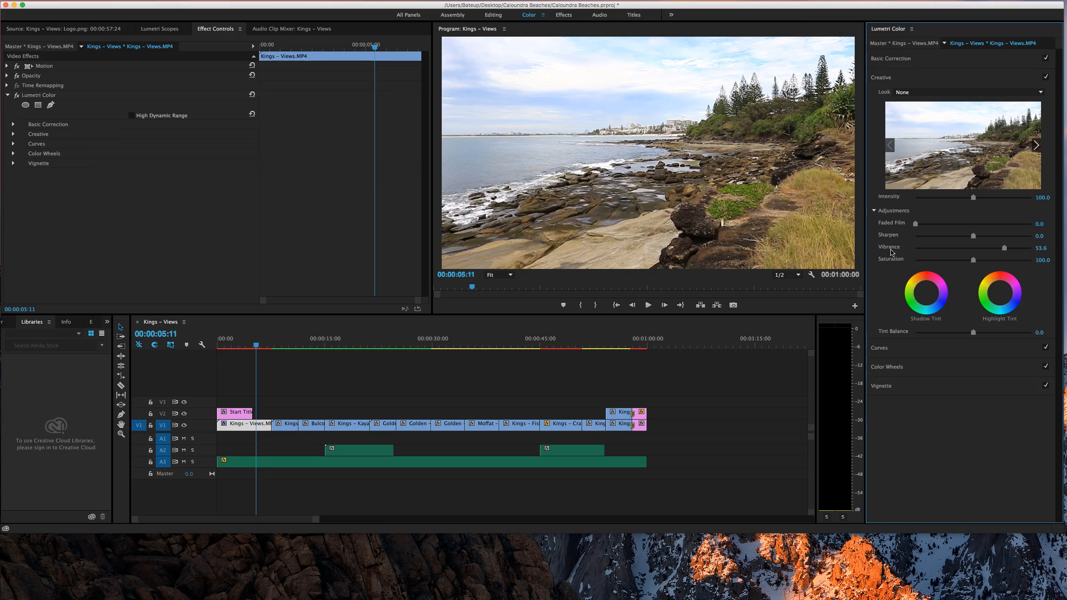
Review the Curves, Color Wheels, Vignette and Creative settings of Lumetri Color, leaving the vignette amount at 0.0
{"action": "left_click", "coordinate": [881, 347]}
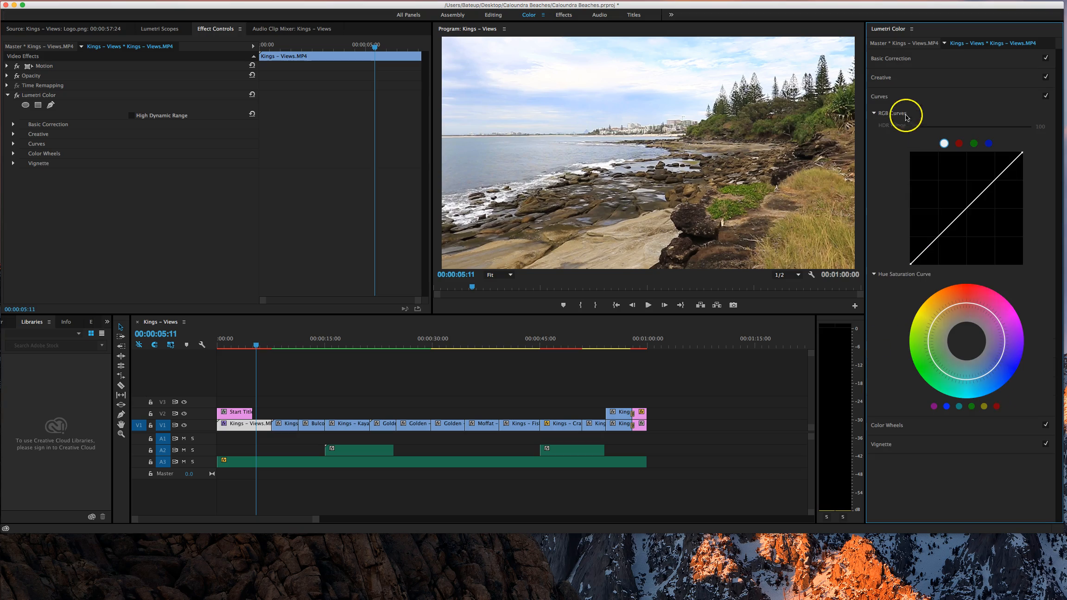
{"action": "left_click", "coordinate": [884, 98]}
{"action": "left_click", "coordinate": [890, 119]}
{"action": "left_click", "coordinate": [891, 120]}
{"action": "left_click", "coordinate": [883, 136]}
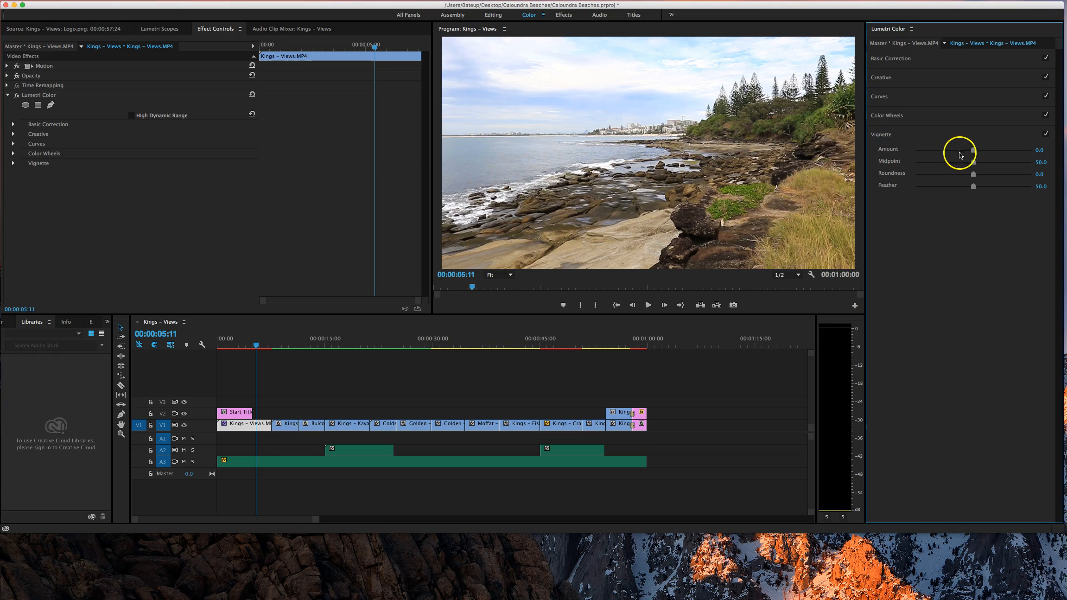
{"action": "mouse_move", "coordinate": [973, 153]}
{"action": "left_mouse_down"}
{"action": "mouse_move", "coordinate": [959, 153]}
{"action": "mouse_move", "coordinate": [999, 152]}
{"action": "mouse_move", "coordinate": [928, 153]}
{"action": "mouse_move", "coordinate": [973, 153]}
{"action": "left_mouse_up"}
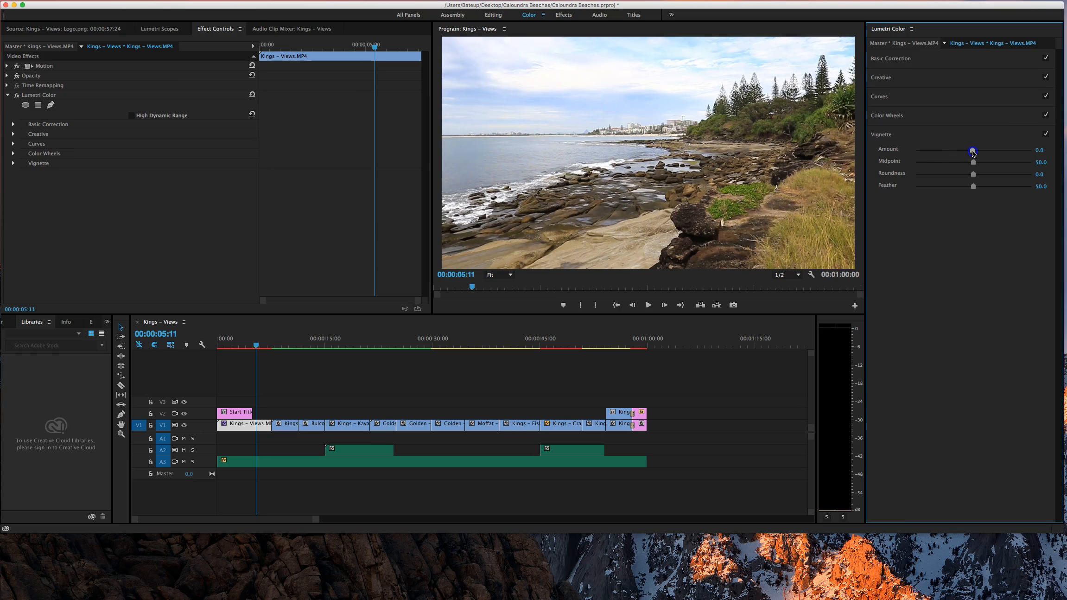
{"action": "left_click", "coordinate": [880, 135]}
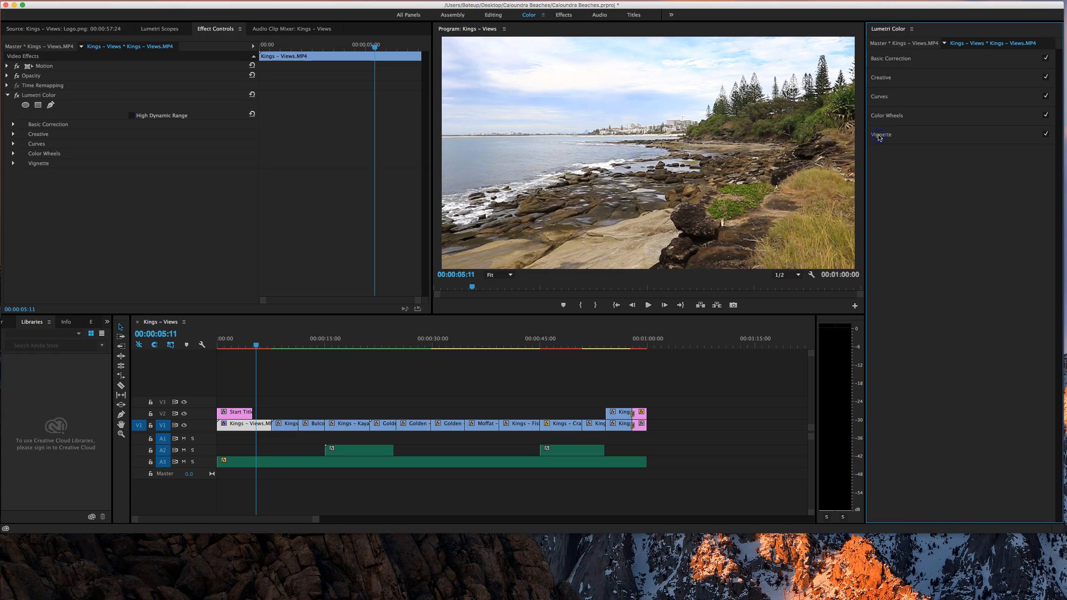
{"action": "left_click", "coordinate": [893, 60]}
{"action": "left_click", "coordinate": [893, 63]}
{"action": "left_click", "coordinate": [891, 78]}
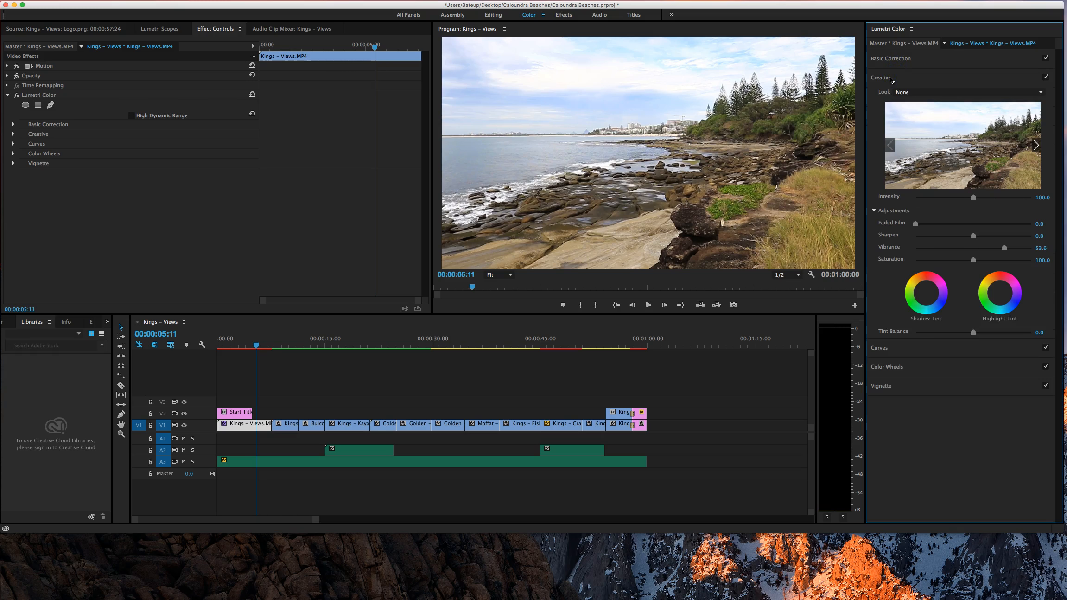
{"action": "left_click", "coordinate": [890, 78]}
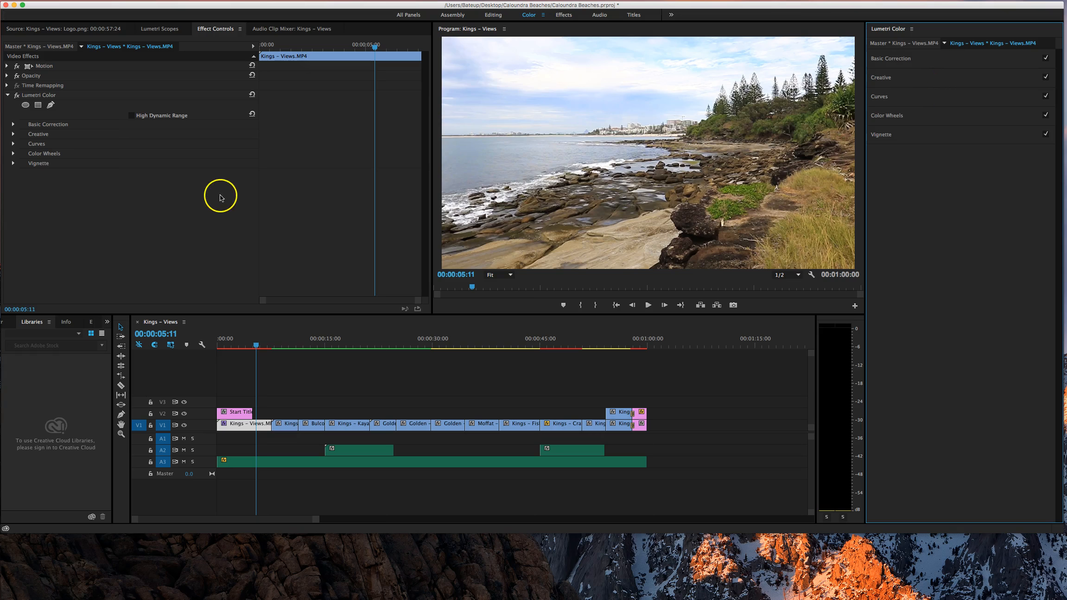
Examine the Basic Correction and Creative parameters of the Lumetri Color effect among the clip's applied effects
{"action": "left_click", "coordinate": [8, 94]}
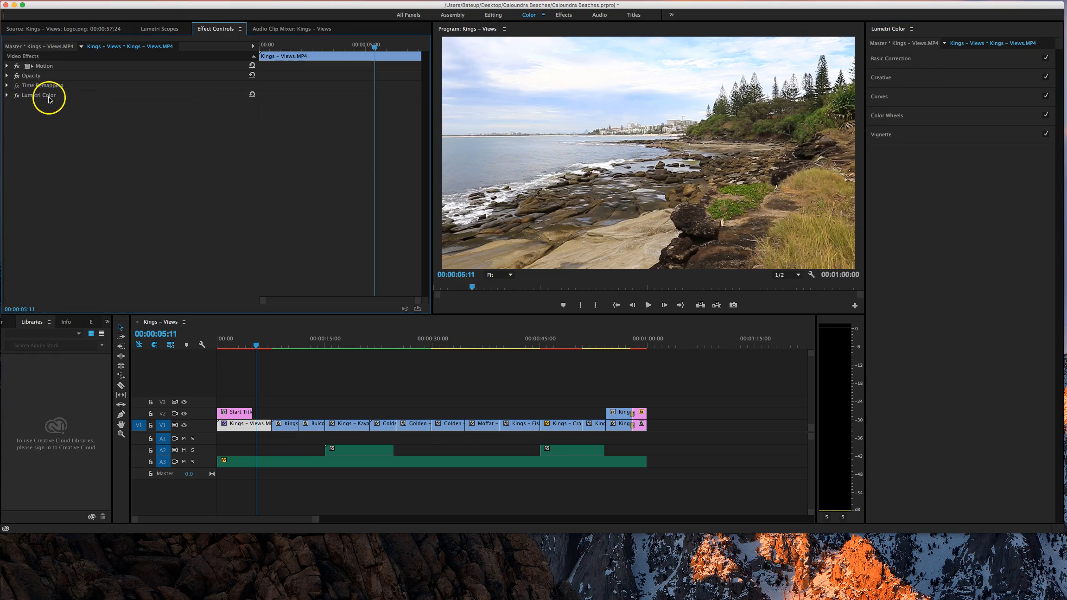
{"action": "left_click", "coordinate": [8, 95]}
{"action": "left_click", "coordinate": [13, 124]}
{"action": "left_click", "coordinate": [13, 124]}
{"action": "left_click", "coordinate": [13, 134]}
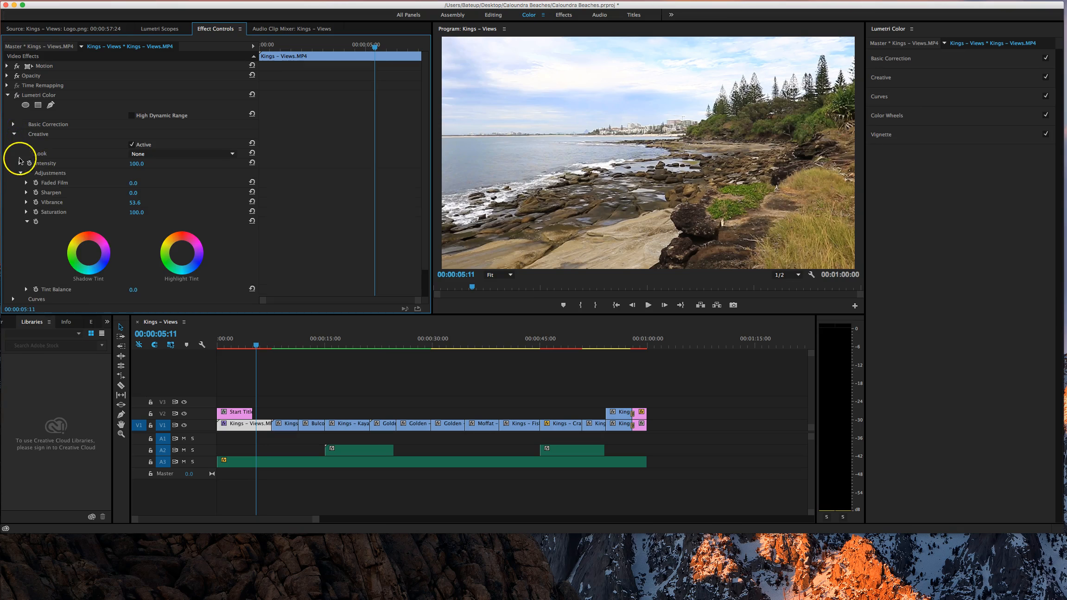
{"action": "left_click", "coordinate": [13, 134]}
{"action": "left_click", "coordinate": [6, 95]}
Copy the Lumetri Color effect from Kings – Views.MP4 and paste it onto the Kings – Boat.MP4 clip
{"action": "left_click", "coordinate": [56, 98]}
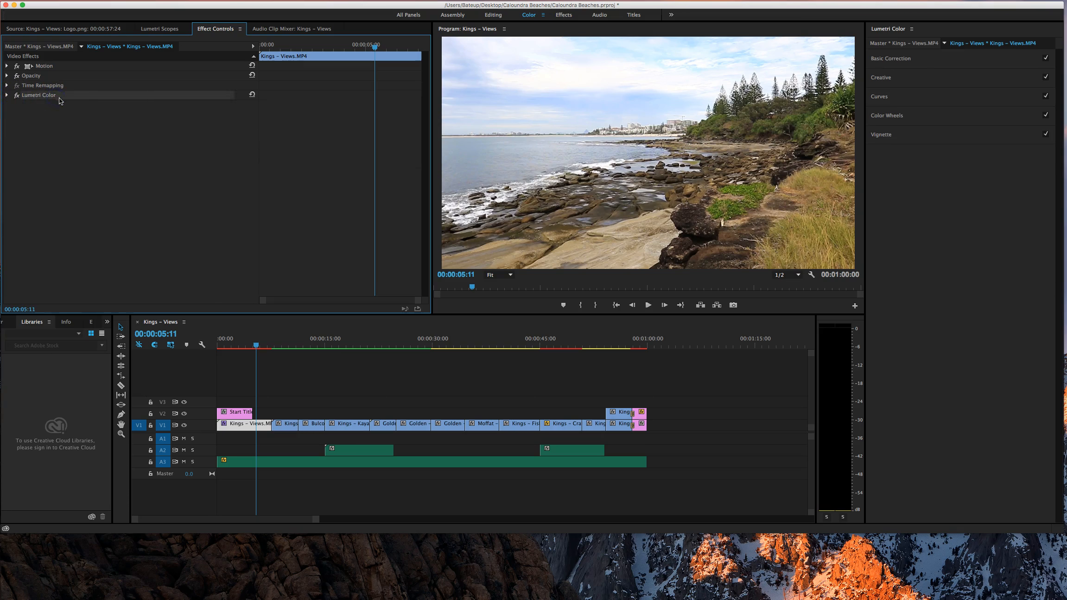
{"action": "right_click", "coordinate": [60, 99]}
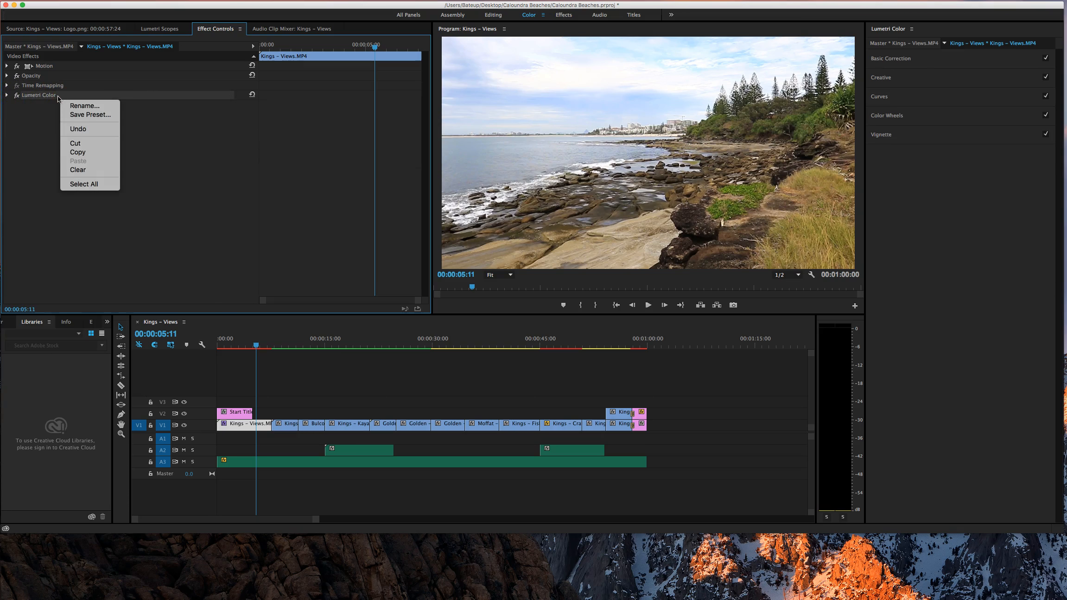
{"action": "left_click", "coordinate": [87, 154]}
{"action": "left_click", "coordinate": [293, 430]}
{"action": "left_click", "coordinate": [291, 342]}
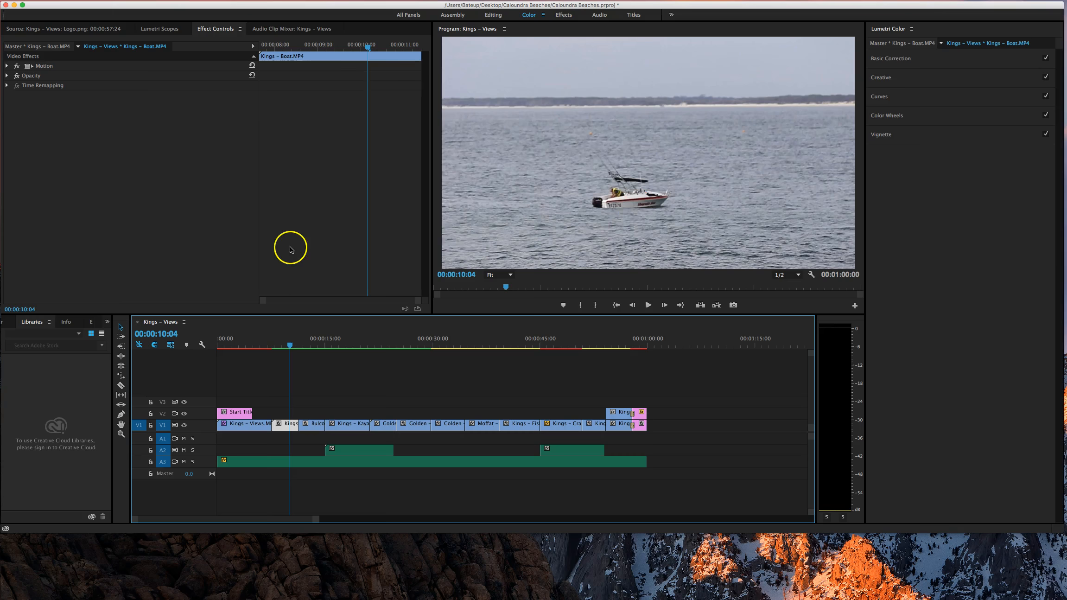
{"action": "right_click", "coordinate": [85, 113]}
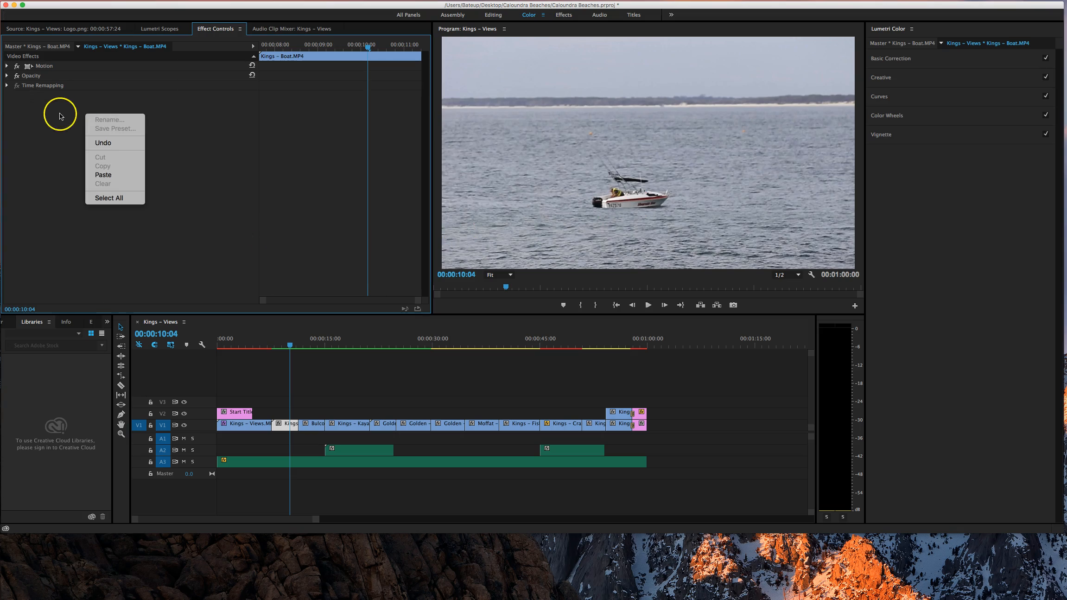
{"action": "left_click", "coordinate": [108, 176]}
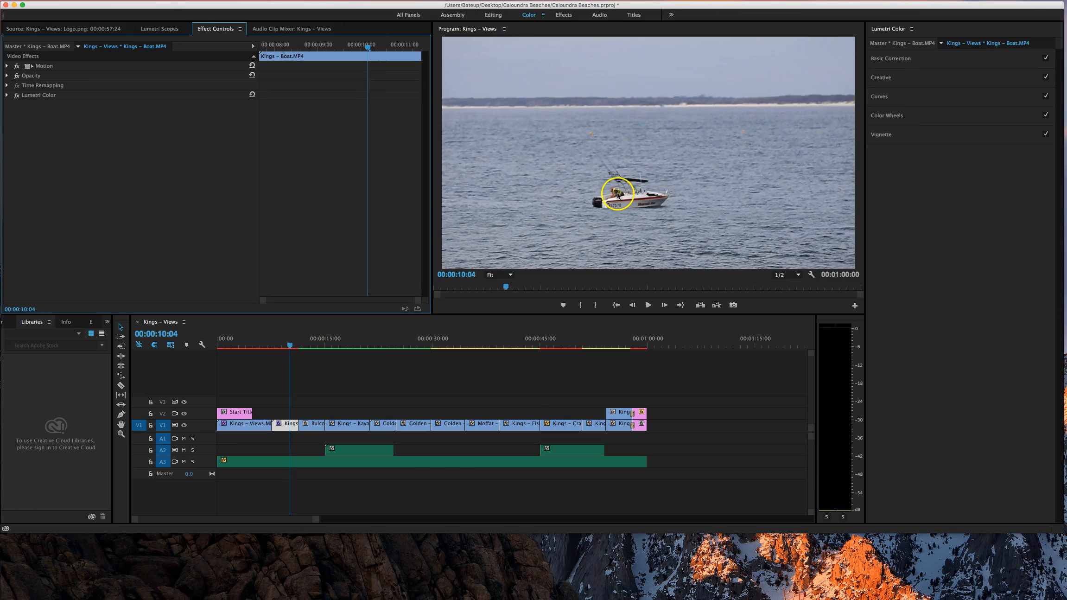
Paste the copied Lumetri Color effect onto the Bulcock – Ships & Paddlers.MP4 and Kings – Kayak Views.MP4 clips
{"action": "left_click", "coordinate": [318, 344]}
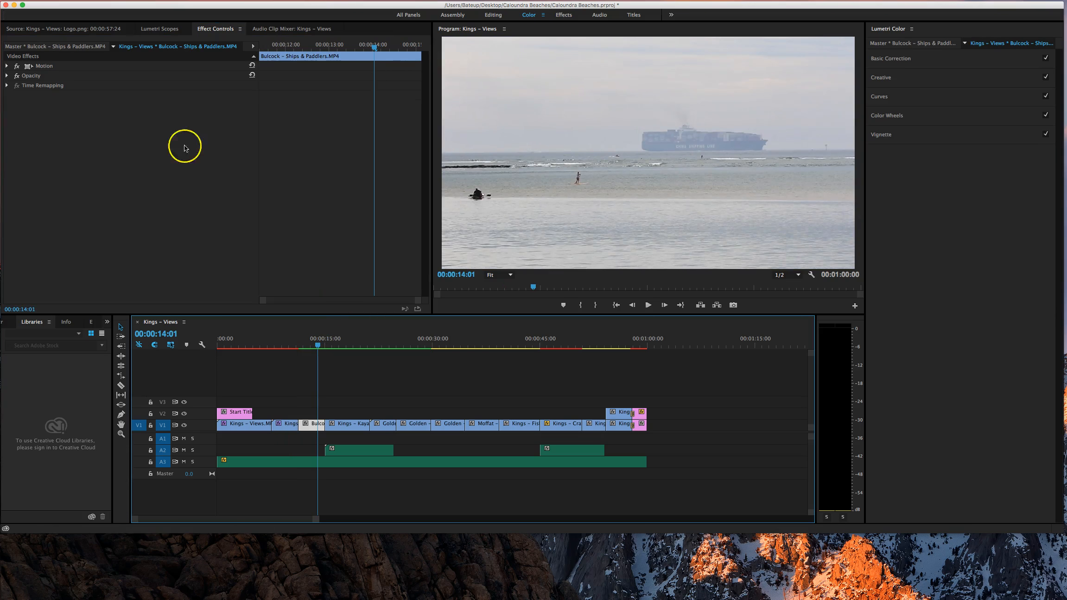
{"action": "right_click", "coordinate": [167, 134]}
{"action": "left_click", "coordinate": [201, 198]}
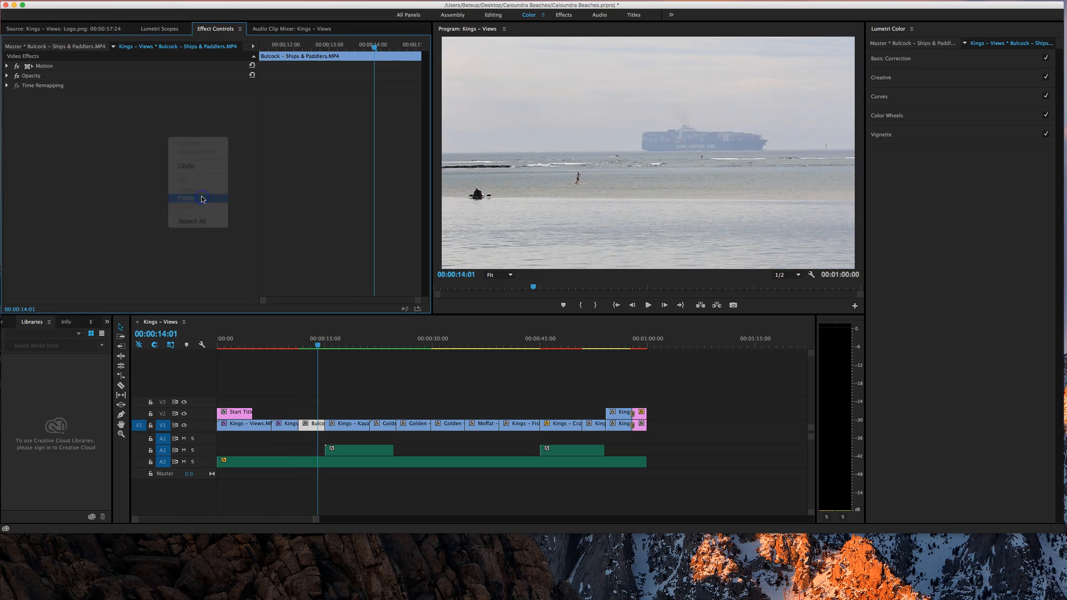
{"action": "left_click", "coordinate": [343, 423]}
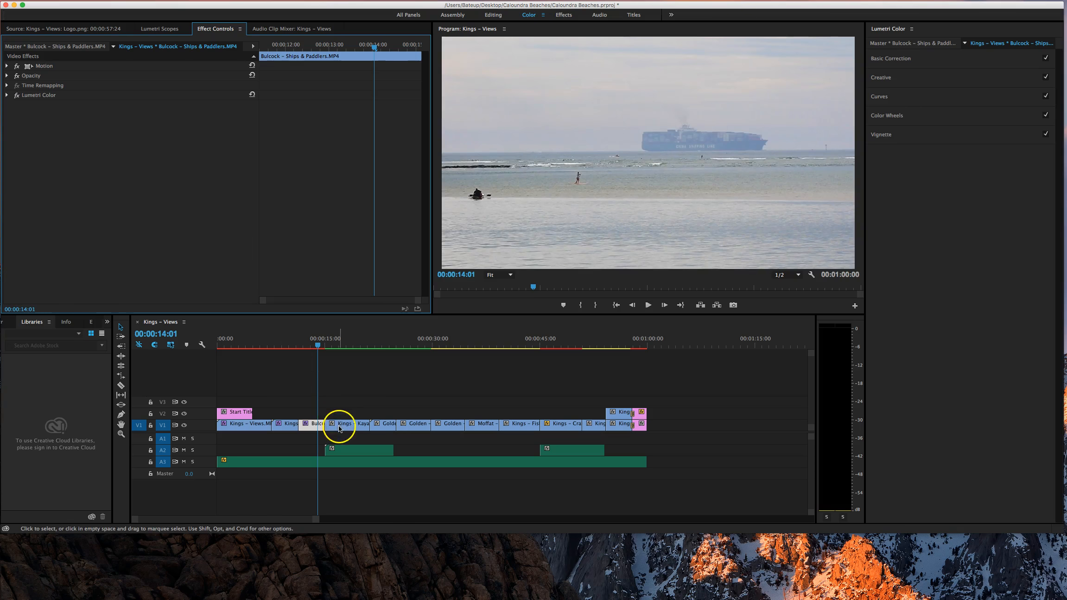
{"action": "left_click", "coordinate": [361, 343]}
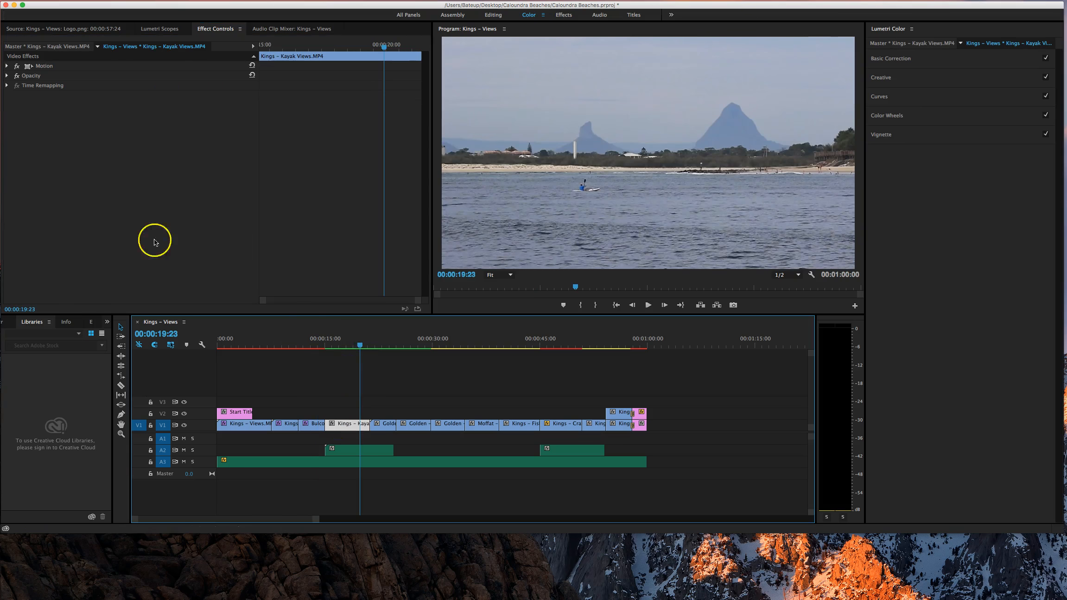
{"action": "right_click", "coordinate": [125, 155]}
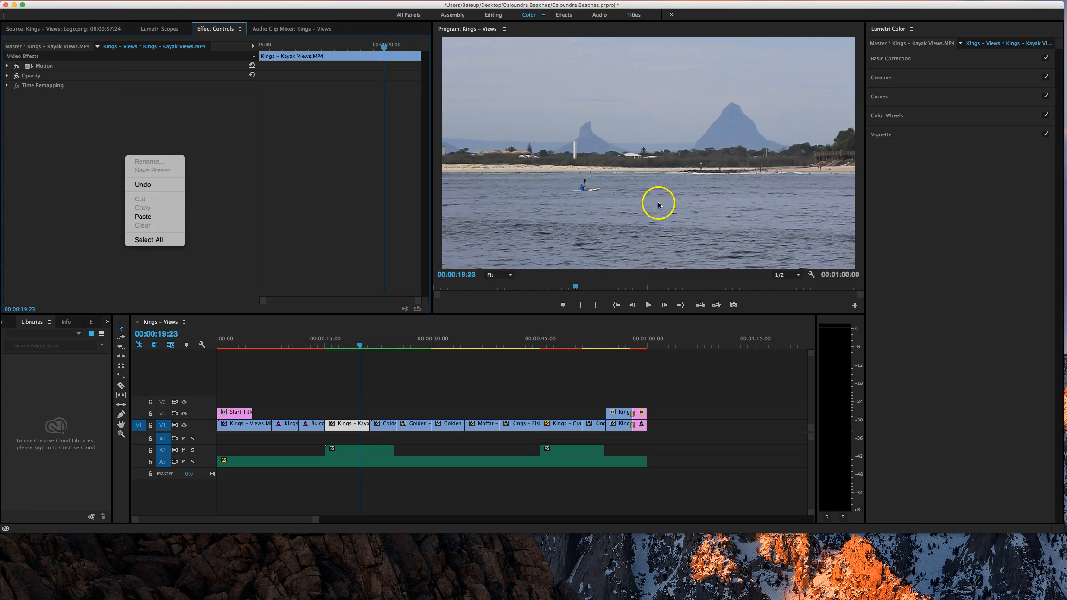
{"action": "left_click", "coordinate": [149, 218]}
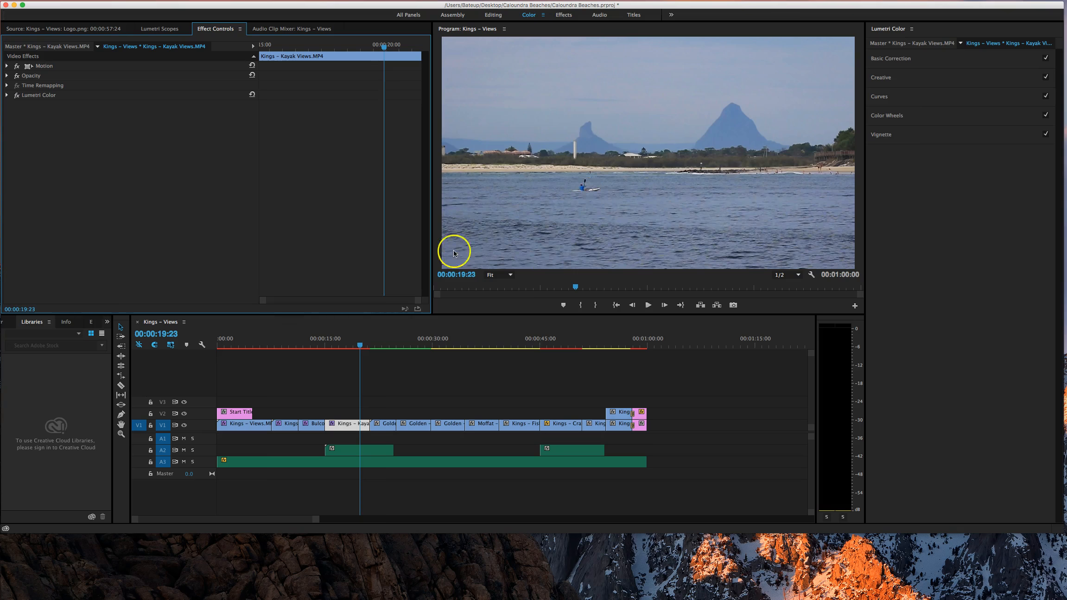
Raise the exposure of Kings – Kayak Views.MP4 to 0.8 and scrub through the first graded clips
{"action": "left_click", "coordinate": [269, 341]}
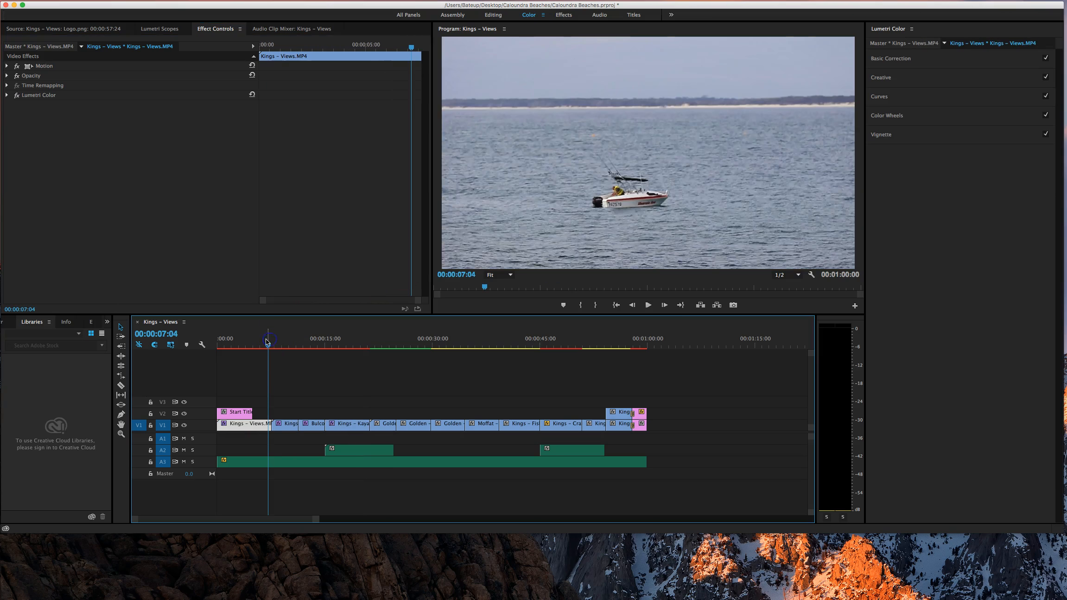
{"action": "left_click", "coordinate": [349, 345]}
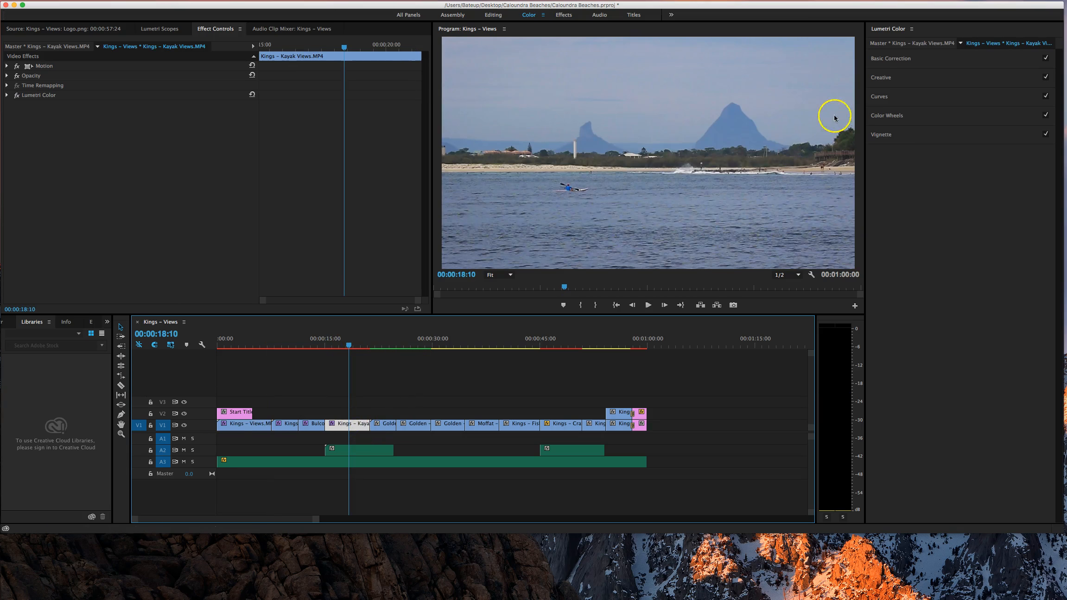
{"action": "left_click", "coordinate": [886, 65]}
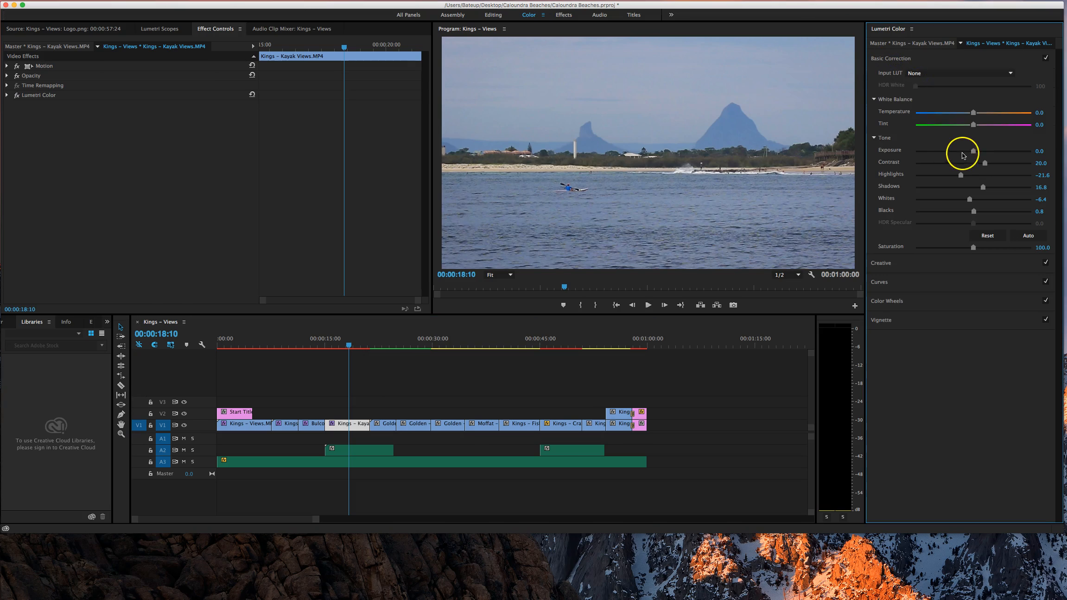
{"action": "left_click_drag", "start_coordinate": [975, 152], "coordinate": [978, 153]}
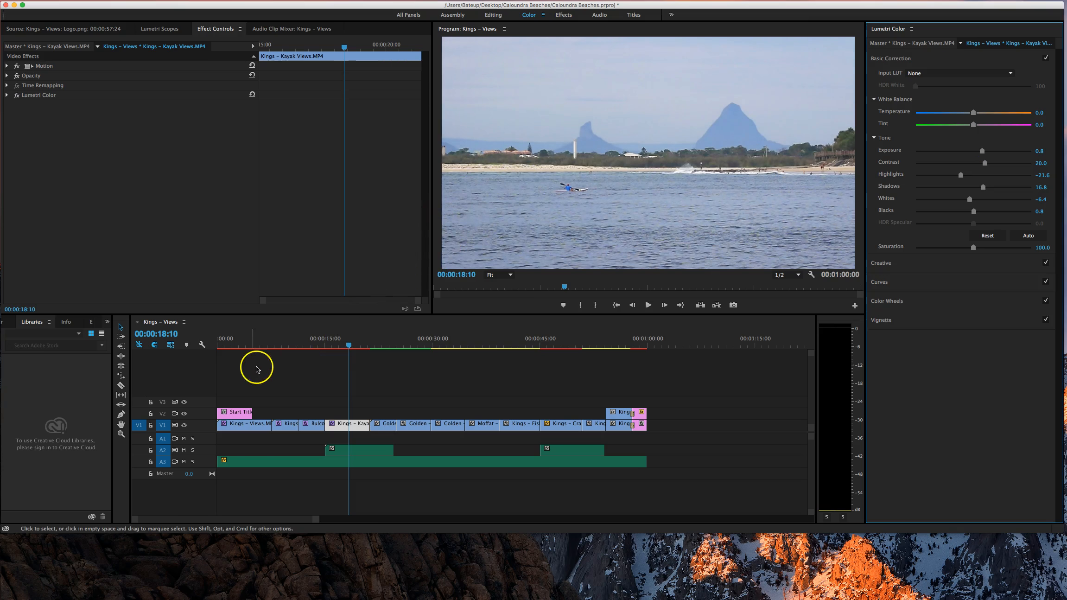
{"action": "left_click", "coordinate": [266, 345]}
{"action": "left_click_drag", "start_coordinate": [275, 345], "coordinate": [352, 344]}
Paste the copied Lumetri Color effect onto the Golden – SUP.MP4 clip and raise its exposure to 0.4
{"action": "left_click", "coordinate": [367, 425]}
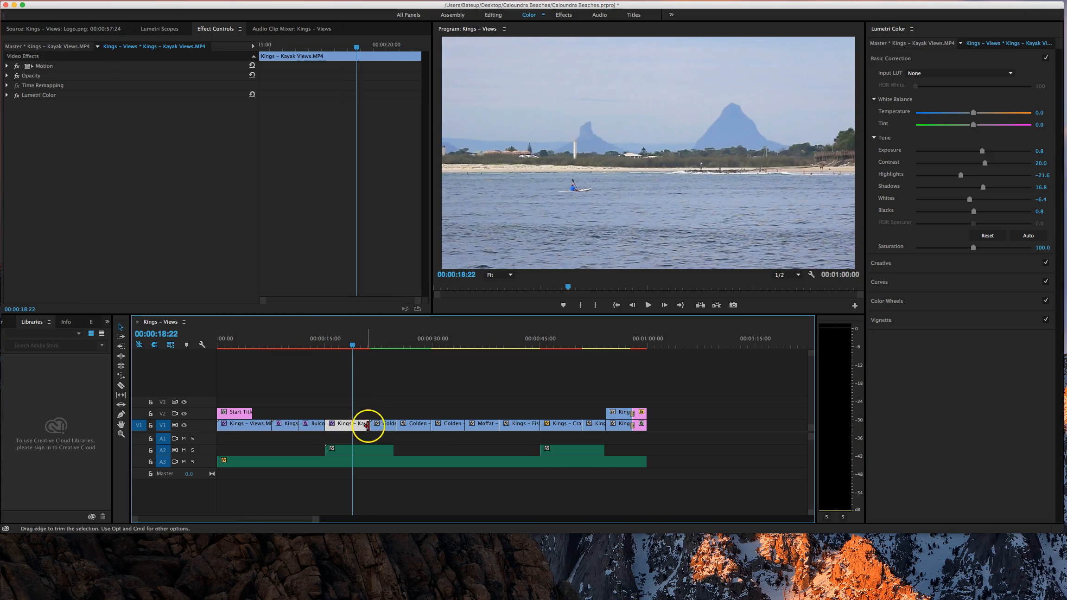
{"action": "left_click", "coordinate": [386, 344]}
{"action": "right_click", "coordinate": [159, 187]}
{"action": "left_click", "coordinate": [185, 241]}
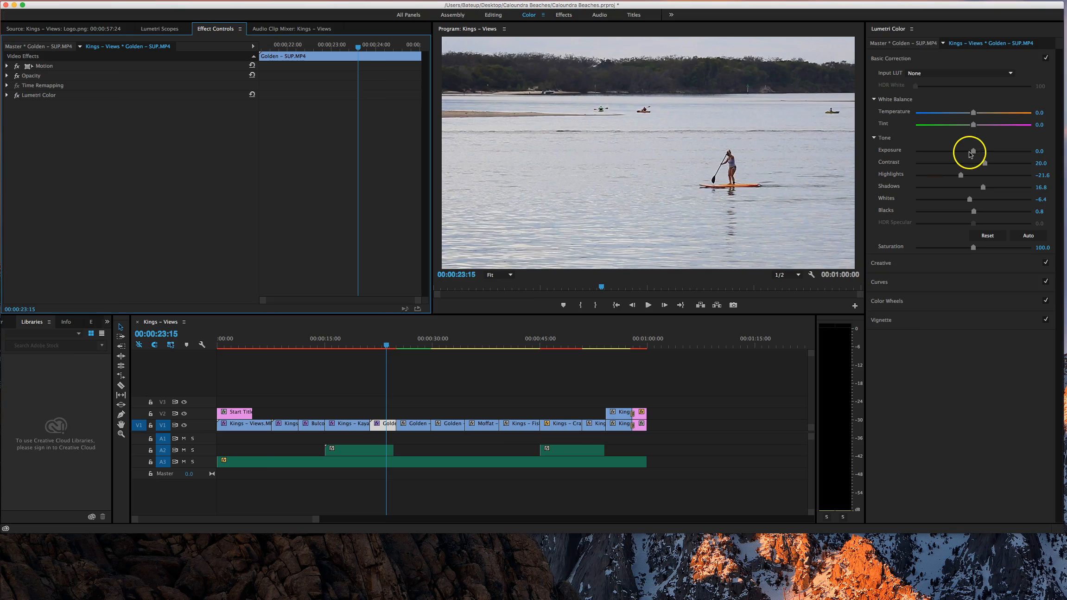
{"action": "left_click_drag", "start_coordinate": [973, 152], "coordinate": [978, 153]}
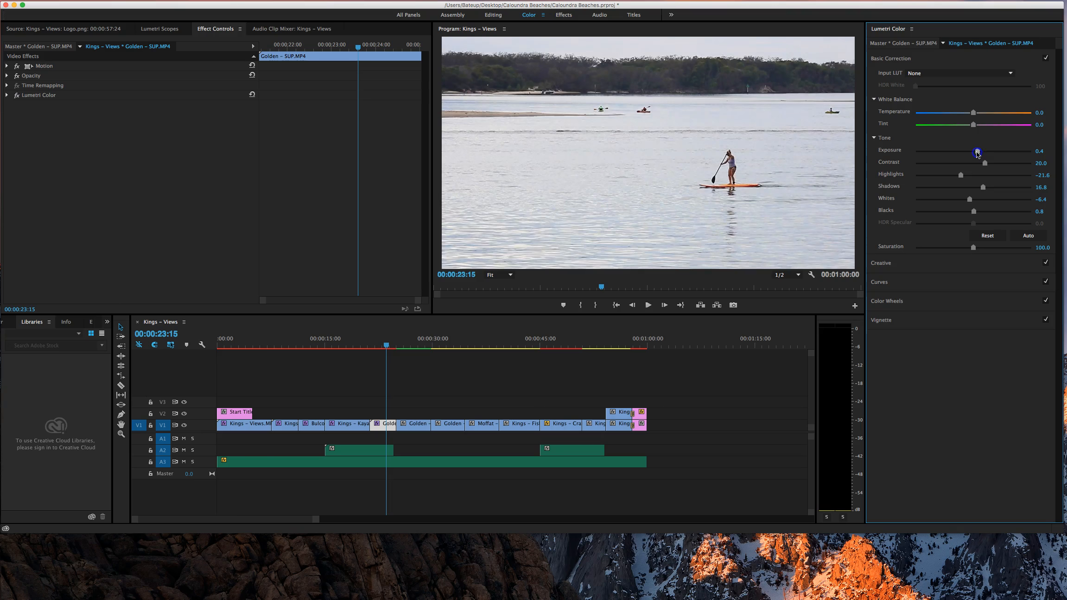
Refine the Golden – SUP.MP4 grade to exposure 0.2, highlights -30.4 and shadows 25.6
{"action": "left_click", "coordinate": [962, 175]}
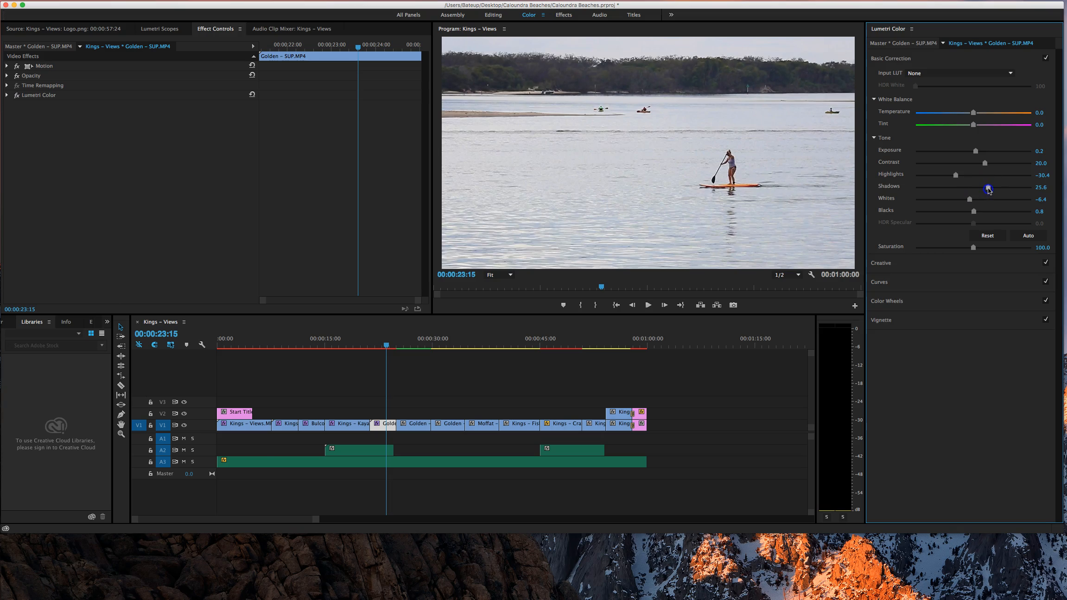
Paste the copied Lumetri Color effect onto Golden – Jetski Close Up.MP4 and set its exposure to 1.0 and shadows to 21.6
{"action": "left_click", "coordinate": [425, 343]}
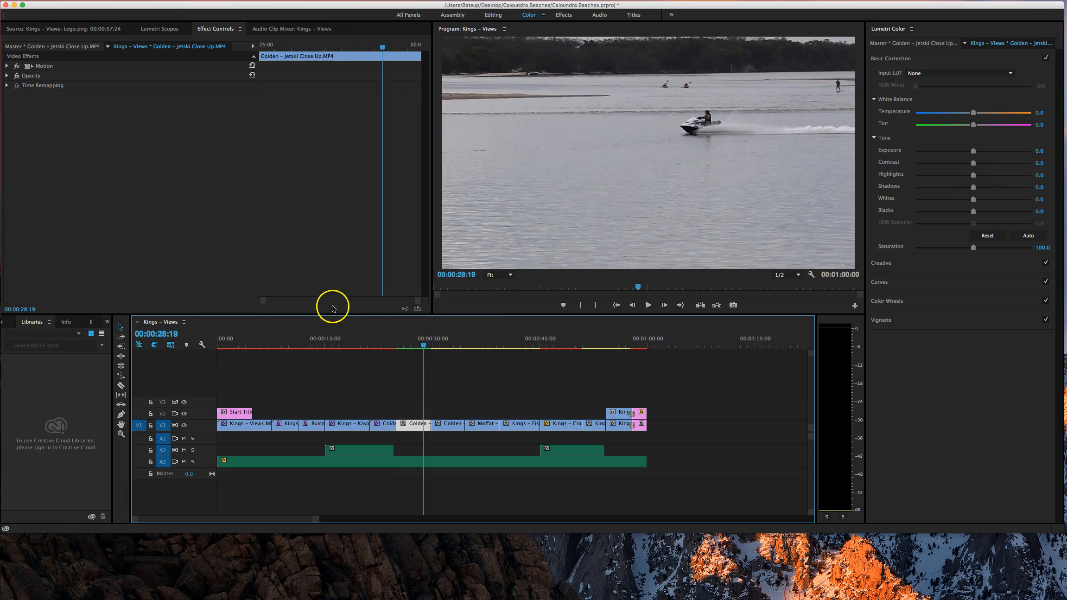
{"action": "right_click", "coordinate": [122, 161]}
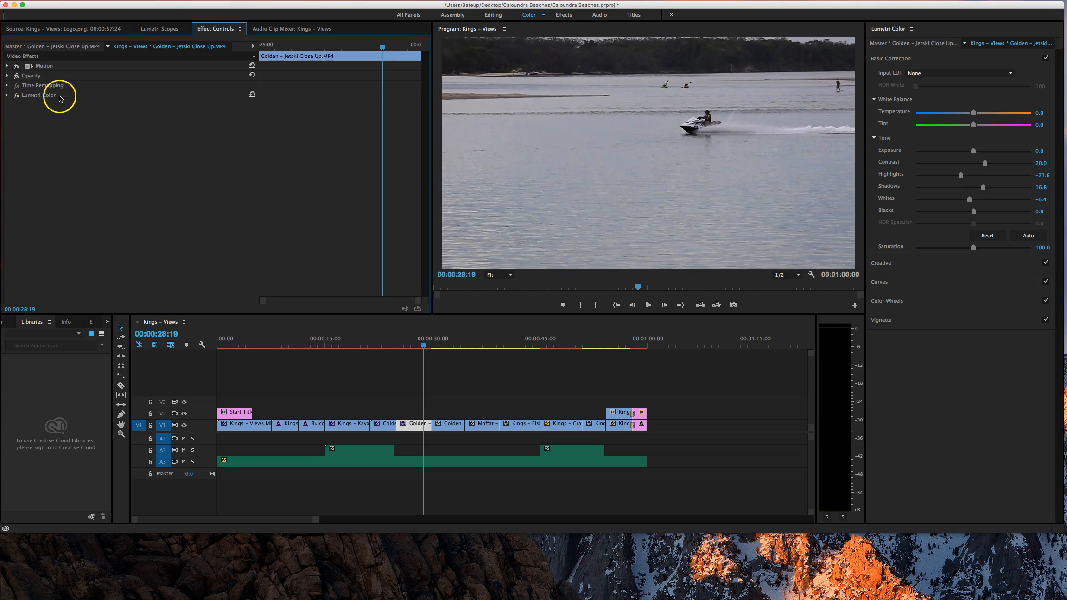
{"action": "left_click_drag", "start_coordinate": [976, 155], "coordinate": [986, 156]}
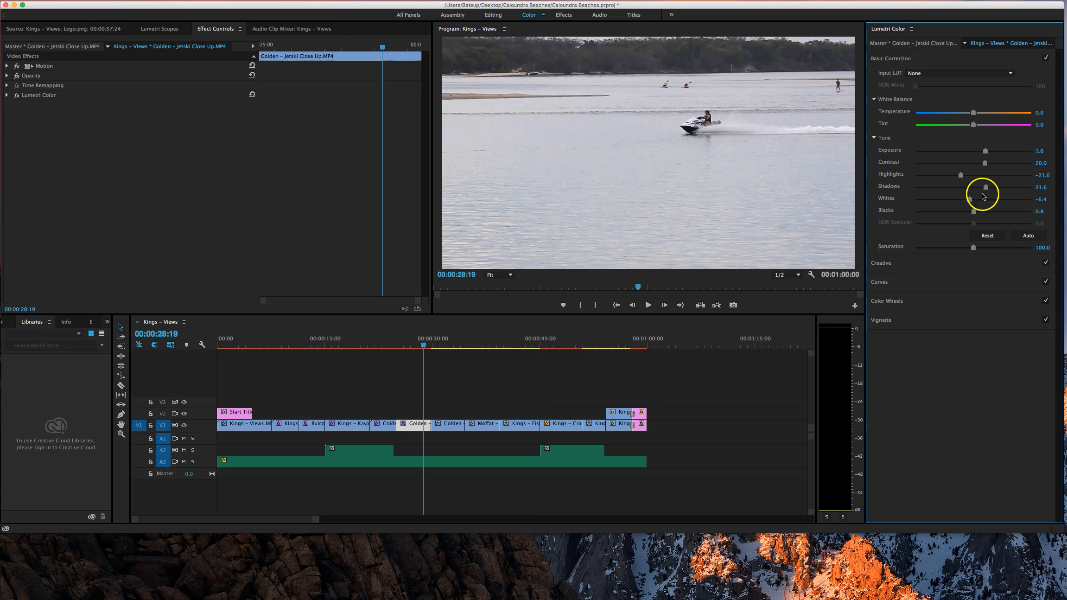
Paste the copied Lumetri Color effect onto the Golden – Bike Rider.MP4 and Moffat – Pan.MP4 clips
{"action": "left_click", "coordinate": [457, 421]}
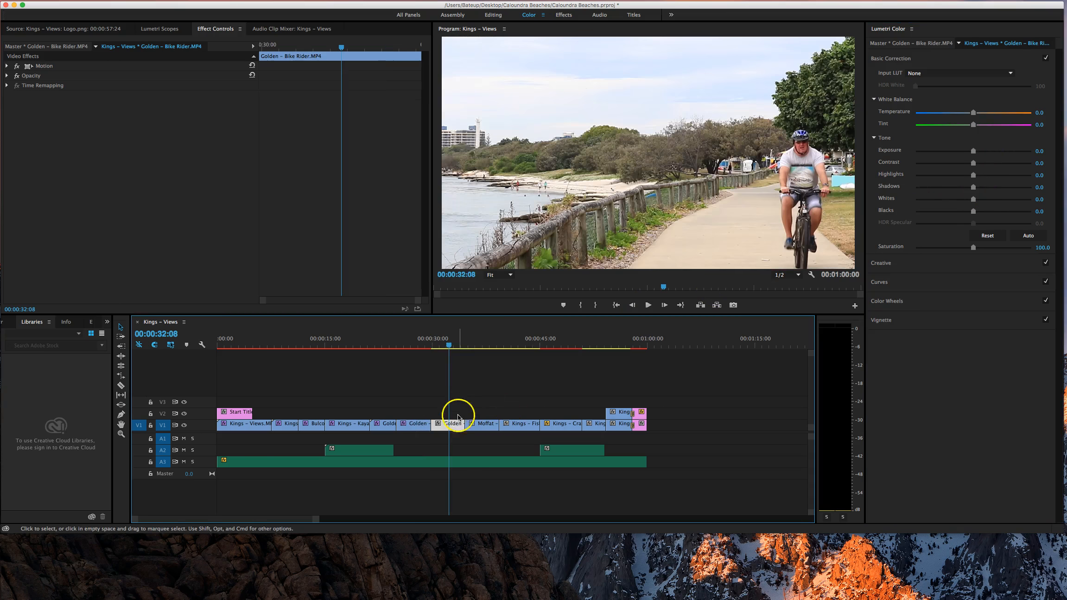
{"action": "right_click", "coordinate": [201, 157]}
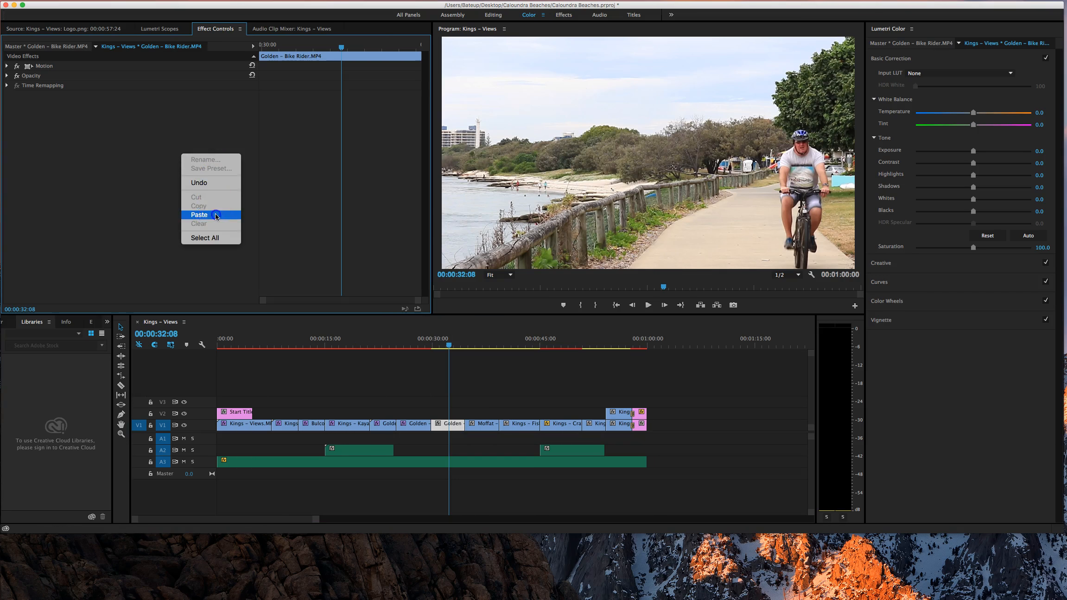
{"action": "left_click", "coordinate": [216, 213]}
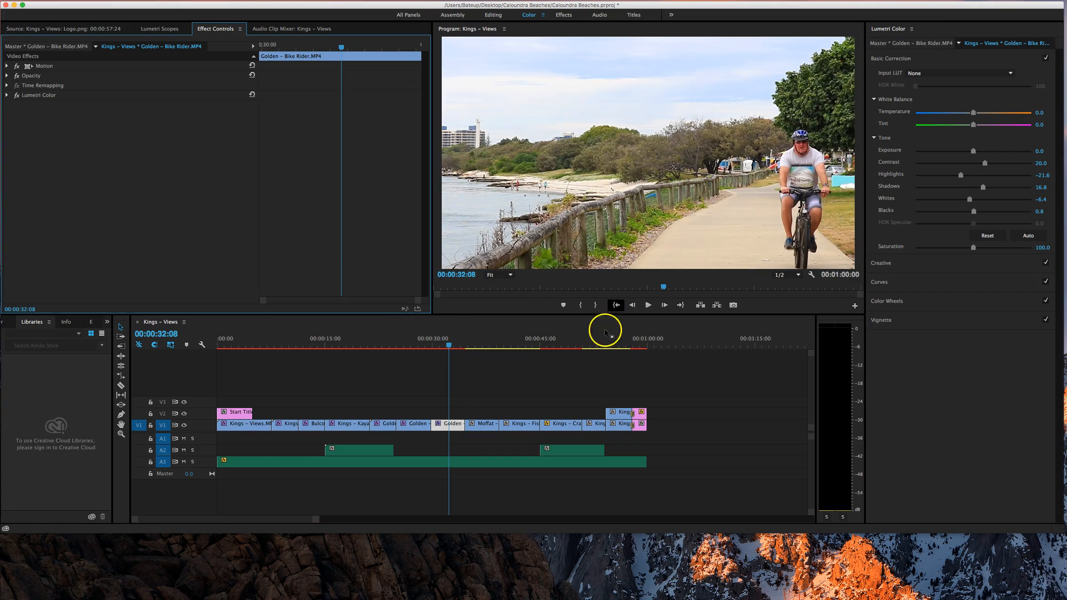
{"action": "left_click", "coordinate": [482, 422]}
{"action": "right_click", "coordinate": [137, 168]}
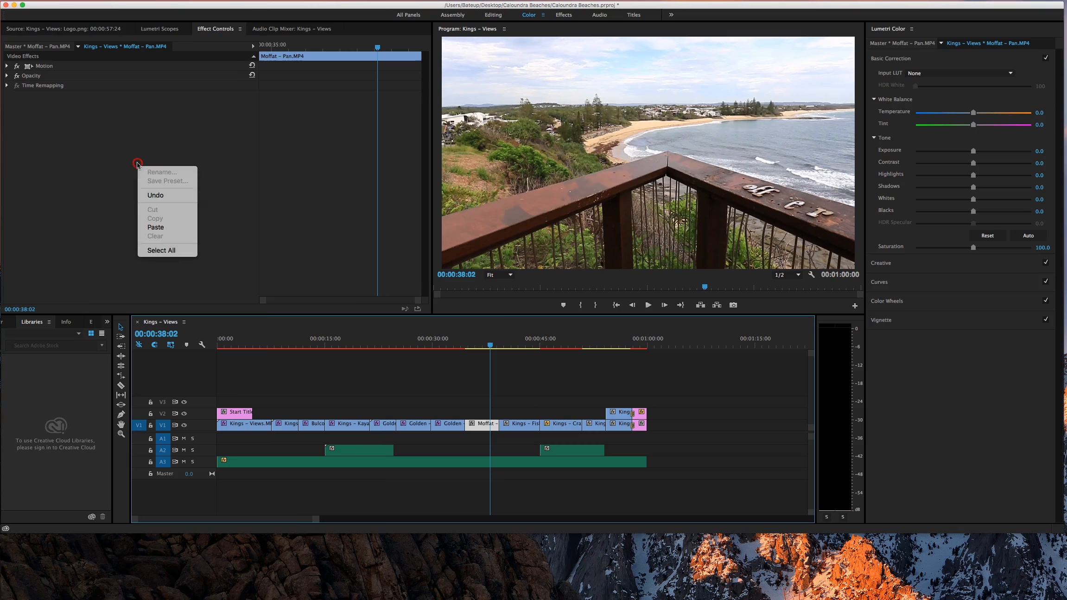
{"action": "left_click", "coordinate": [162, 226]}
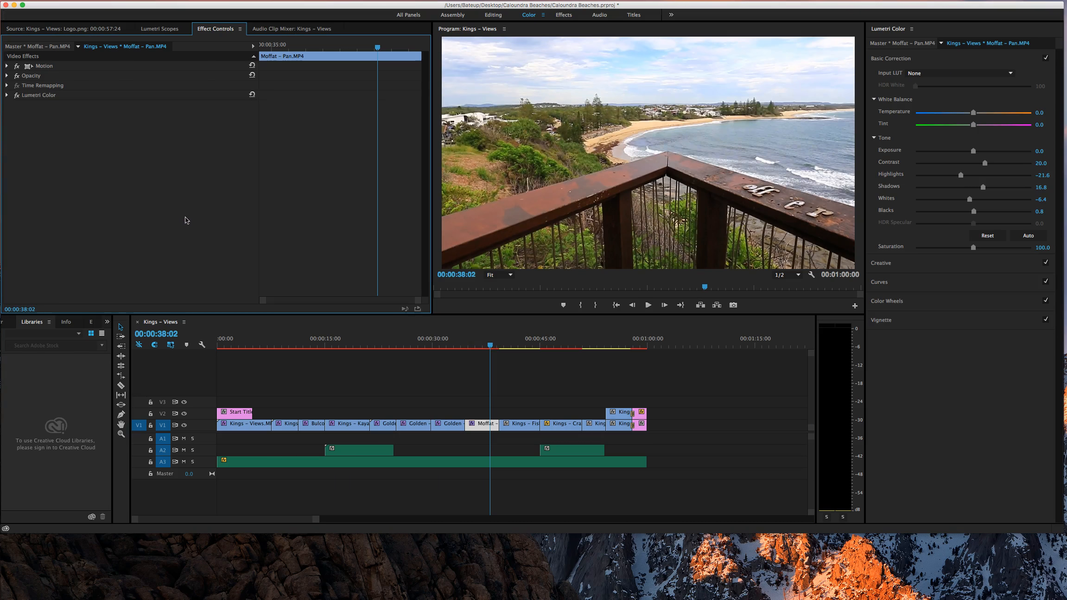
Paste the copied Lumetri Color effect onto the Kings – Fisherman.MP4 and Kings – Crab Zoom.MP4 clips
{"action": "left_click", "coordinate": [520, 336]}
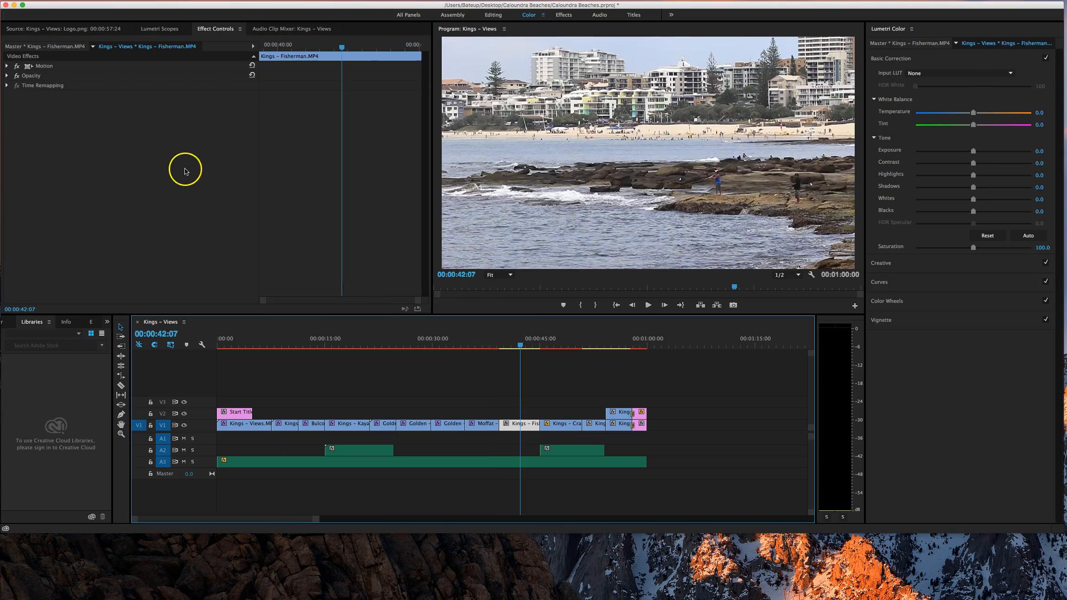
{"action": "right_click", "coordinate": [156, 161]}
{"action": "left_click", "coordinate": [187, 224]}
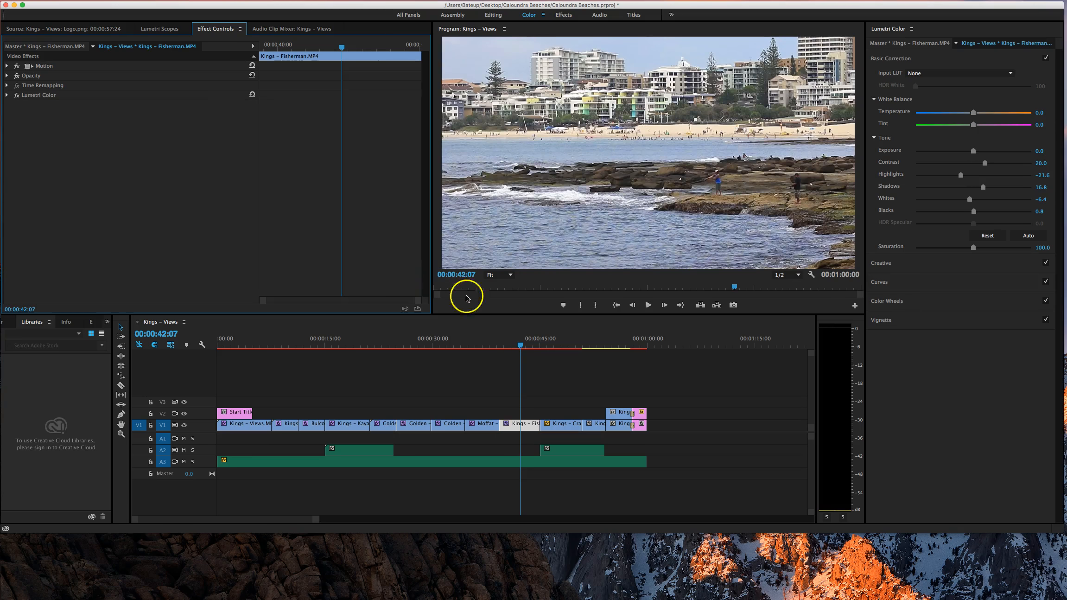
{"action": "left_click", "coordinate": [564, 338]}
{"action": "right_click", "coordinate": [208, 184]}
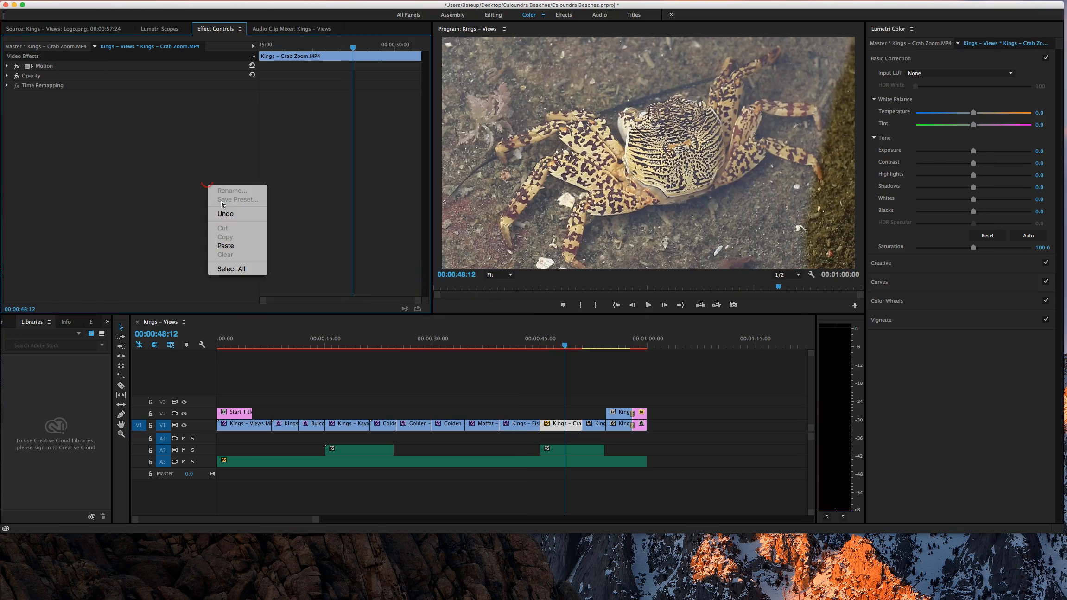
{"action": "left_click", "coordinate": [234, 246]}
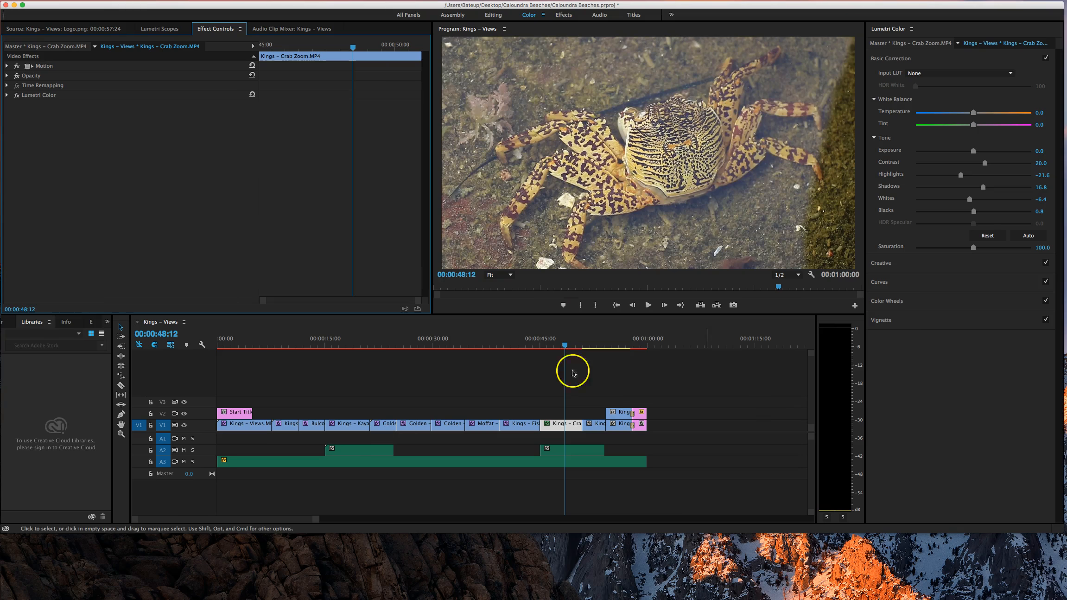
Paste the copied Lumetri Color effect onto the Kings – Birds.MP4 clip
{"action": "left_click", "coordinate": [597, 340]}
{"action": "right_click", "coordinate": [144, 141]}
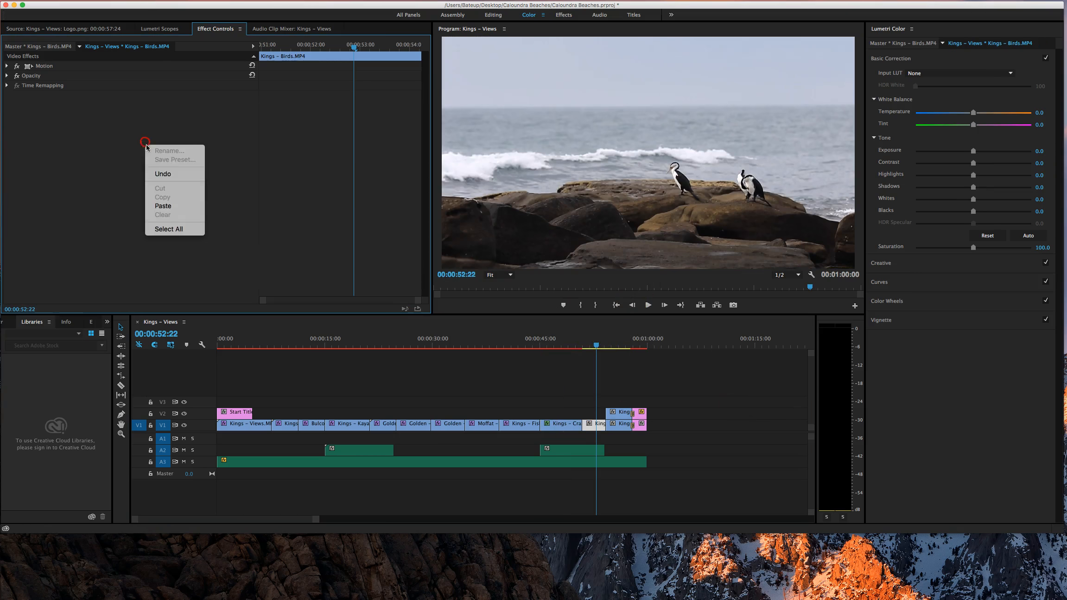
{"action": "left_click", "coordinate": [185, 205]}
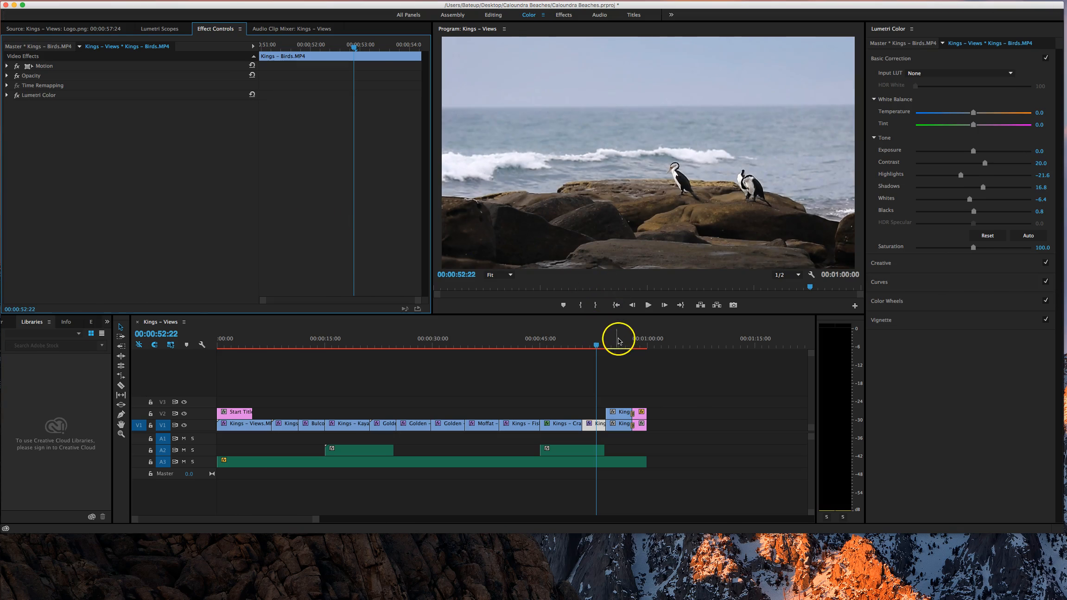
Paste the copied Lumetri Color effect onto both Kings – Jetski Zoom.MP4 clips, on tracks V1 and V2
{"action": "left_click", "coordinate": [617, 342]}
{"action": "right_click", "coordinate": [105, 176]}
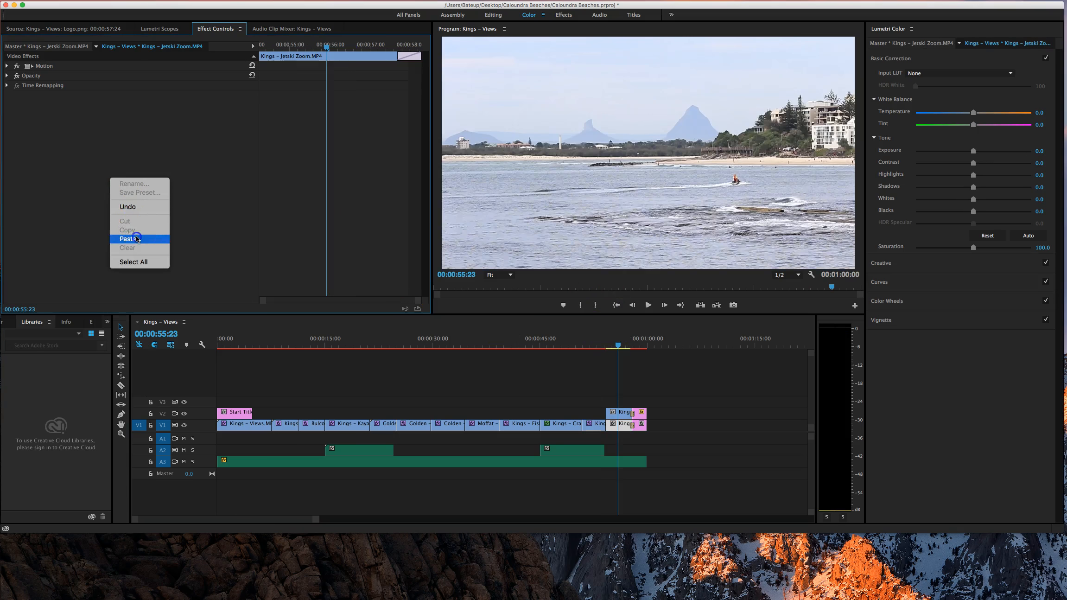
{"action": "left_click", "coordinate": [135, 237]}
{"action": "left_click", "coordinate": [626, 412]}
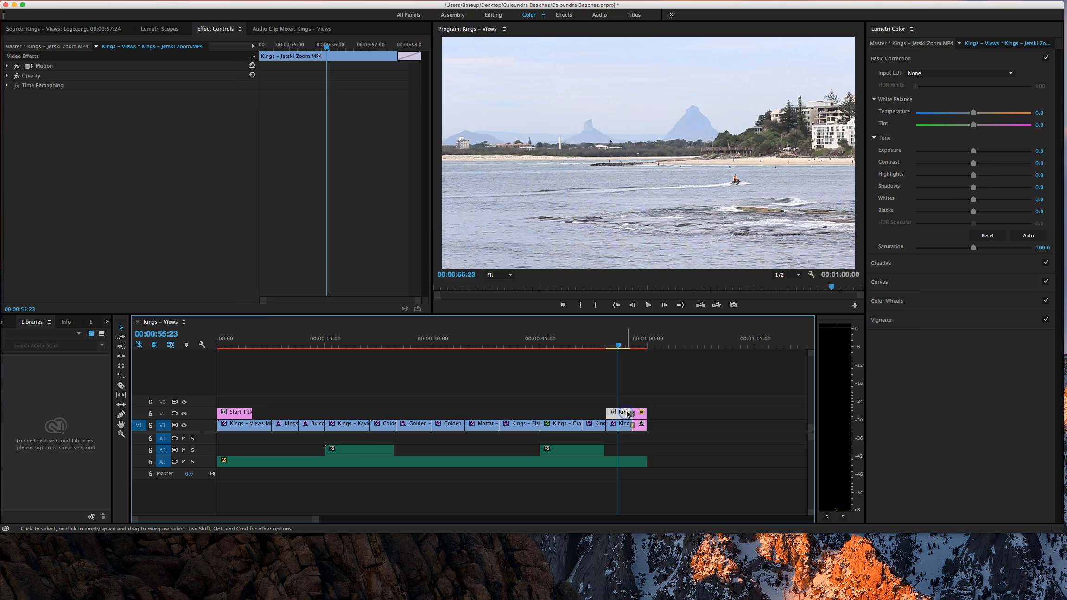
{"action": "right_click", "coordinate": [147, 206]}
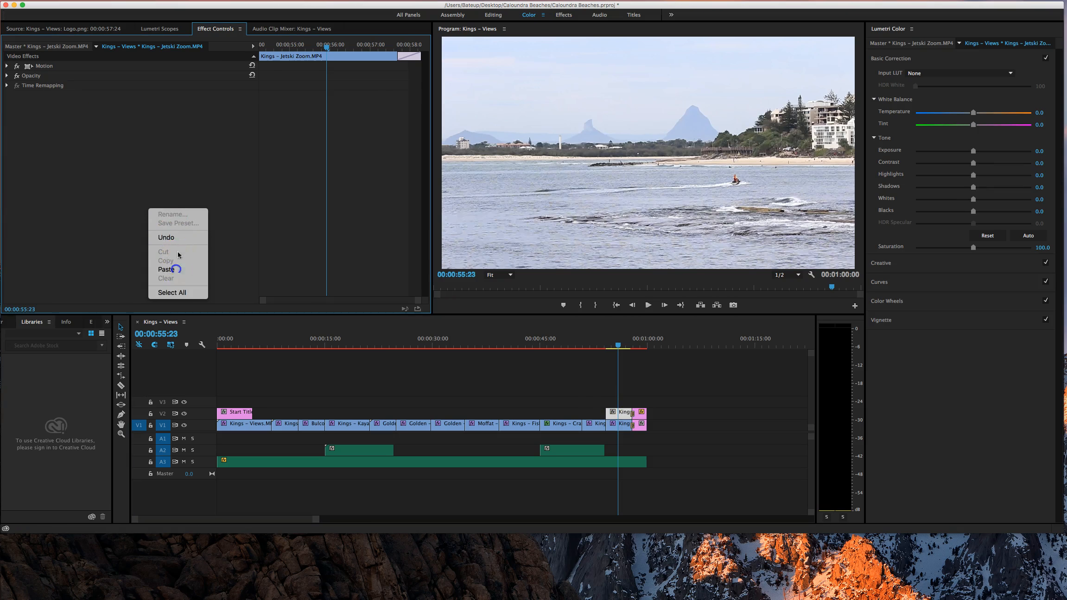
{"action": "left_click", "coordinate": [179, 268]}
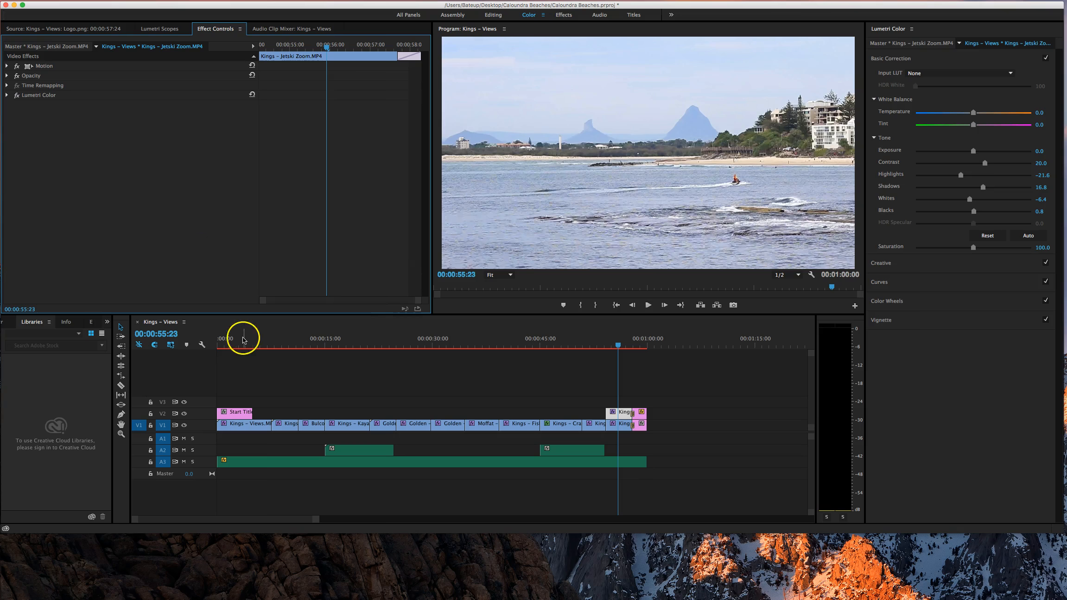
Mark an In point at the start of the sequence and an Out point at its end, at 00:01:00:01
{"action": "left_click", "coordinate": [615, 346]}
{"action": "left_click_drag", "start_coordinate": [615, 346], "coordinate": [222, 349]}
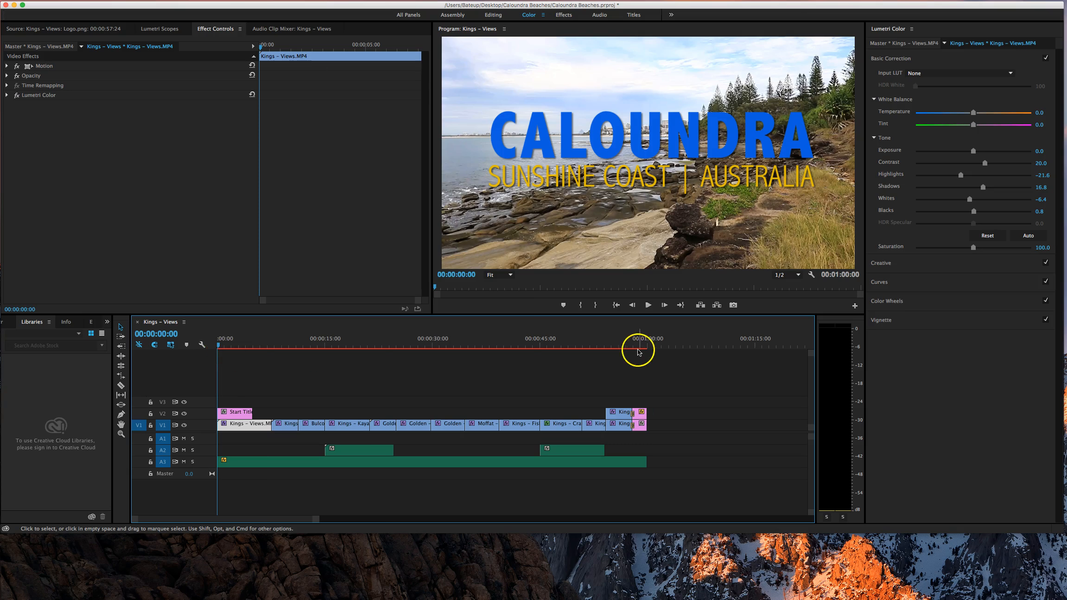
{"action": "left_click", "coordinate": [582, 307]}
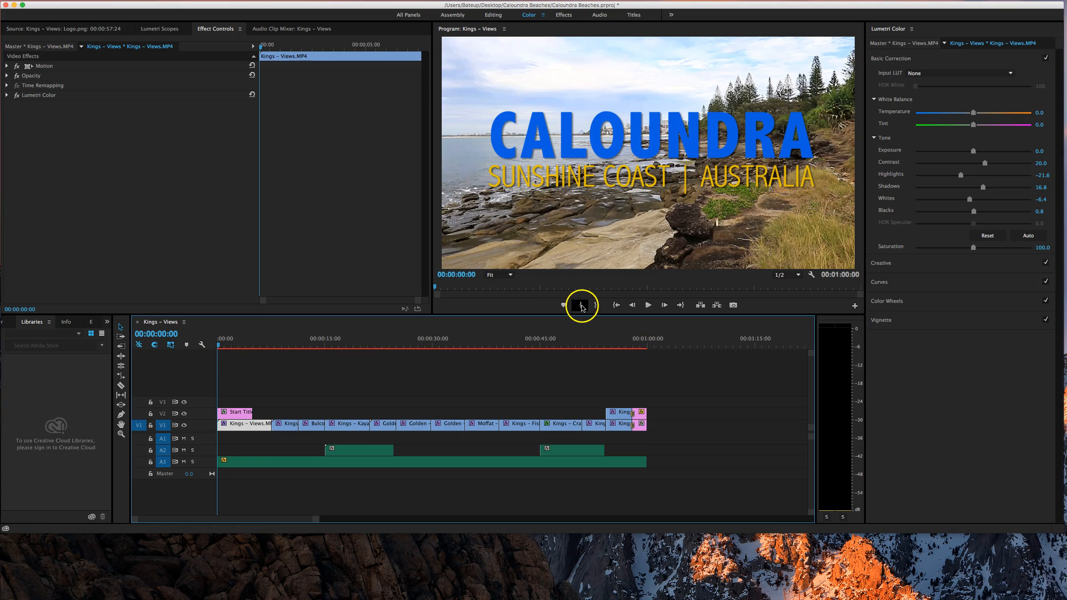
{"action": "left_click_drag", "start_coordinate": [625, 342], "coordinate": [648, 342]}
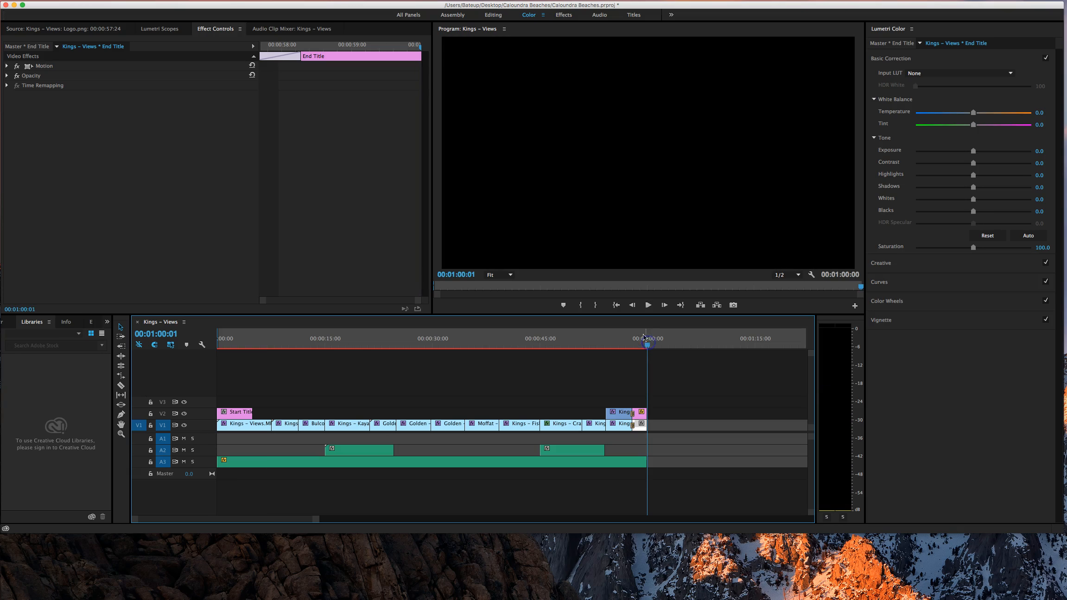
{"action": "left_click", "coordinate": [596, 305]}
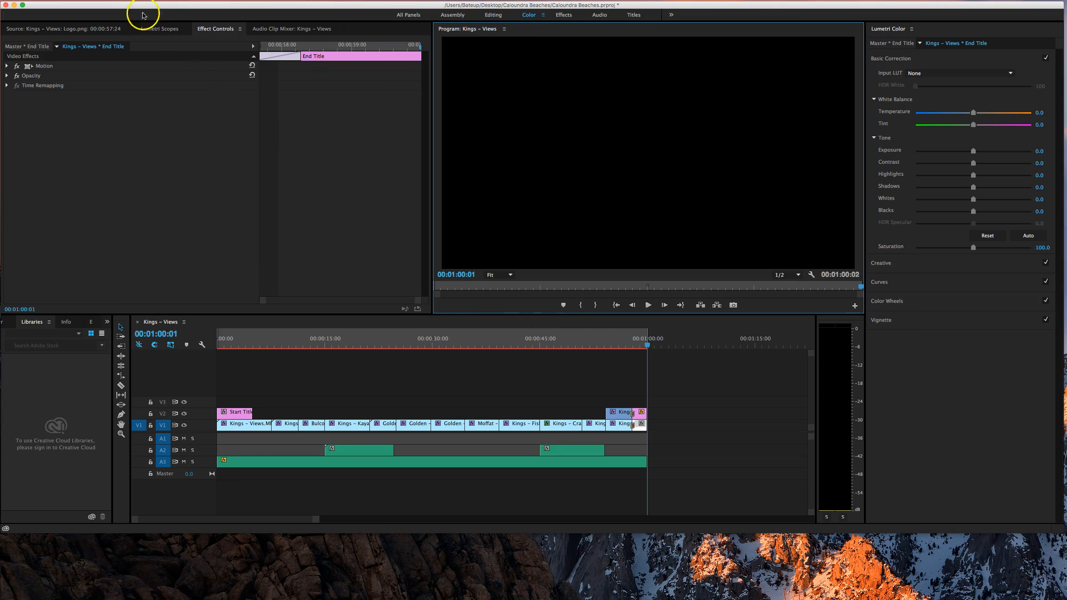
Render the effects between the sequence's In and Out points
{"action": "left_click", "coordinate": [126, 0]}
{"action": "left_click", "coordinate": [127, 0]}
{"action": "left_click", "coordinate": [154, 0]}
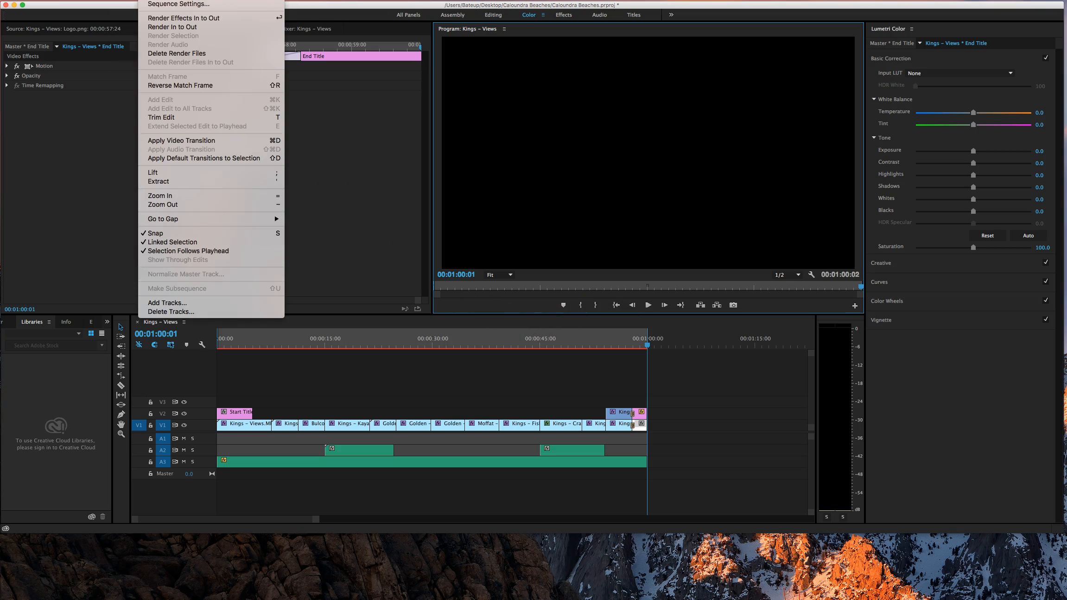
{"action": "left_click", "coordinate": [177, 17]}
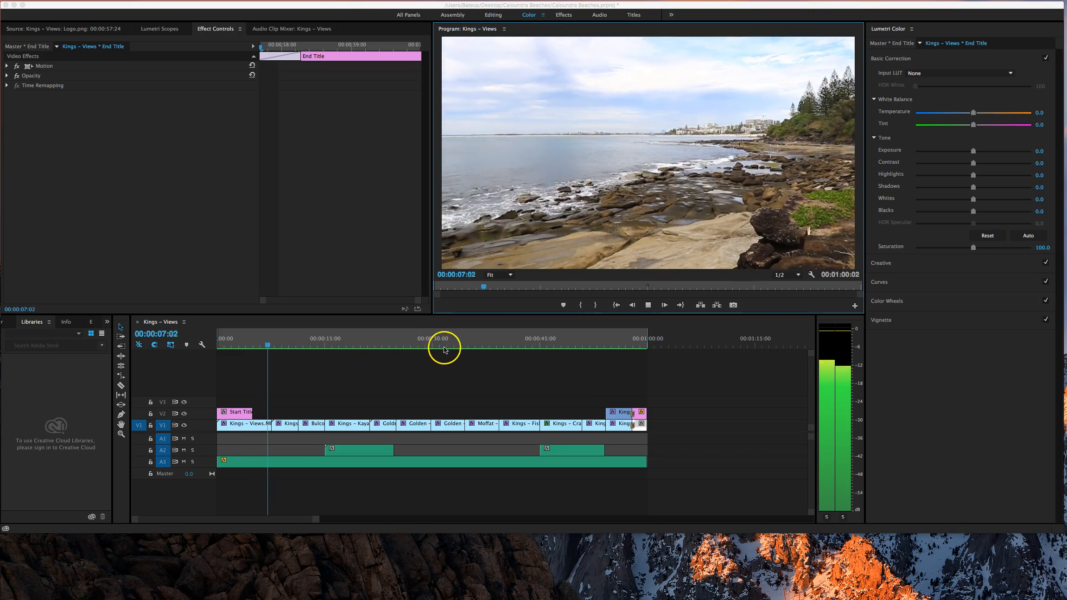
Watch the rendered sequence through to the end, adjusting the system volume to check the audio against the picture
{"action": "key", "text": "XF86AudioLowerVolume"}
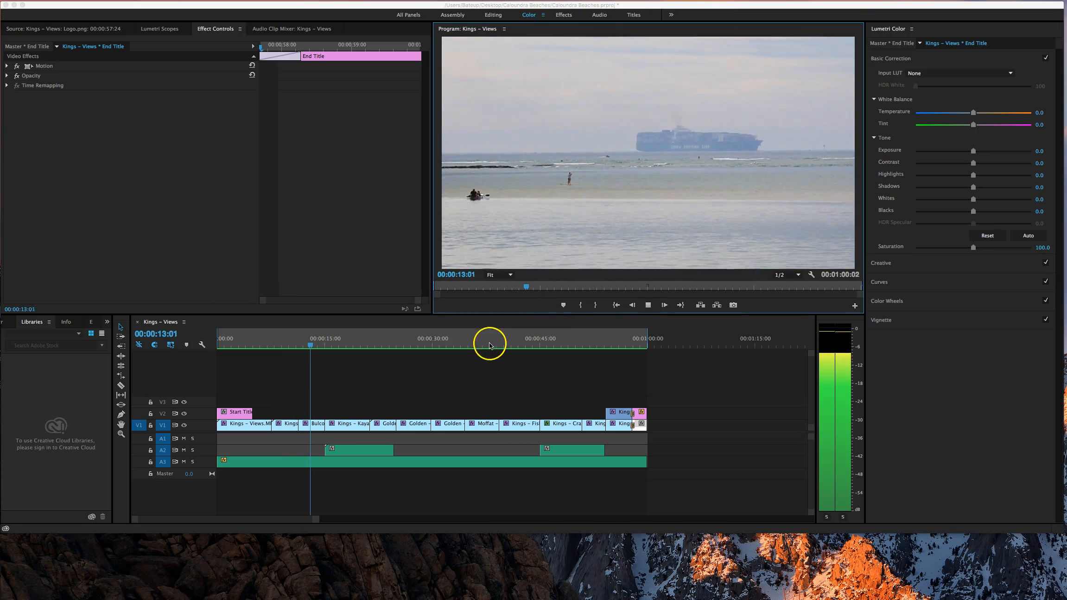
{"action": "key", "text": "XF86AudioRaiseVolume"}
{"action": "key", "text": "XF86AudioRaiseVolume"}
{"action": "key", "text": "XF86AudioRaiseVolume"}
{"action": "key", "text": "XF86AudioRaiseVolume"}
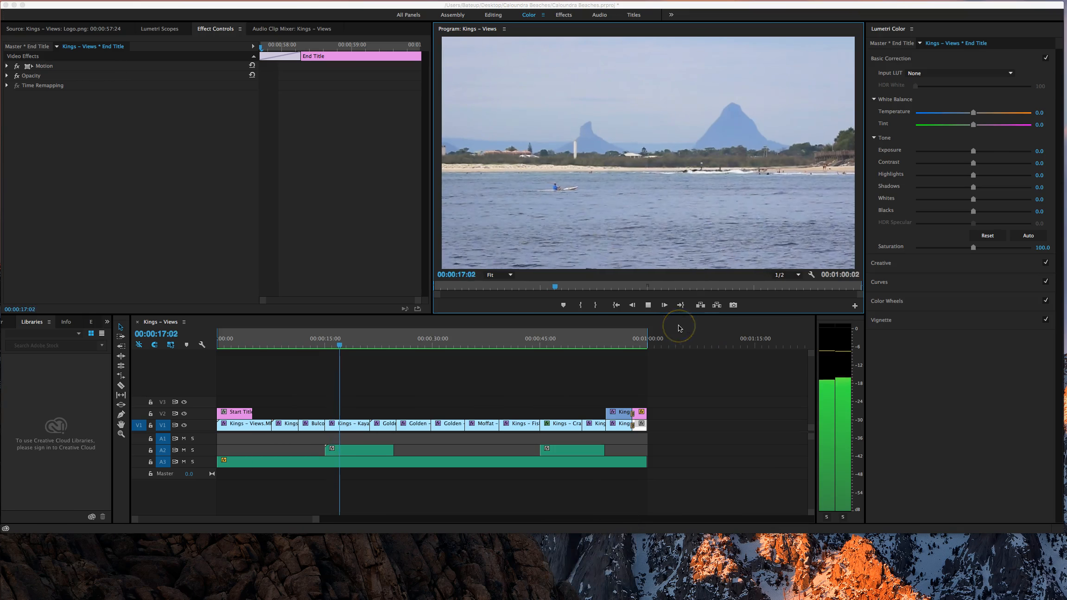
{"action": "key", "text": "XF86AudioLowerVolume"}
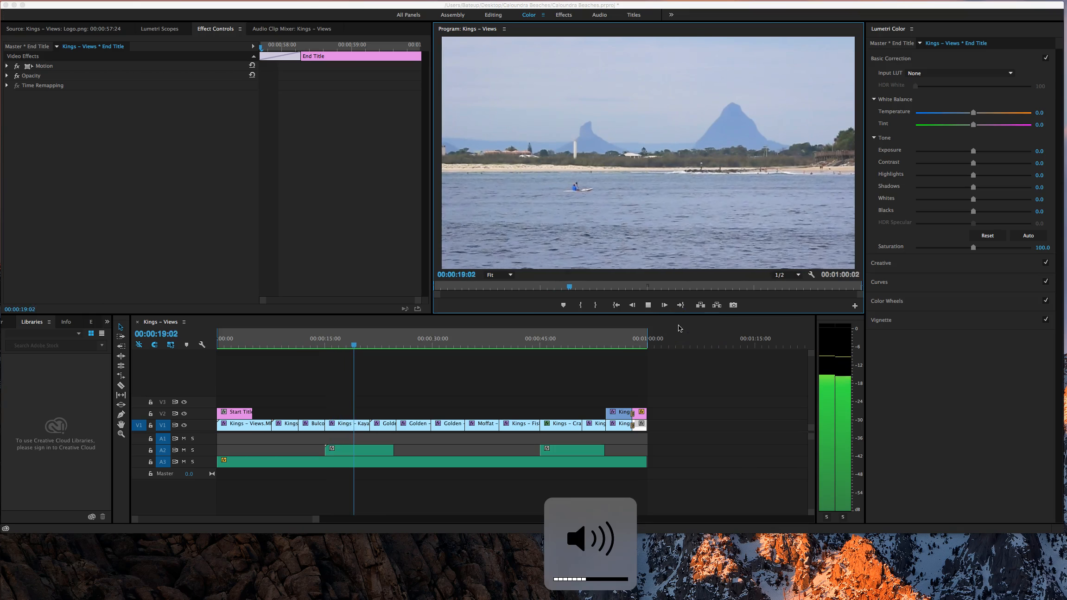
{"action": "key", "text": "XF86AudioRaiseVolume"}
{"action": "key", "text": "XF86AudioRaiseVolume"}
{"action": "key", "text": "XF86AudioRaiseVolume"}
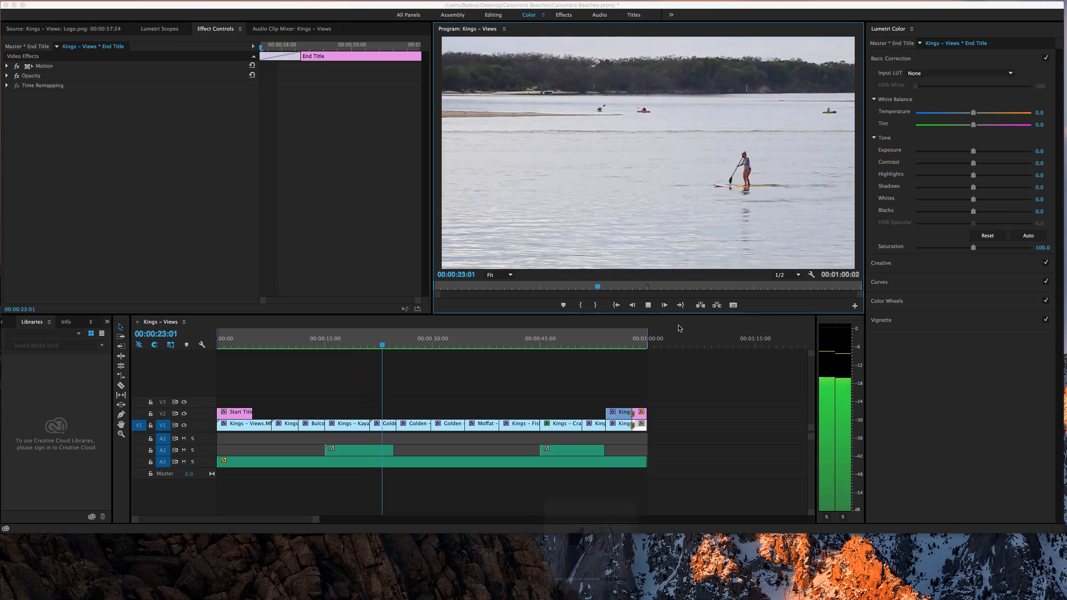
{"action": "key", "text": "XF86AudioLowerVolume"}
{"action": "key", "text": "XF86AudioLowerVolume"}
{"action": "key", "text": "XF86AudioLowerVolume"}
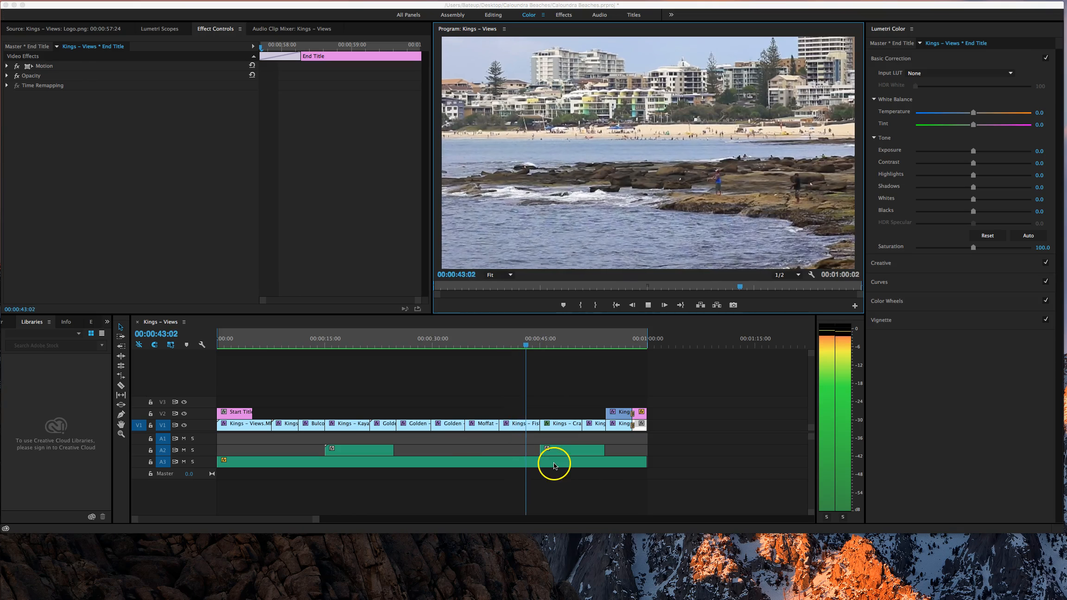
{"action": "key", "text": "XF86AudioLowerVolume"}
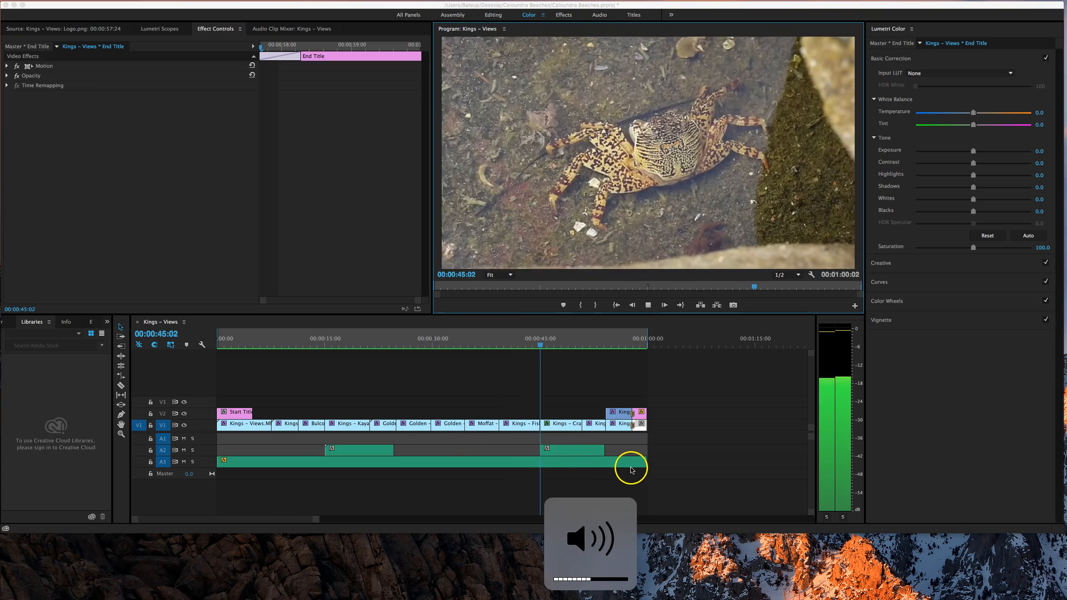
{"action": "key", "text": "XF86AudioLowerVolume"}
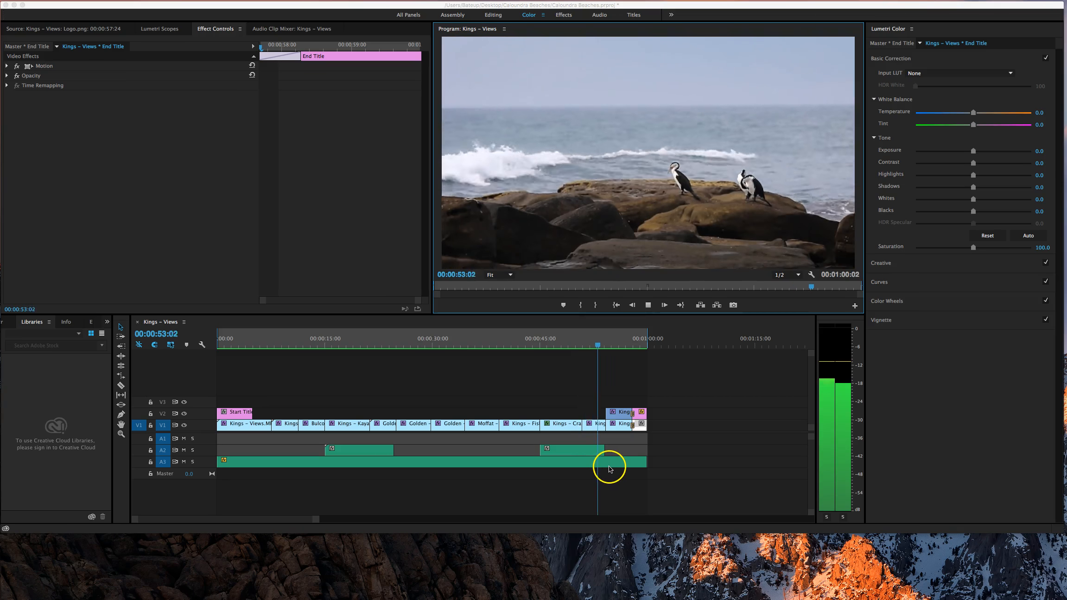
{"action": "key", "text": "XF86AudioLowerVolume"}
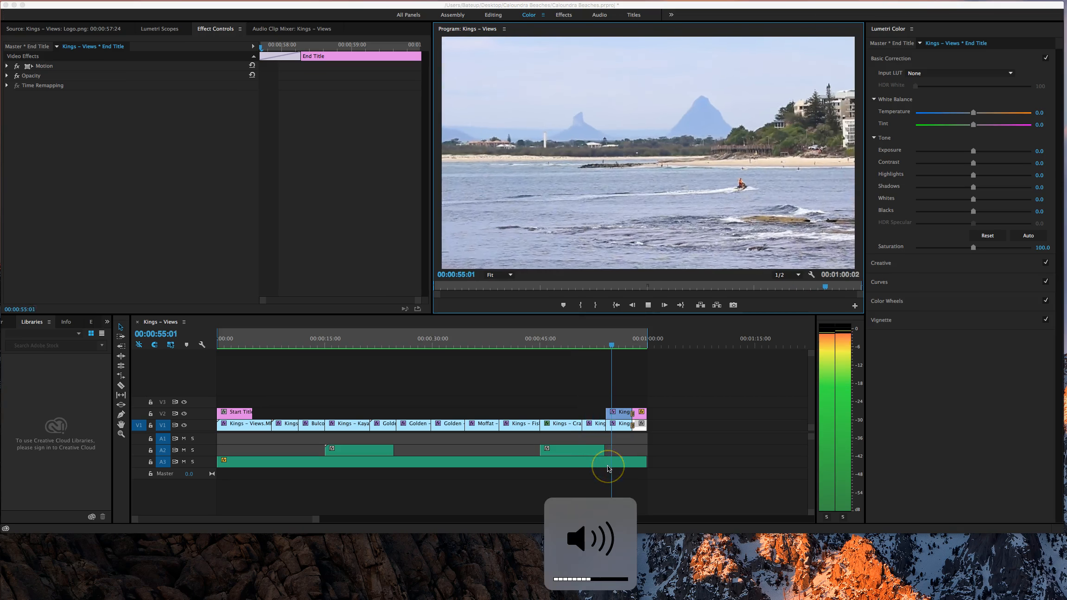
{"action": "key", "text": "XF86AudioLowerVolume"}
{"action": "key", "text": "XF86AudioLowerVolume"}
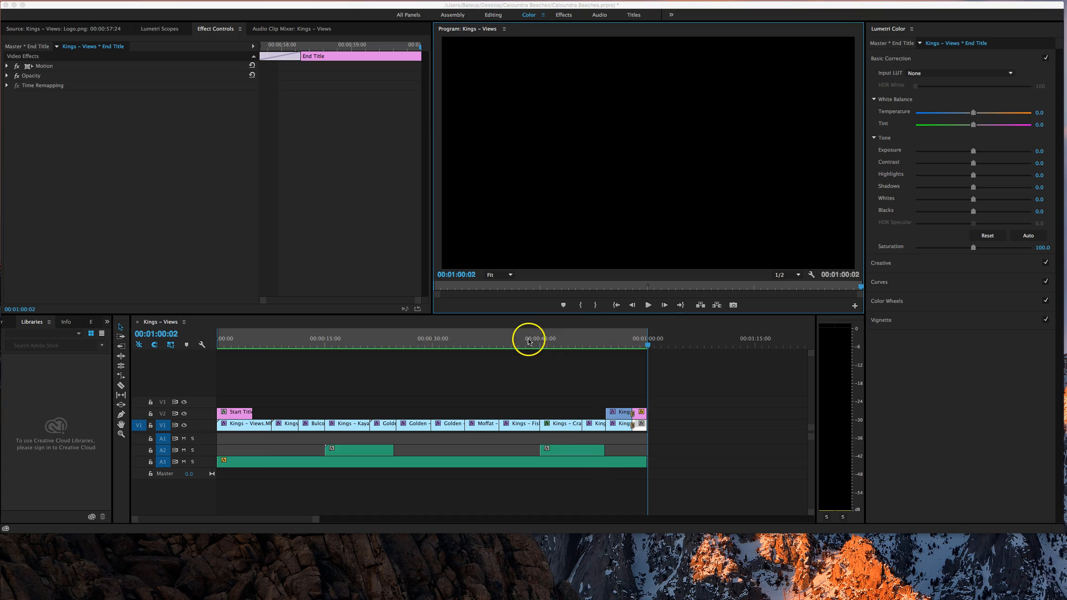
Clear the sequence's In and Out points and save the project
{"action": "right_click", "coordinate": [385, 343]}
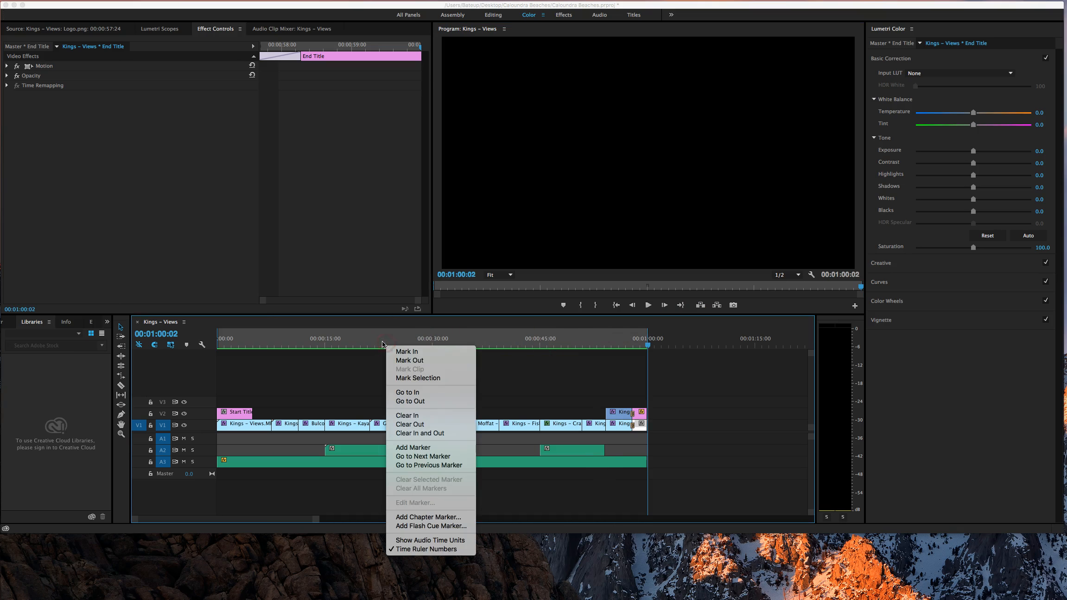
{"action": "left_click", "coordinate": [434, 412]}
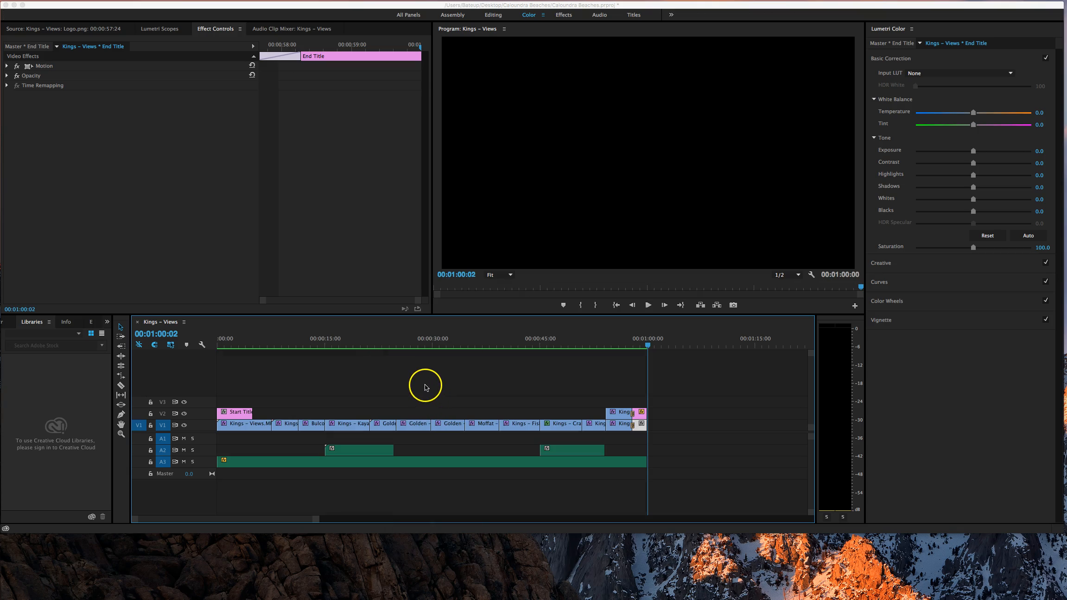
{"action": "left_click", "coordinate": [120, 132]}
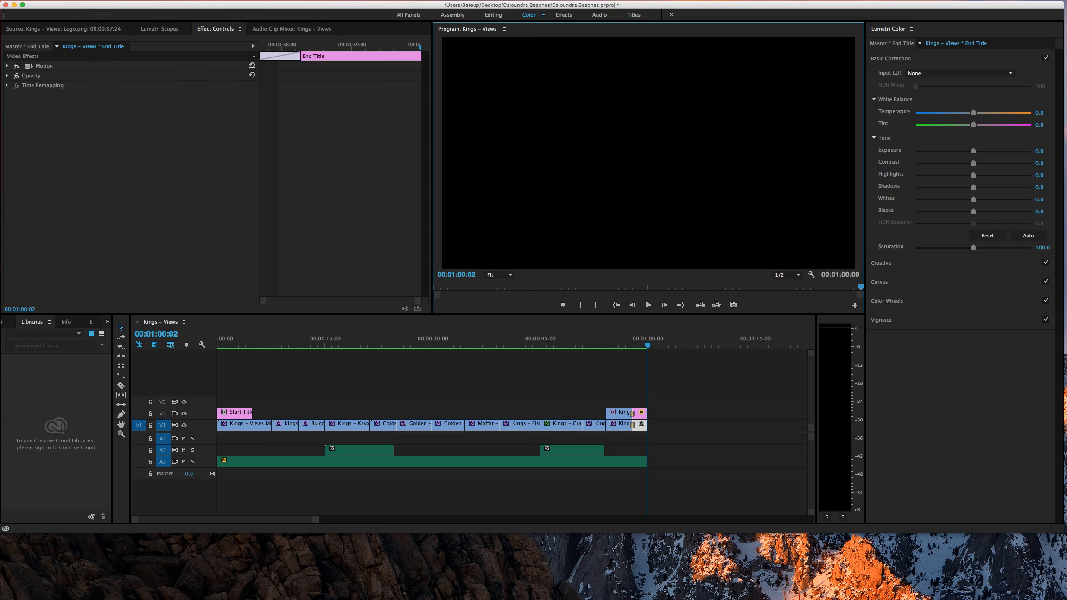
{"action": "left_click", "coordinate": [87, 0]}
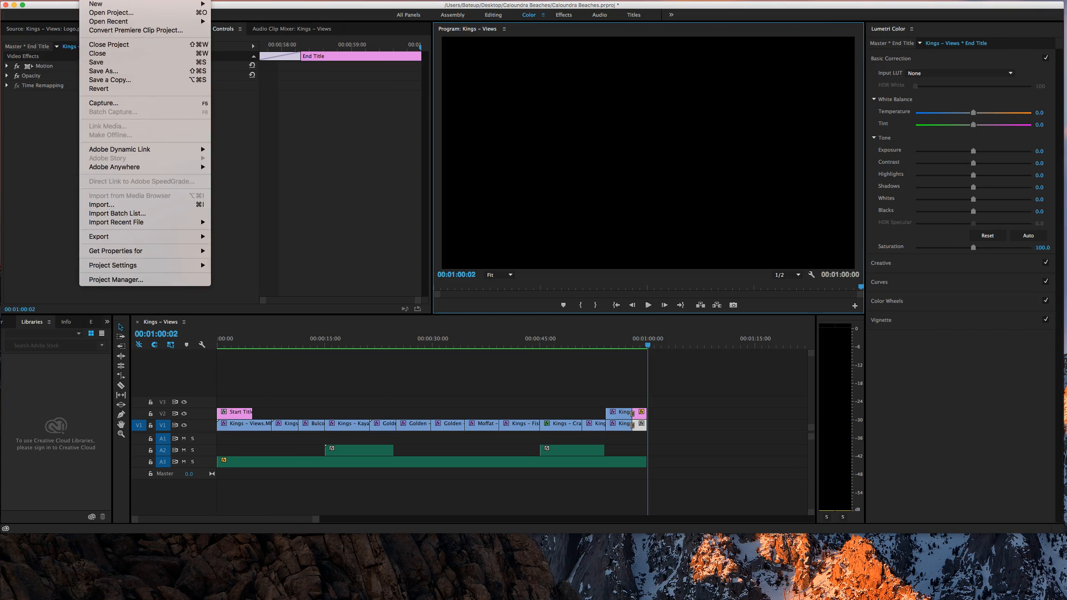
{"action": "left_click", "coordinate": [134, 63]}
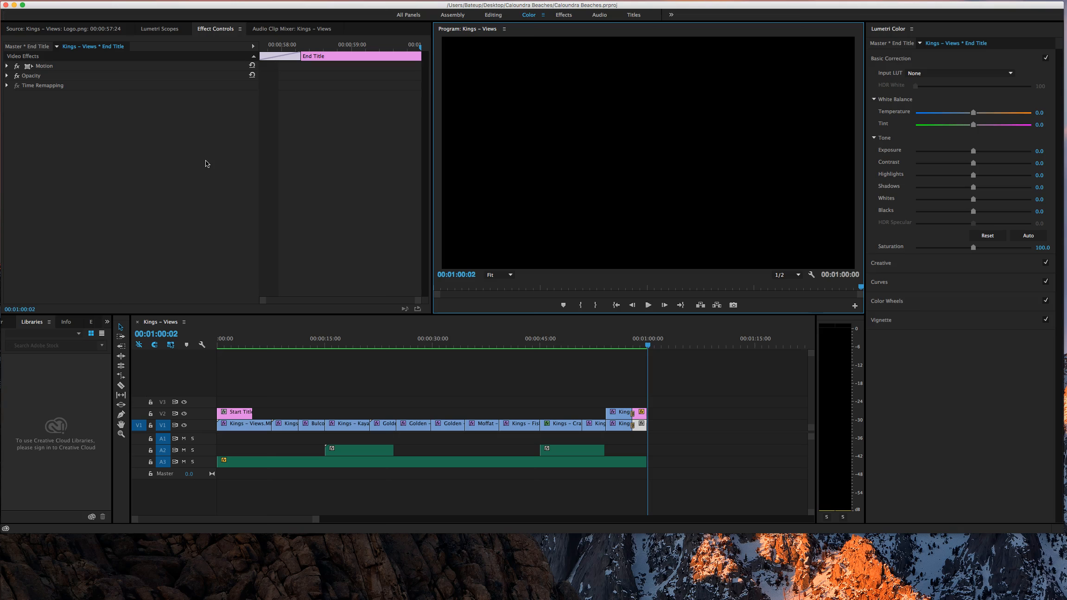
Open the media export settings for the Kings – Views sequence and choose the H.264 format
{"action": "left_click", "coordinate": [87, 1]}
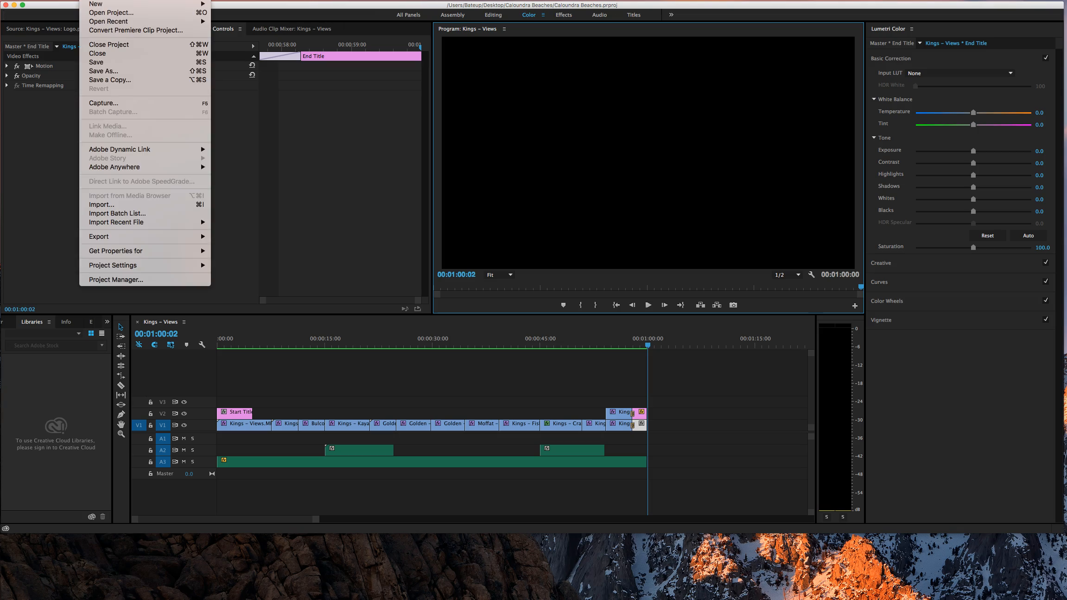
{"action": "mouse_move", "coordinate": [134, 238]}
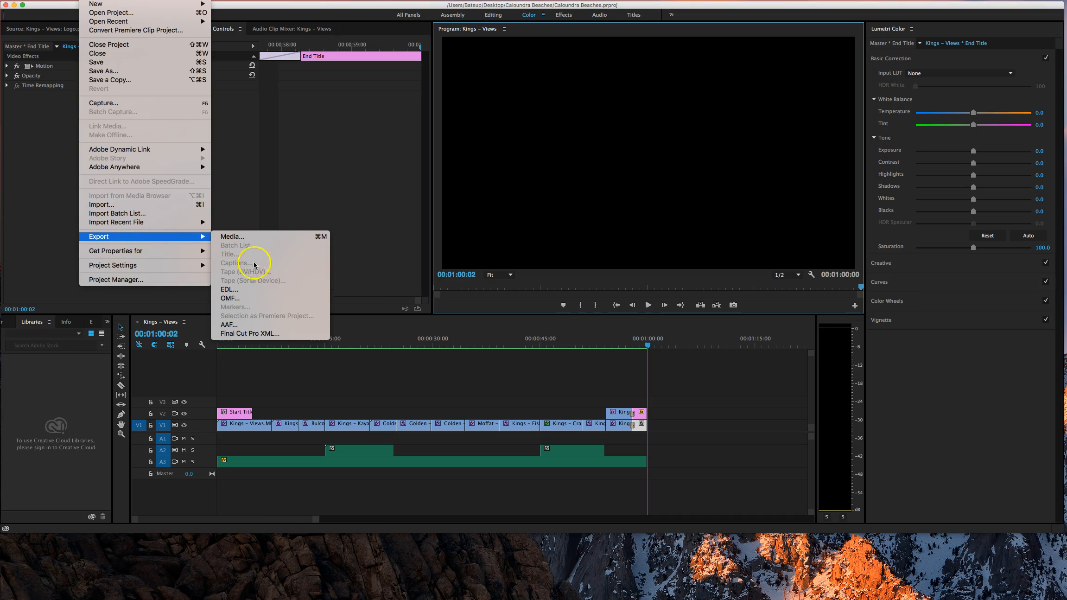
{"action": "left_click", "coordinate": [729, 409]}
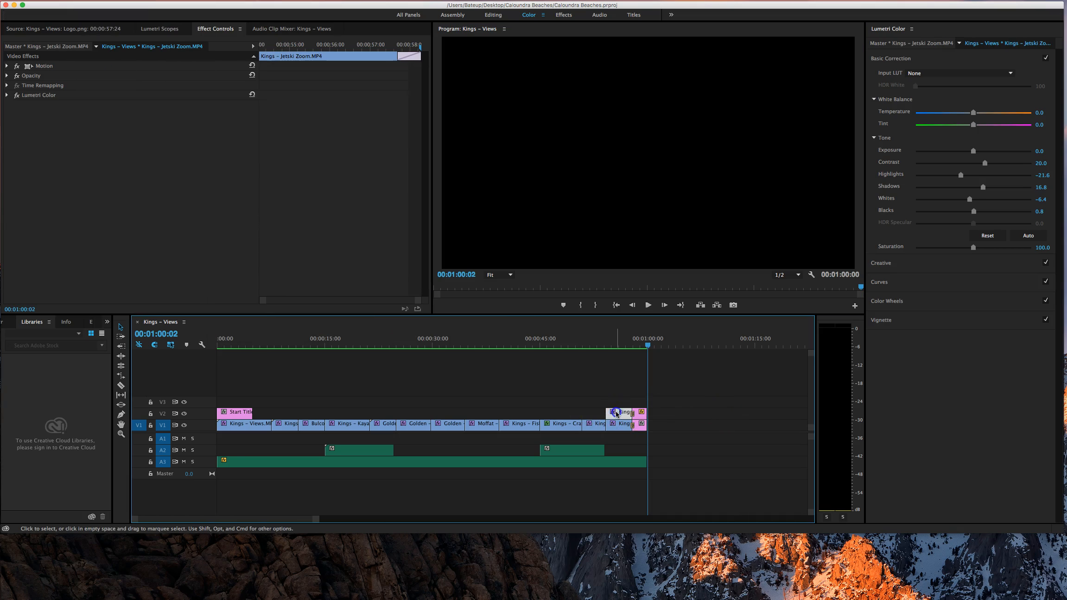
{"action": "left_click", "coordinate": [676, 409]}
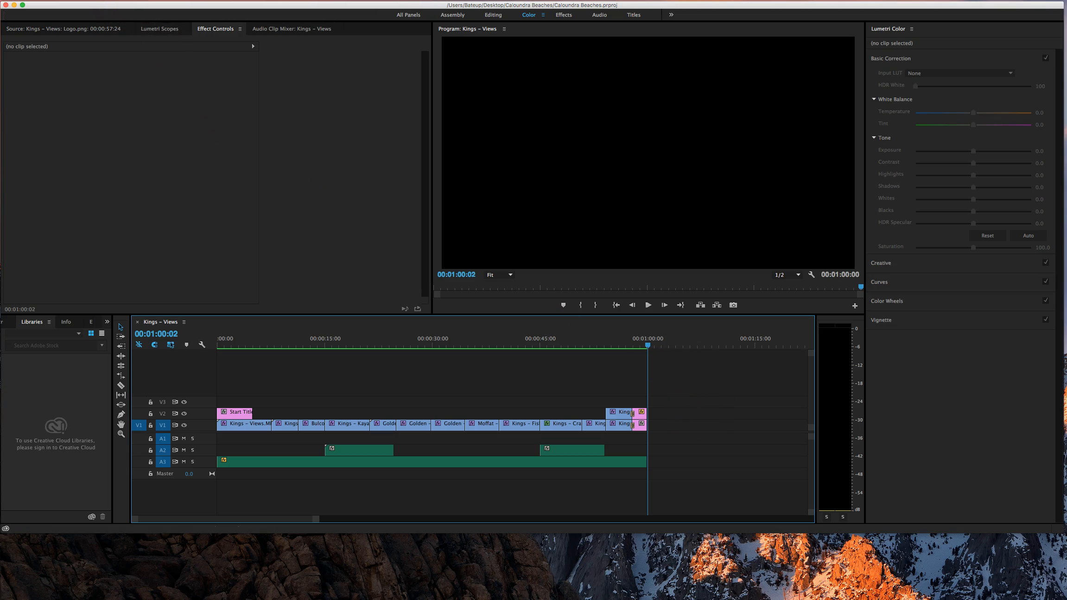
{"action": "mouse_move", "coordinate": [159, 241]}
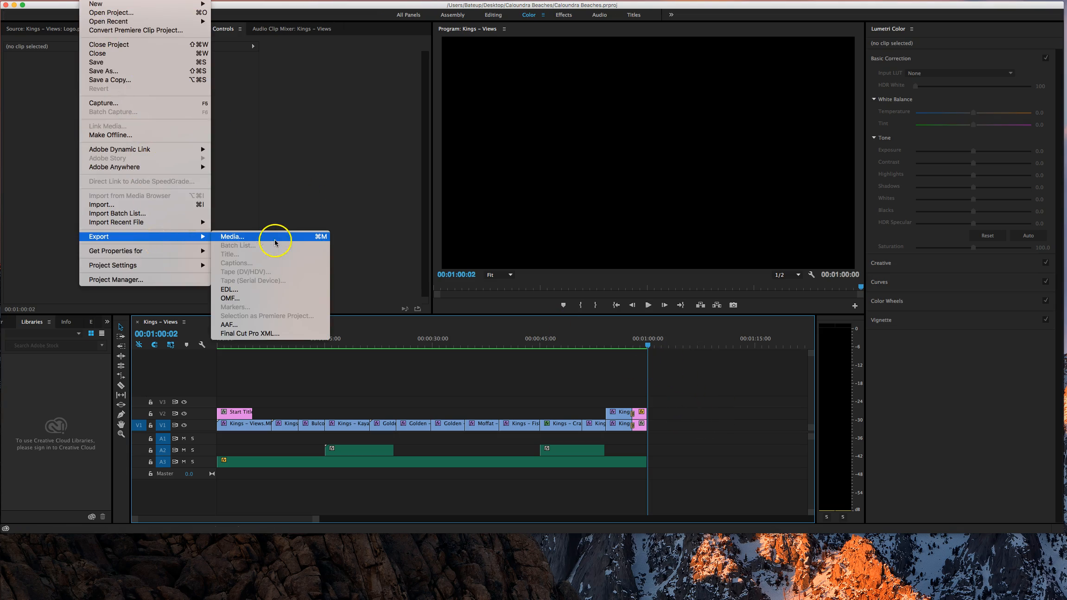
{"action": "left_click", "coordinate": [250, 240]}
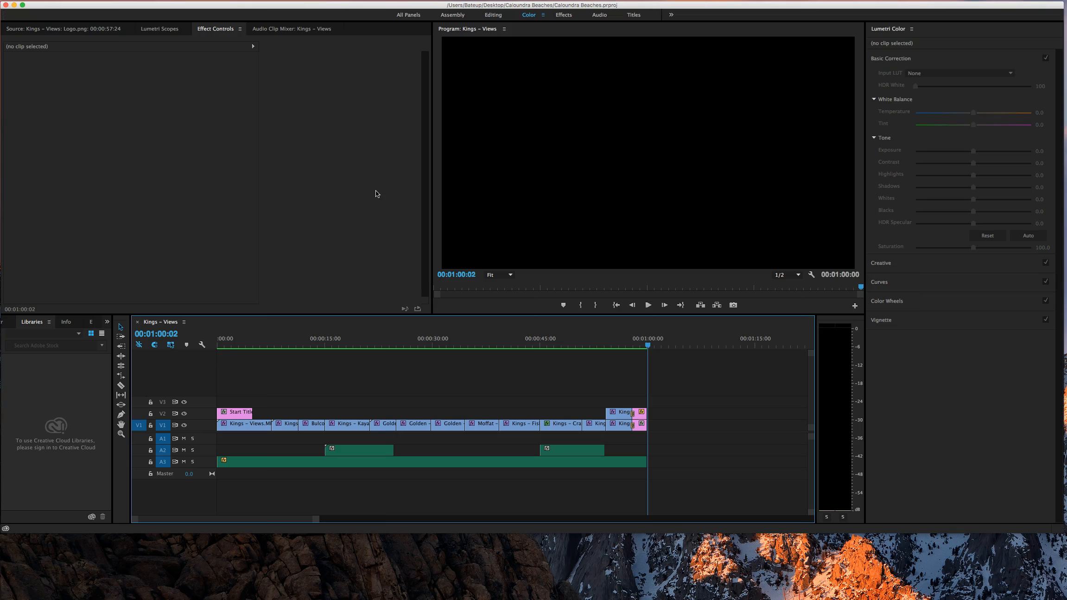
{"action": "left_click_drag", "start_coordinate": [512, 108], "coordinate": [365, 81]}
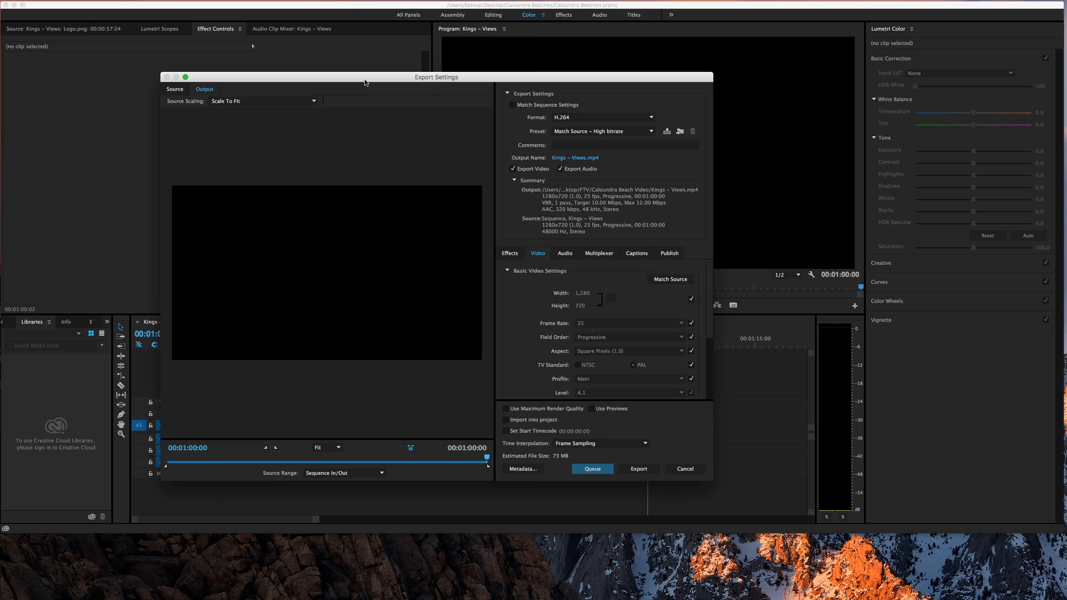
{"action": "left_click", "coordinate": [651, 118]}
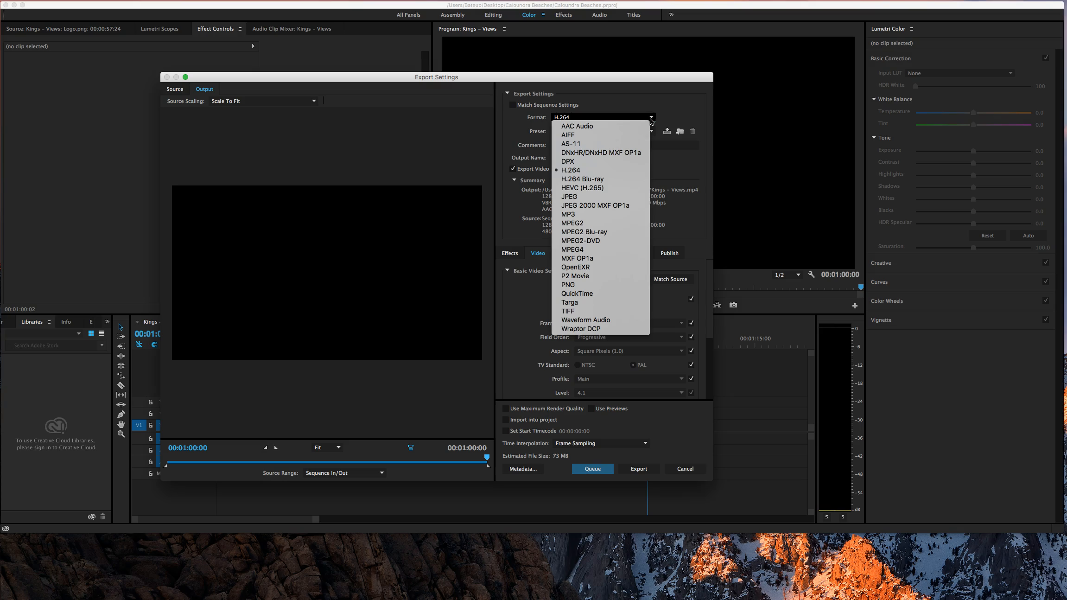
{"action": "left_click", "coordinate": [574, 174]}
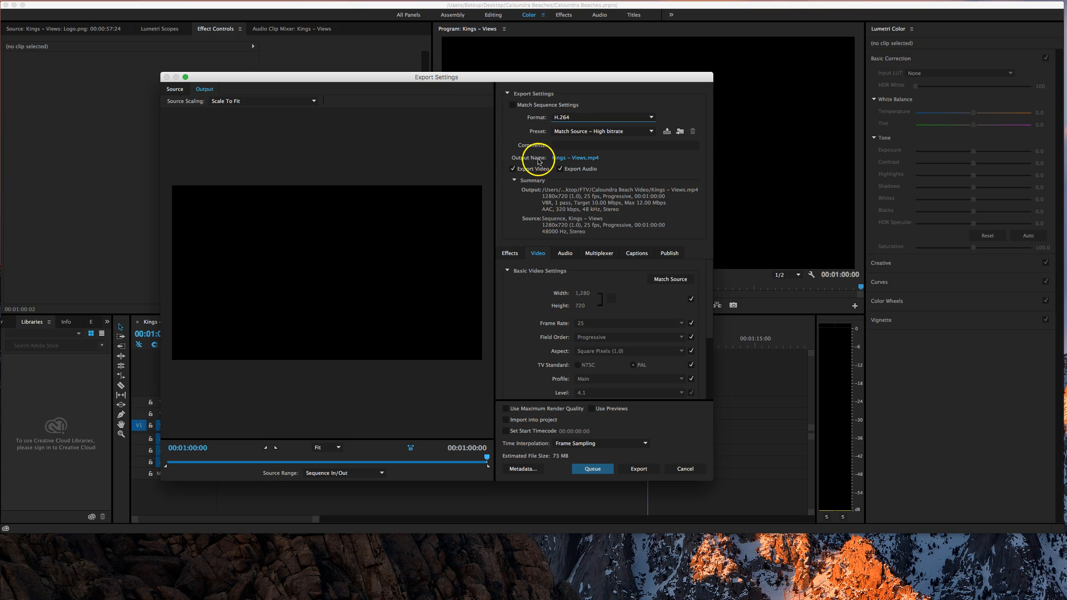
Name the output file Caloundra Beaches Video, as MP4 in the Caloundra Beach Video folder, and export the sequence
{"action": "left_click", "coordinate": [581, 160]}
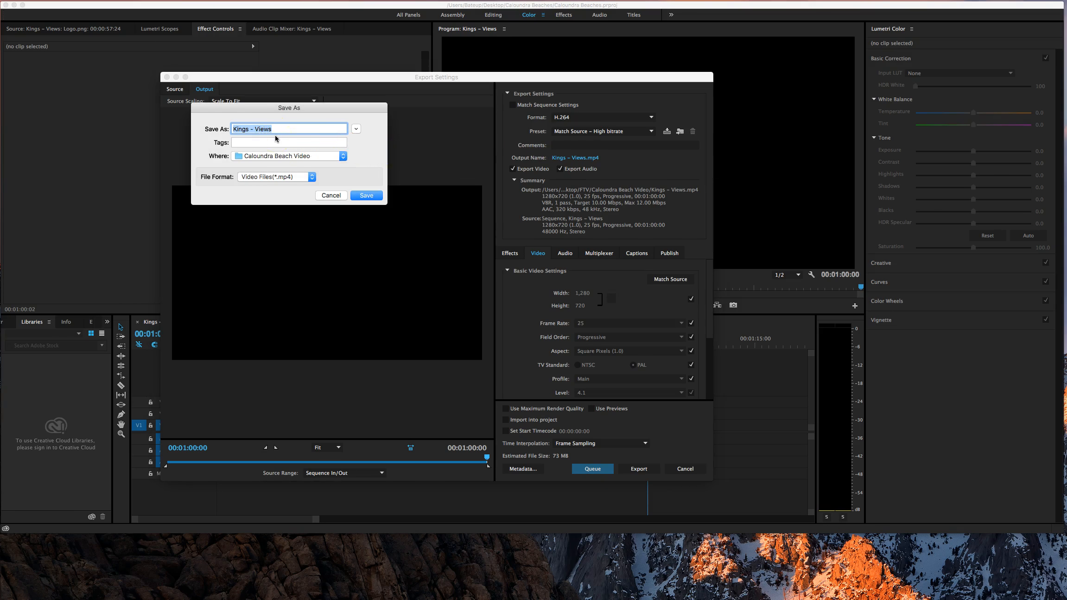
{"action": "type", "text": "Caloundra Beach Video"}
{"action": "left_click", "coordinate": [280, 129]}
{"action": "type", "text": "es Video"}
{"action": "left_click", "coordinate": [275, 178]}
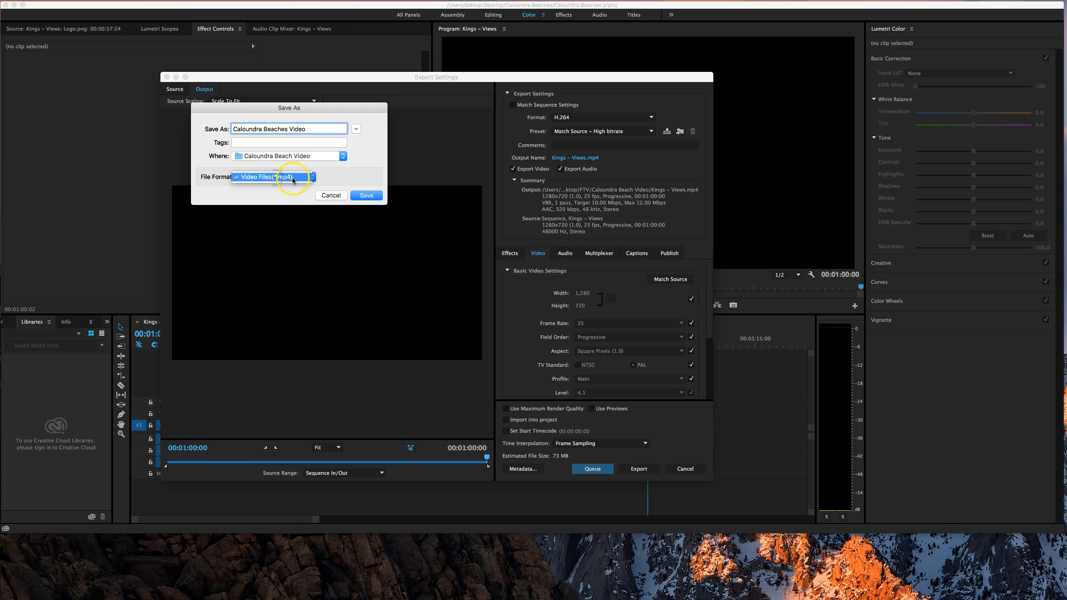
{"action": "left_click", "coordinate": [299, 181]}
{"action": "left_click", "coordinate": [365, 196]}
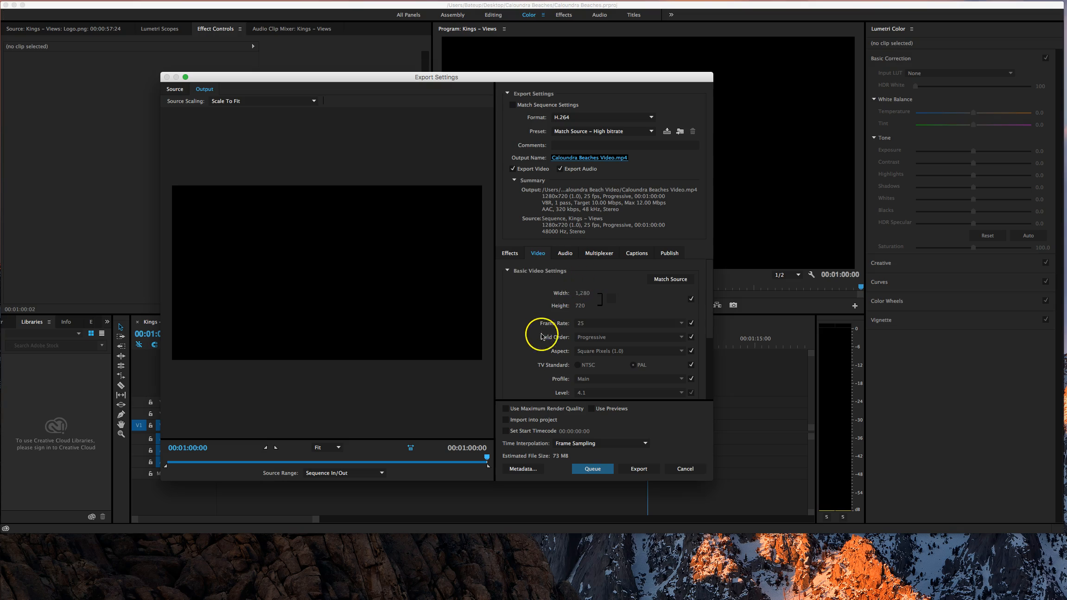
{"action": "left_click", "coordinate": [641, 470]}
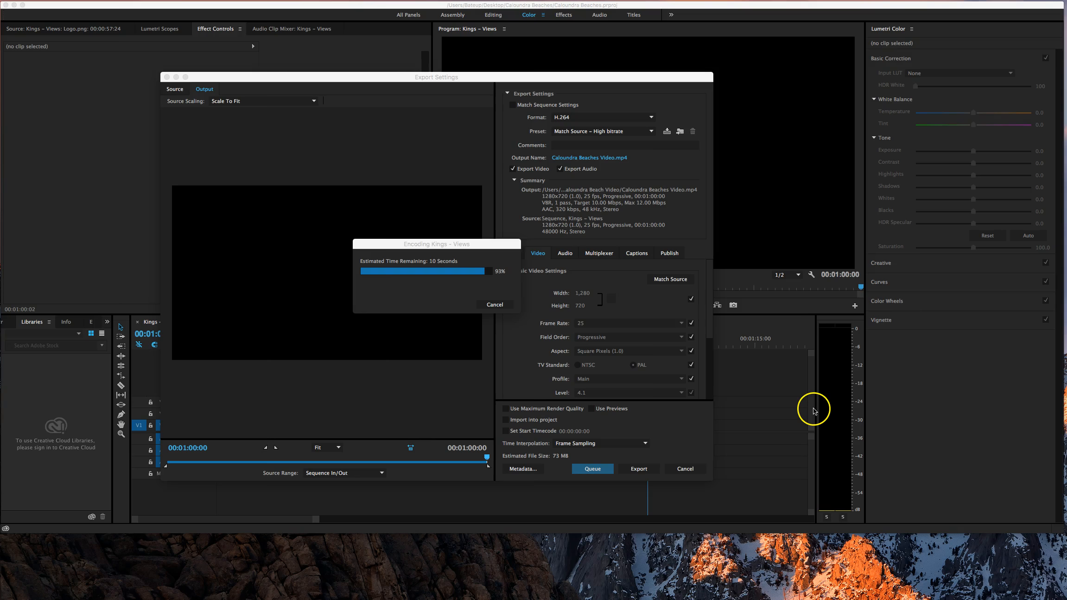
{"action": "left_click_drag", "start_coordinate": [473, 245], "coordinate": [392, 239]}
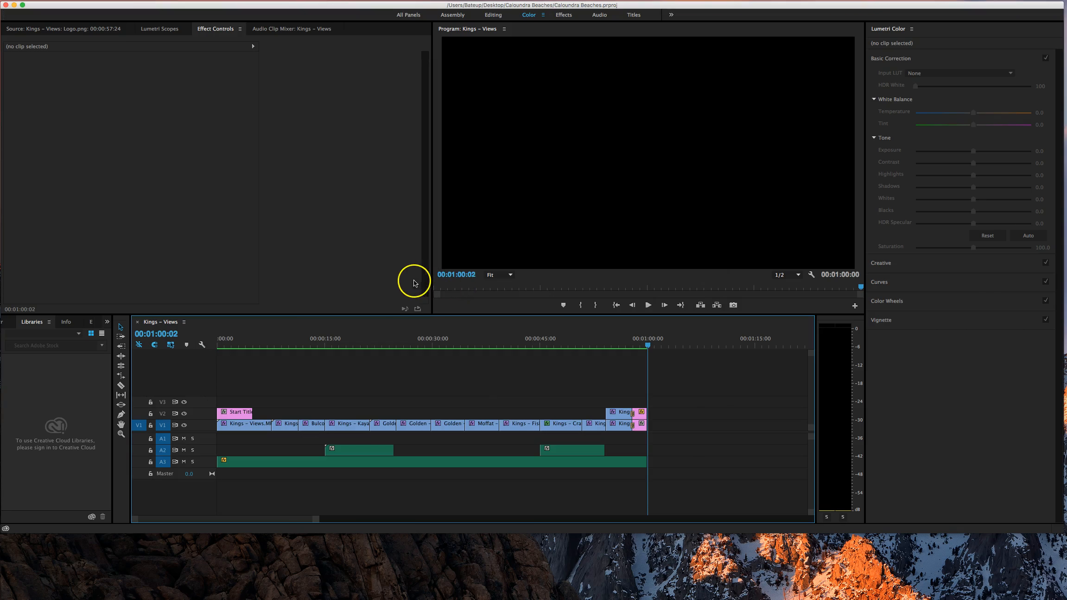
Switch to Finder and browse in column view to the Caloundra Beach Video folder inside FTV on the Desktop
{"action": "key", "text": "super+Tab"}
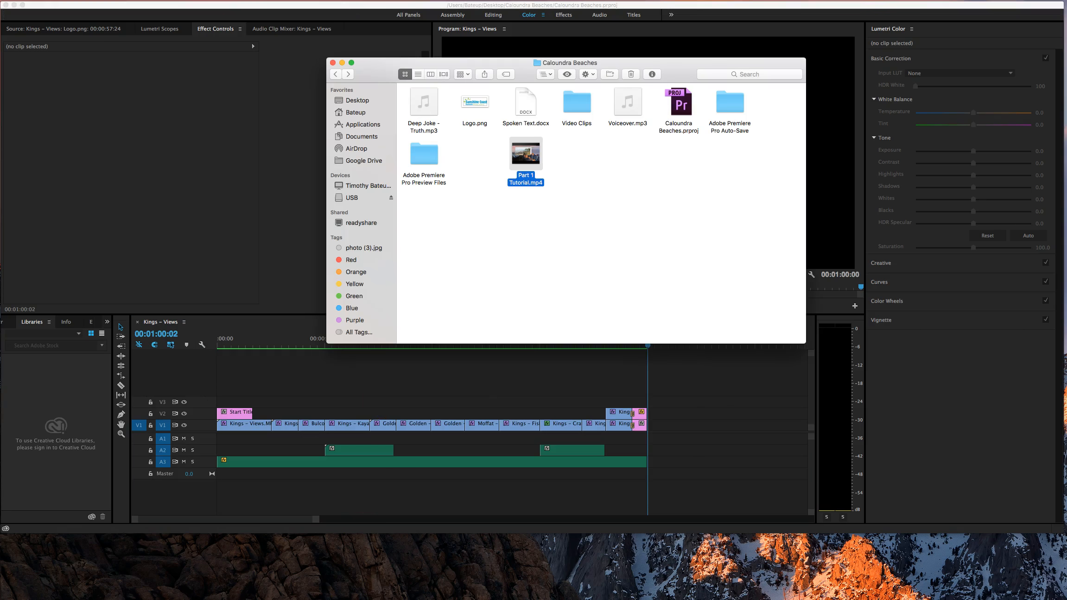
{"action": "left_click", "coordinate": [603, 208]}
{"action": "left_click_drag", "start_coordinate": [525, 68], "coordinate": [509, 89]}
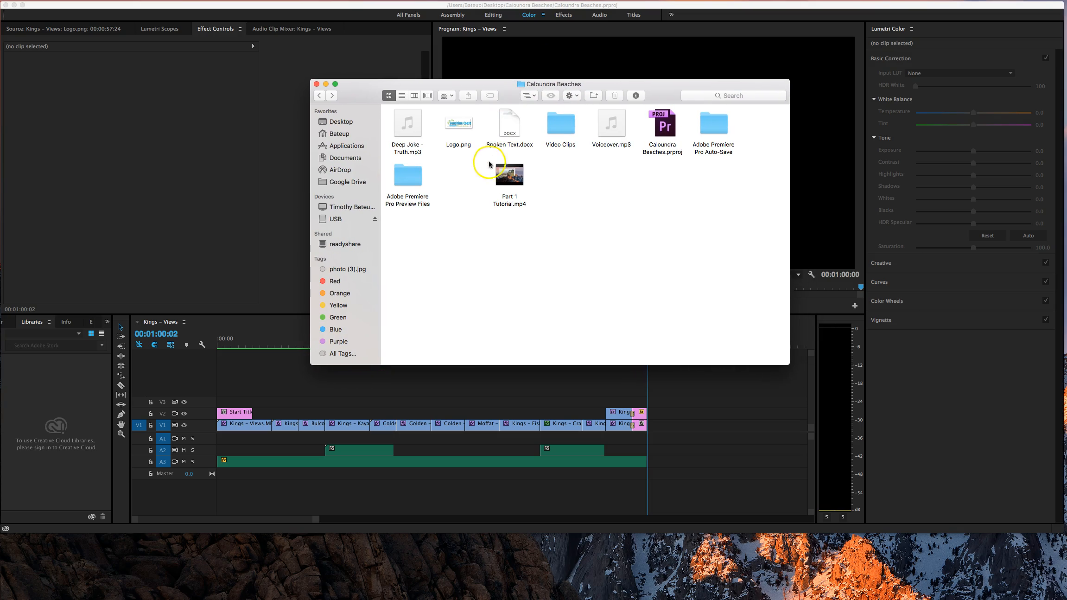
{"action": "left_click", "coordinate": [401, 96]}
{"action": "left_click", "coordinate": [413, 95]}
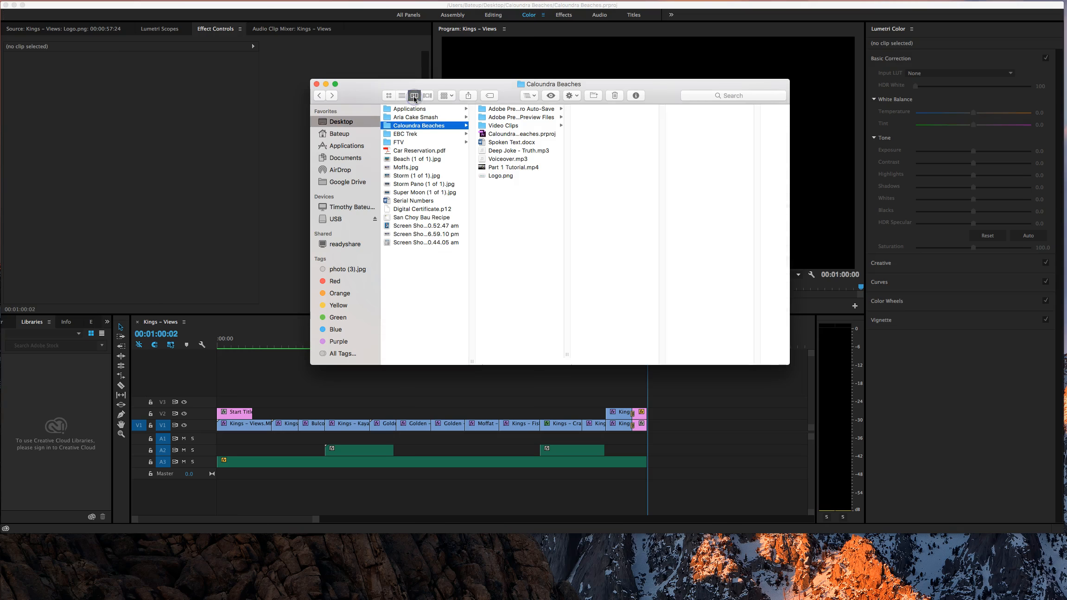
{"action": "left_click", "coordinate": [409, 142]}
{"action": "left_click", "coordinate": [514, 109]}
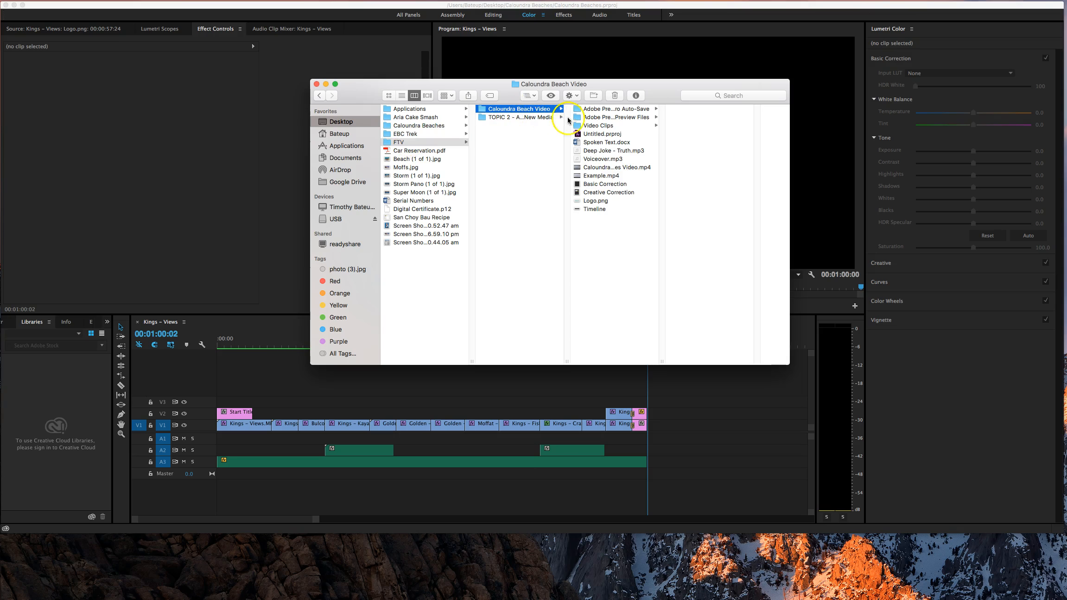
Open the exported Caloundra Beaches Video.mp4 in the video player and minimise the Finder window
{"action": "left_click", "coordinate": [620, 168]}
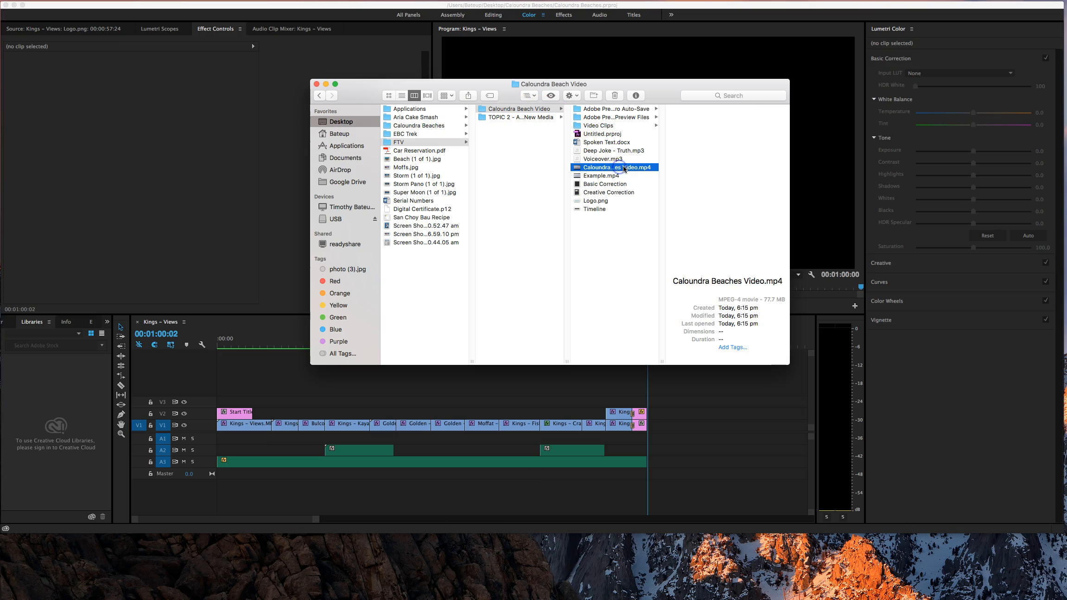
{"action": "double_click", "coordinate": [598, 167]}
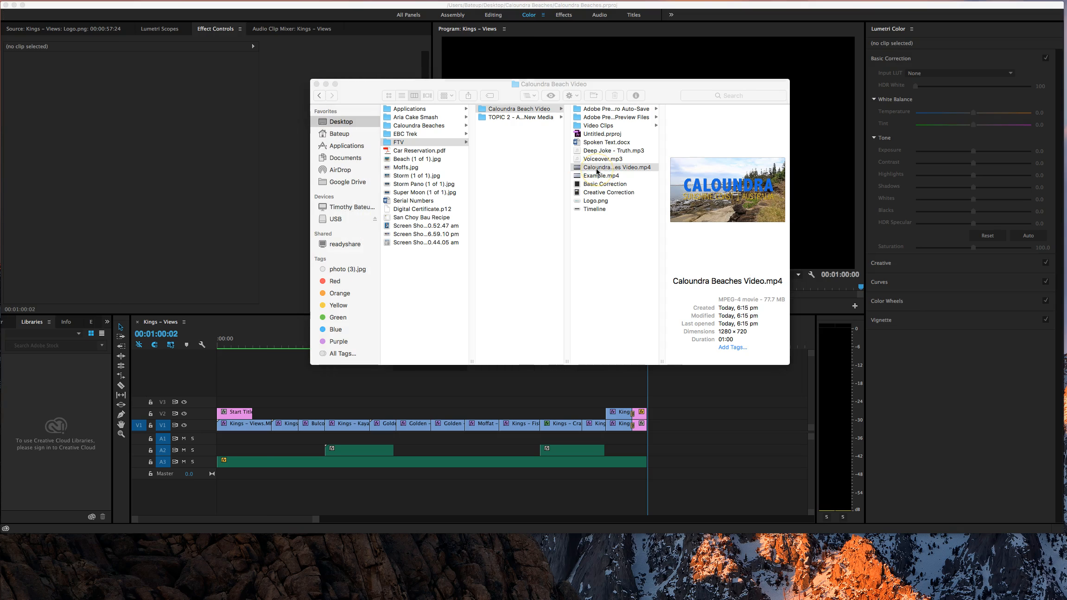
{"action": "left_click", "coordinate": [326, 86]}
{"action": "left_click", "coordinate": [325, 86]}
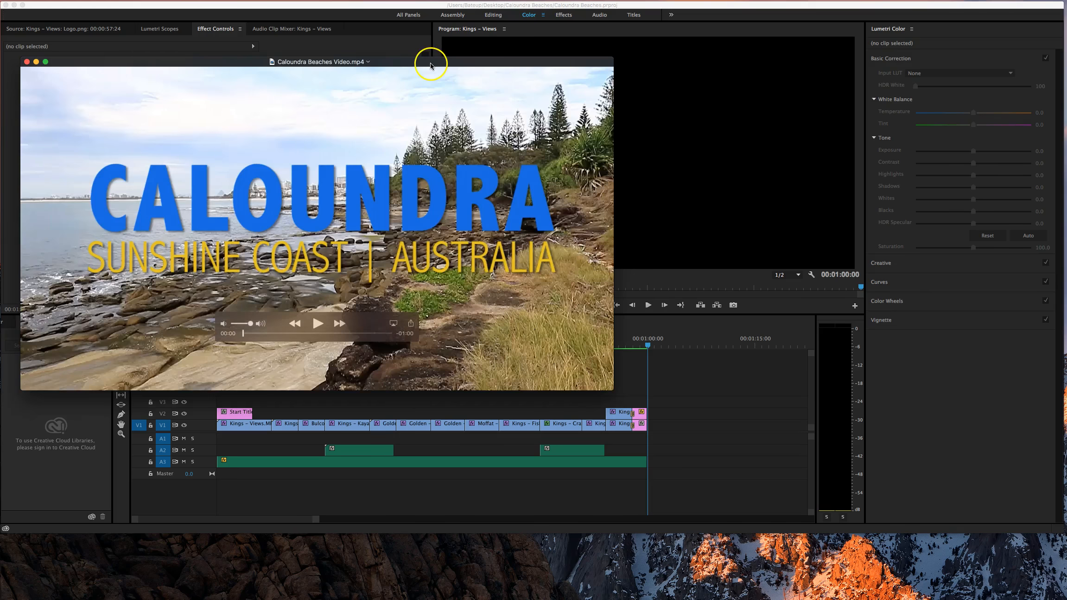
Play about the first ten seconds of the exported video, pause it, and minimise the player to return to Premiere Pro
{"action": "left_click_drag", "start_coordinate": [431, 61], "coordinate": [549, 87]}
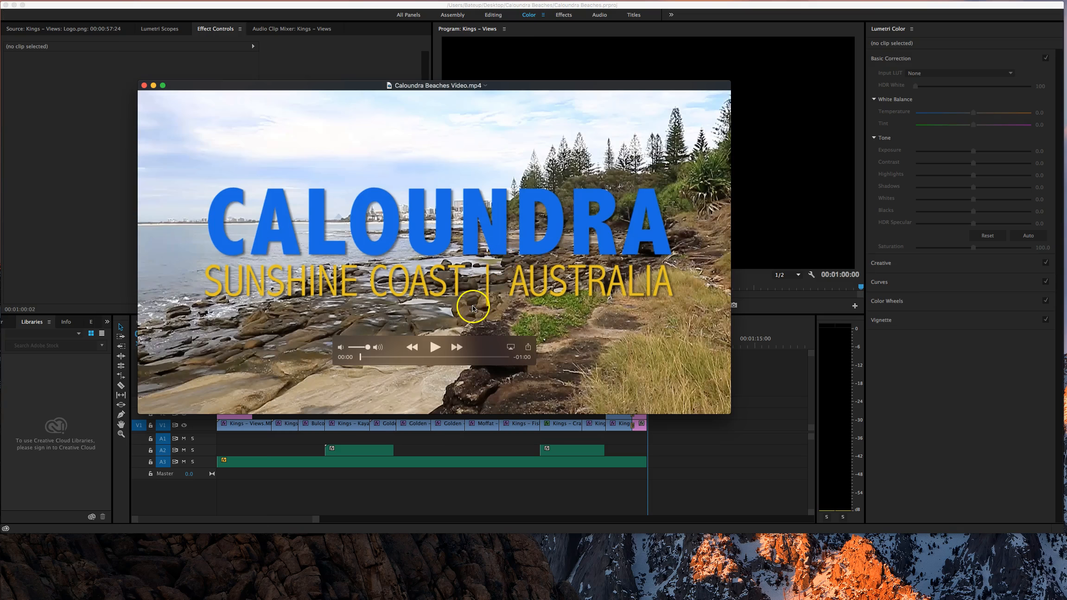
{"action": "left_click", "coordinate": [433, 346]}
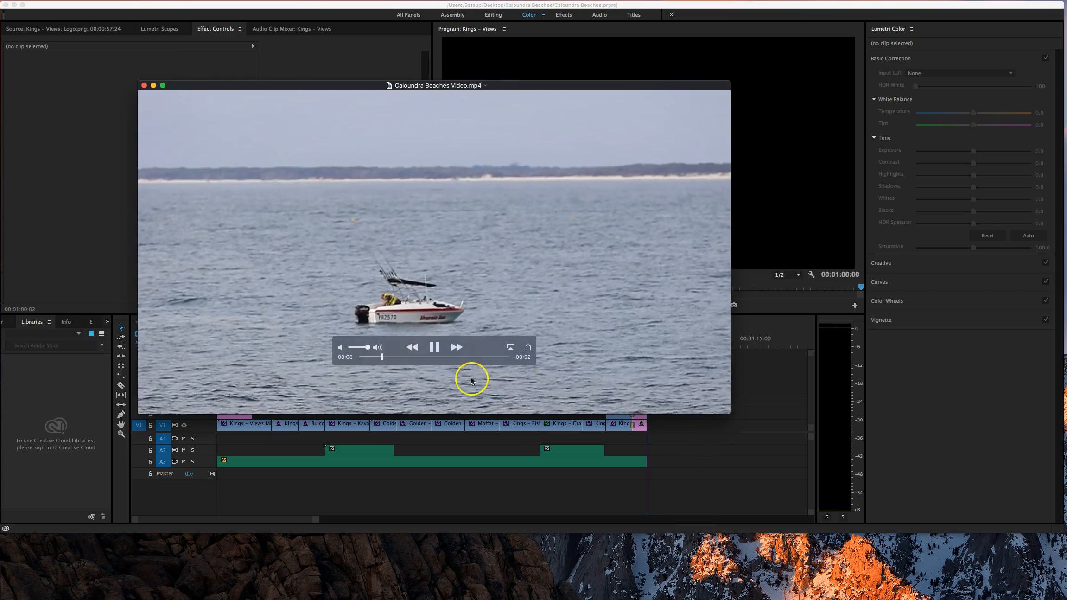
{"action": "left_click", "coordinate": [435, 346]}
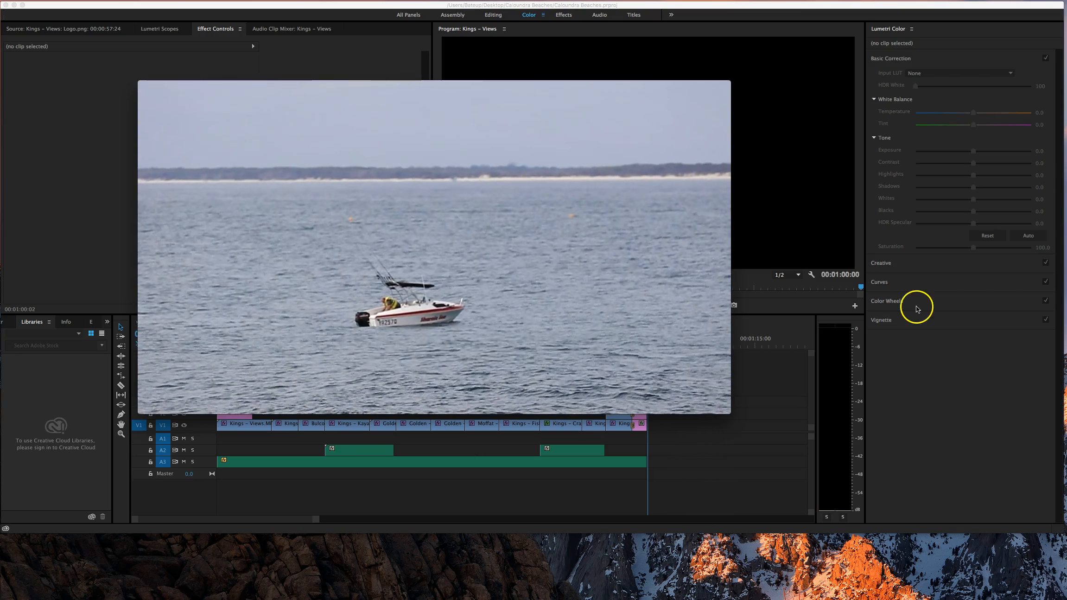
{"action": "mouse_move", "coordinate": [236, 102]}
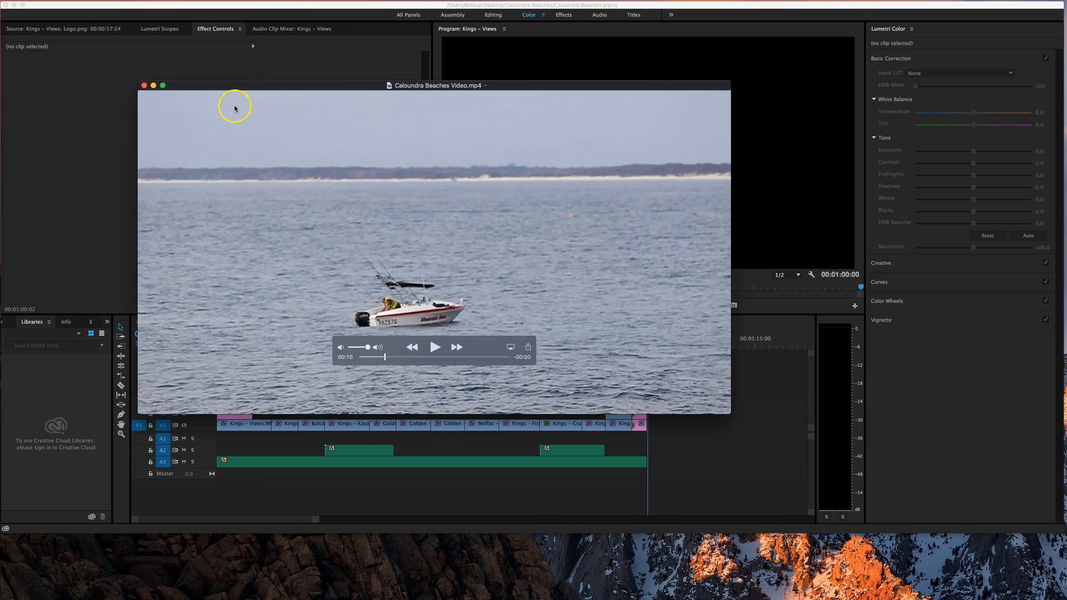
{"action": "left_click", "coordinate": [153, 86]}
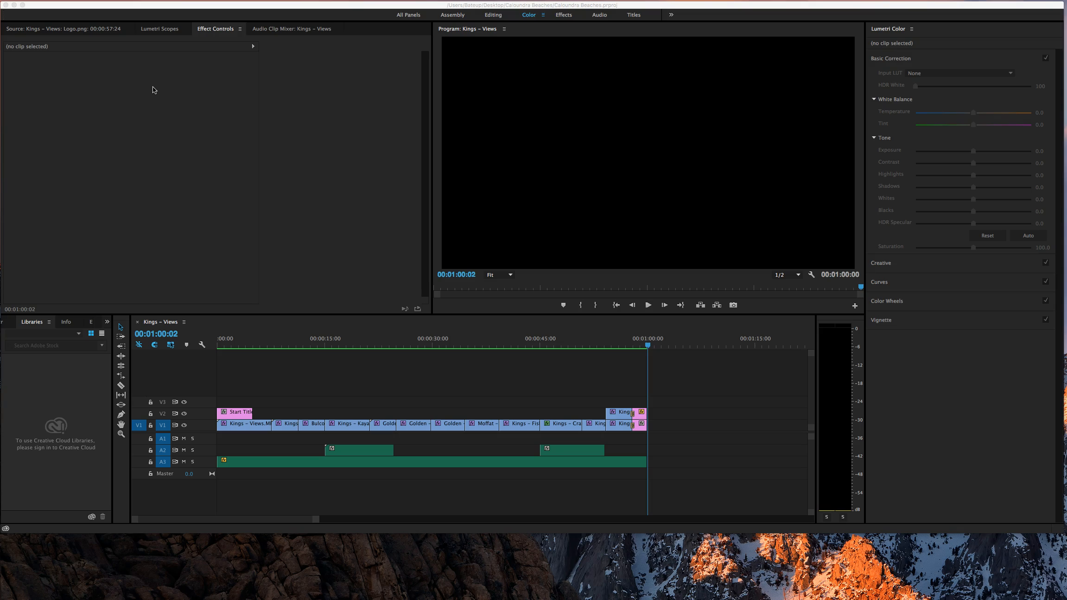
{"action": "left_click", "coordinate": [285, 185]}
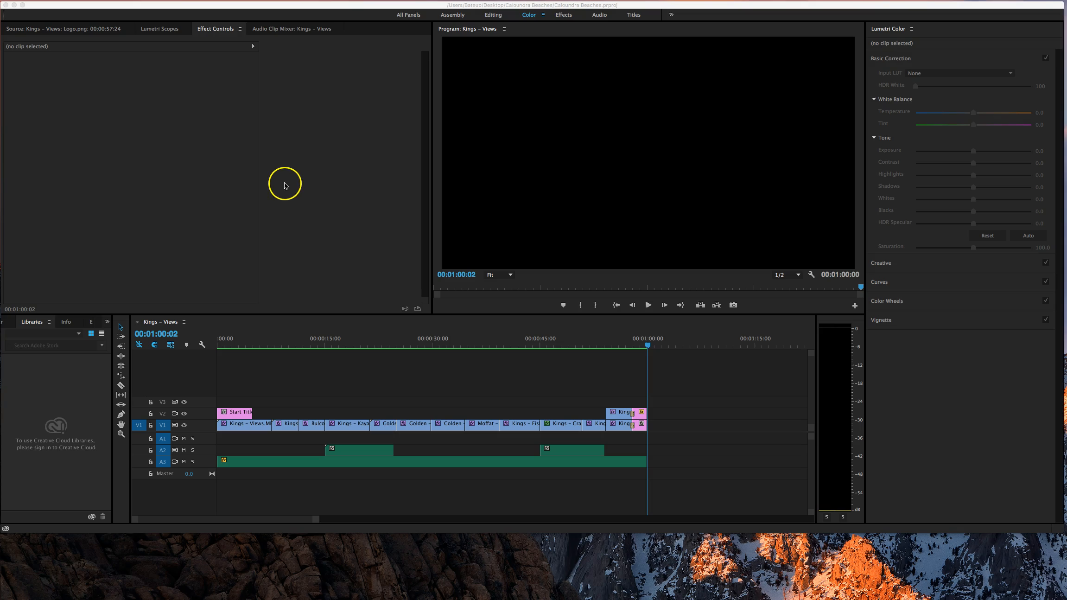